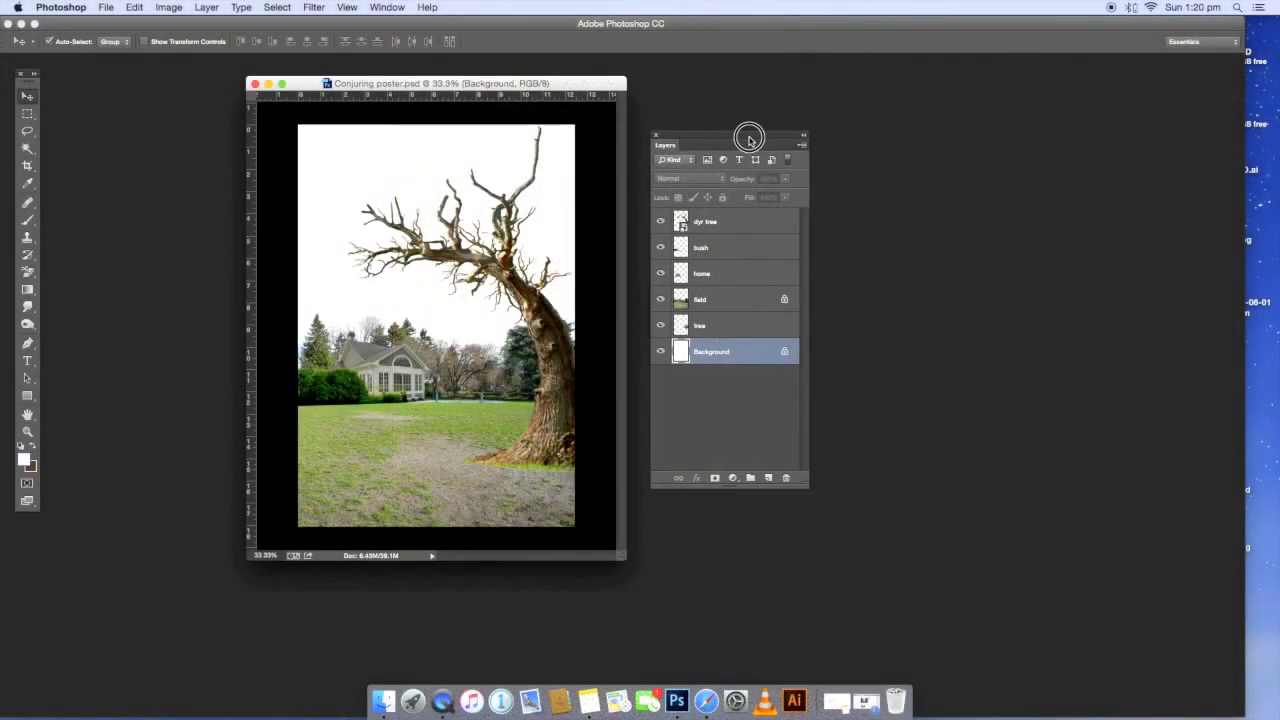
# - Hide the dead tree, bush, house and field layers one by one
pyautogui.moveTo(750, 140); pyautogui.dragTo(724, 147)
pyautogui.click(652, 224)
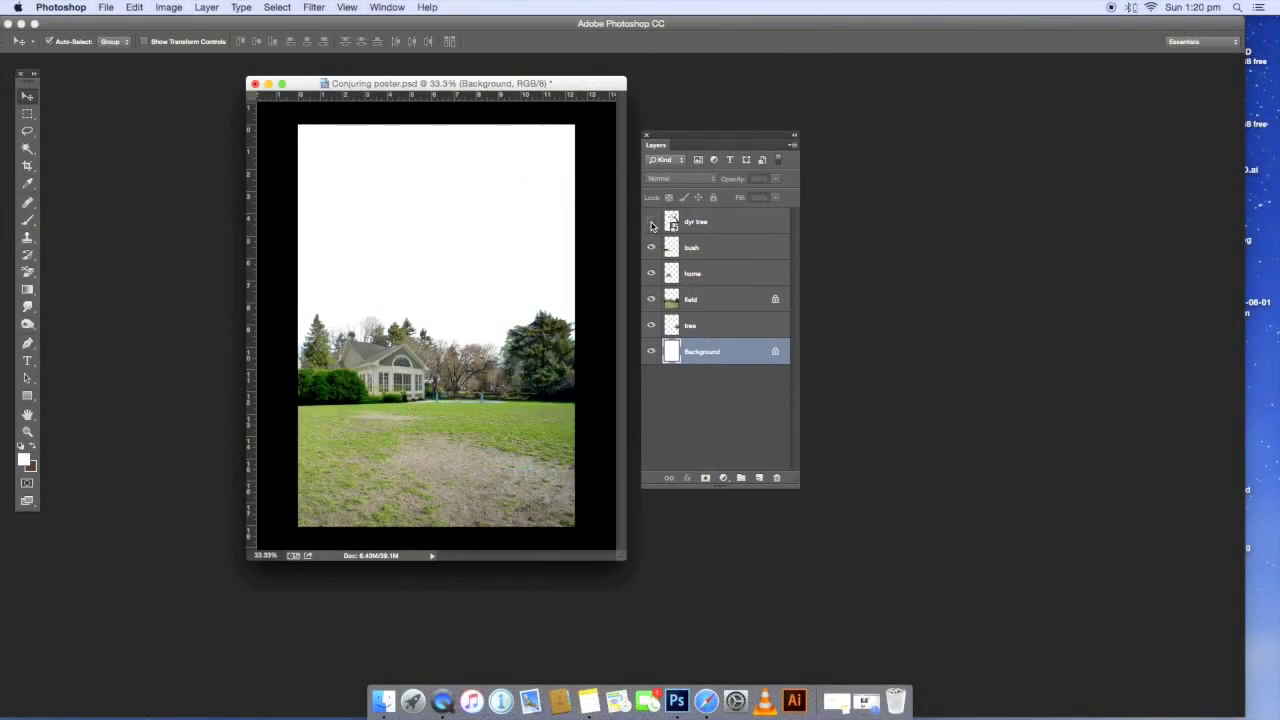
pyautogui.click(652, 224)
pyautogui.click(651, 248)
pyautogui.click(651, 248)
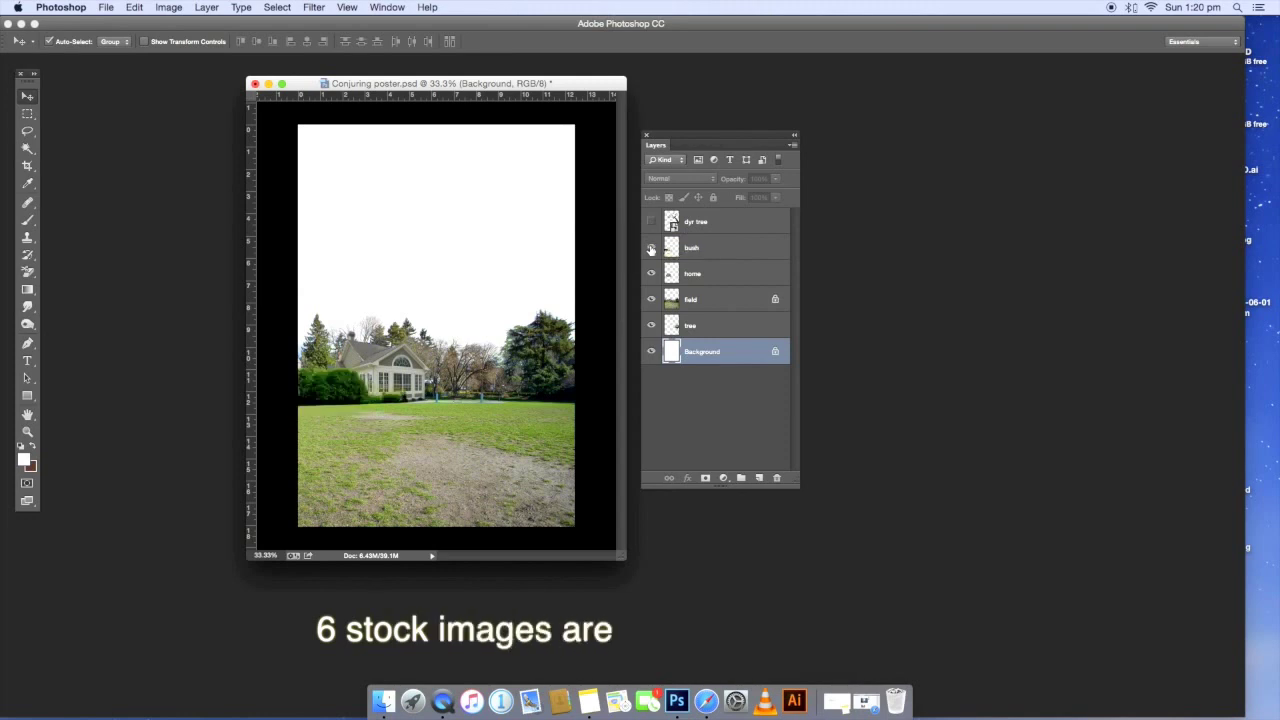
pyautogui.click(651, 248)
pyautogui.click(651, 274)
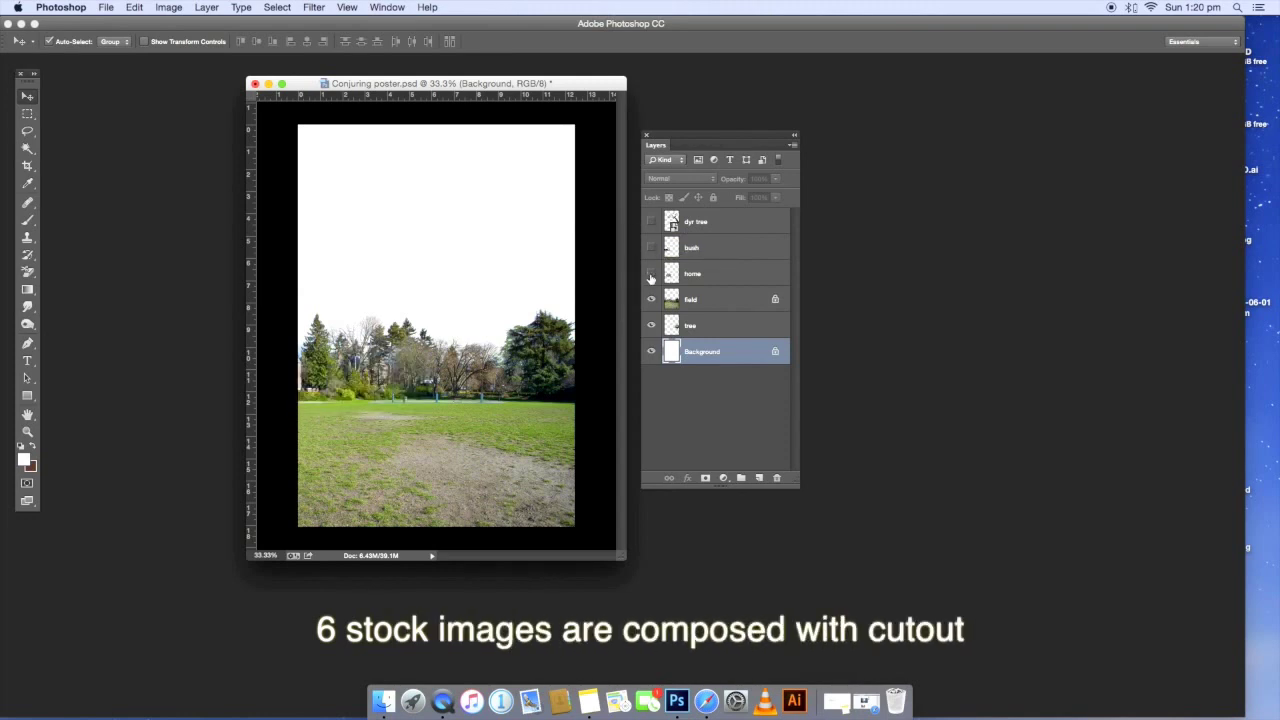
pyautogui.click(651, 300)
# - Briefly hide the tree layer, then show the field, house, bush and dead tree layers again
pyautogui.click(651, 326)
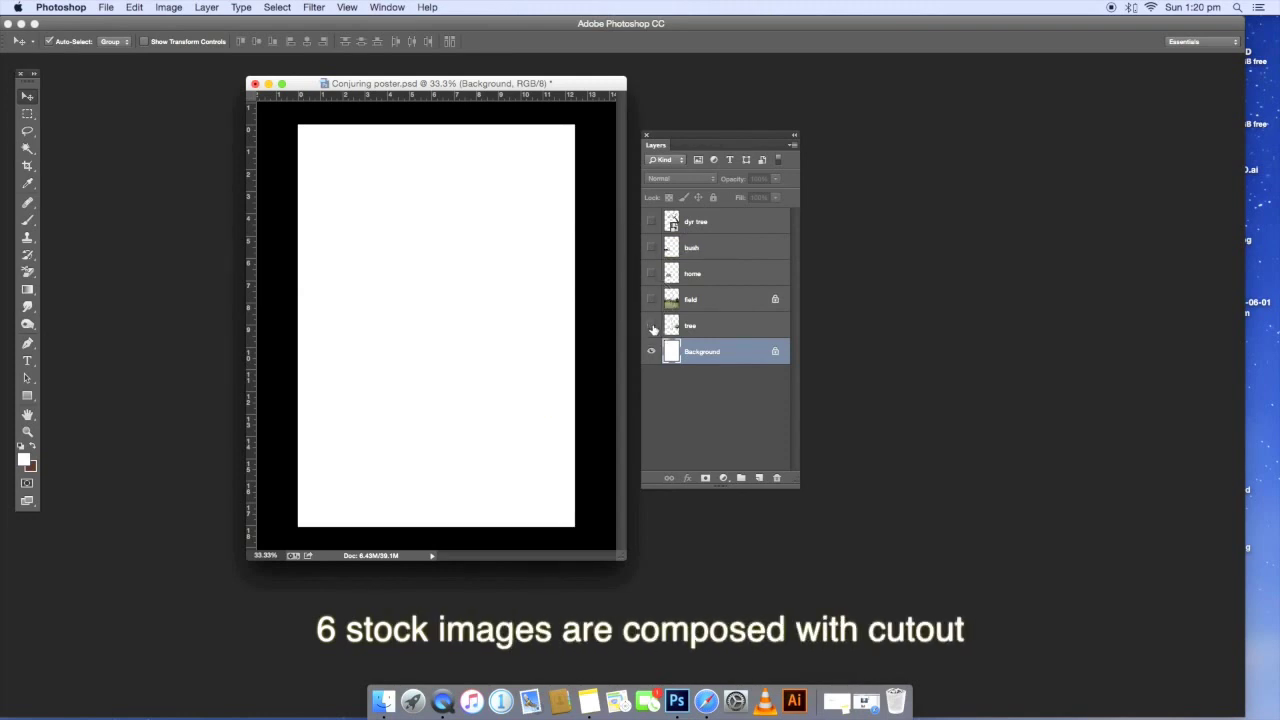
pyautogui.click(651, 299)
pyautogui.click(651, 274)
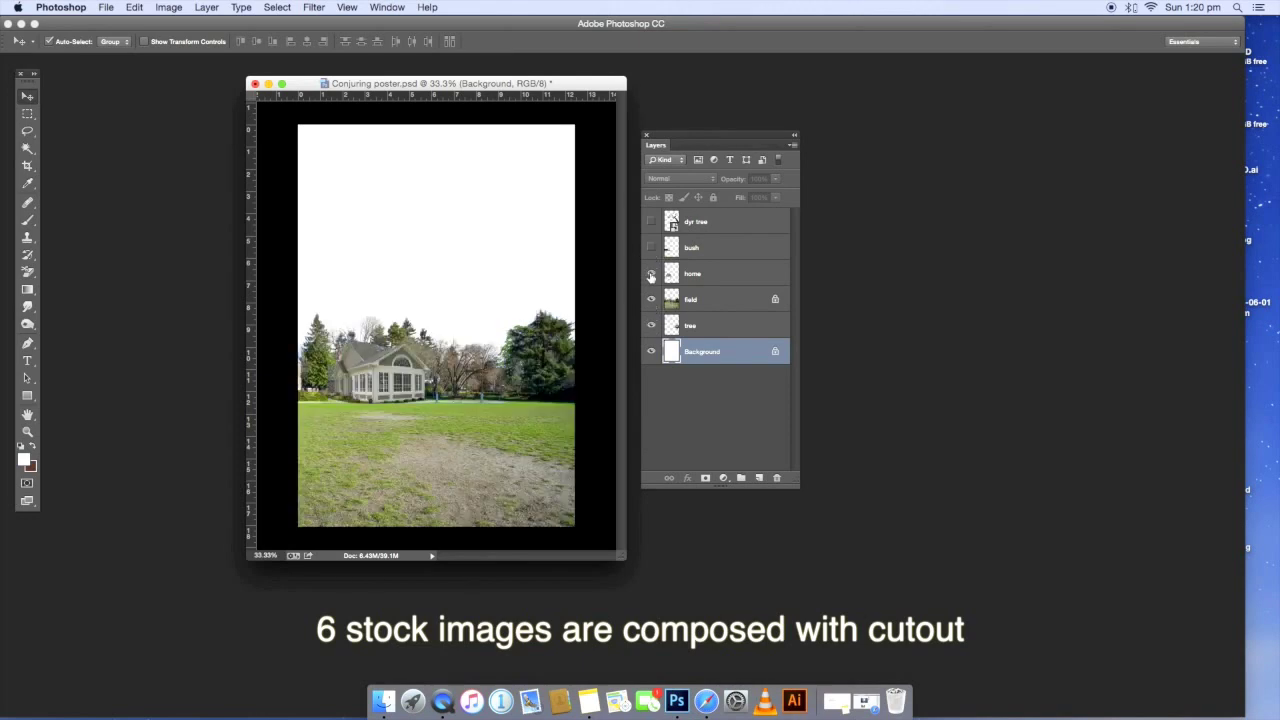
pyautogui.click(651, 248)
pyautogui.click(652, 221)
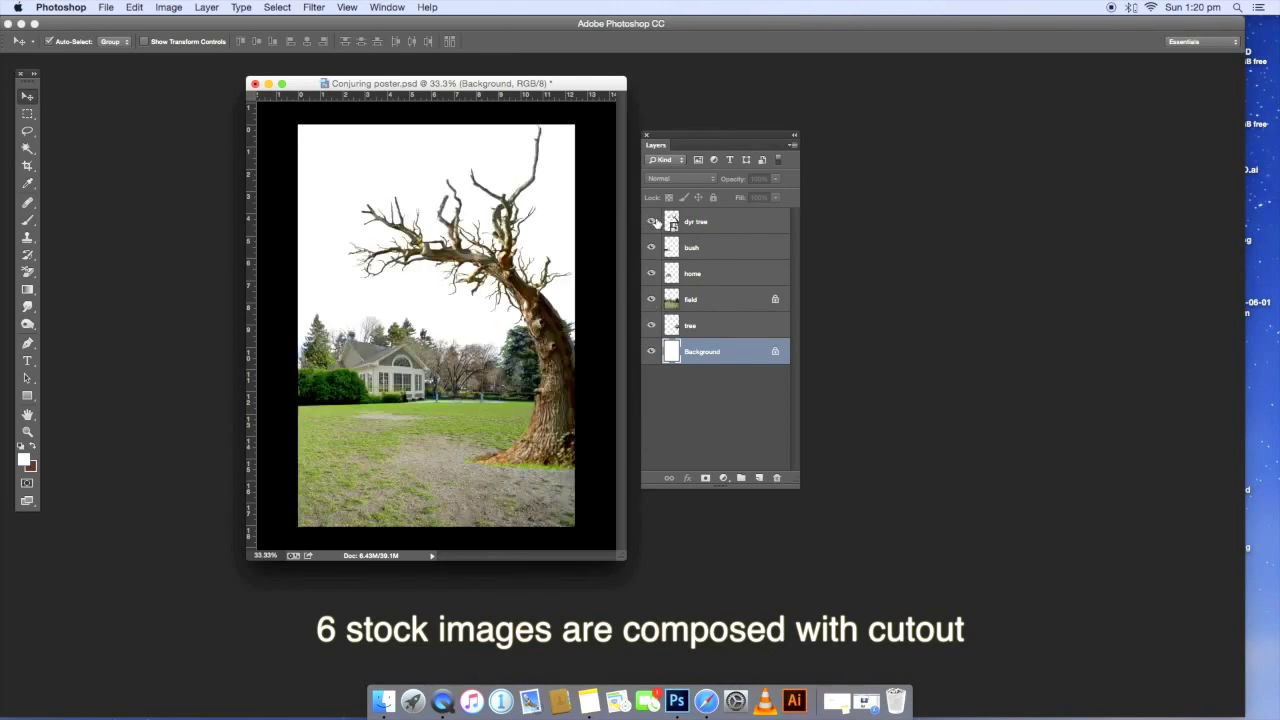
# - Bring up the Open dialog and browse to the Downloads folder
pyautogui.moveTo(575, 85); pyautogui.dragTo(546, 86)
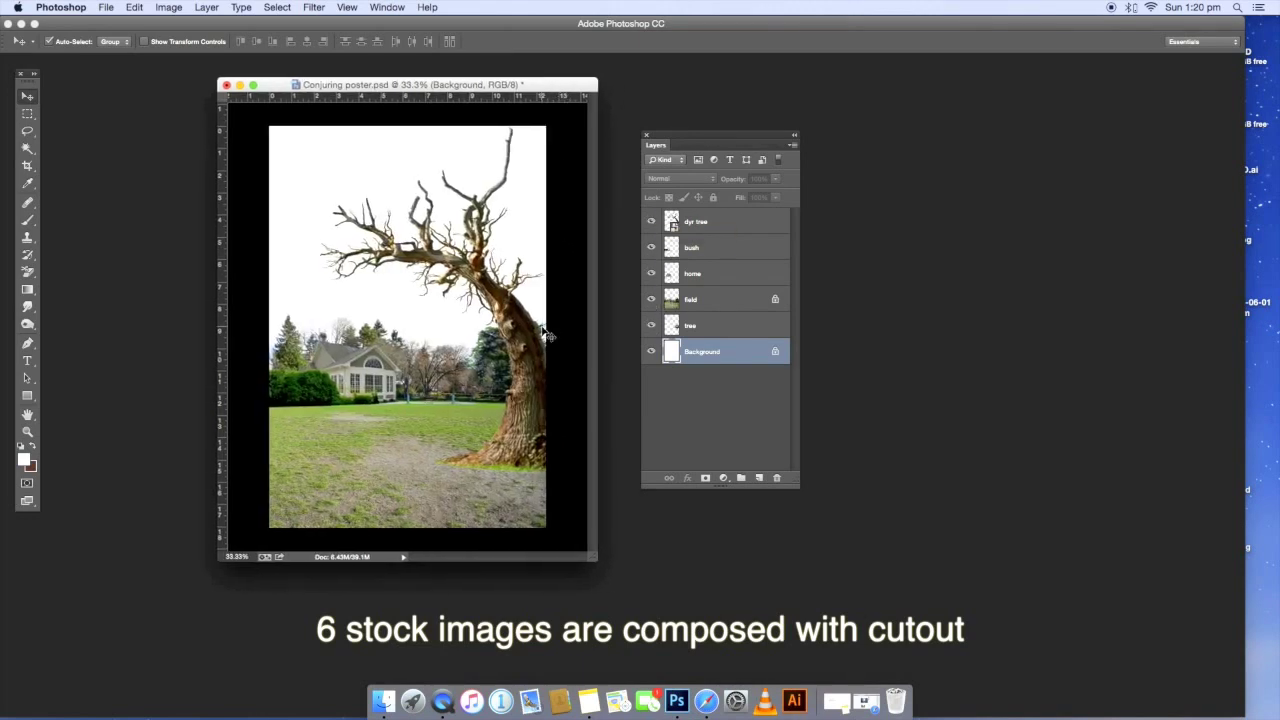
pyautogui.press('super+o')
pyautogui.click(176, 252)
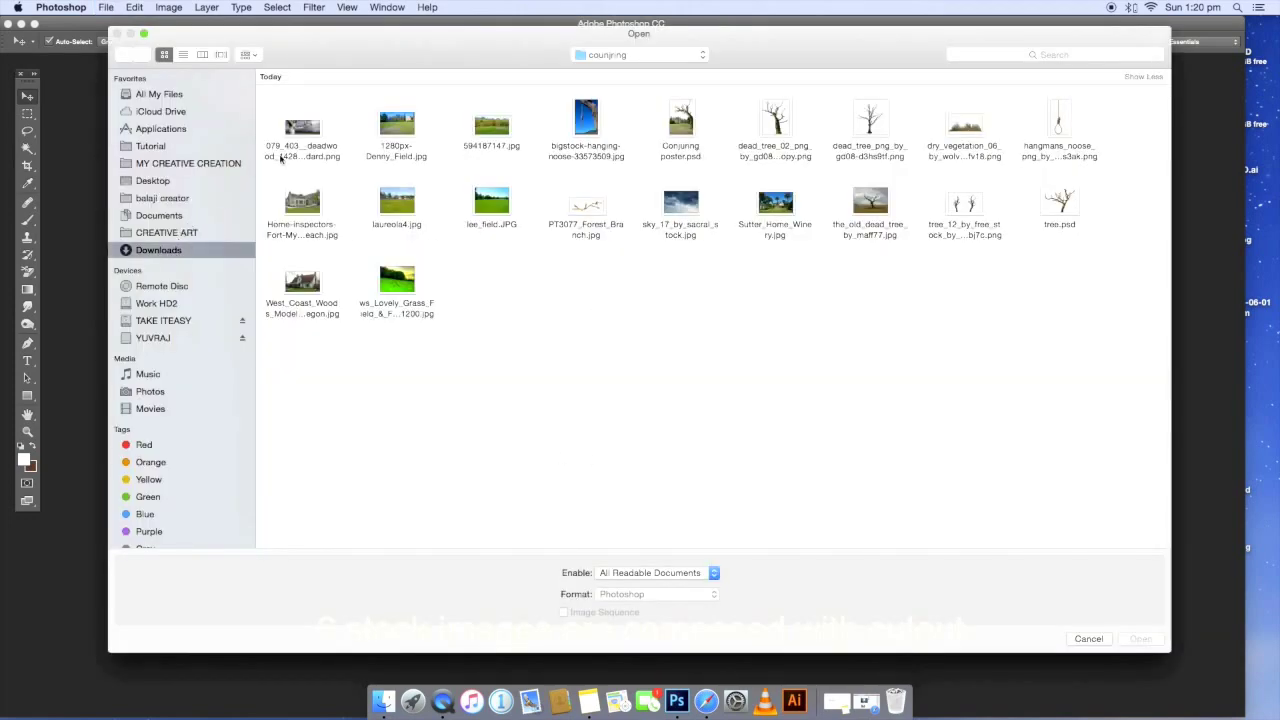
# - Open sky_17_by_sacral_stock.jpg and drag it into the poster at the top edge
pyautogui.click(396, 128)
pyautogui.click(1140, 638)
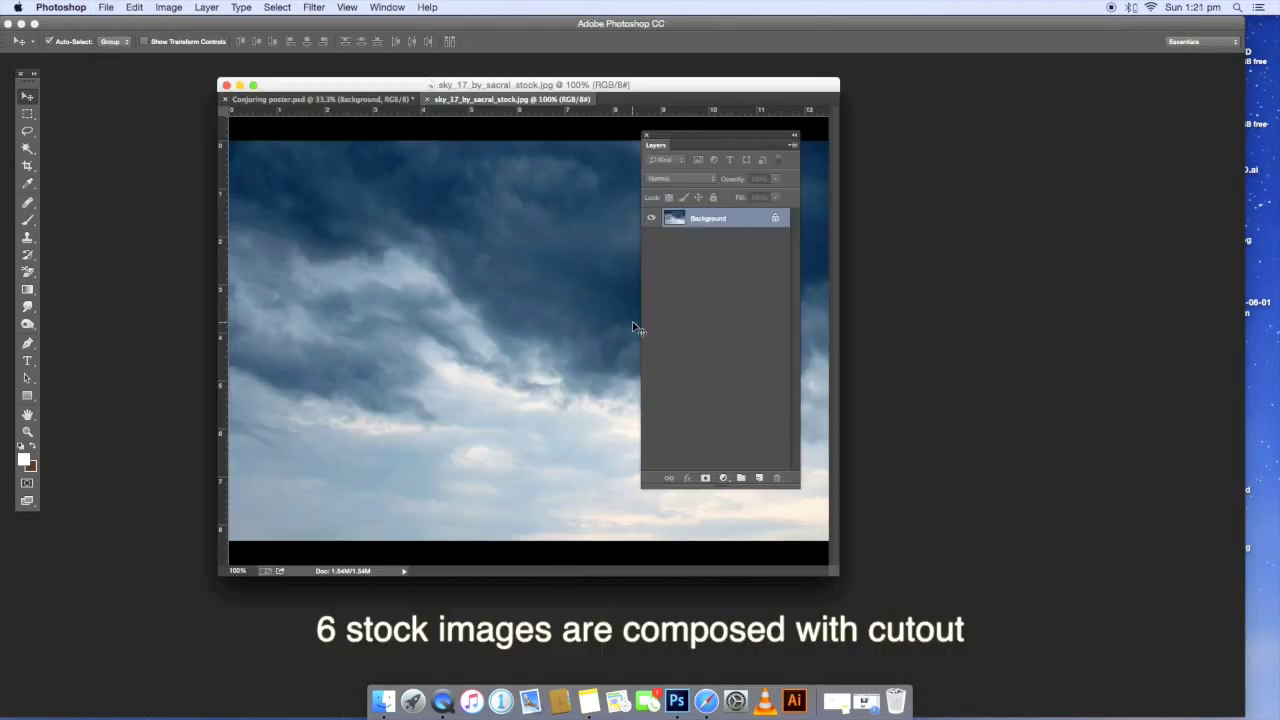
pyautogui.moveTo(545, 80); pyautogui.dragTo(934, 203)
pyautogui.moveTo(850, 300); pyautogui.dragTo(632, 300)
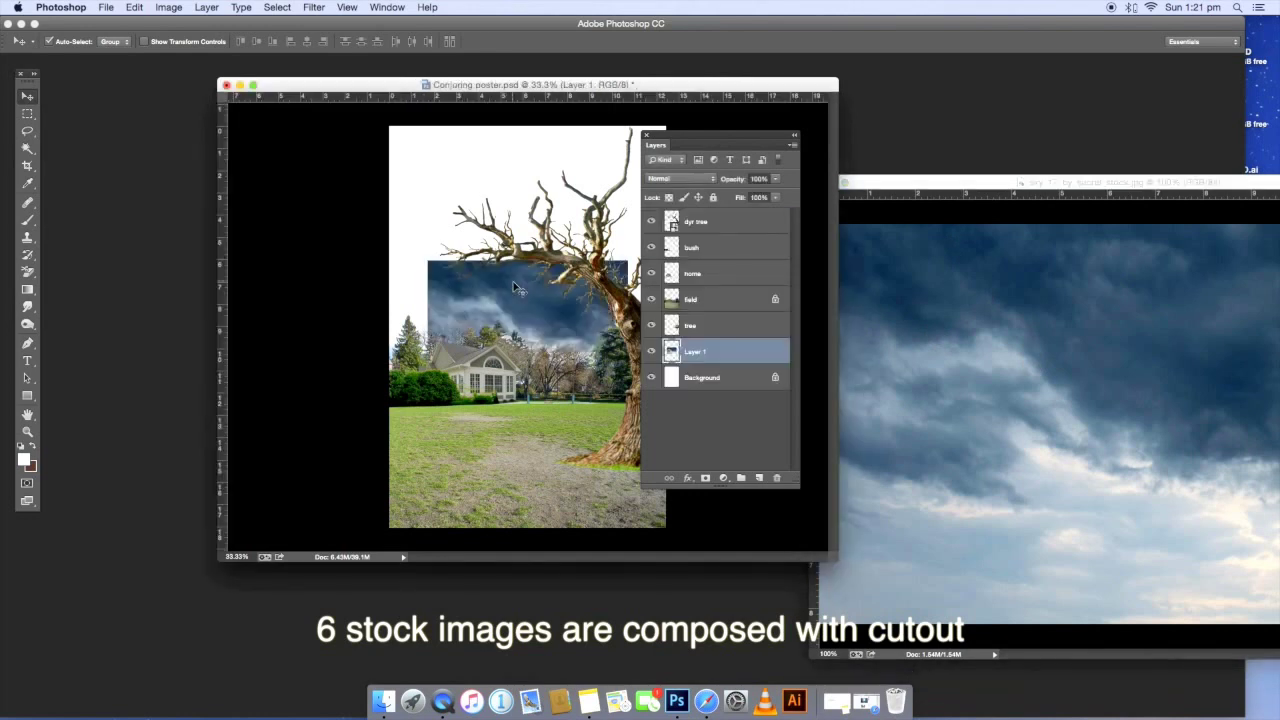
pyautogui.moveTo(540, 290); pyautogui.dragTo(500, 195)
pyautogui.click(818, 186)
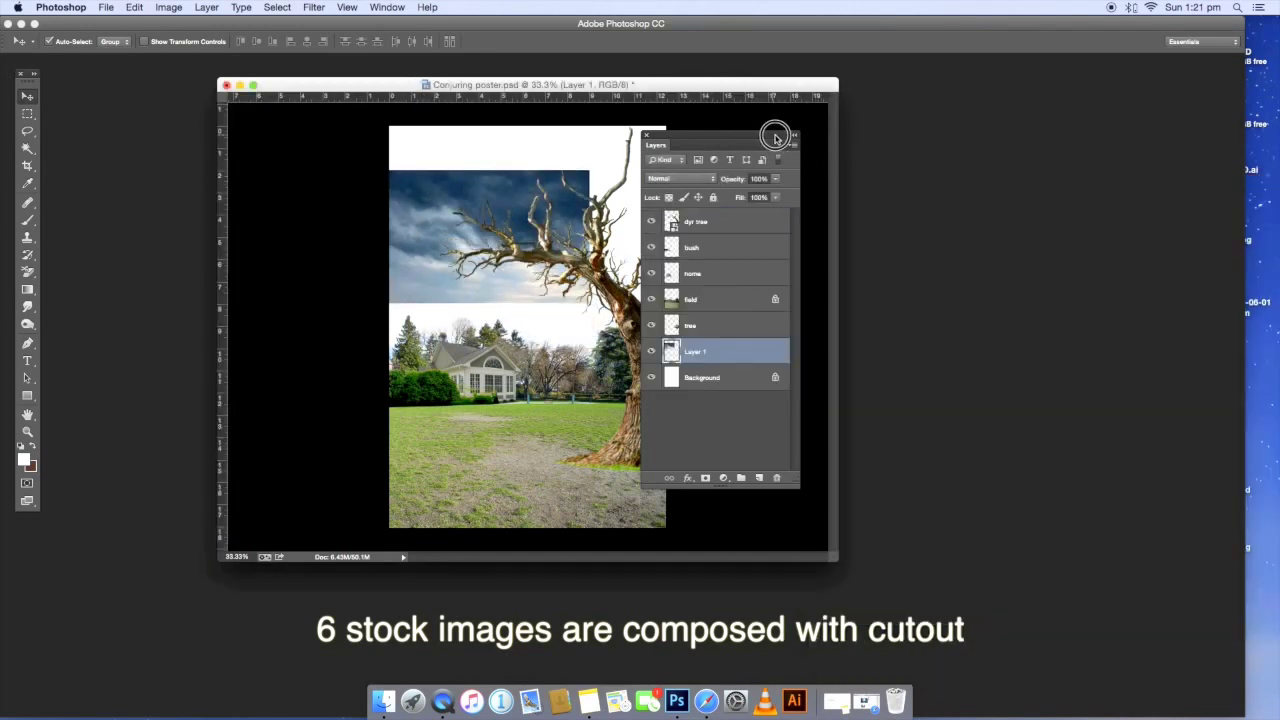
pyautogui.moveTo(771, 131); pyautogui.dragTo(987, 130)
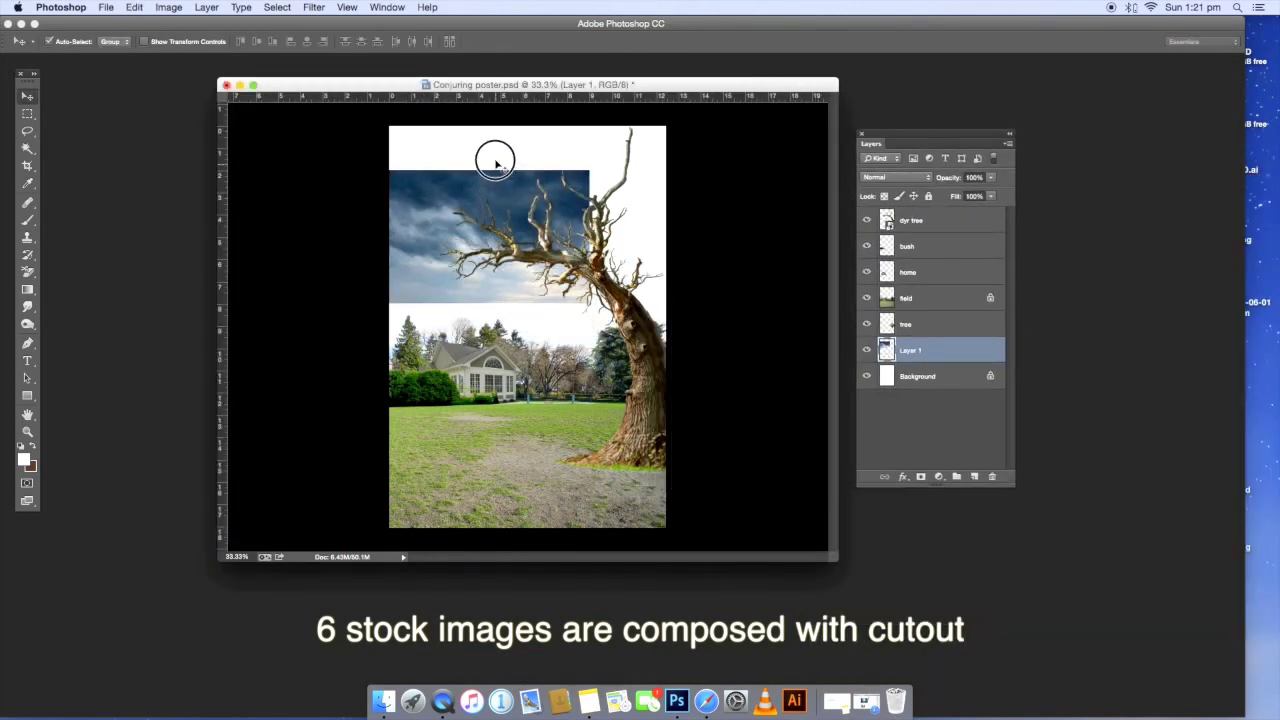
pyautogui.moveTo(491, 158); pyautogui.dragTo(470, 114)
# - Flip the sky horizontally and scale it up to cover the poster's upper background
pyautogui.hotkey('ctrl', 't')
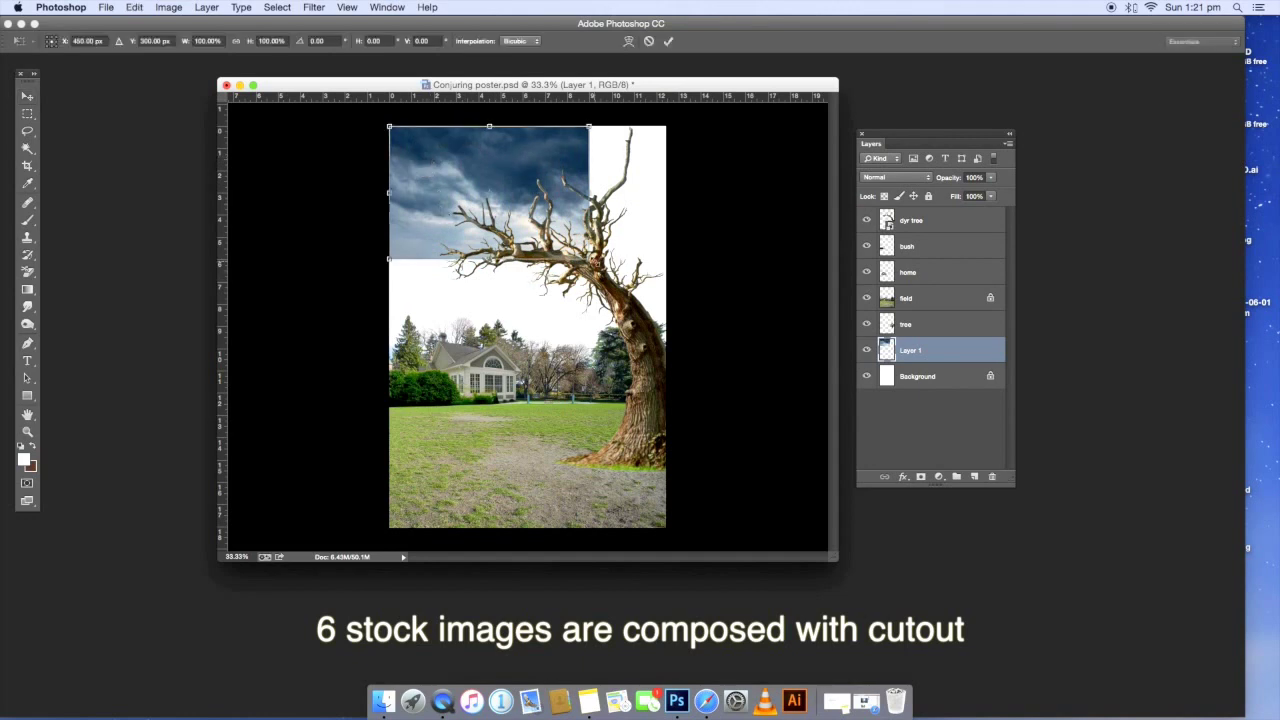
pyautogui.moveTo(589, 258); pyautogui.dragTo(754, 369)
pyautogui.rightClick(505, 285)
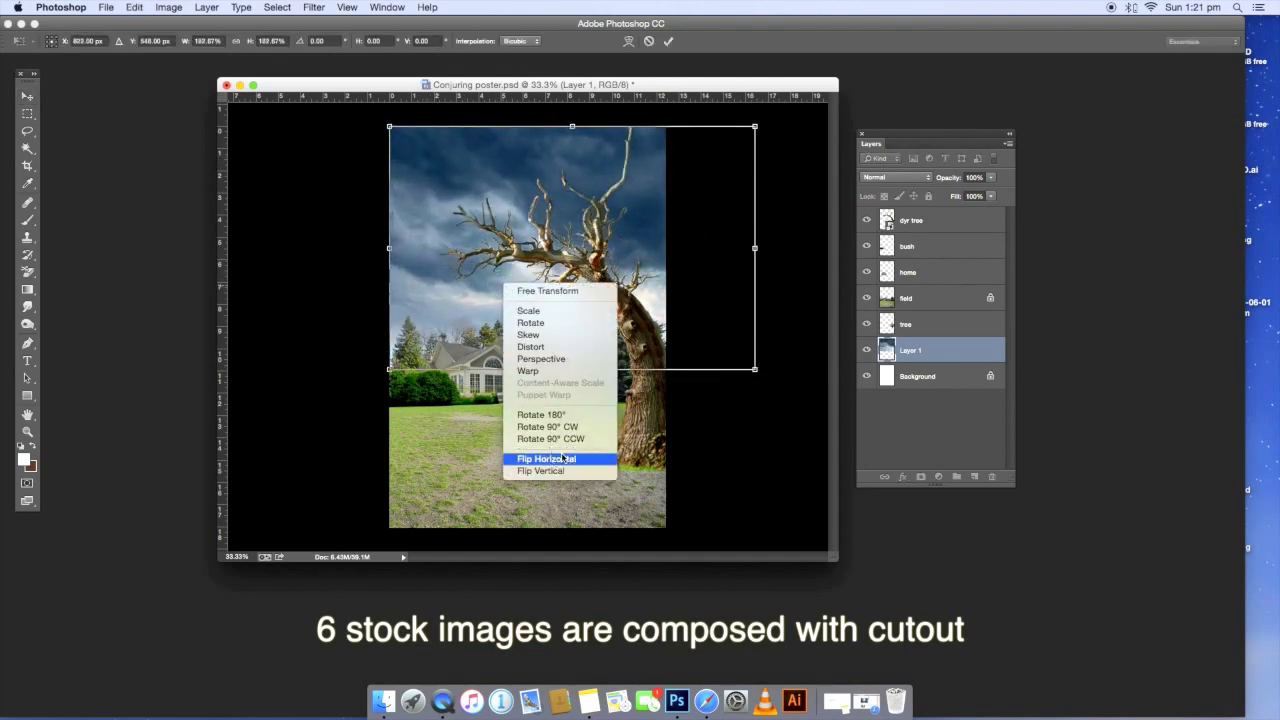
pyautogui.click(565, 458)
pyautogui.moveTo(685, 311); pyautogui.dragTo(670, 311)
pyautogui.moveTo(739, 370); pyautogui.dragTo(794, 429)
pyautogui.moveTo(708, 331); pyautogui.dragTo(674, 274)
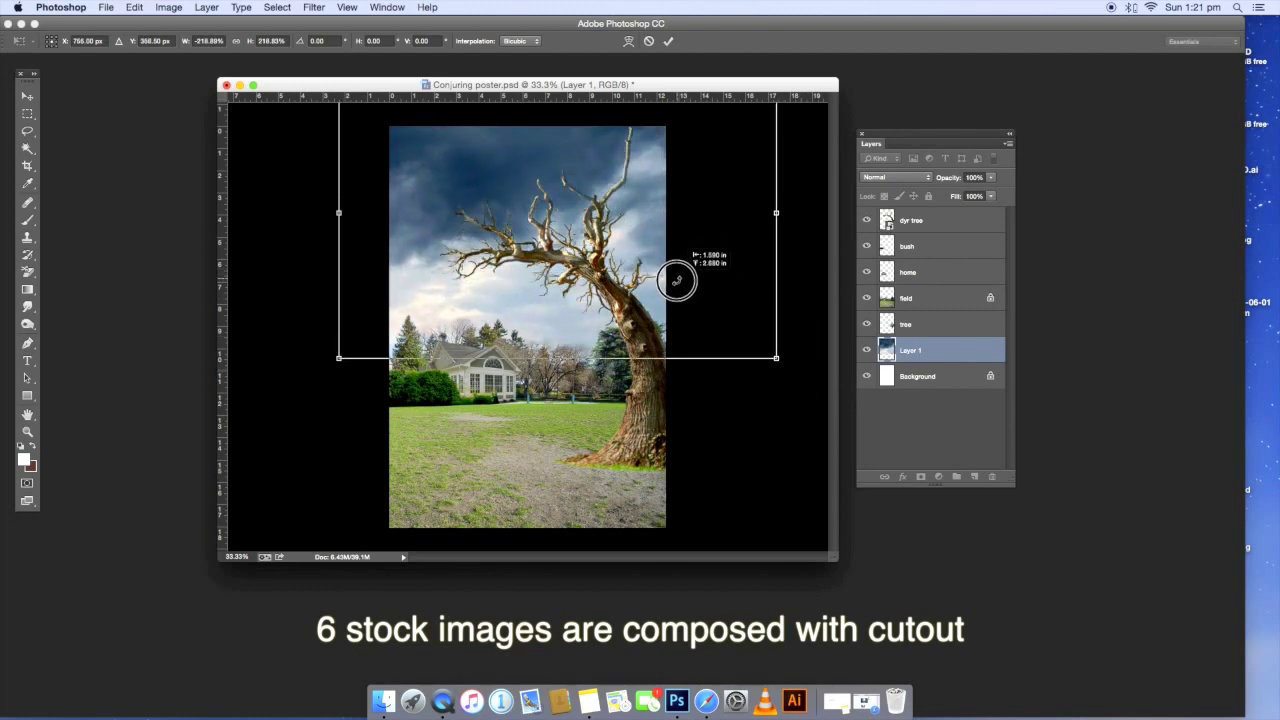
pyautogui.moveTo(777, 350); pyautogui.dragTo(790, 370)
pyautogui.moveTo(736, 316); pyautogui.dragTo(732, 322)
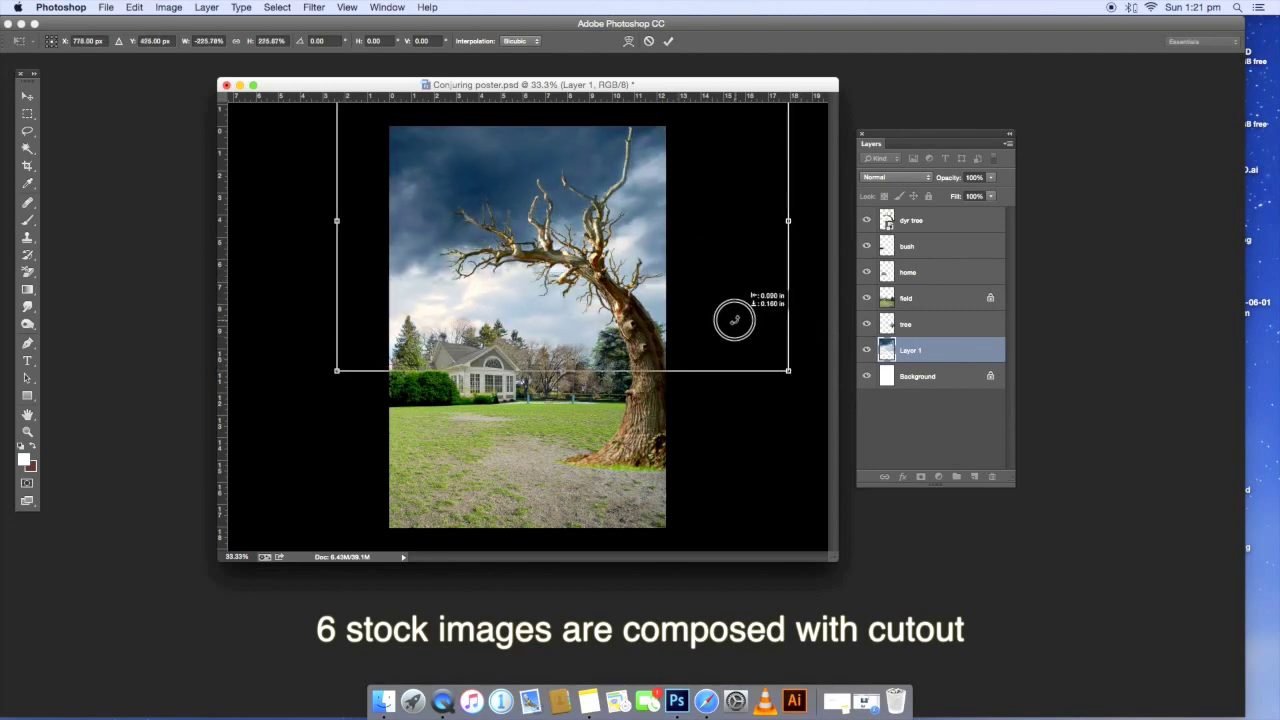
pyautogui.press('Return')
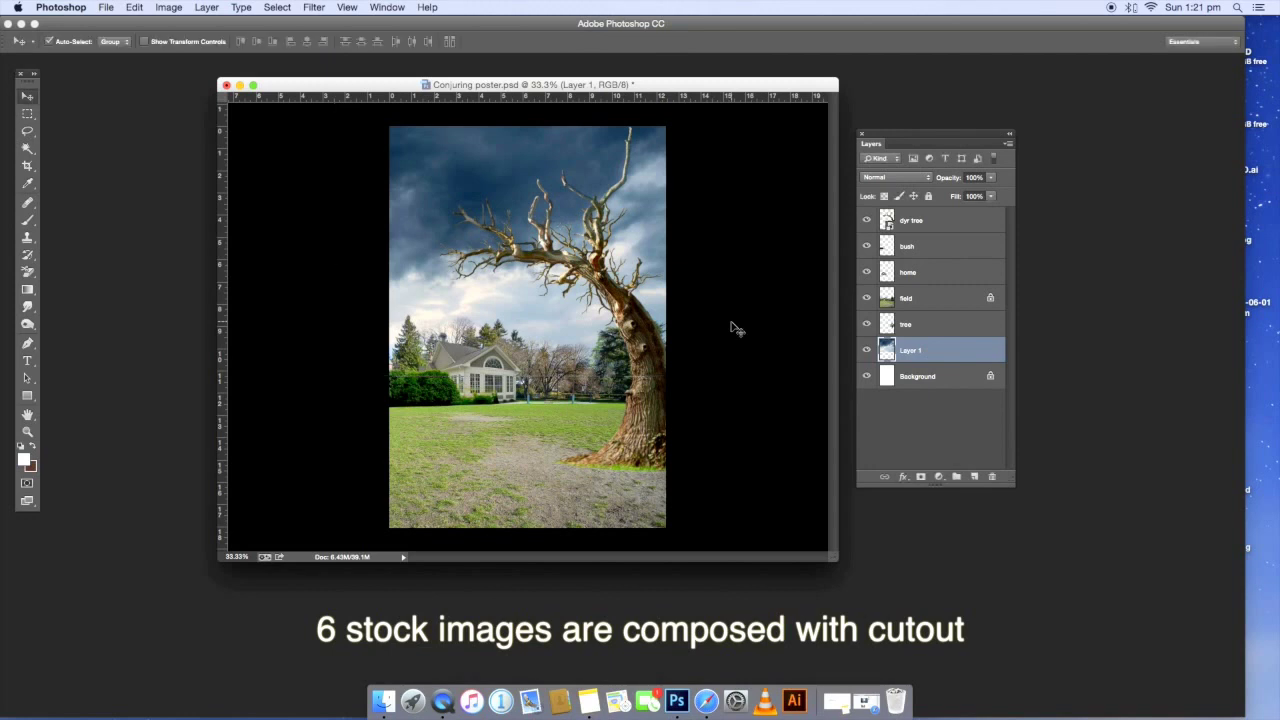
# - Add a Hue/Saturation adjustment clipped to the dyr tree layer with Saturation -48
pyautogui.click(930, 220)
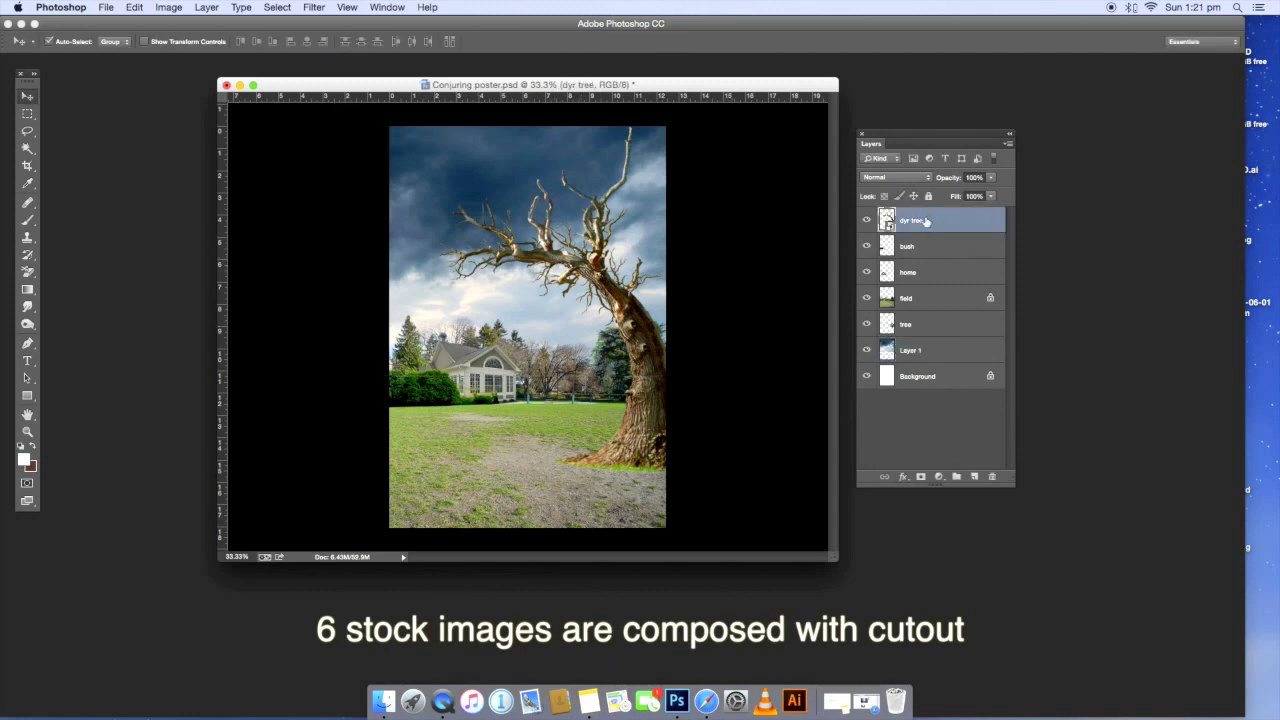
pyautogui.click(942, 478)
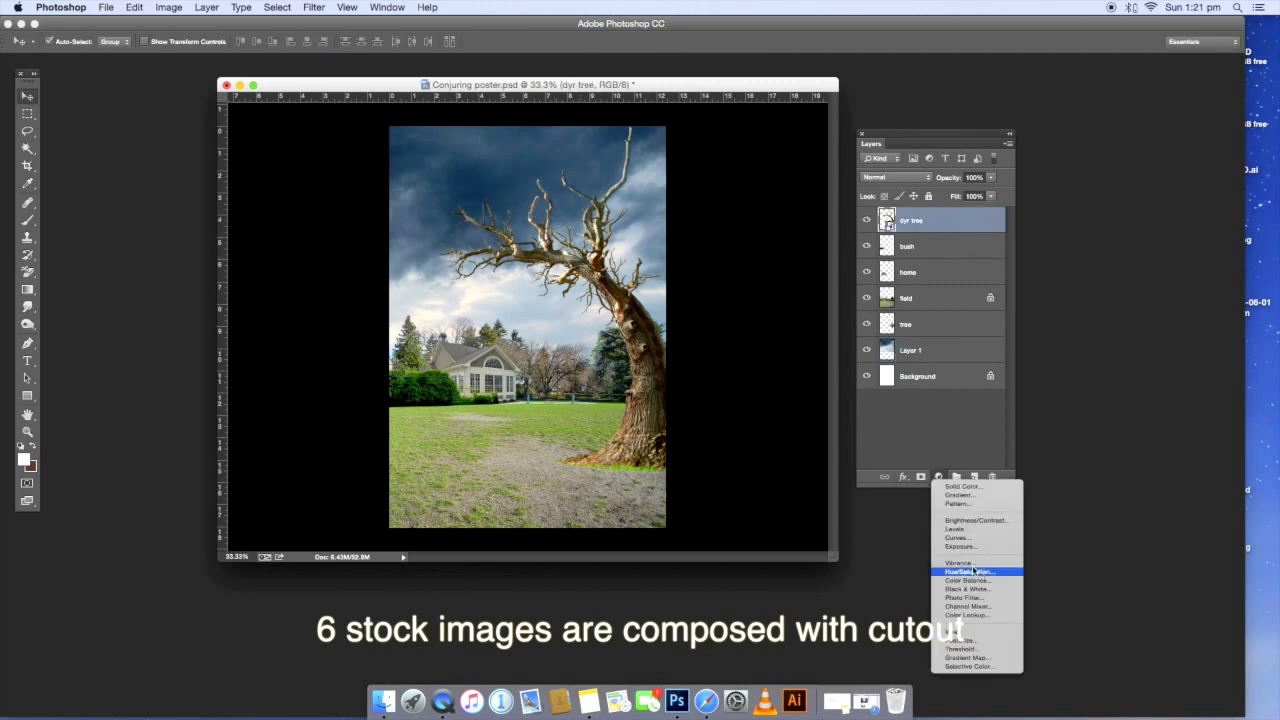
pyautogui.click(966, 571)
pyautogui.keyDown('alt'); pyautogui.click(944, 232); pyautogui.keyUp('alt')
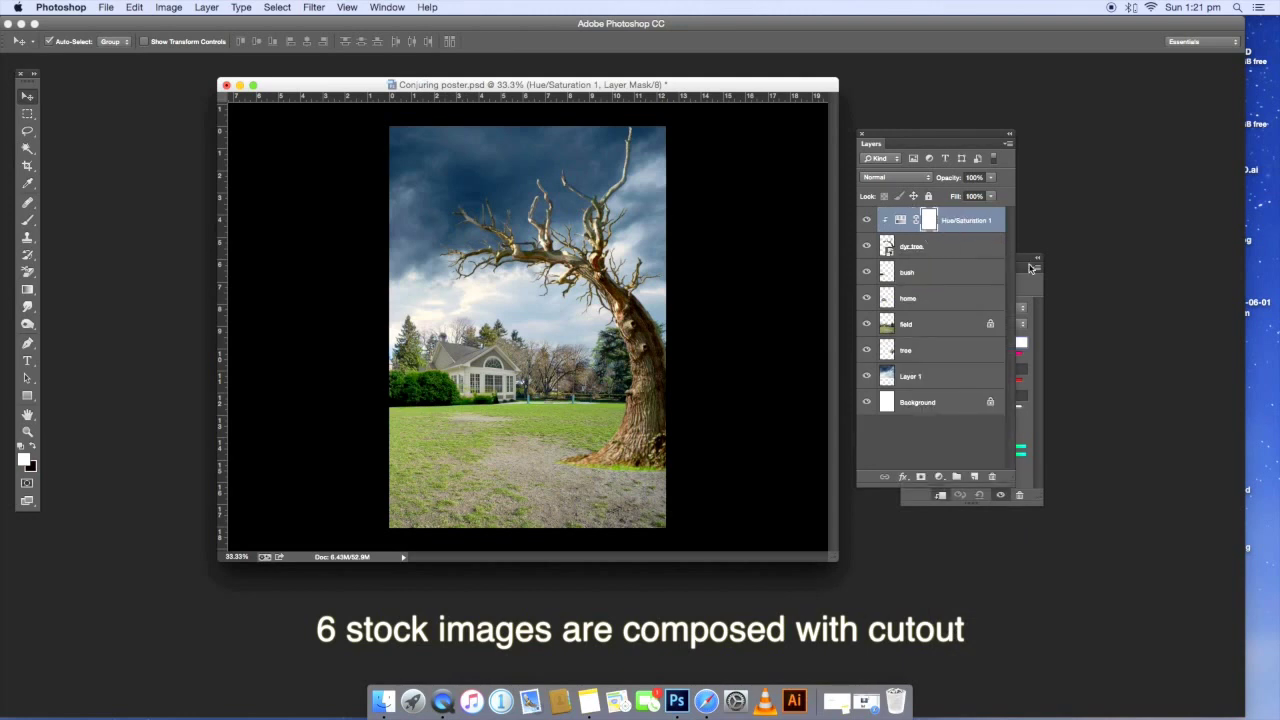
pyautogui.click(1031, 267)
pyautogui.moveTo(960, 258); pyautogui.dragTo(798, 258)
pyautogui.moveTo(761, 384); pyautogui.dragTo(738, 381)
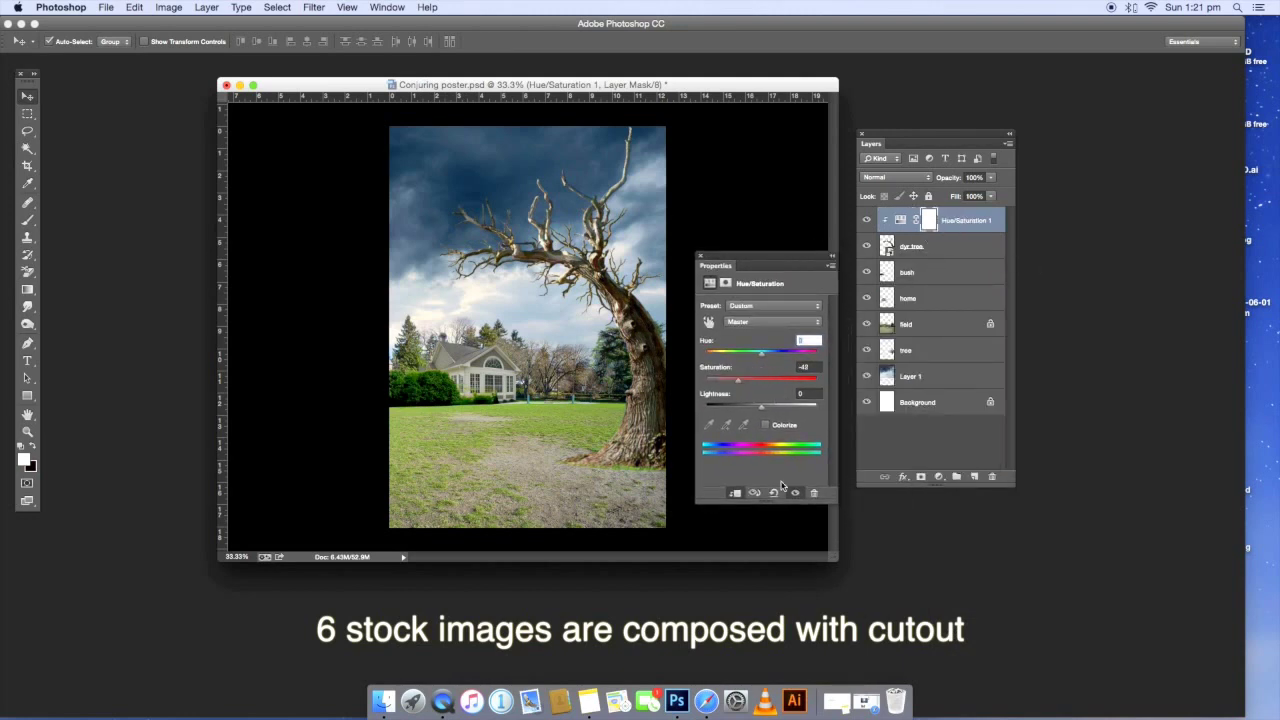
pyautogui.click(701, 257)
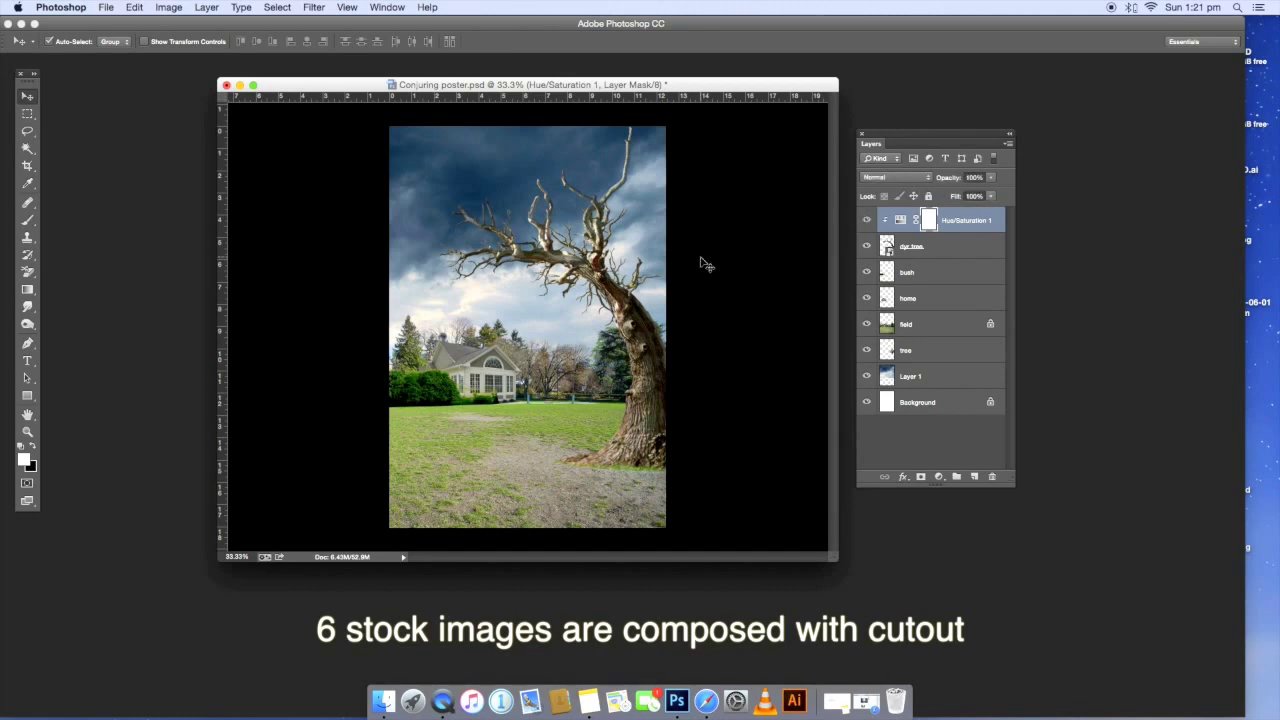
# - Add a layer mask to dyr tree and paint it with a black brush at 25% opacity
pyautogui.click(911, 248)
pyautogui.click(922, 477)
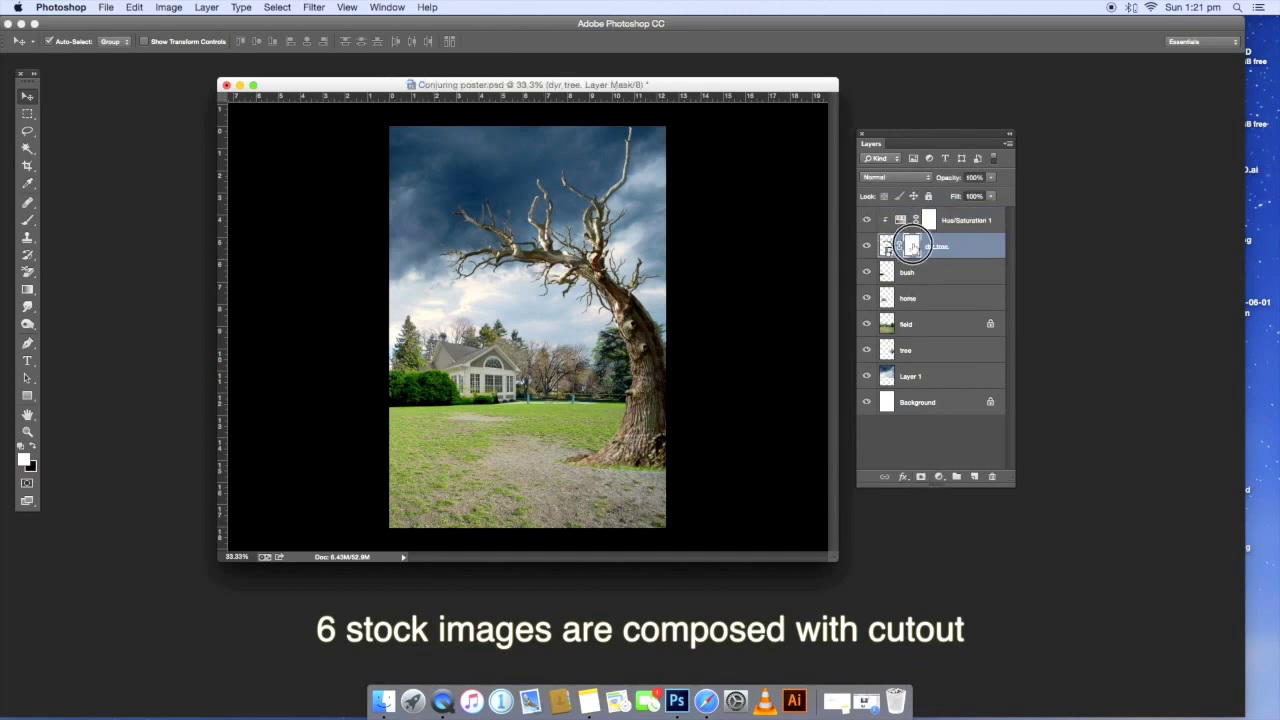
pyautogui.click(28, 221)
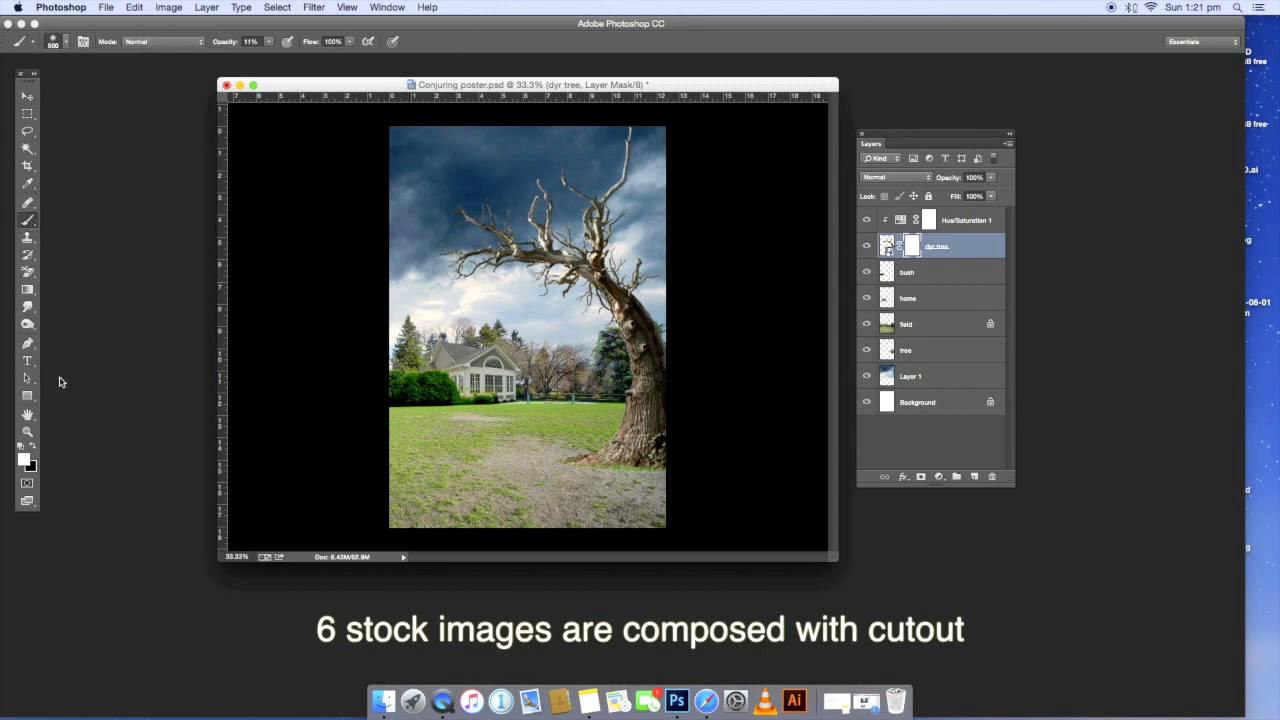
pyautogui.click(34, 449)
pyautogui.click(268, 41)
pyautogui.moveTo(268, 53); pyautogui.dragTo(275, 53)
pyautogui.press('[')
pyautogui.press('[')
pyautogui.press('[')
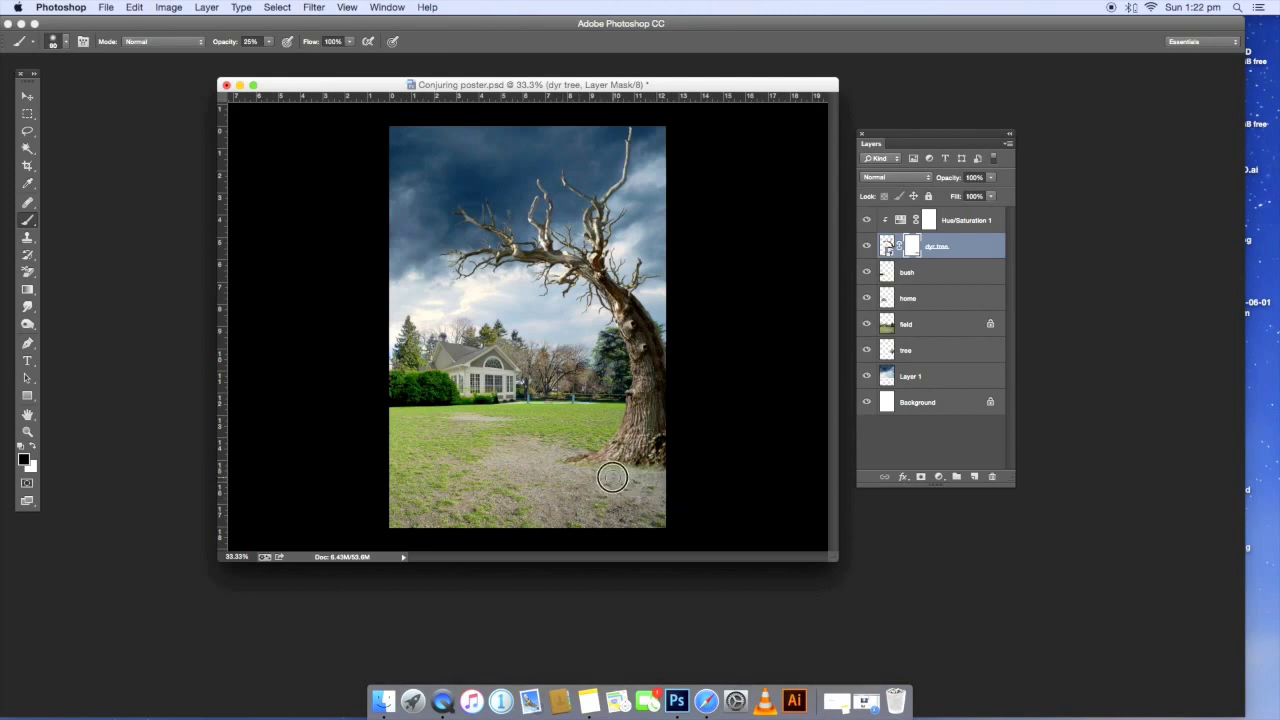
pyautogui.click(27, 97)
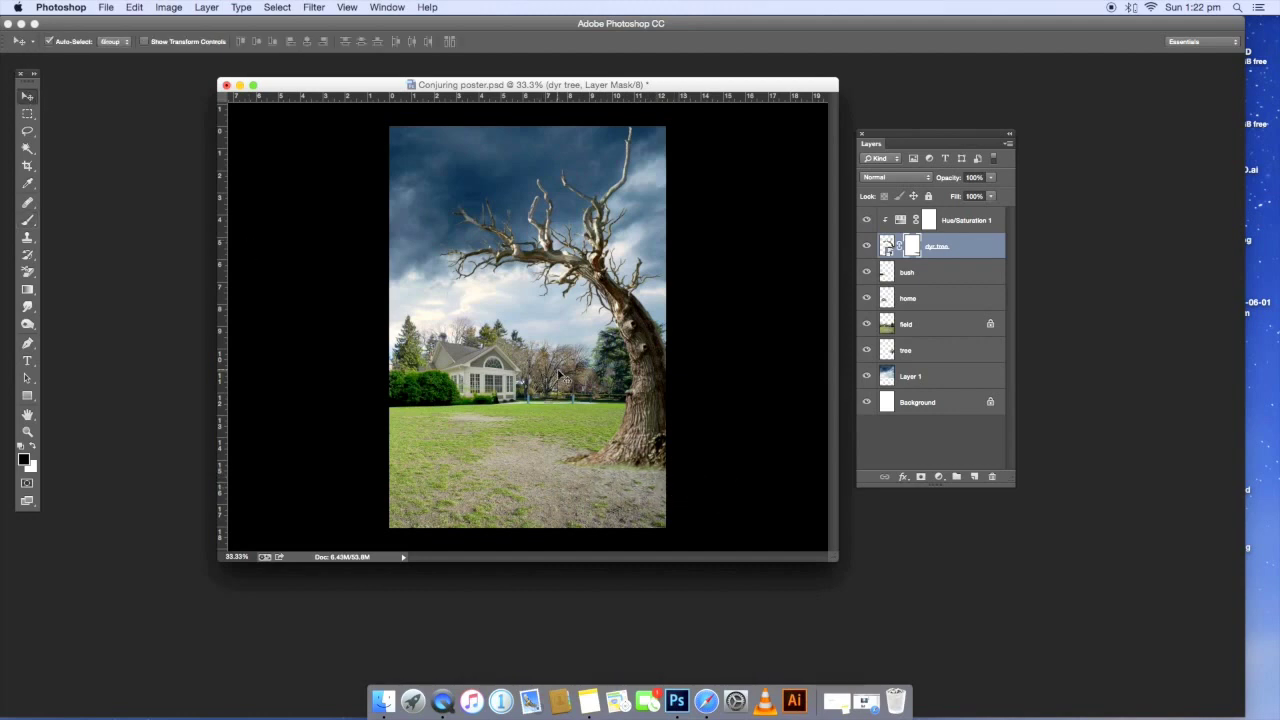
pyautogui.click(410, 343)
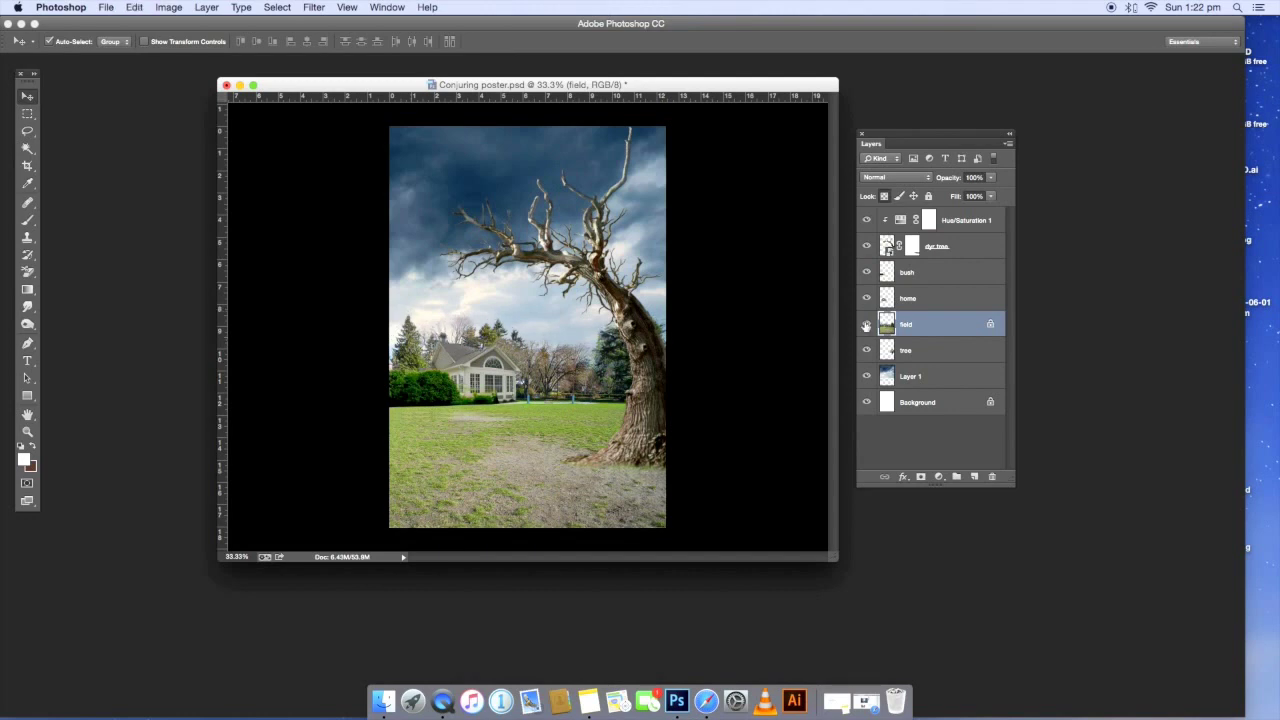
# - Add a Selective Color adjustment above field, removing yellow and cyan from the Greens
pyautogui.click(940, 478)
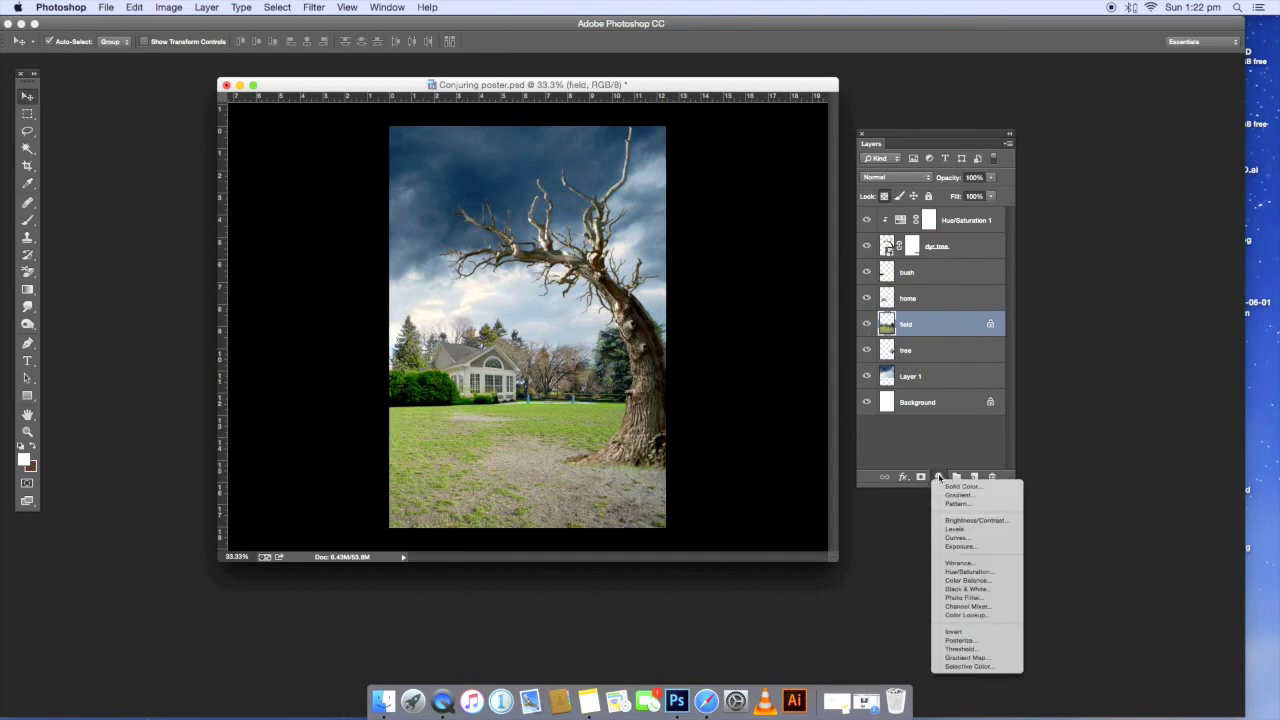
pyautogui.click(967, 667)
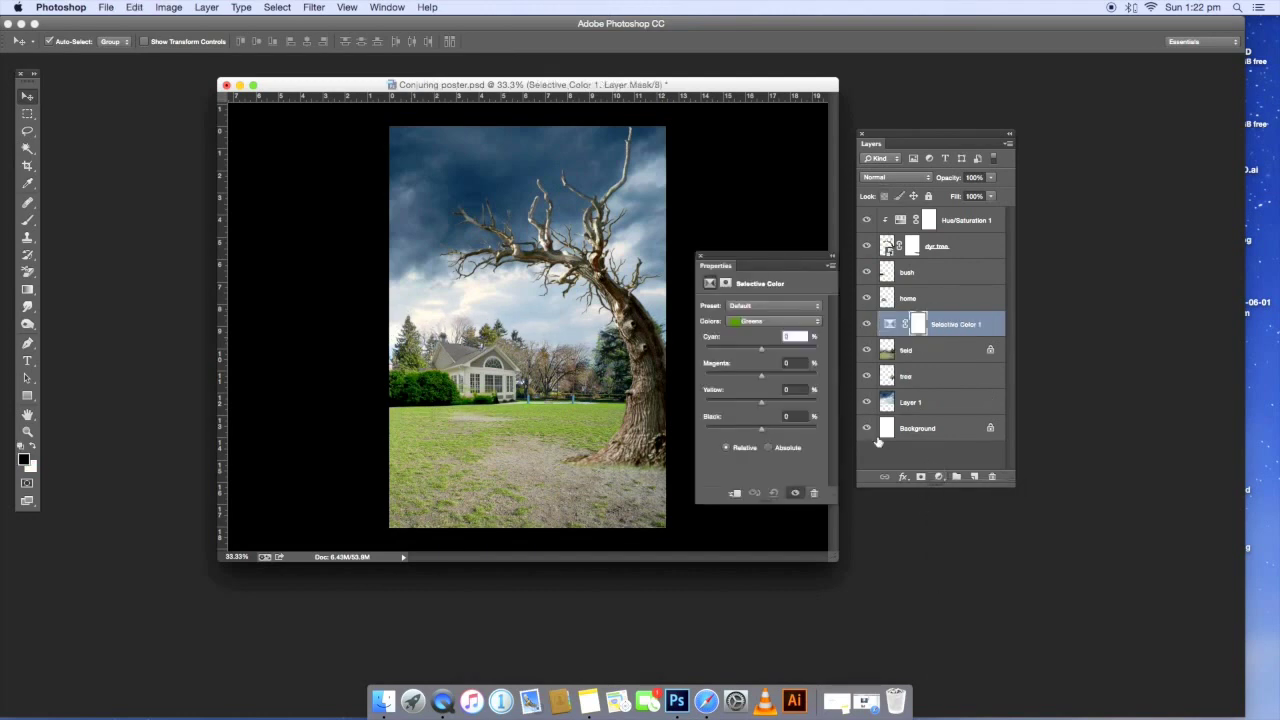
pyautogui.moveTo(763, 405); pyautogui.dragTo(705, 401)
pyautogui.moveTo(762, 349); pyautogui.dragTo(677, 350)
pyautogui.click(762, 321)
pyautogui.click(758, 370)
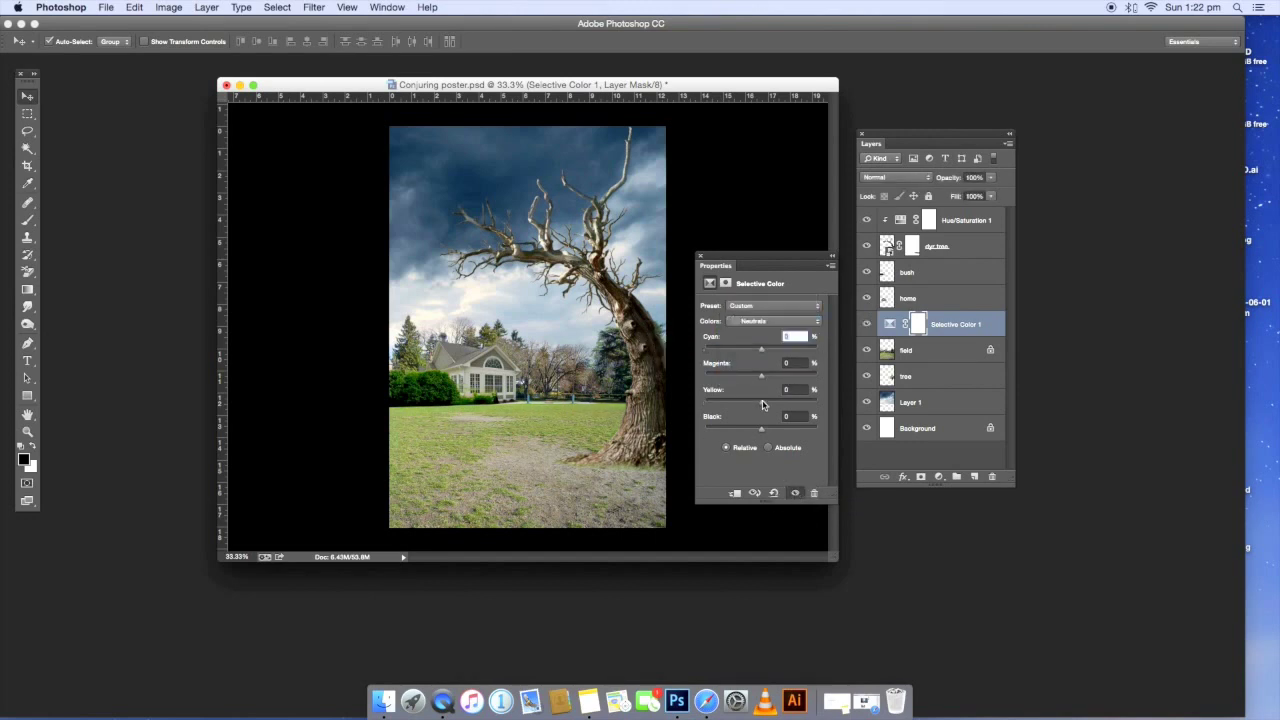
# - Clip the Selective Color to field and adjust its Neutrals' magenta and black (+15)
pyautogui.keyDown('alt'); pyautogui.click(905, 337); pyautogui.keyUp('alt')
pyautogui.moveTo(761, 378); pyautogui.dragTo(765, 351)
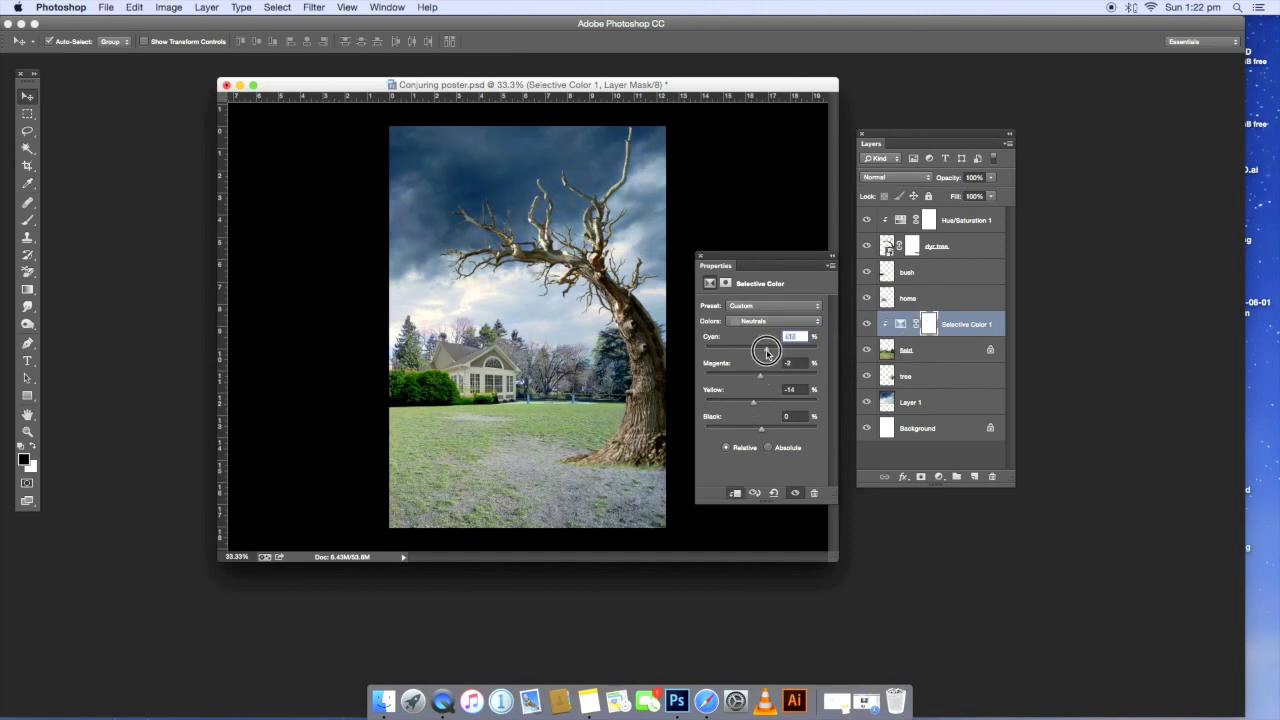
pyautogui.moveTo(761, 429); pyautogui.dragTo(767, 431)
pyautogui.click(795, 493)
pyautogui.click(795, 493)
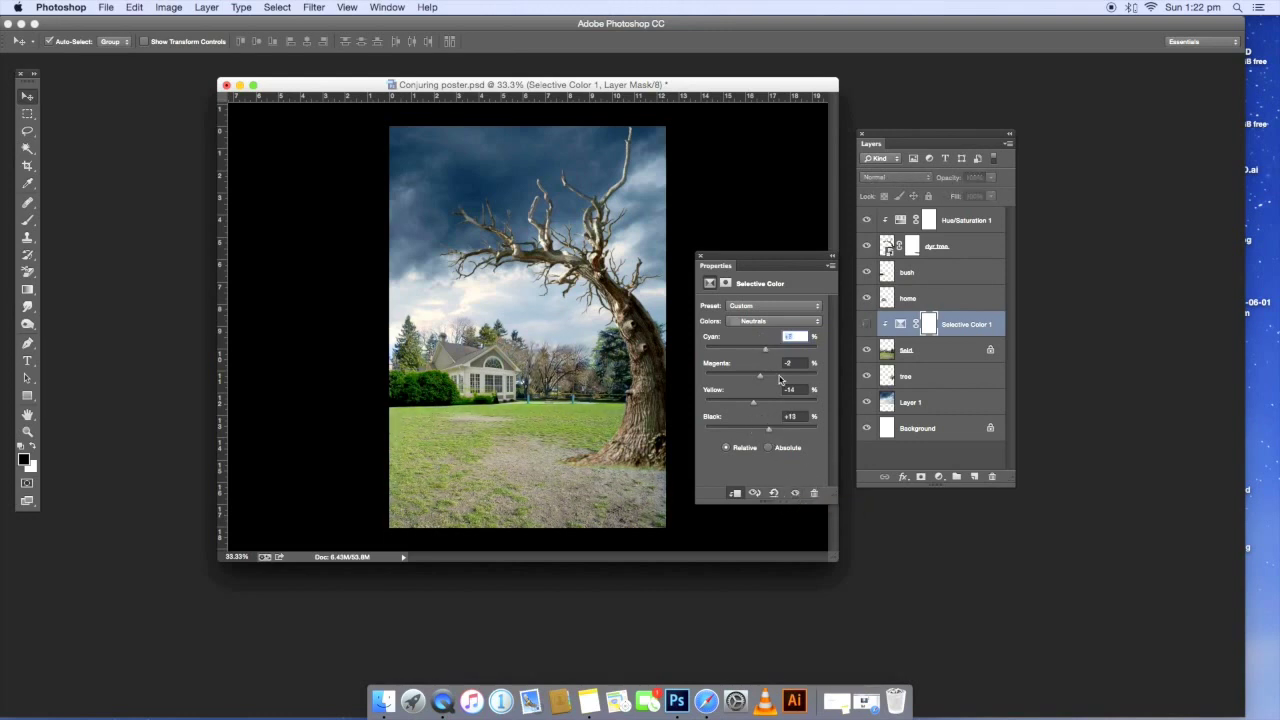
pyautogui.click(702, 258)
pyautogui.click(866, 324)
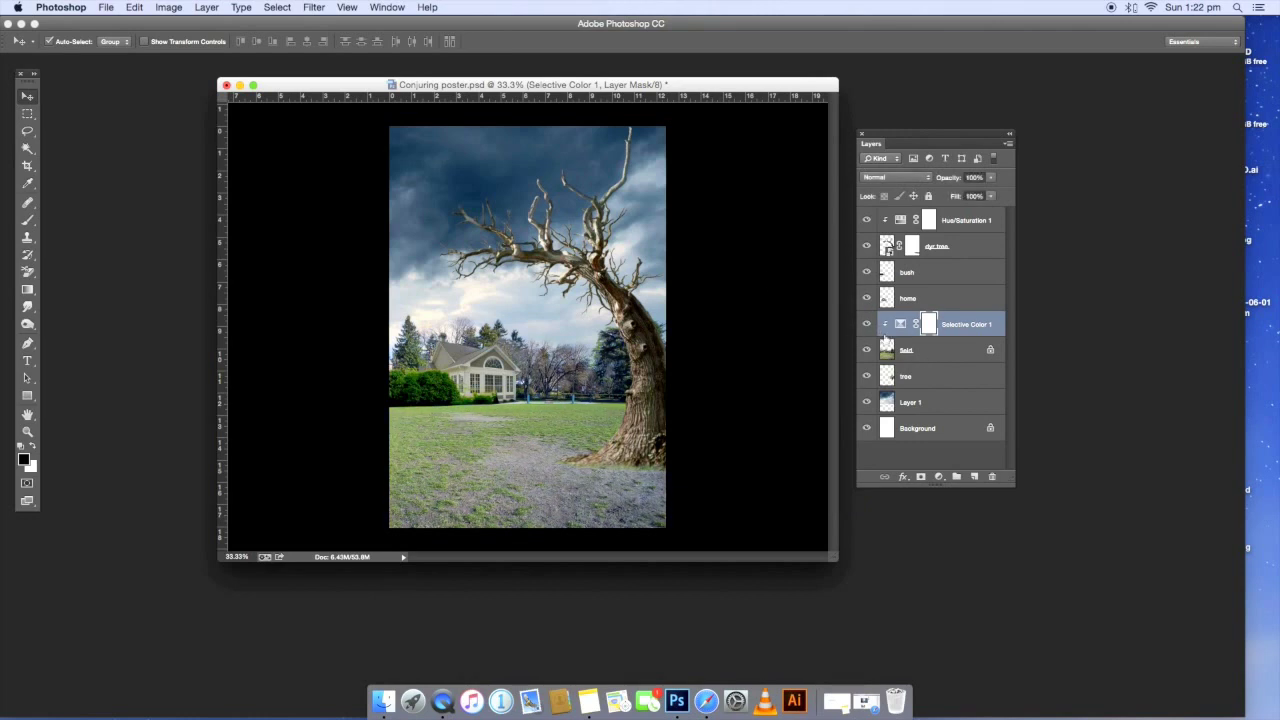
pyautogui.click(916, 357)
pyautogui.click(938, 476)
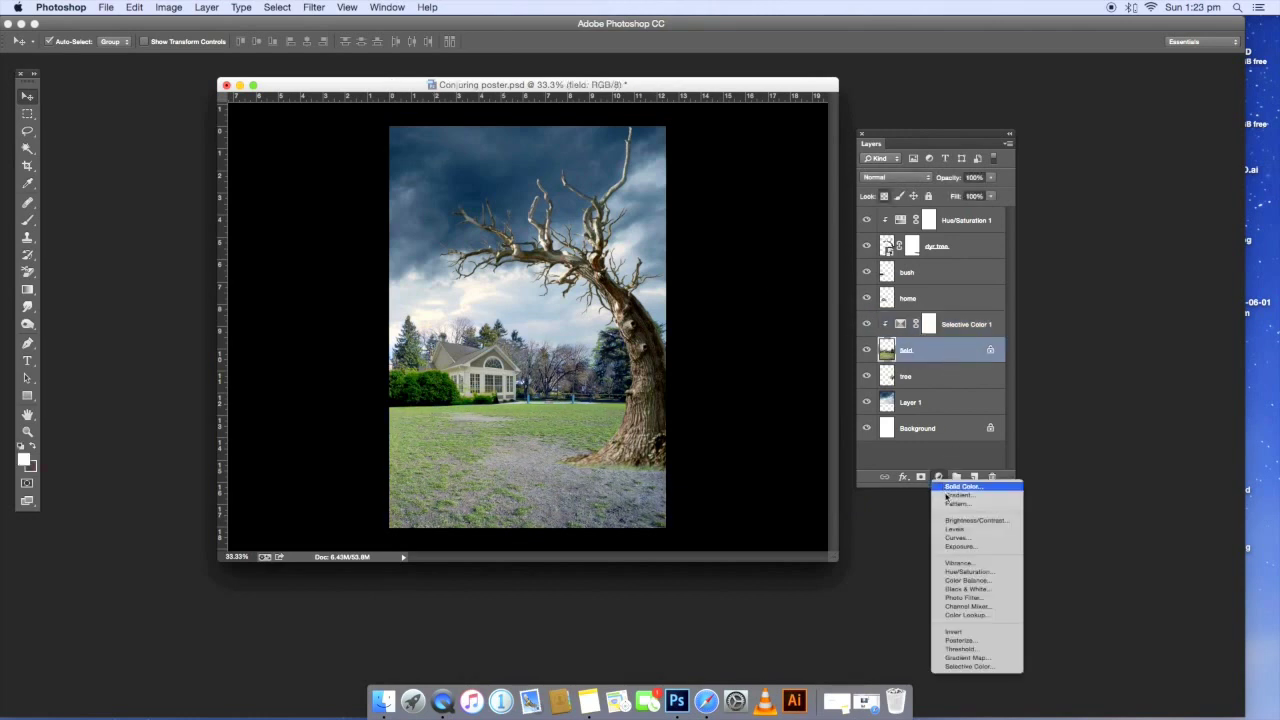
# - Add a Photo Filter above field set to Sepia with increased density
pyautogui.click(982, 598)
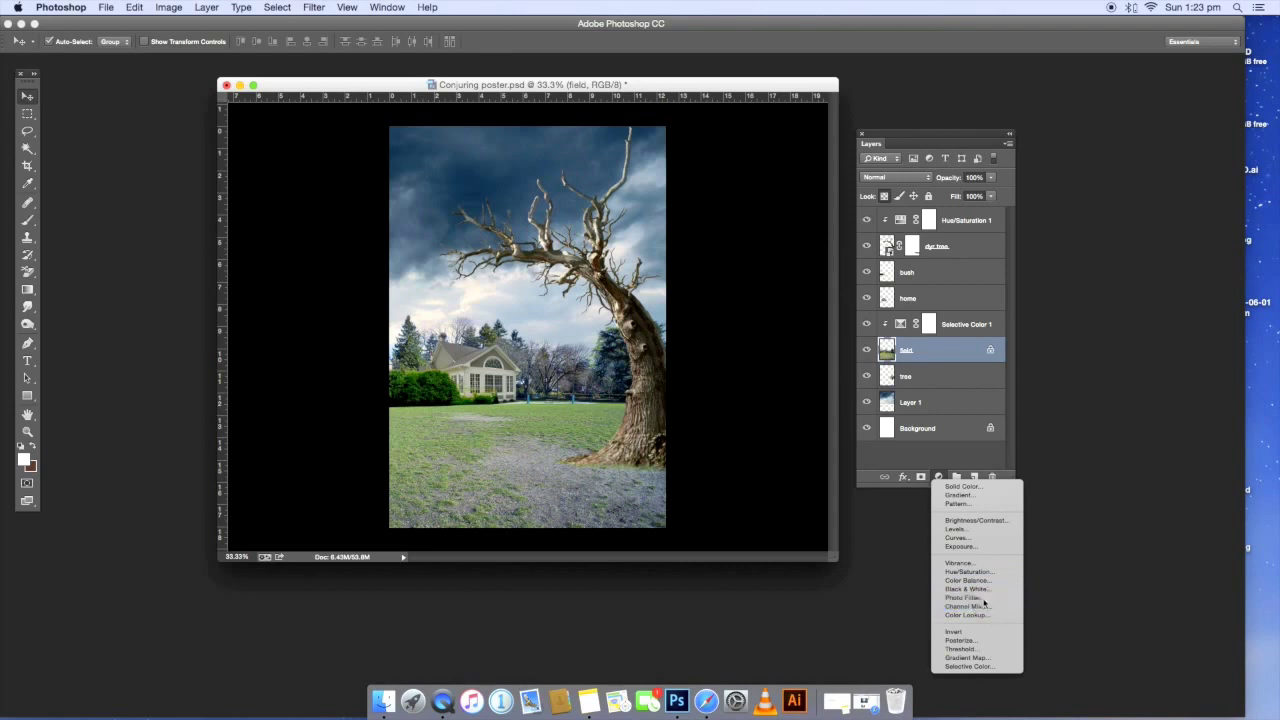
pyautogui.moveTo(735, 363); pyautogui.dragTo(737, 364)
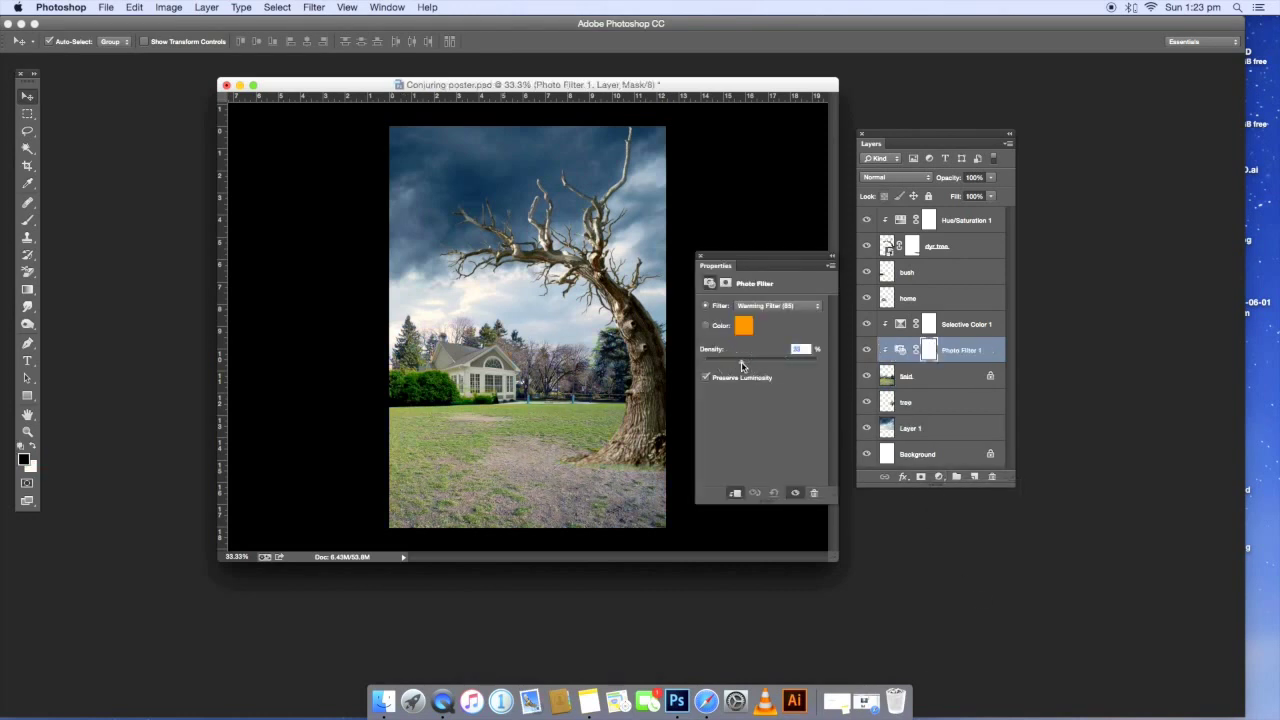
pyautogui.click(777, 305)
pyautogui.click(755, 443)
pyautogui.moveTo(757, 366); pyautogui.dragTo(765, 368)
# - Toggle the Selective Color grade to compare, then select the bush layer
pyautogui.click(877, 332)
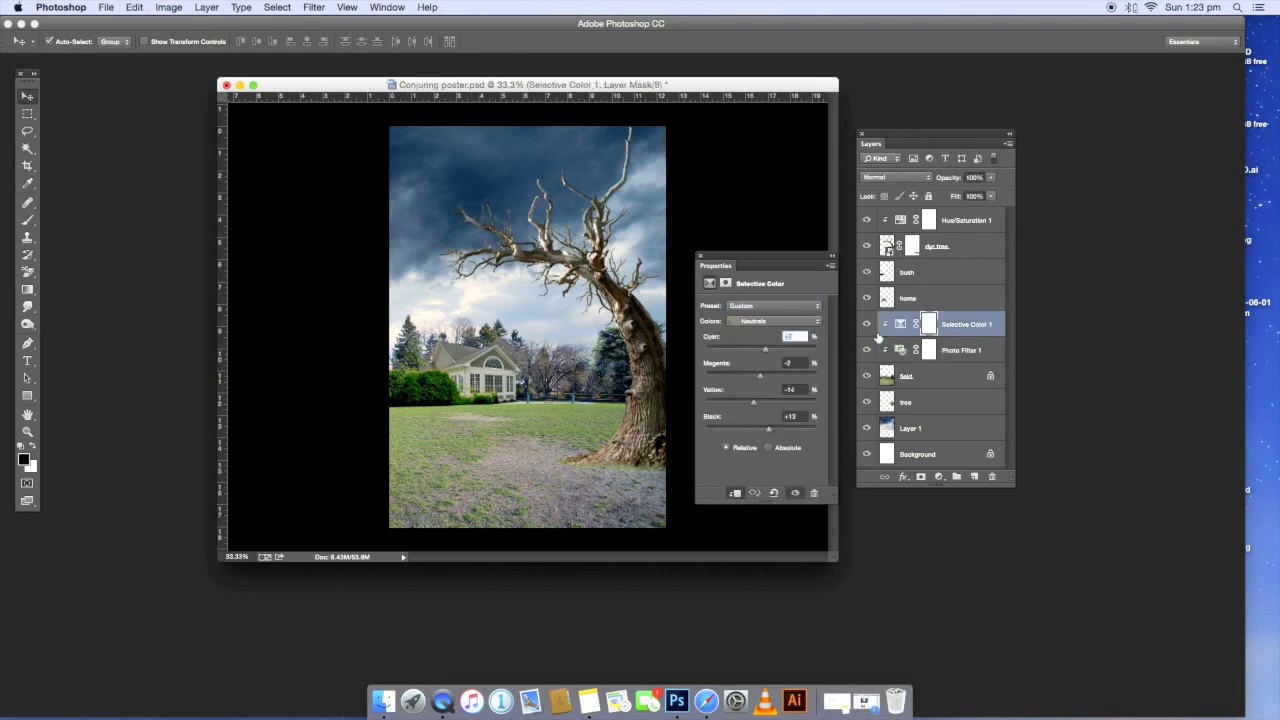
pyautogui.click(867, 325)
pyautogui.click(700, 258)
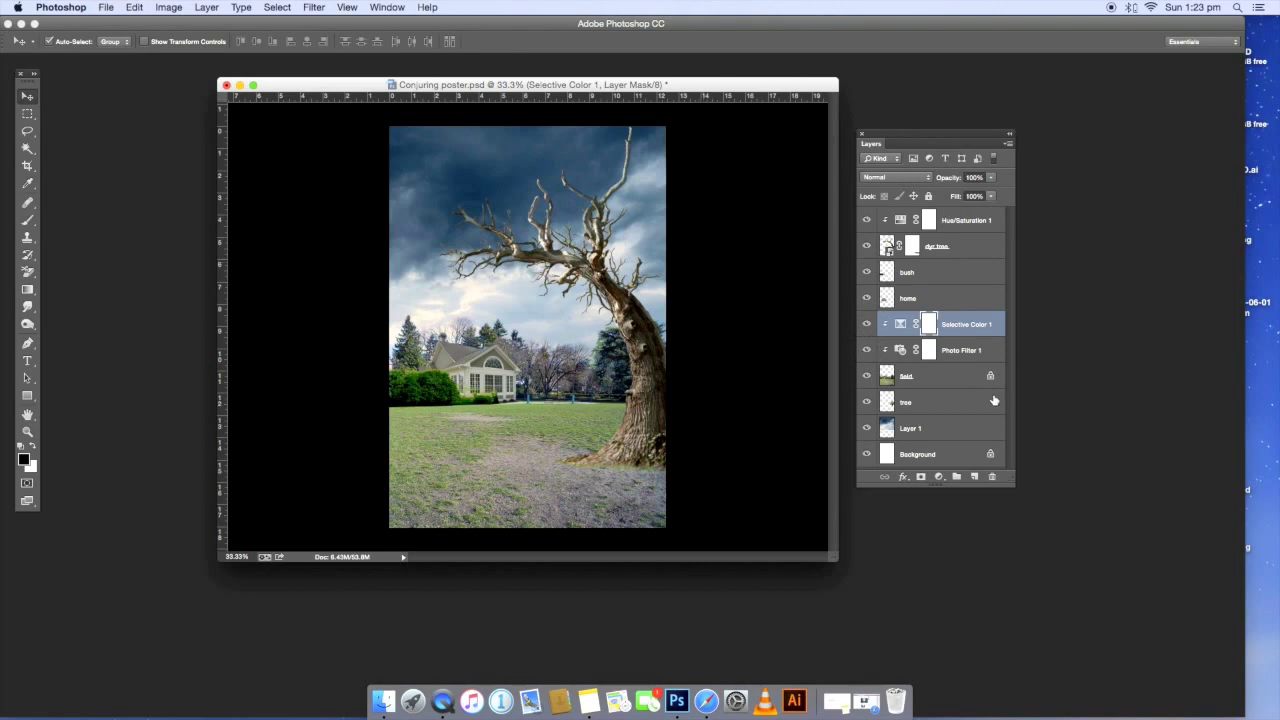
pyautogui.click(440, 395)
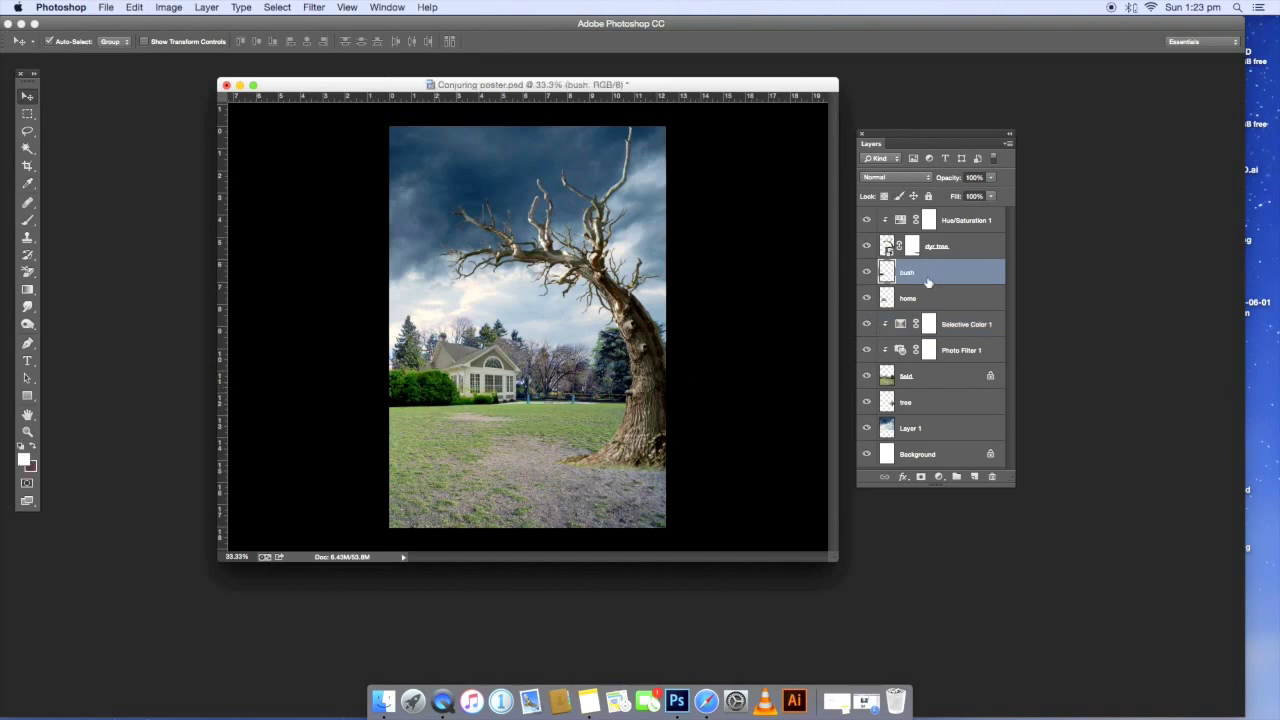
# - Add a Hue/Saturation adjustment above the bush with Saturation -30
pyautogui.click(939, 477)
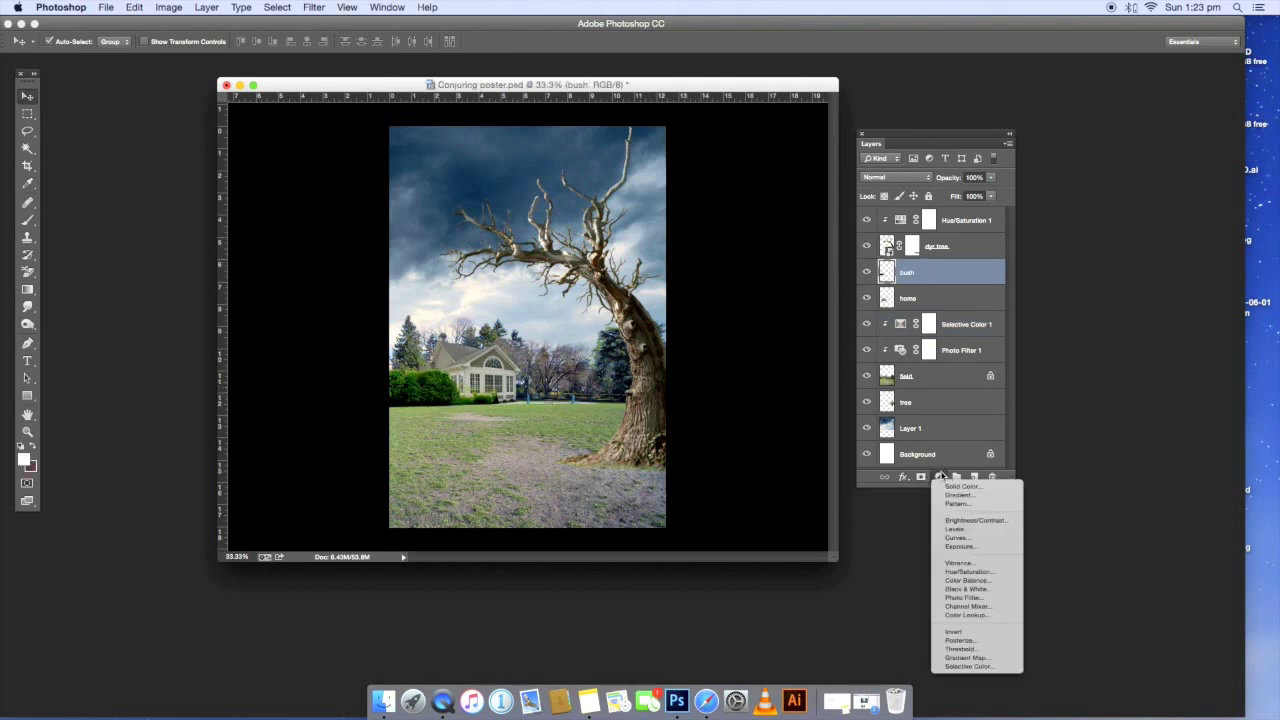
pyautogui.click(966, 571)
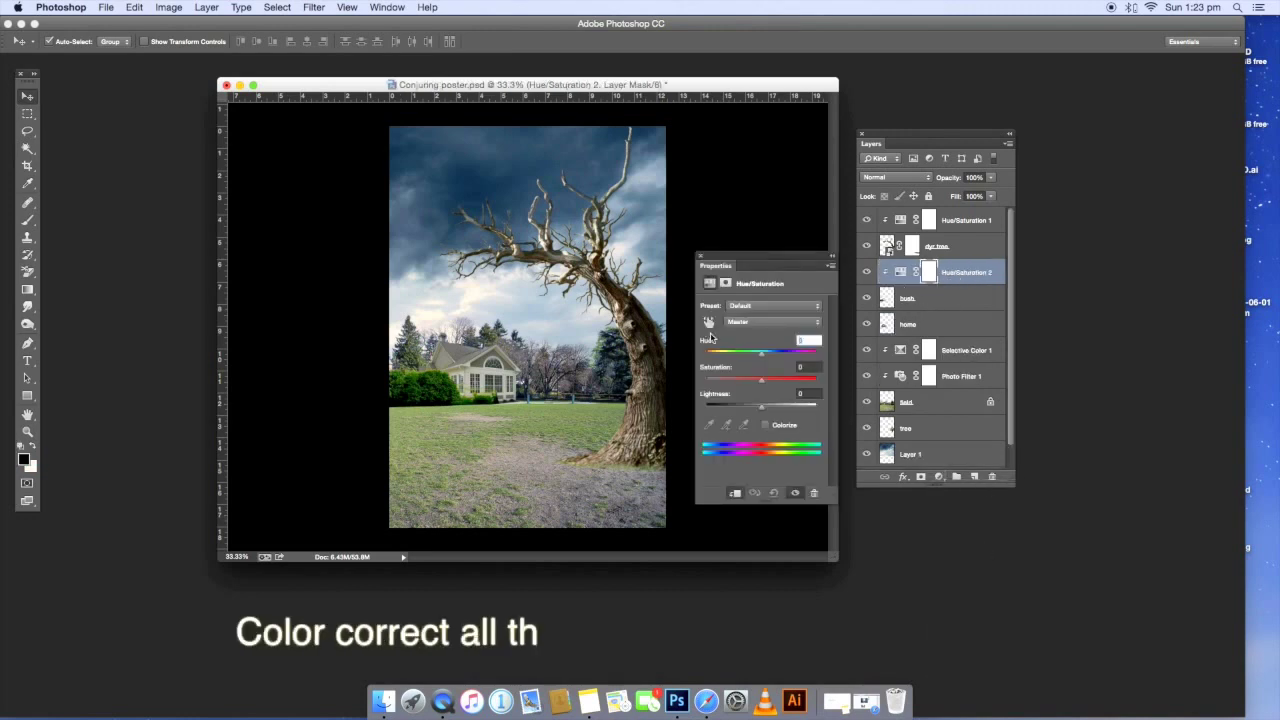
pyautogui.moveTo(761, 380); pyautogui.dragTo(726, 383)
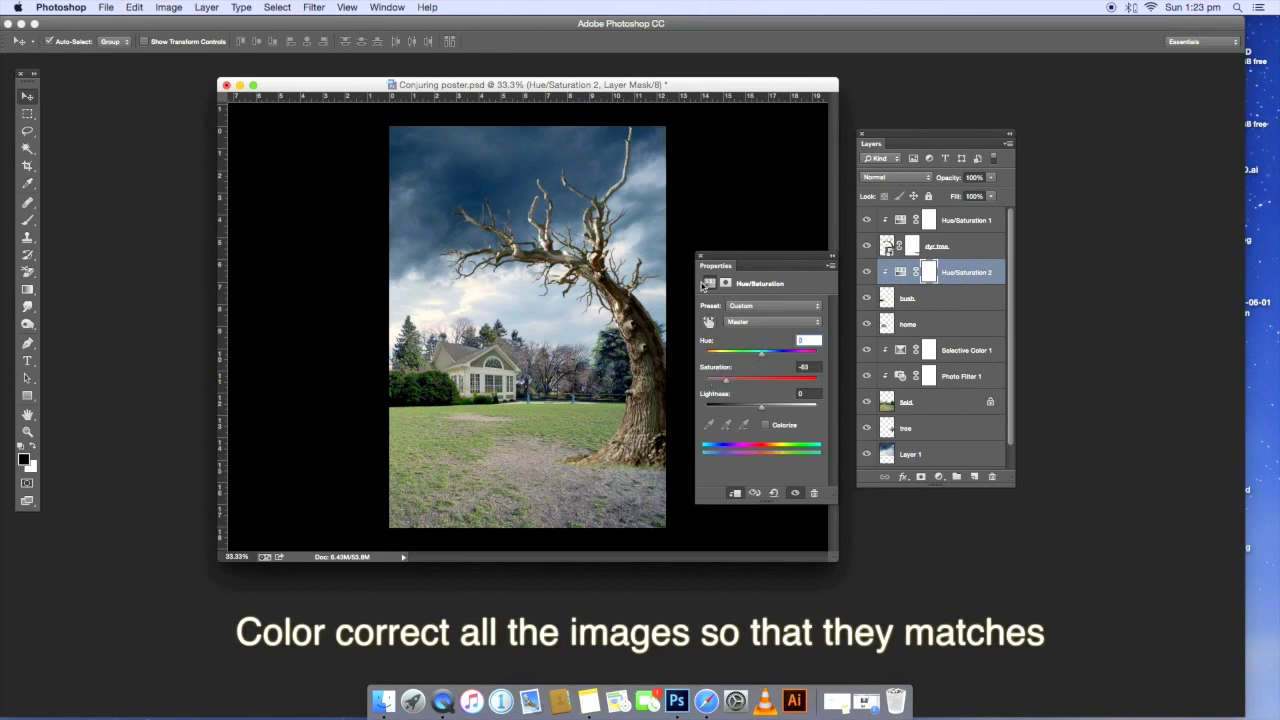
pyautogui.click(701, 256)
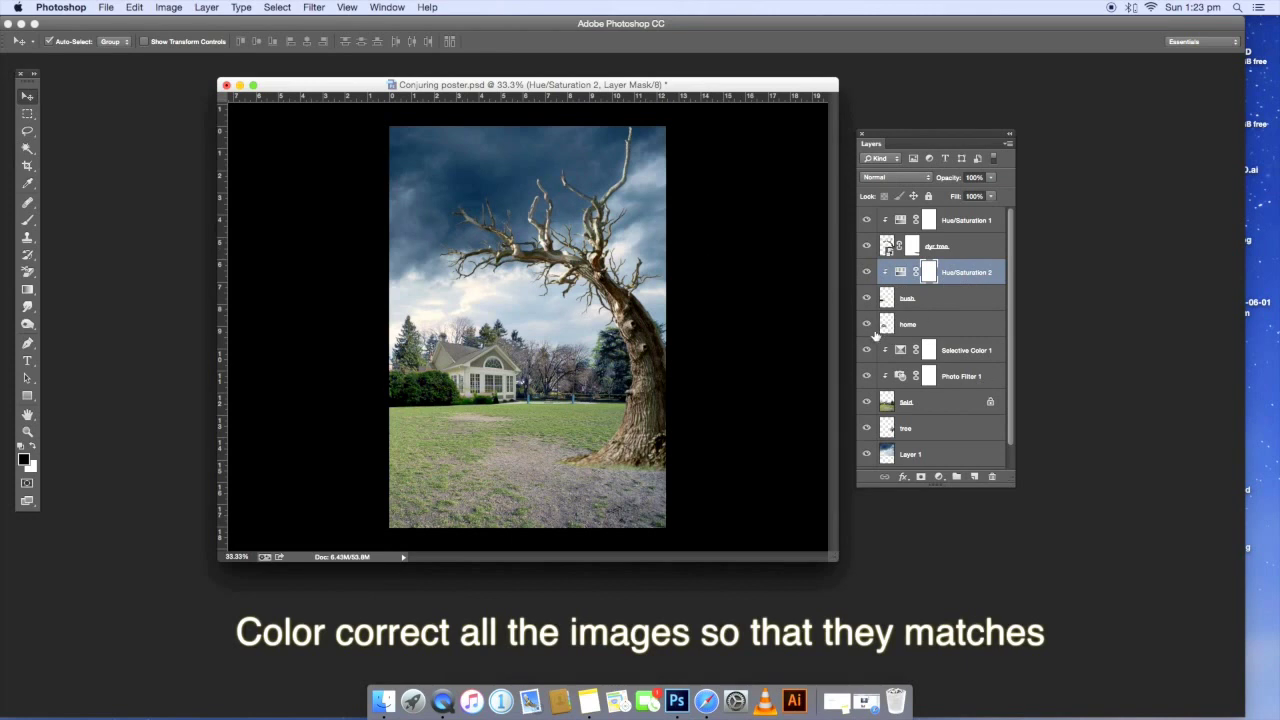
# - Add a Hue/Saturation adjustment clipped to the tree layer with Saturation -43
pyautogui.click(918, 429)
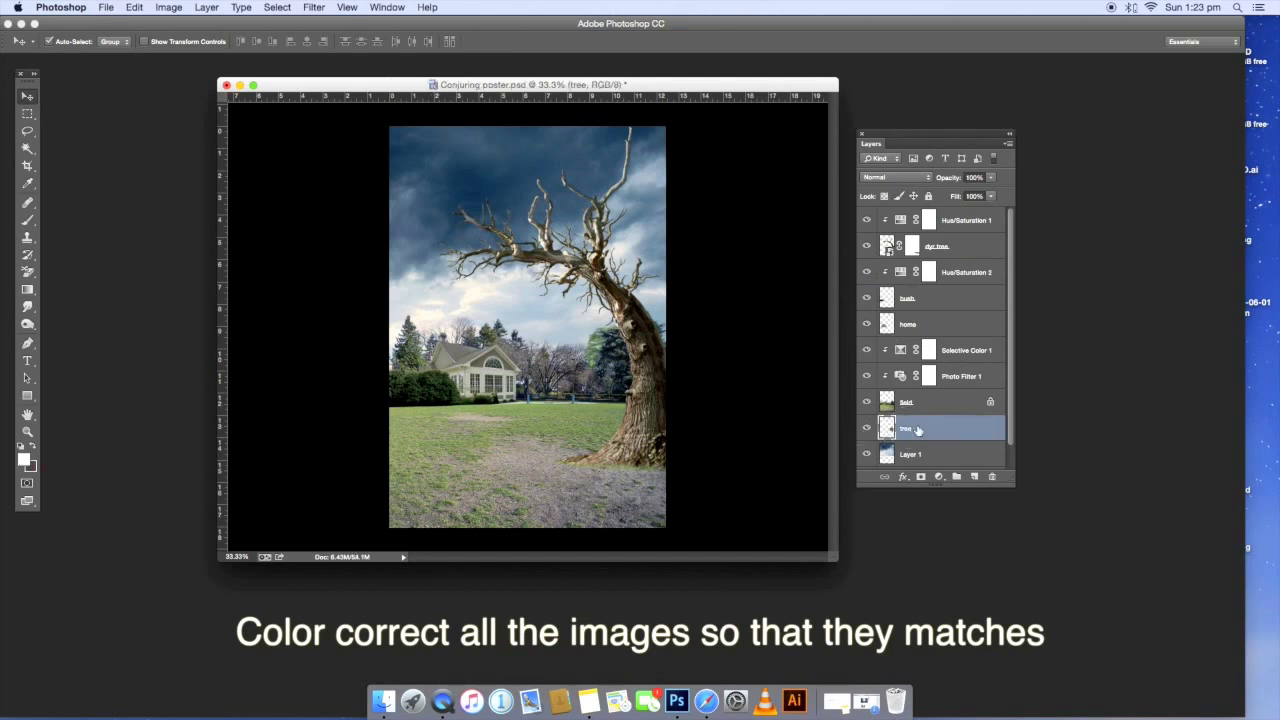
pyautogui.click(939, 477)
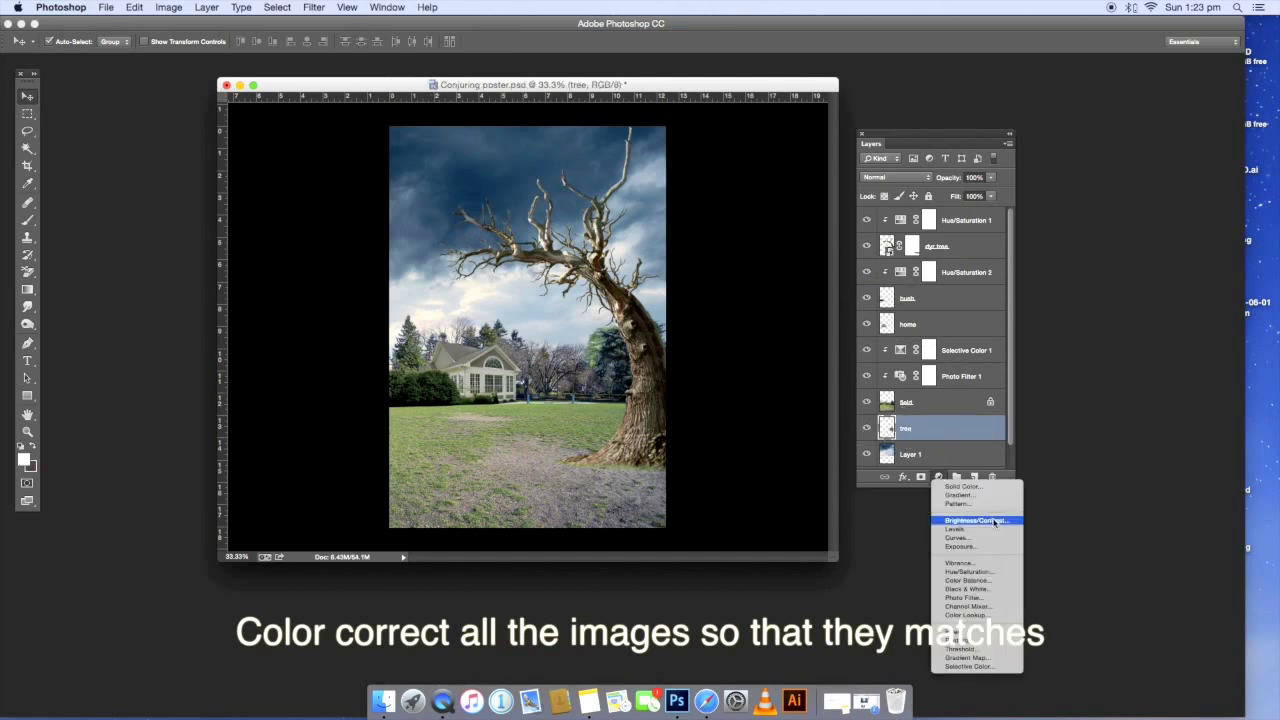
pyautogui.click(960, 572)
pyautogui.keyDown('alt'); pyautogui.click(957, 442); pyautogui.keyUp('alt')
pyautogui.moveTo(762, 380); pyautogui.dragTo(737, 382)
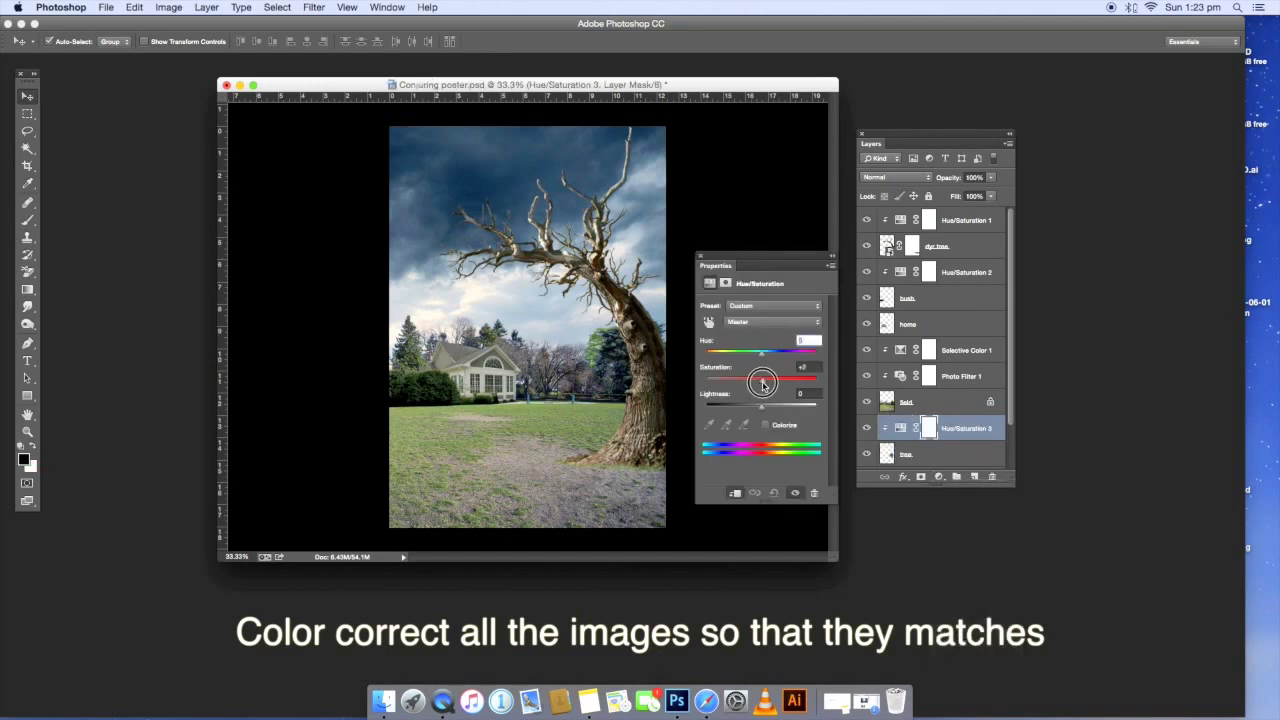
pyautogui.click(701, 257)
pyautogui.click(505, 370)
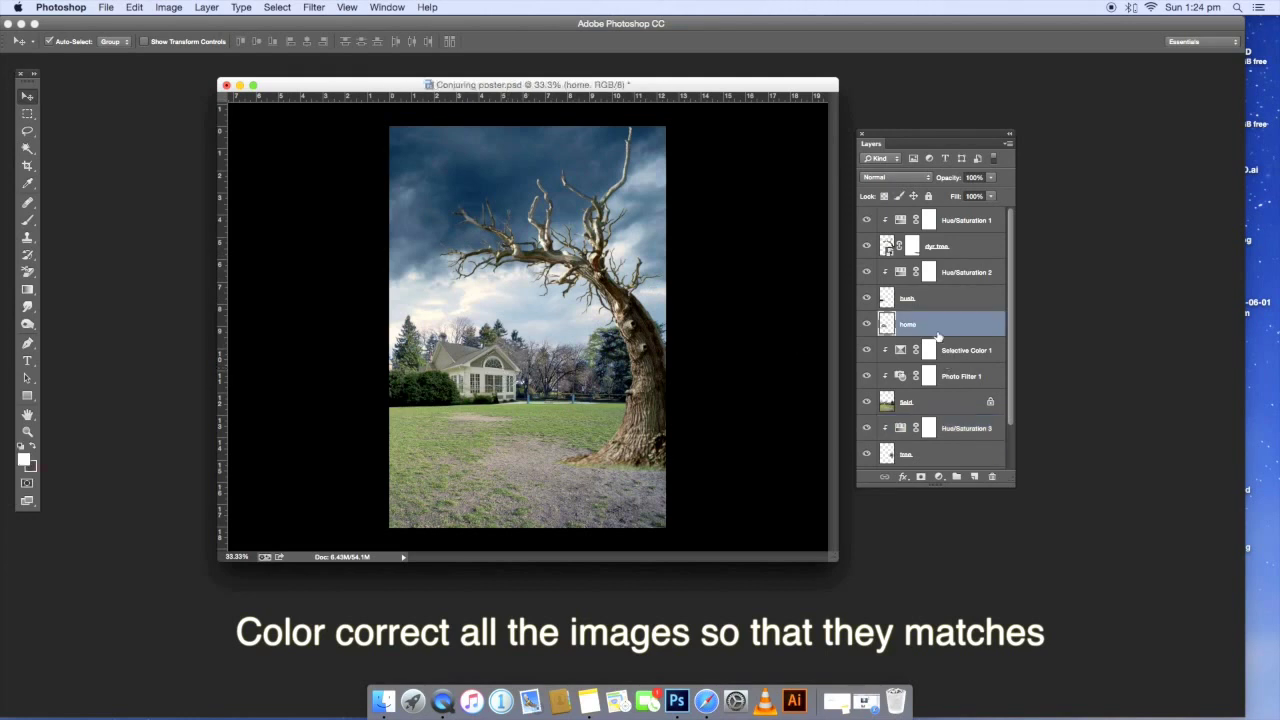
# - Add a Photo Filter clipped to the home layer, set to Sepia with raised density
pyautogui.click(940, 479)
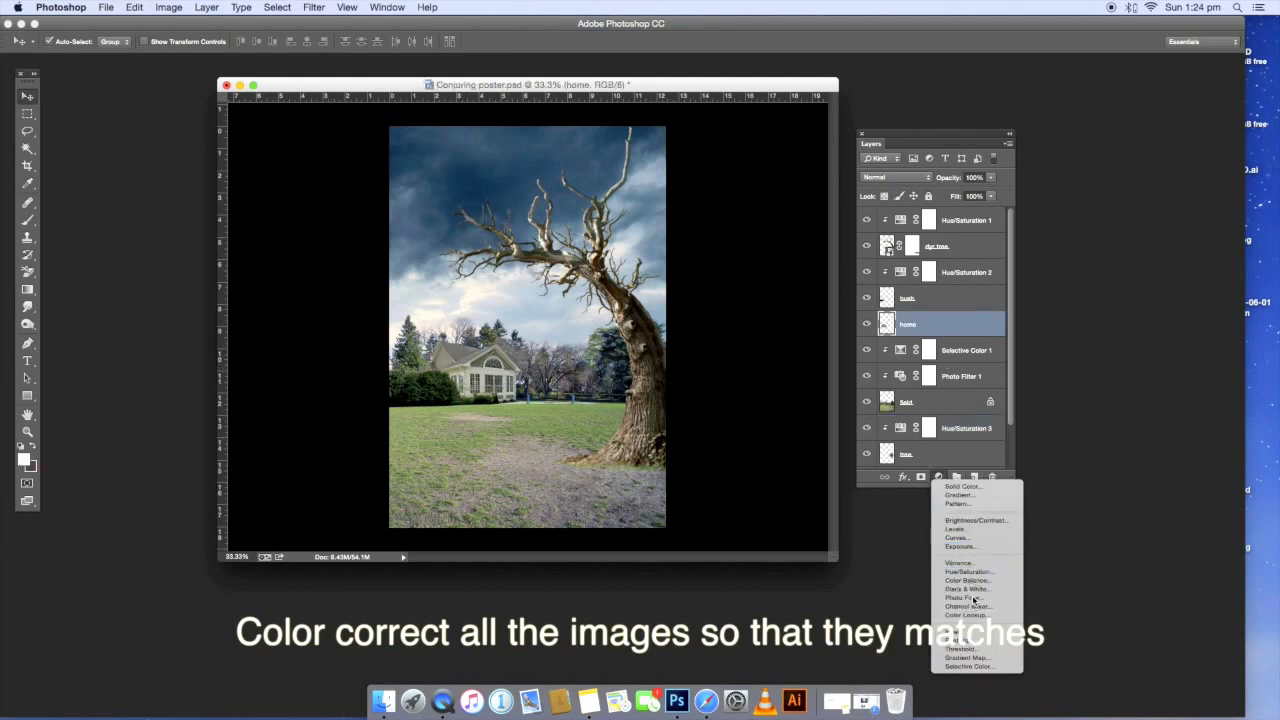
pyautogui.click(966, 598)
pyautogui.keyDown('alt'); pyautogui.click(968, 334); pyautogui.keyUp('alt')
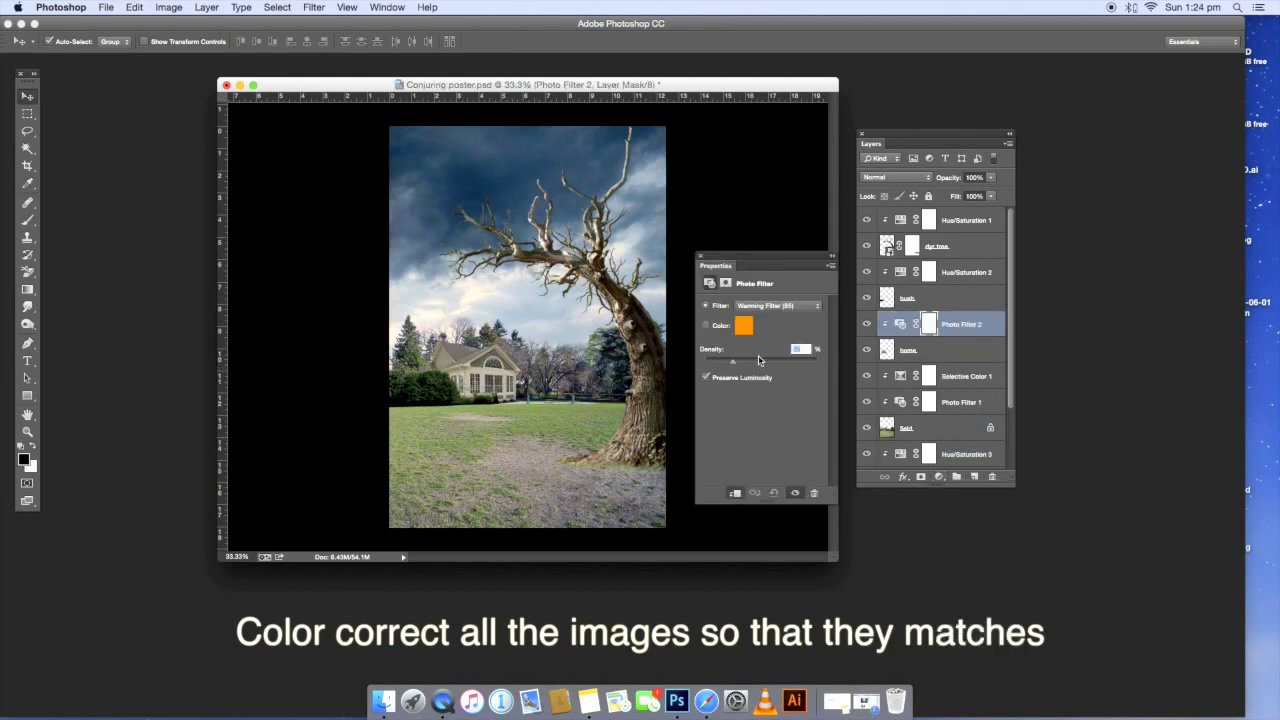
pyautogui.click(795, 493)
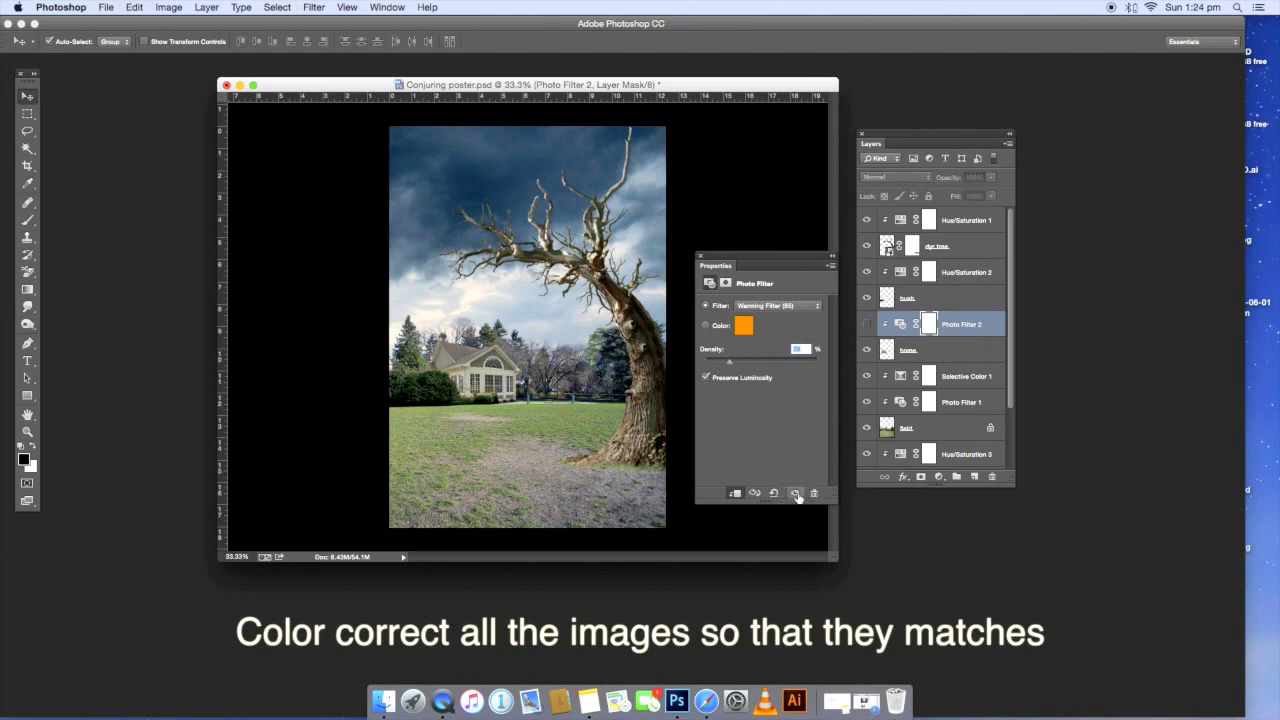
pyautogui.click(777, 305)
pyautogui.click(765, 438)
pyautogui.moveTo(729, 361)
pyautogui.mouseDown()
pyautogui.moveTo(753, 365)
pyautogui.moveTo(727, 366)
pyautogui.mouseUp()
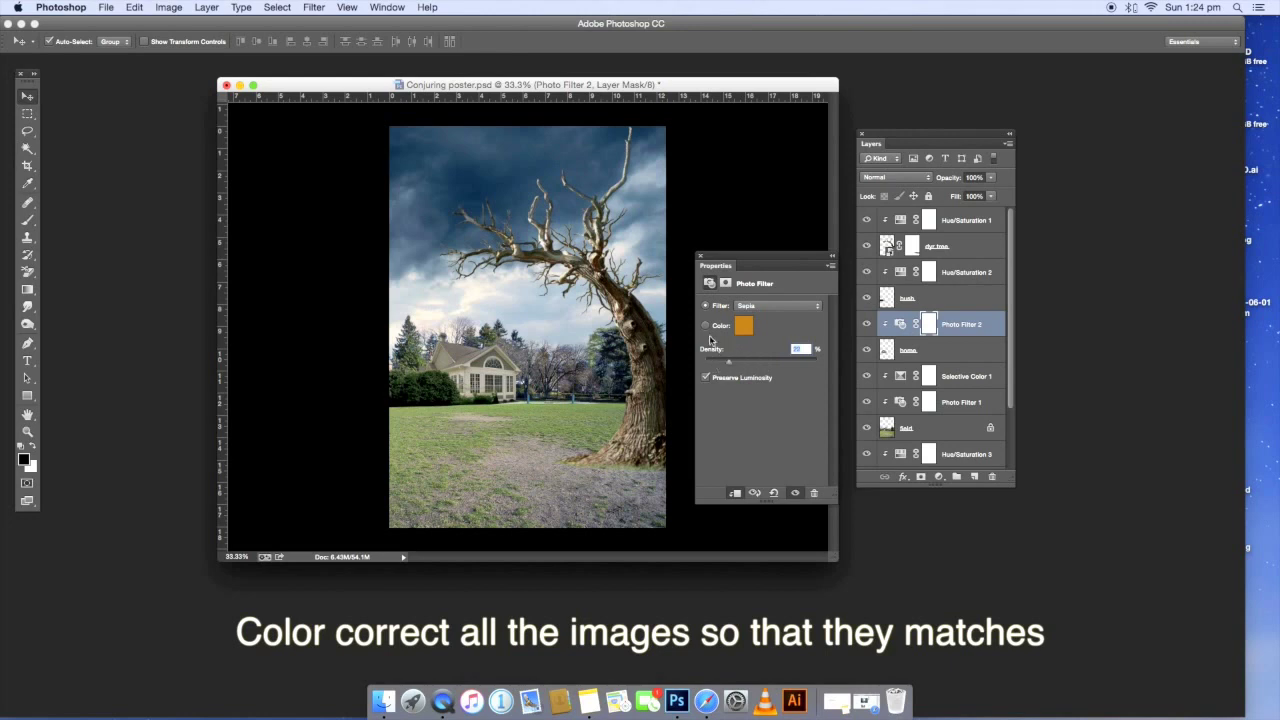
pyautogui.click(702, 257)
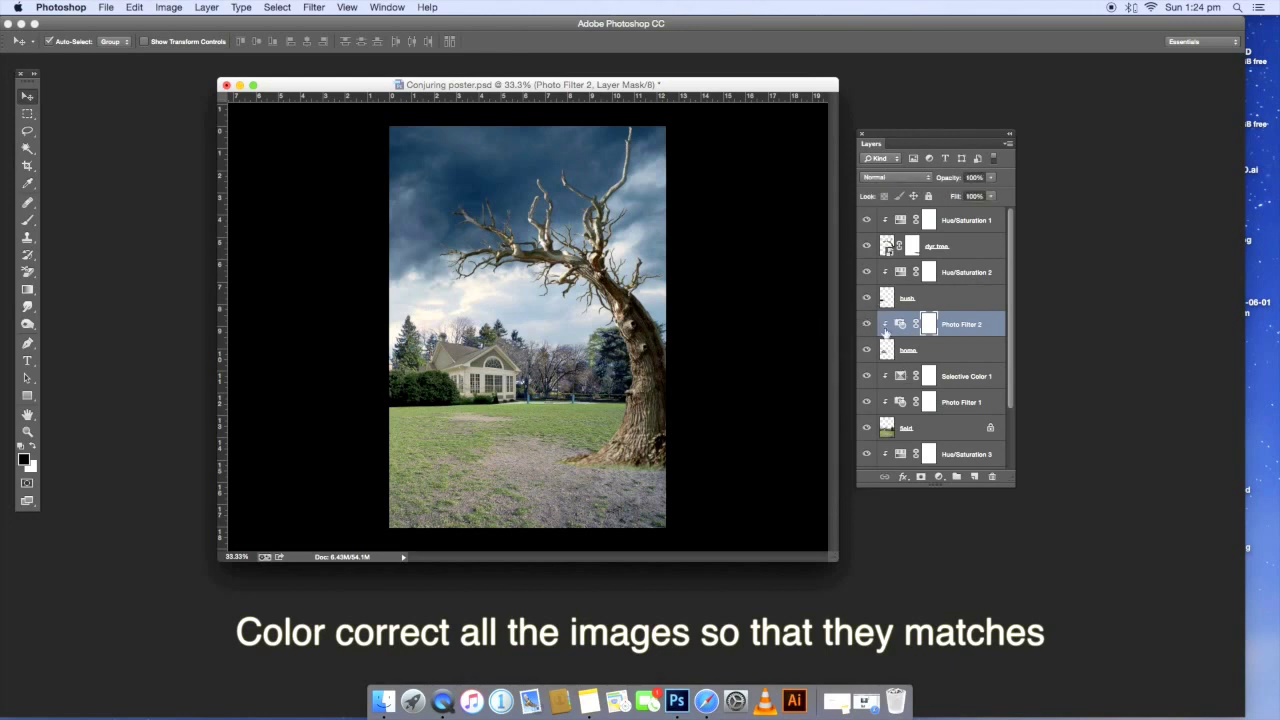
pyautogui.moveTo(843, 566); pyautogui.dragTo(822, 560)
pyautogui.hotkey('alt', ',')
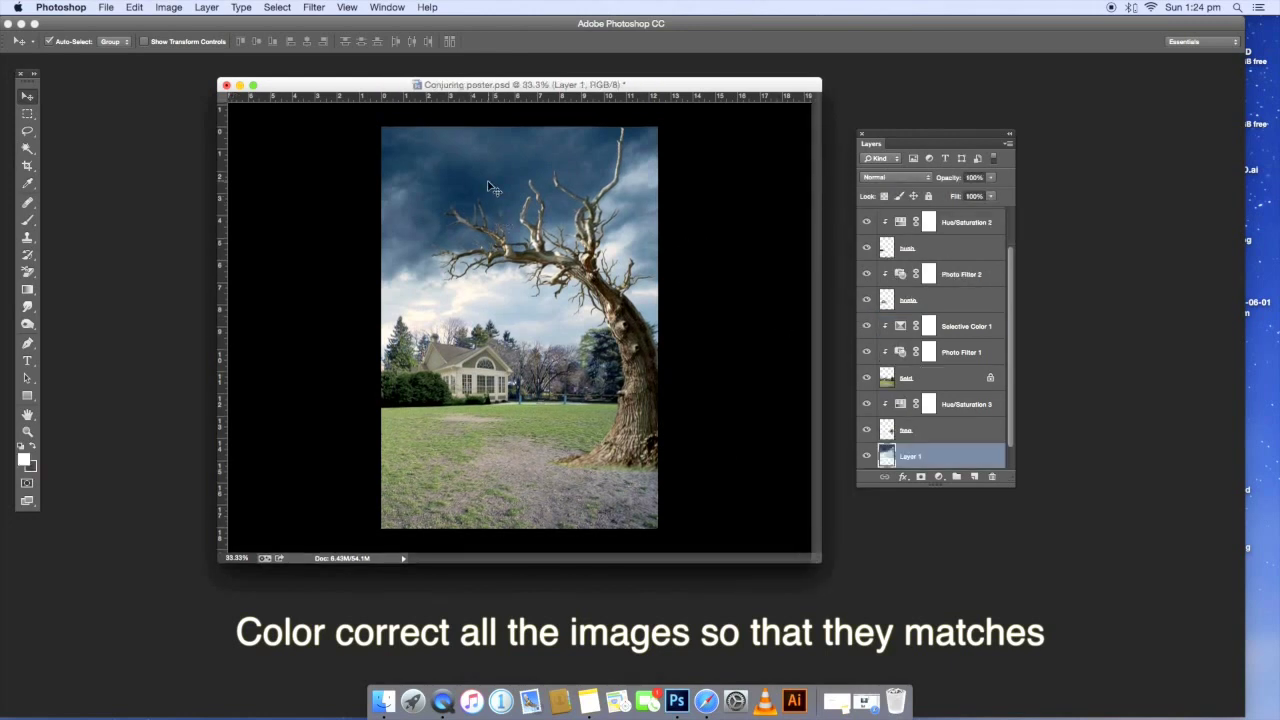
# - Add a Black & White adjustment clipped to Layer 1, faded to no visible effect
pyautogui.click(938, 476)
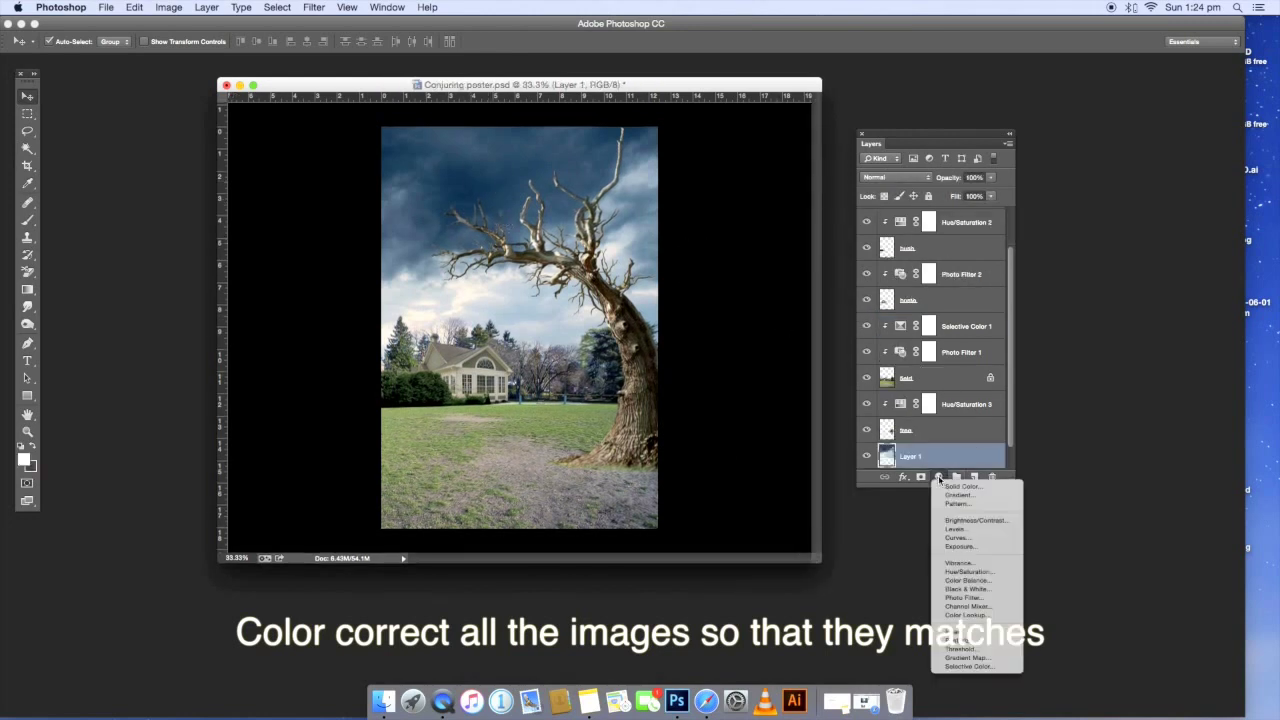
pyautogui.click(979, 591)
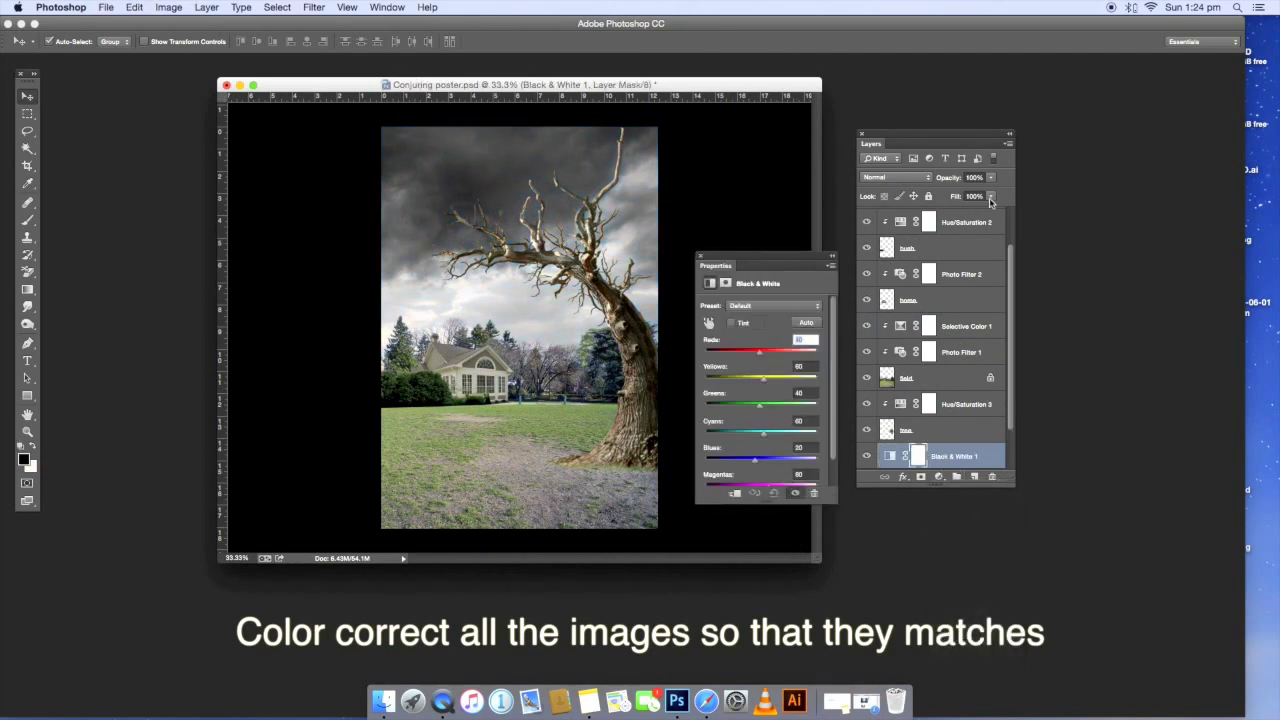
pyautogui.scroll(-2, 997, 248)
pyautogui.keyDown('alt'); pyautogui.click(935, 391); pyautogui.keyUp('alt')
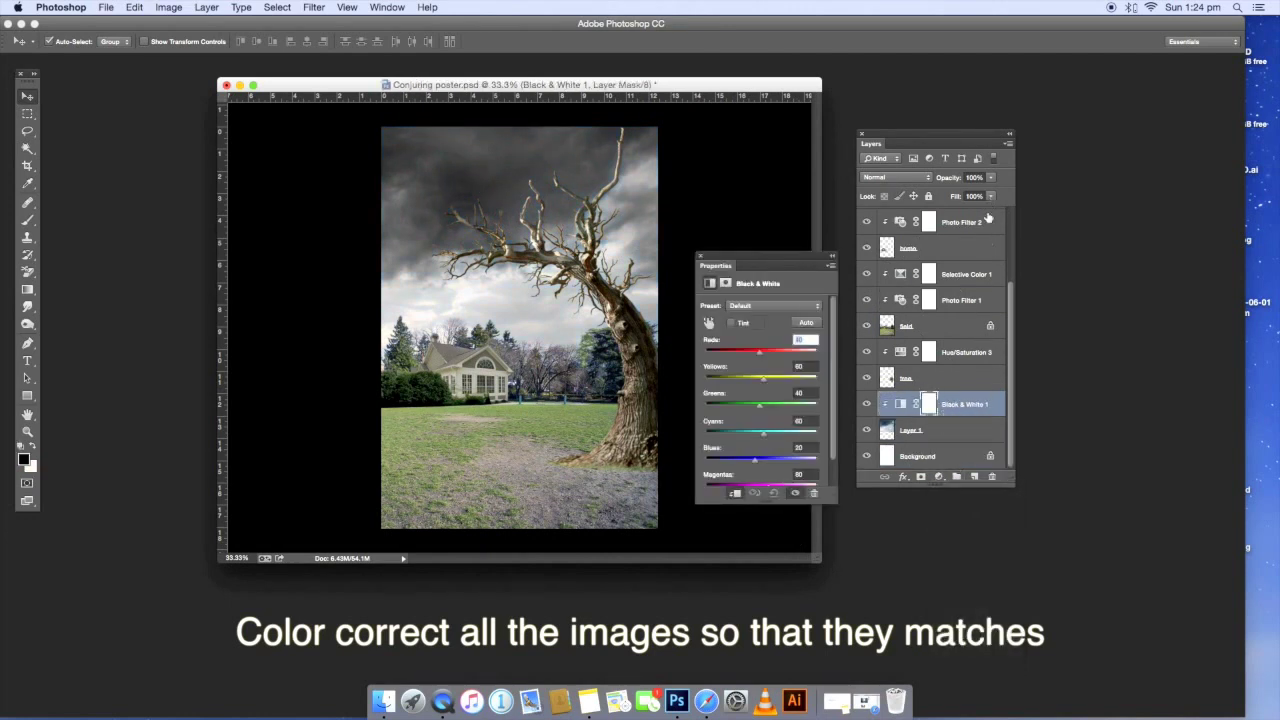
pyautogui.moveTo(991, 210)
pyautogui.mouseDown()
pyautogui.moveTo(904, 210)
pyautogui.moveTo(958, 214)
pyautogui.mouseUp()
# - Add a pale #eff4fc Solid Color fill above Layer 1 in Soft Light at 32% Fill
pyautogui.click(920, 432)
pyautogui.click(938, 477)
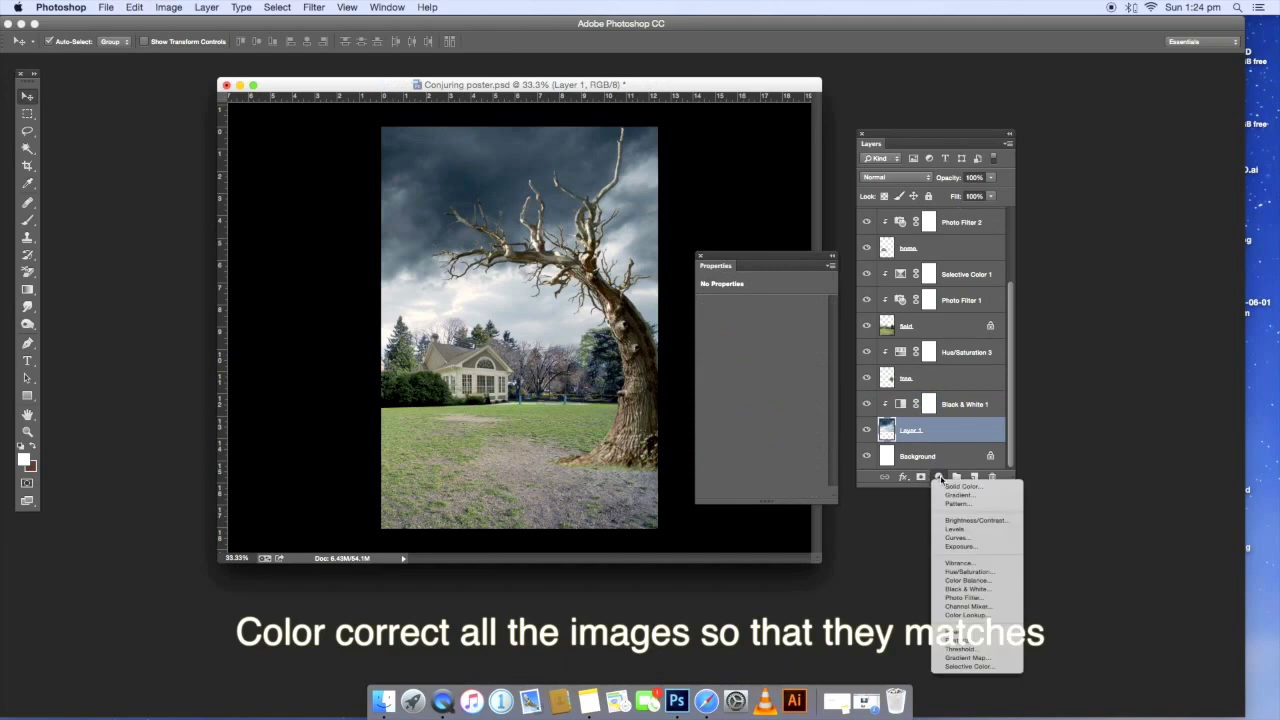
pyautogui.click(958, 486)
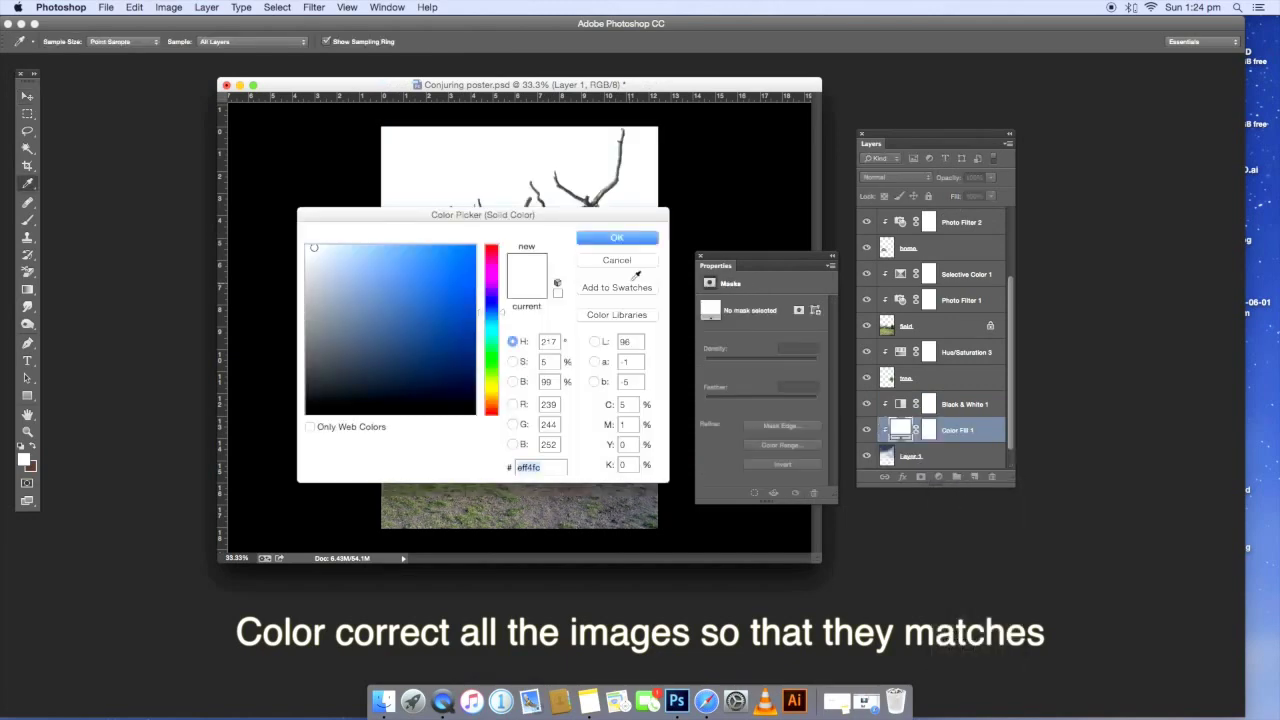
pyautogui.moveTo(733, 252); pyautogui.dragTo(1037, 279)
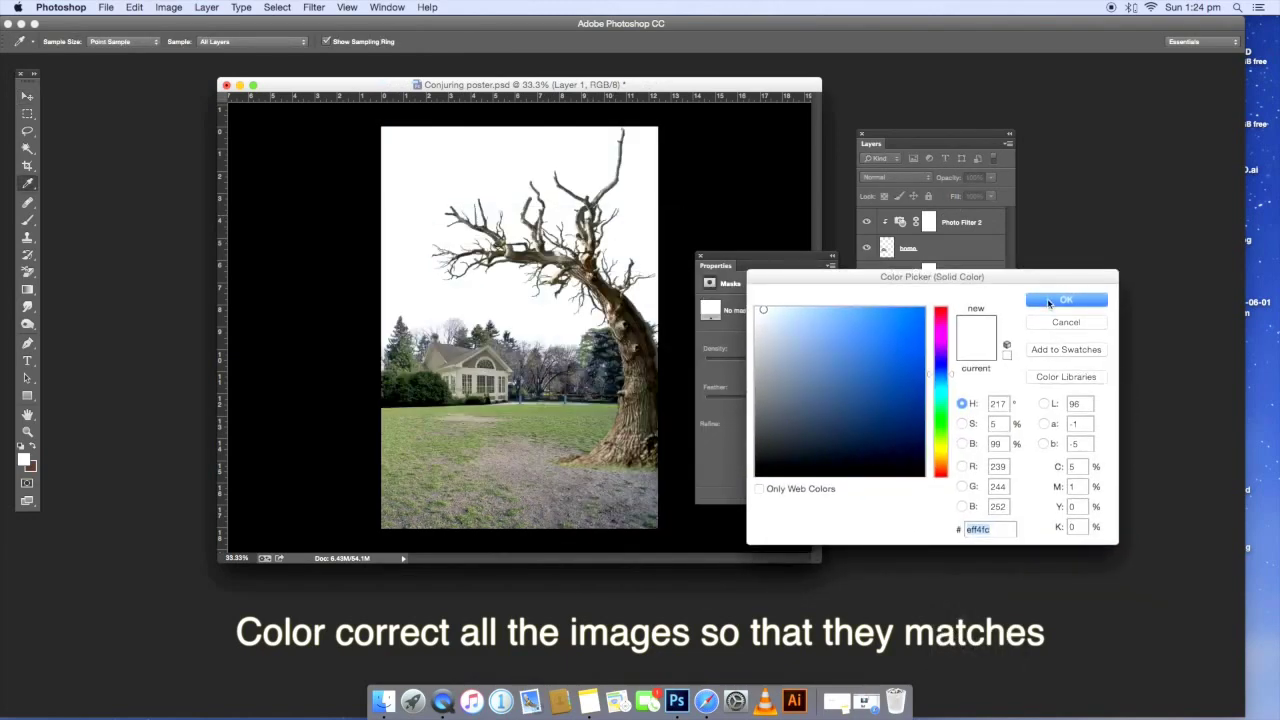
pyautogui.click(1066, 300)
pyautogui.click(893, 177)
pyautogui.click(895, 335)
pyautogui.click(990, 197)
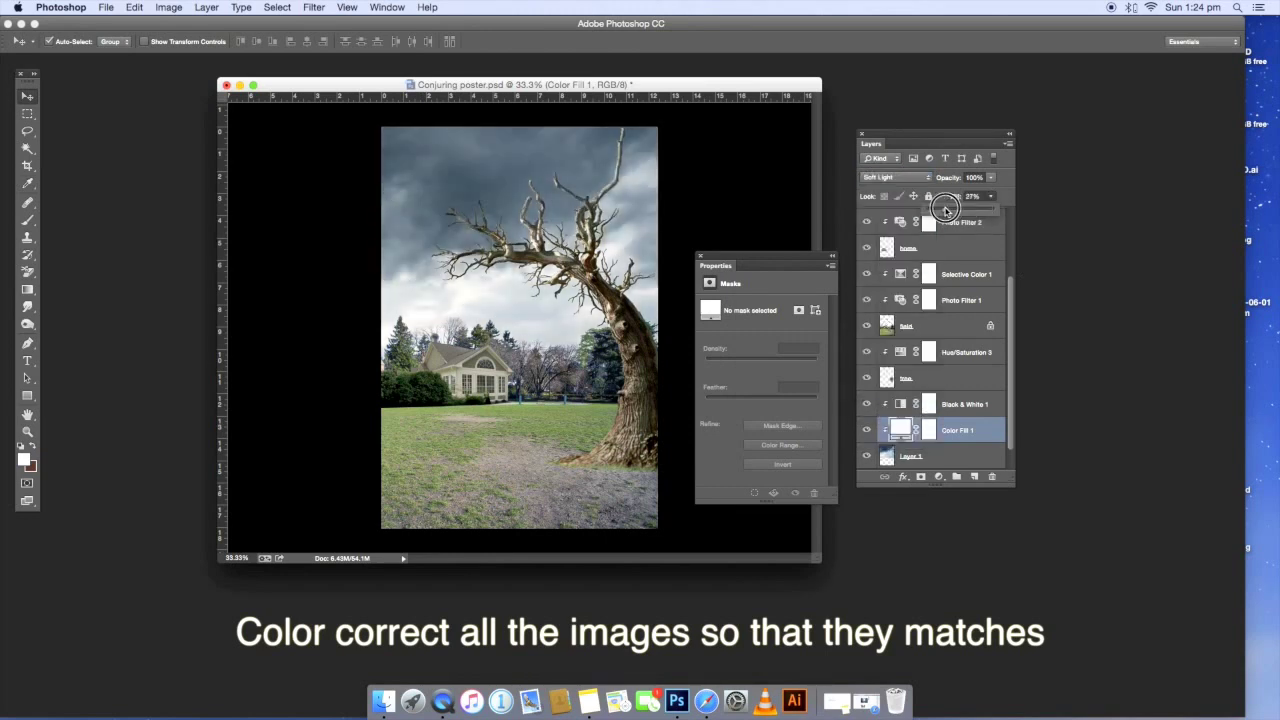
pyautogui.moveTo(964, 209); pyautogui.dragTo(948, 209)
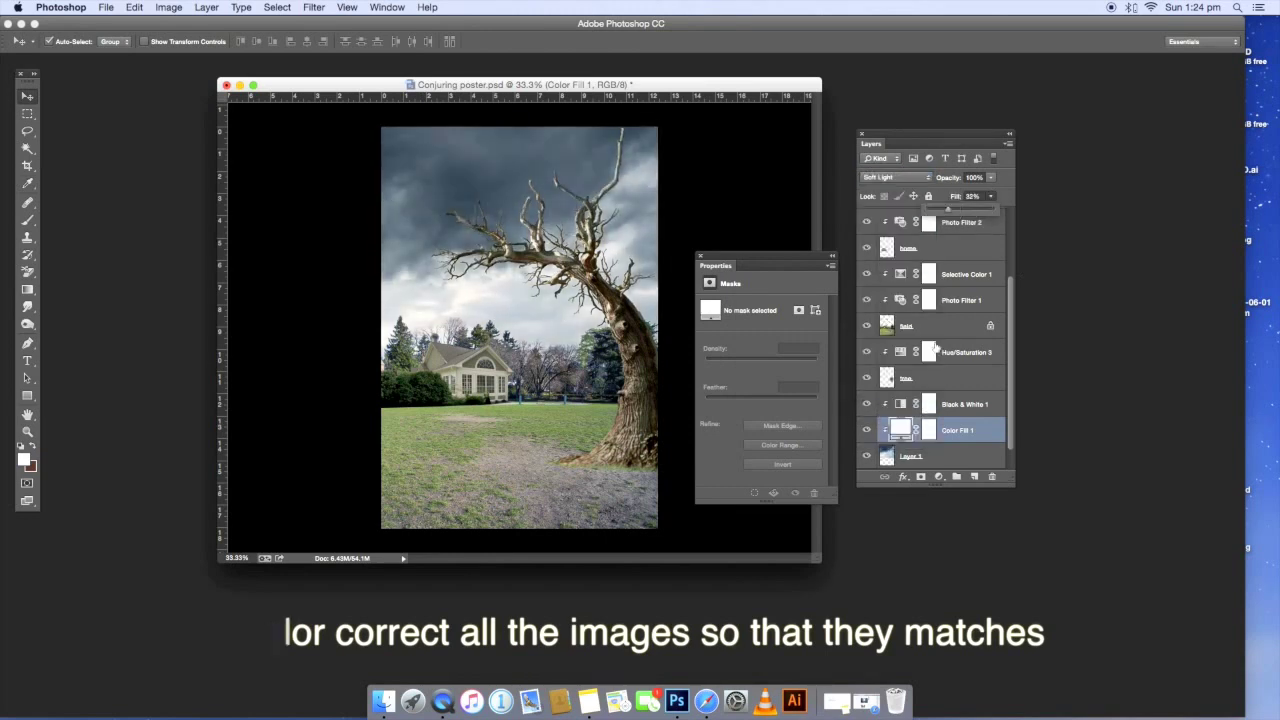
pyautogui.click(866, 430)
pyautogui.click(866, 430)
# - Add a Hue/Saturation adjustment above the sky lowering Saturation to -49
pyautogui.click(918, 457)
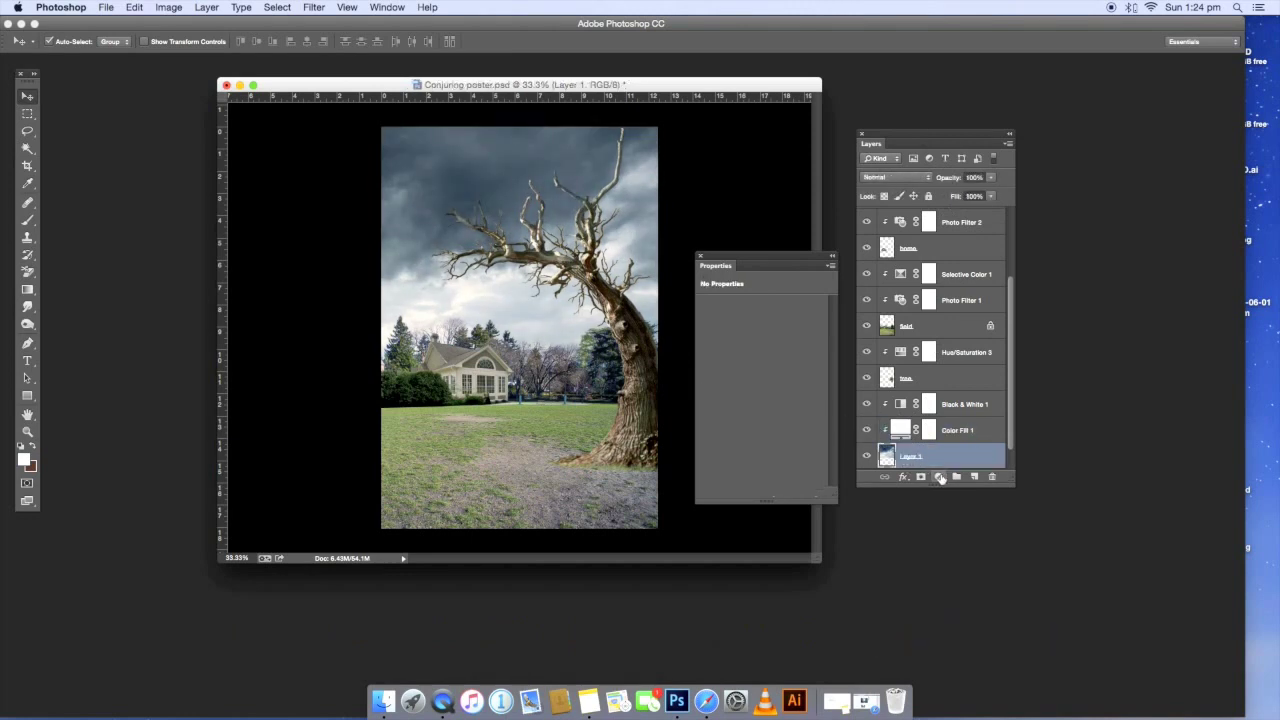
pyautogui.click(939, 477)
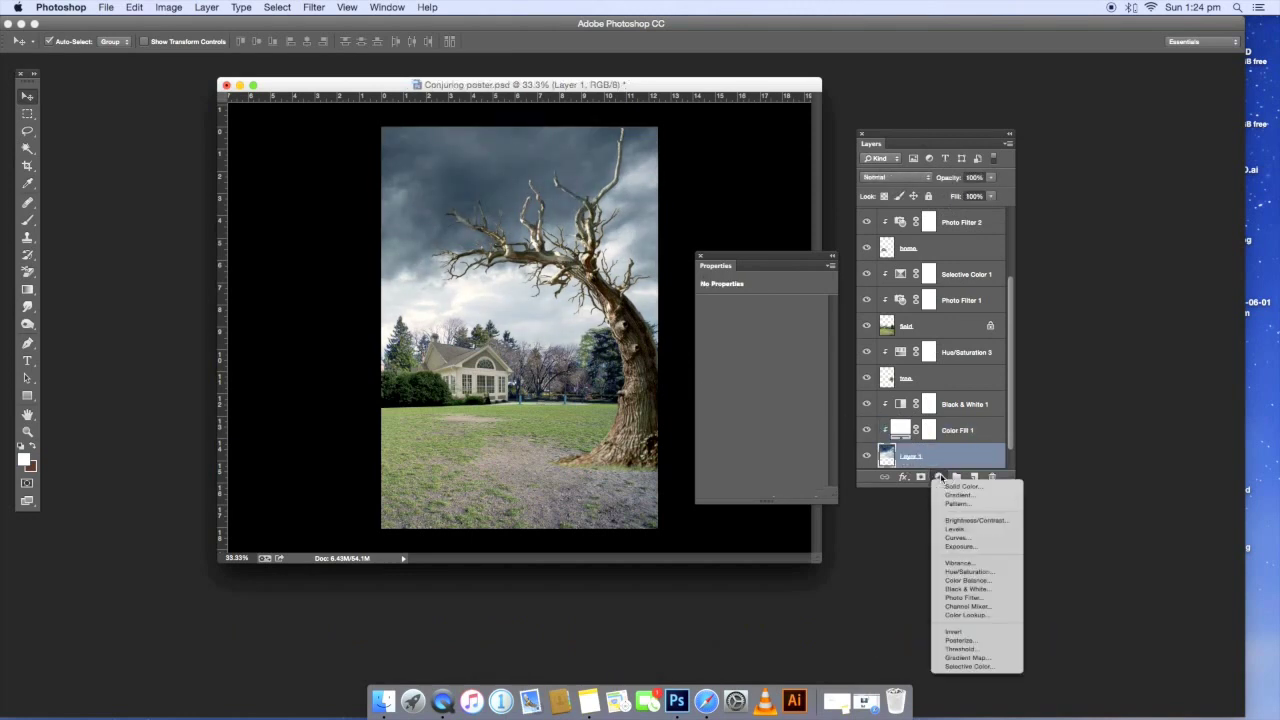
pyautogui.click(968, 572)
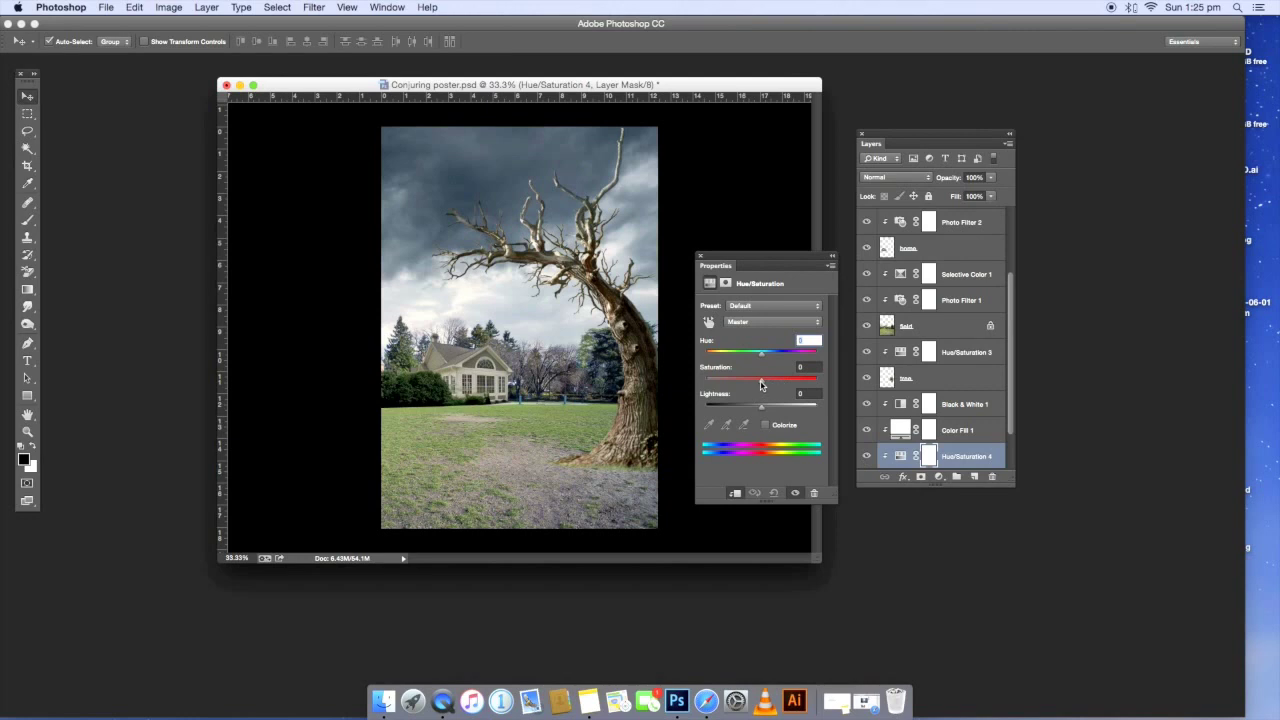
pyautogui.moveTo(750, 381); pyautogui.dragTo(741, 383)
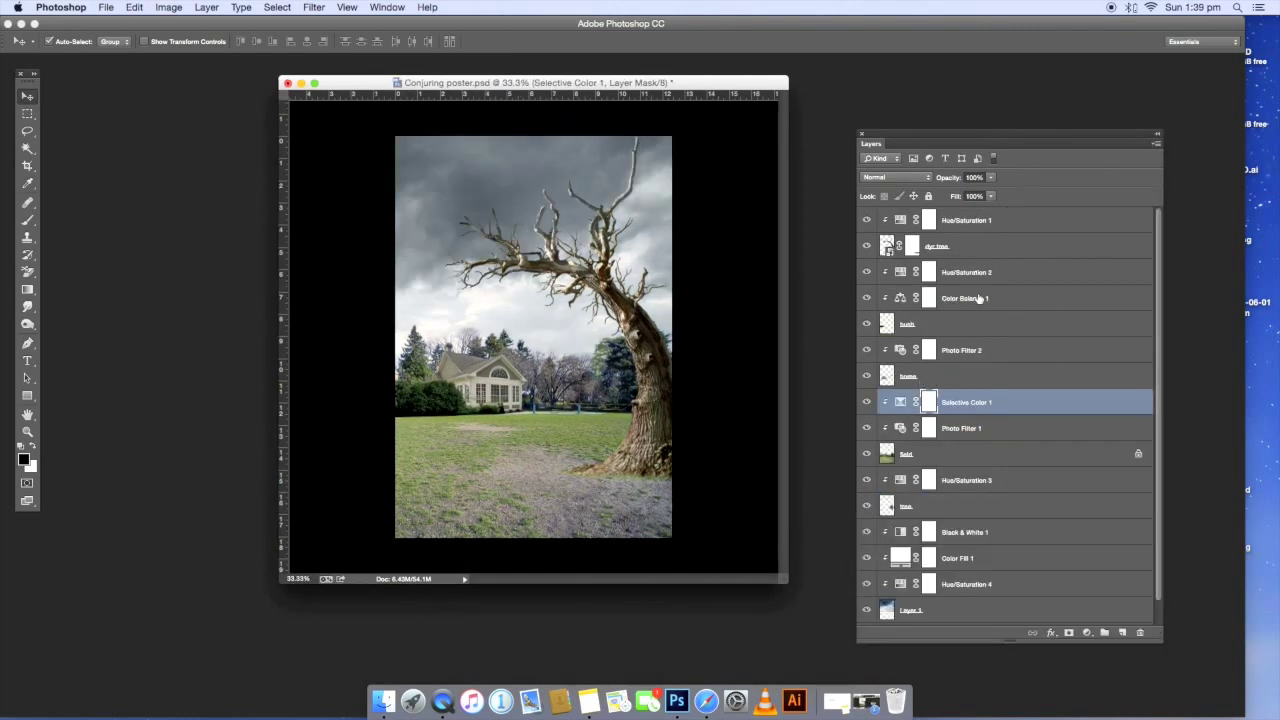
# - Group the tree layer with its Hue/Saturation into 'tree', and the bush layers into 'bush'
pyautogui.click(971, 252)
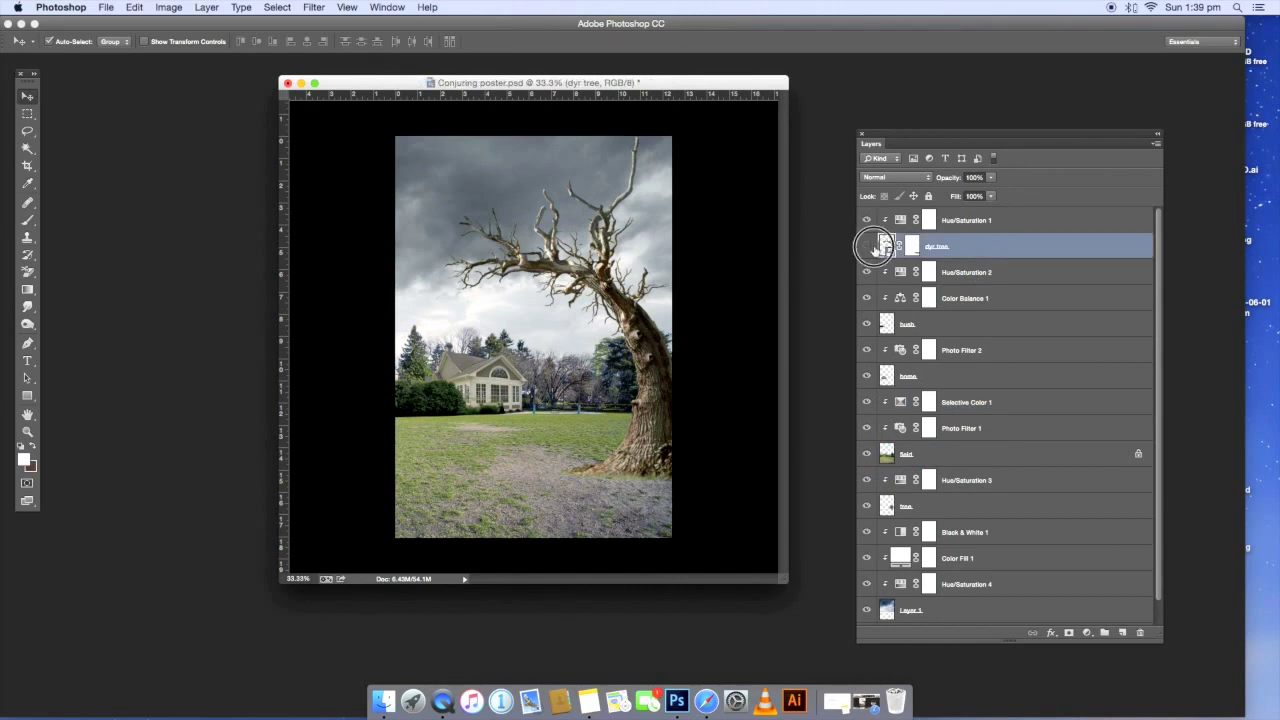
pyautogui.keyDown('shift'); pyautogui.click(1021, 229); pyautogui.keyUp('shift')
pyautogui.press('super+g')
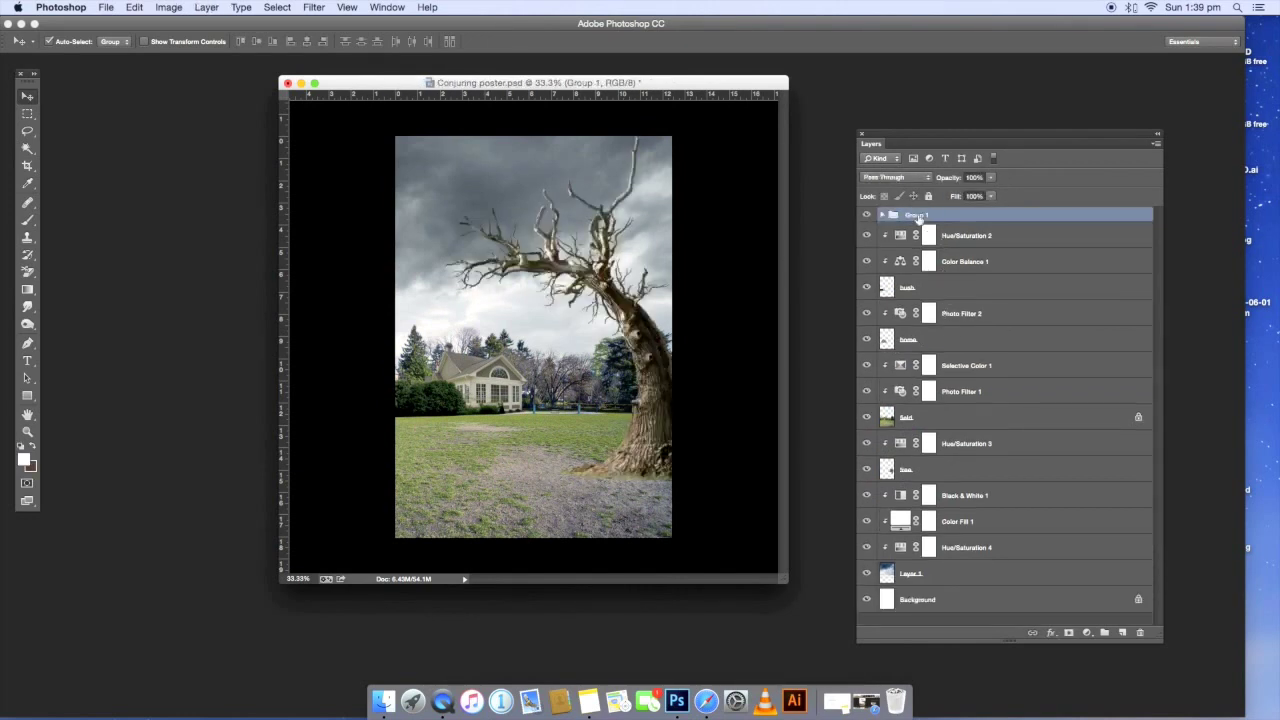
pyautogui.write('tree')
pyautogui.press('Return')
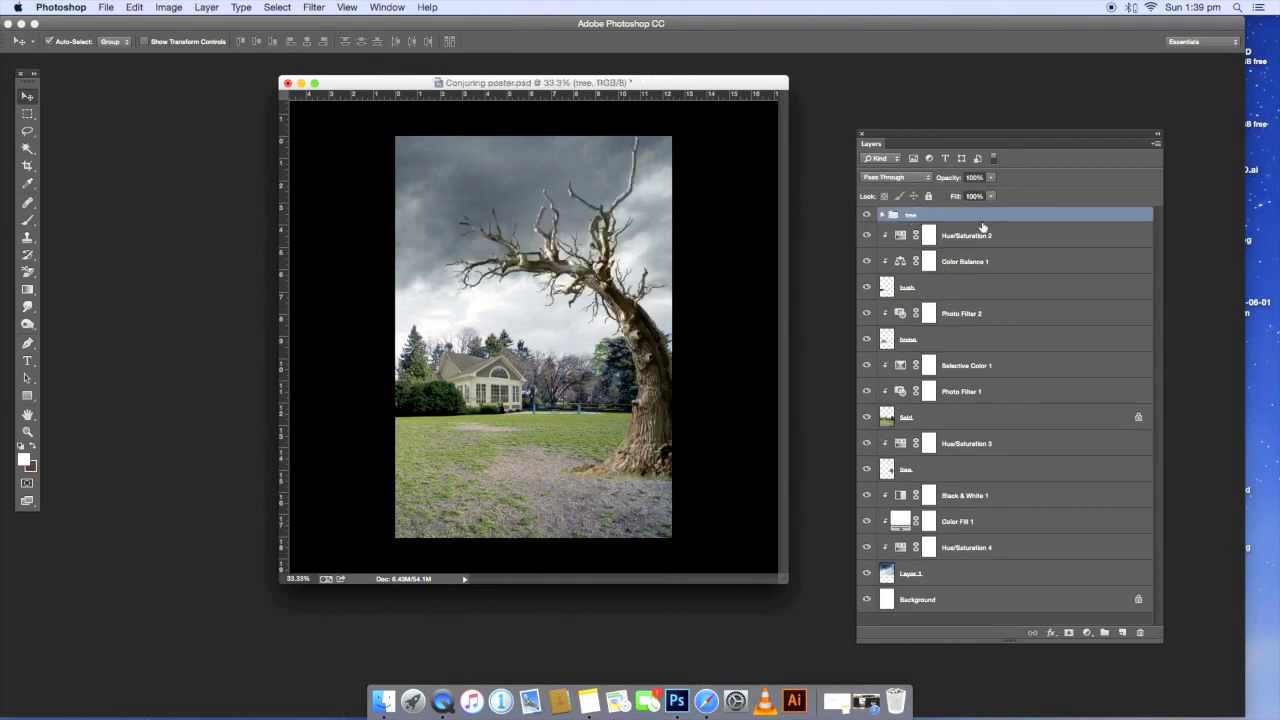
pyautogui.click(930, 288)
pyautogui.keyDown('shift'); pyautogui.click(988, 241); pyautogui.keyUp('shift')
pyautogui.press('super+g')
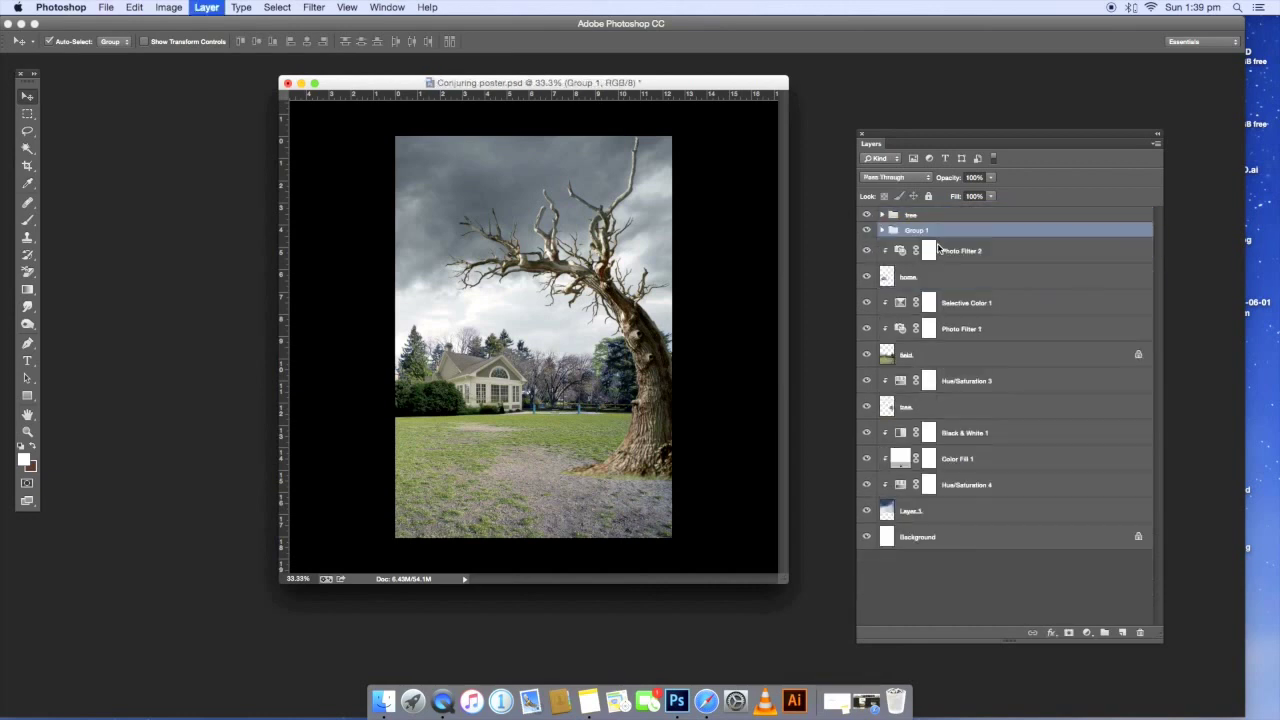
pyautogui.write('bush')
pyautogui.press('Return')
# - Group the home image with Photo Filter 2 as 'home' and the field layers as 'field'
pyautogui.click(958, 252)
pyautogui.keyDown('shift'); pyautogui.click(944, 278); pyautogui.keyUp('shift')
pyautogui.press('super+g')
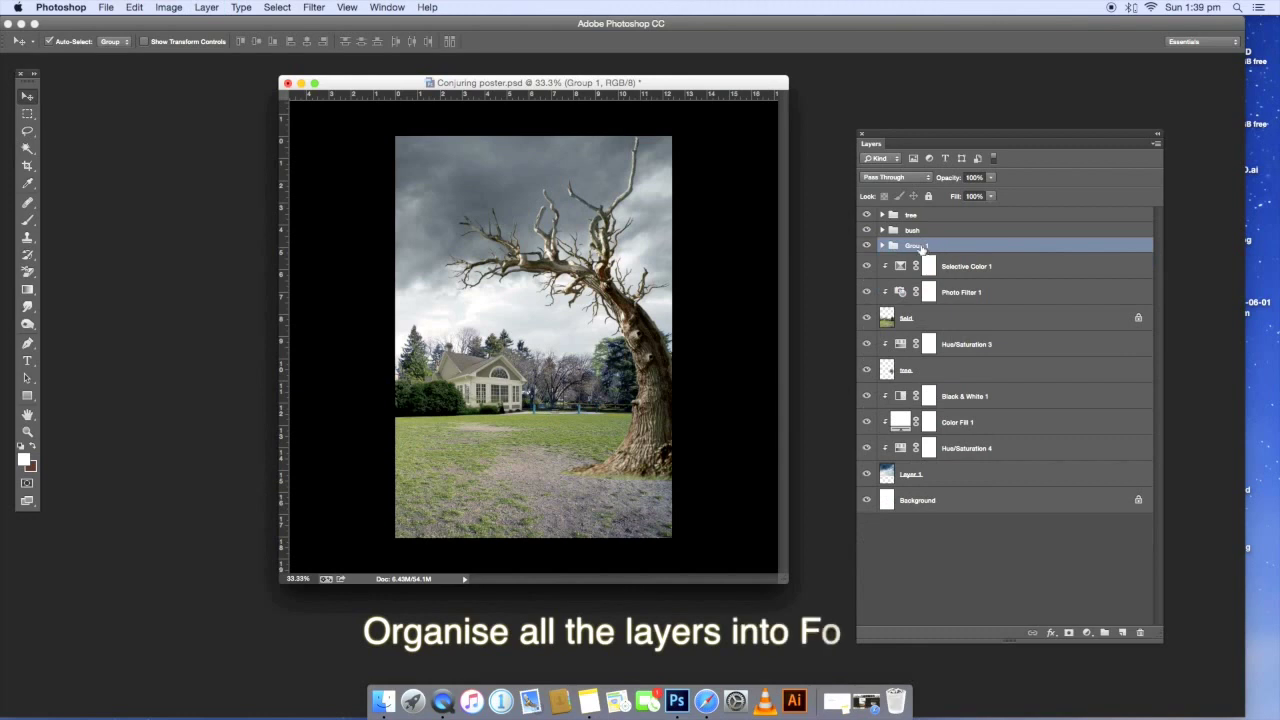
pyautogui.doubleClick(918, 246)
pyautogui.write('home')
pyautogui.press('Return')
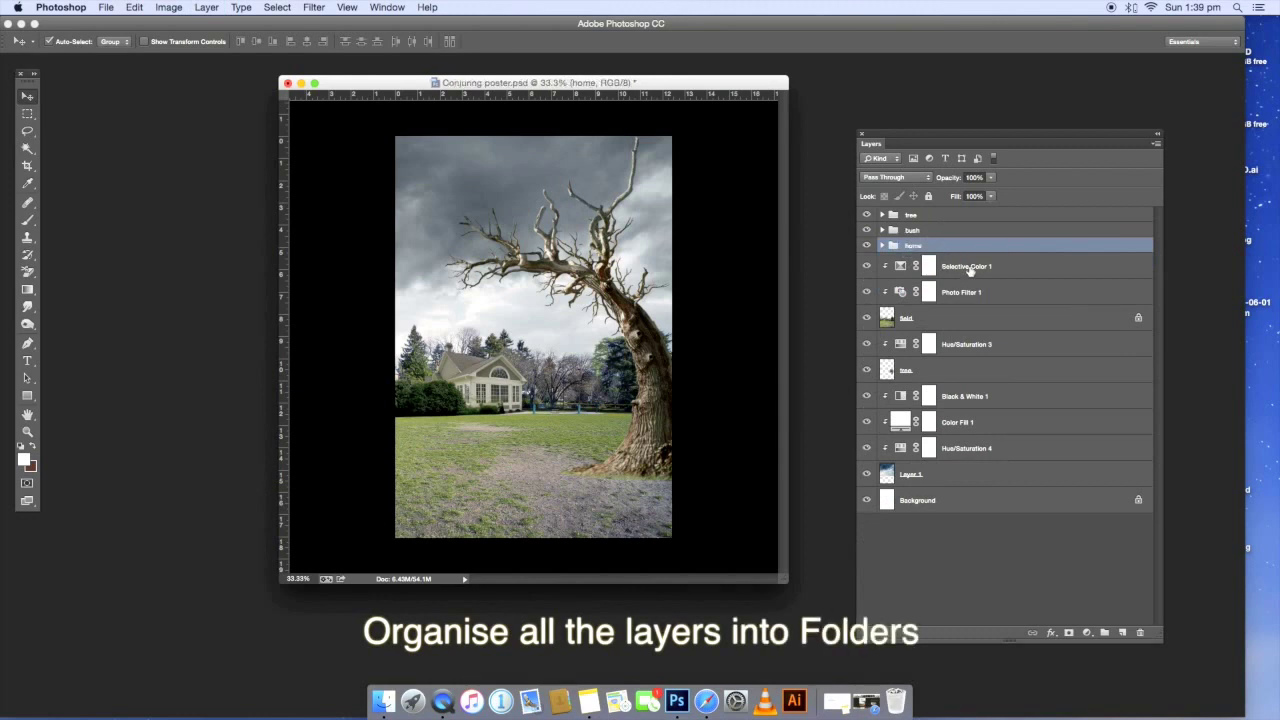
pyautogui.click(960, 266)
pyautogui.keyDown('shift'); pyautogui.click(945, 318); pyautogui.keyUp('shift')
pyautogui.press('super+g')
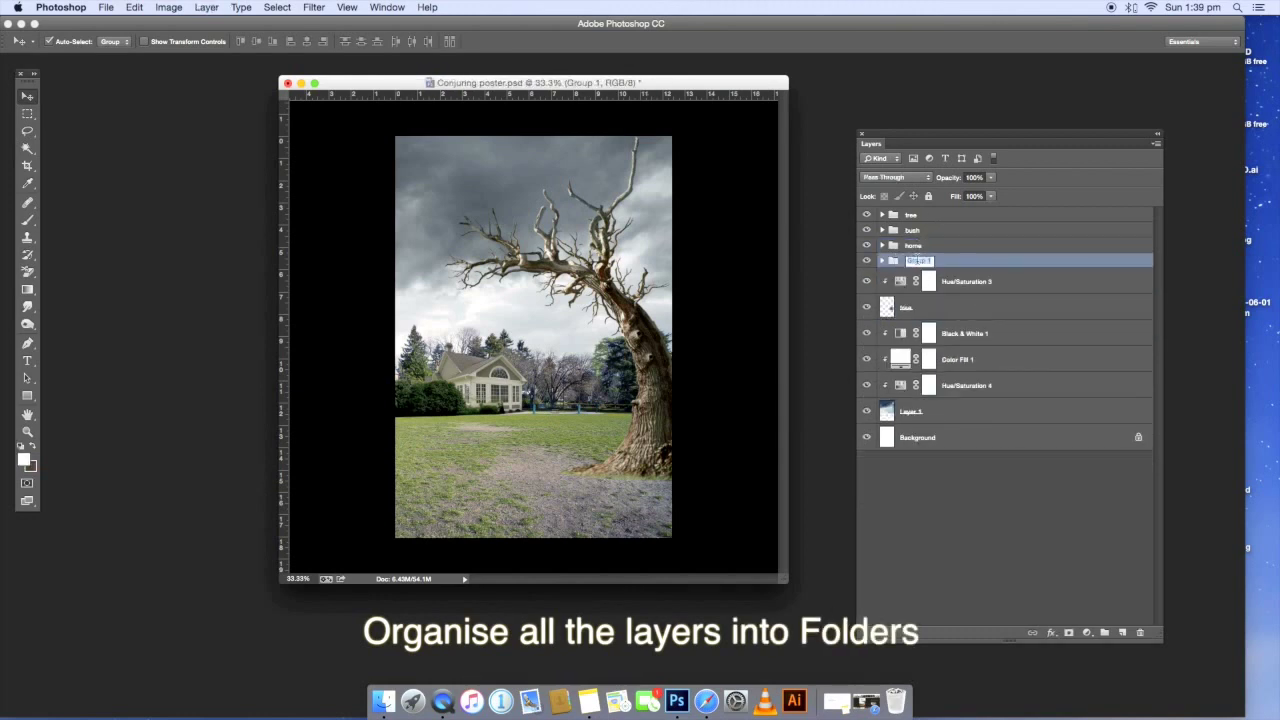
pyautogui.write('field')
pyautogui.press('Return')
# - Group the second tree with Hue/Saturation 3 as 'tree' and the sky layers as 'sky'
pyautogui.click(970, 282)
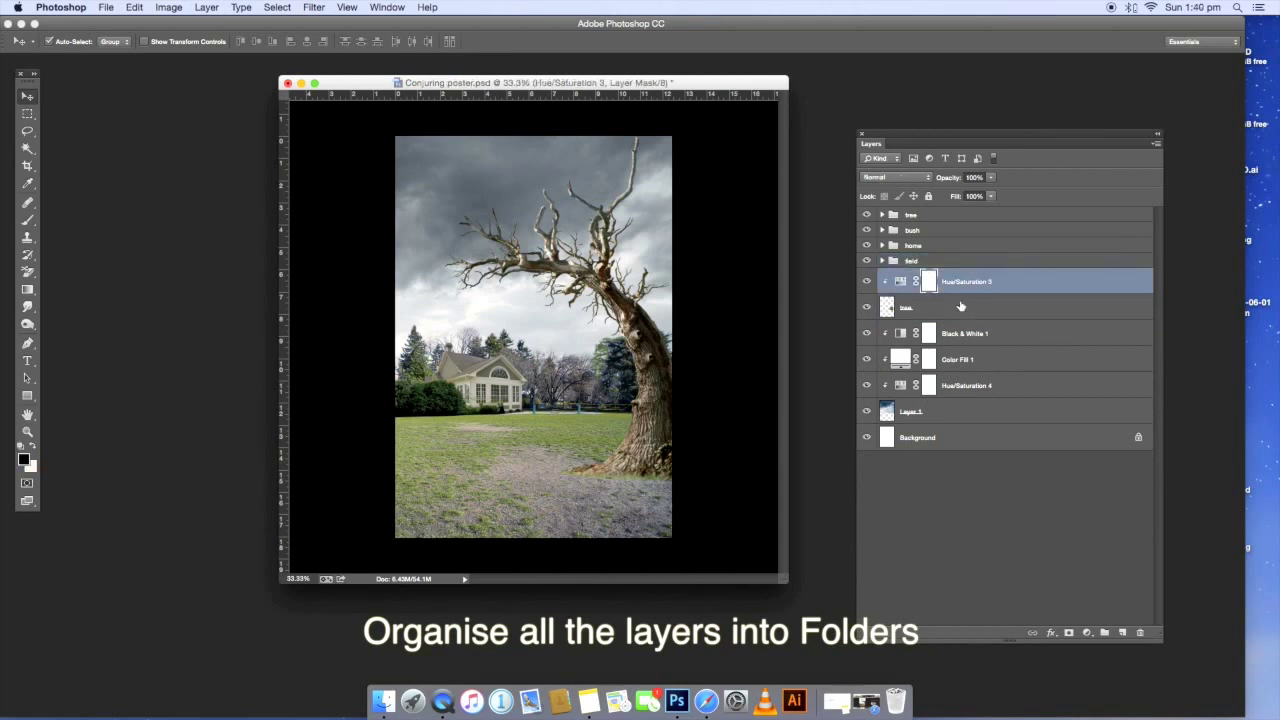
pyautogui.keyDown('shift'); pyautogui.click(962, 305); pyautogui.keyUp('shift')
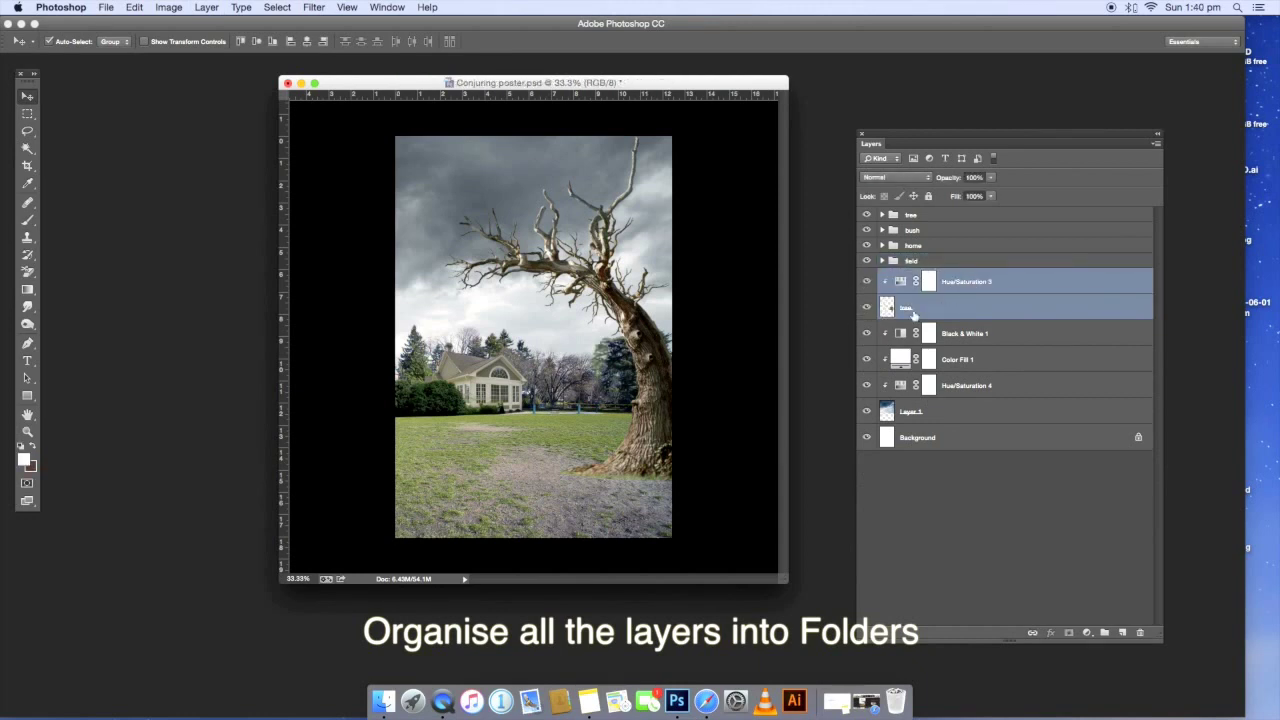
pyautogui.press('super+g')
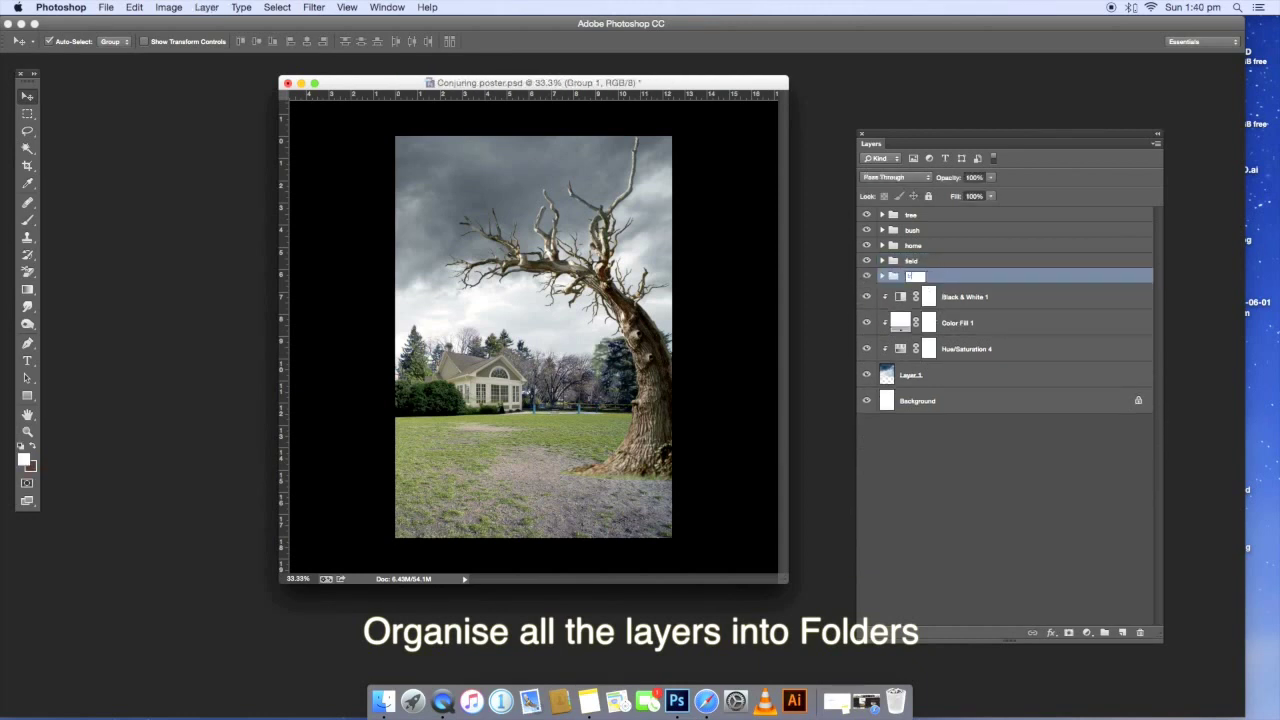
pyautogui.click(980, 298)
pyautogui.keyDown('shift'); pyautogui.click(949, 372); pyautogui.keyUp('shift')
pyautogui.press('super+g')
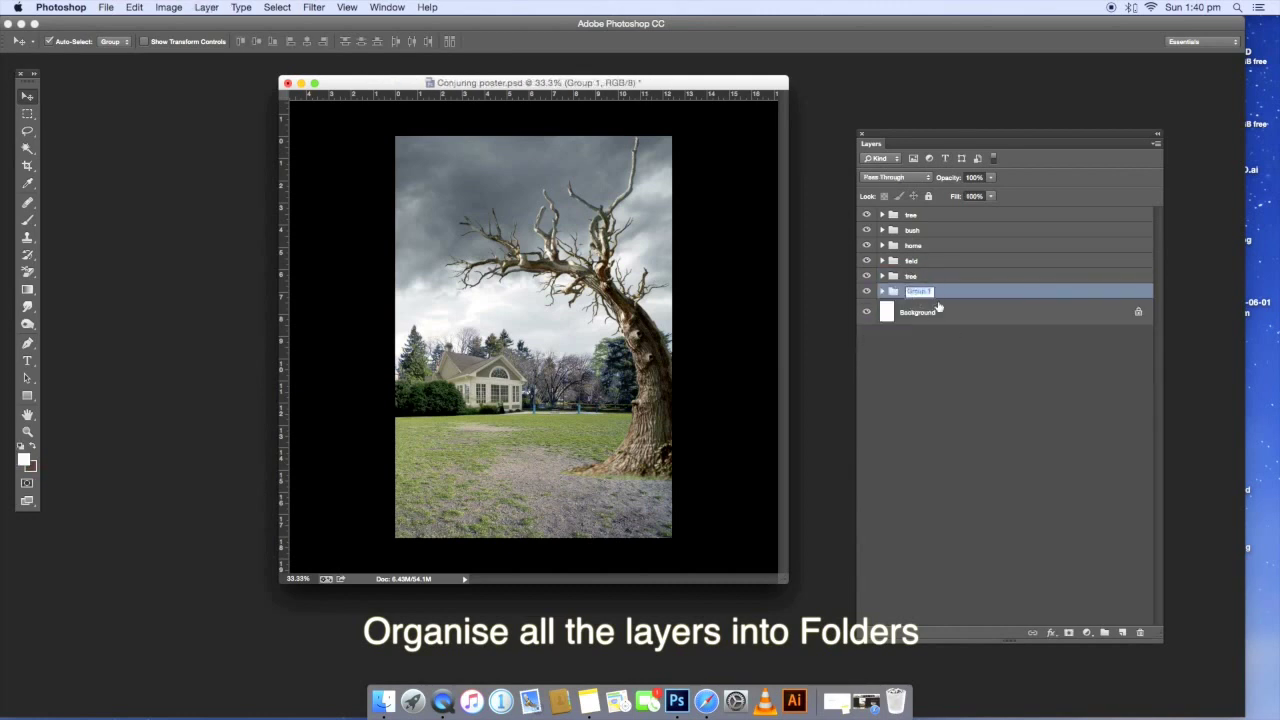
pyautogui.write('sky')
pyautogui.press('Return')
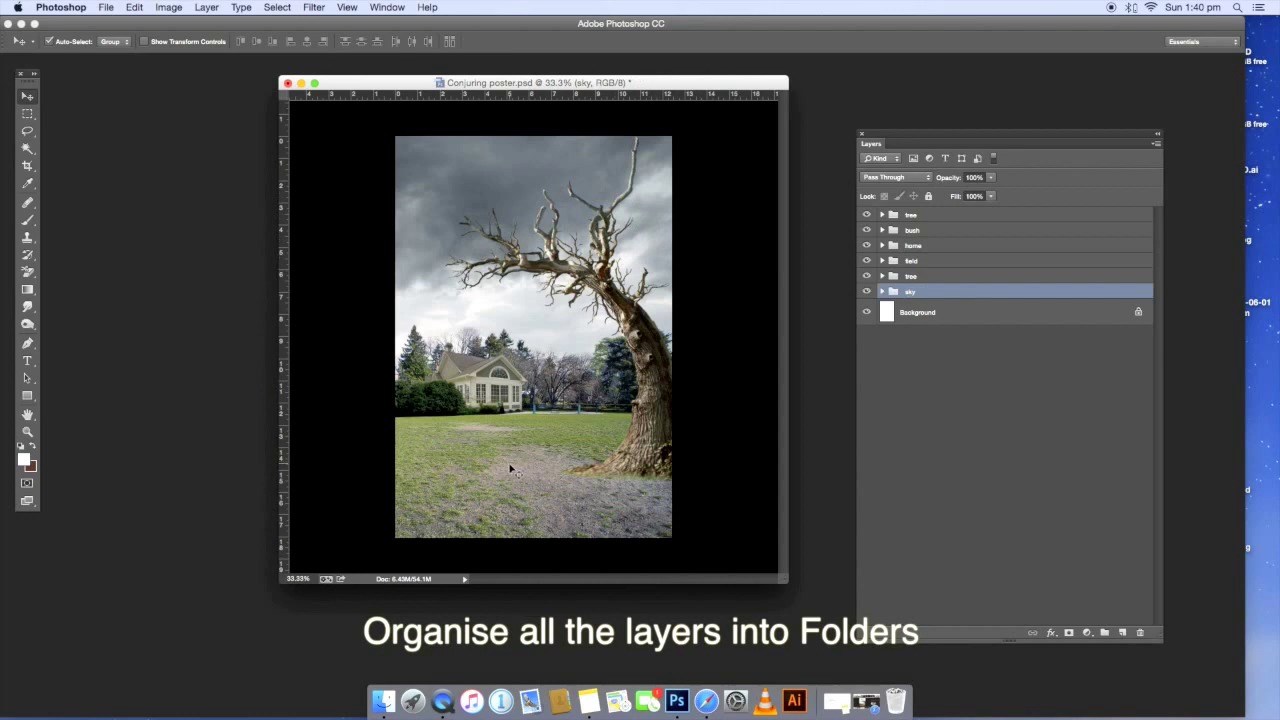
# - Expand the field group and select the field image layer
pyautogui.hotkey('alt', ']')
pyautogui.hotkey('alt', ']')
pyautogui.click(882, 261)
pyautogui.click(998, 285)
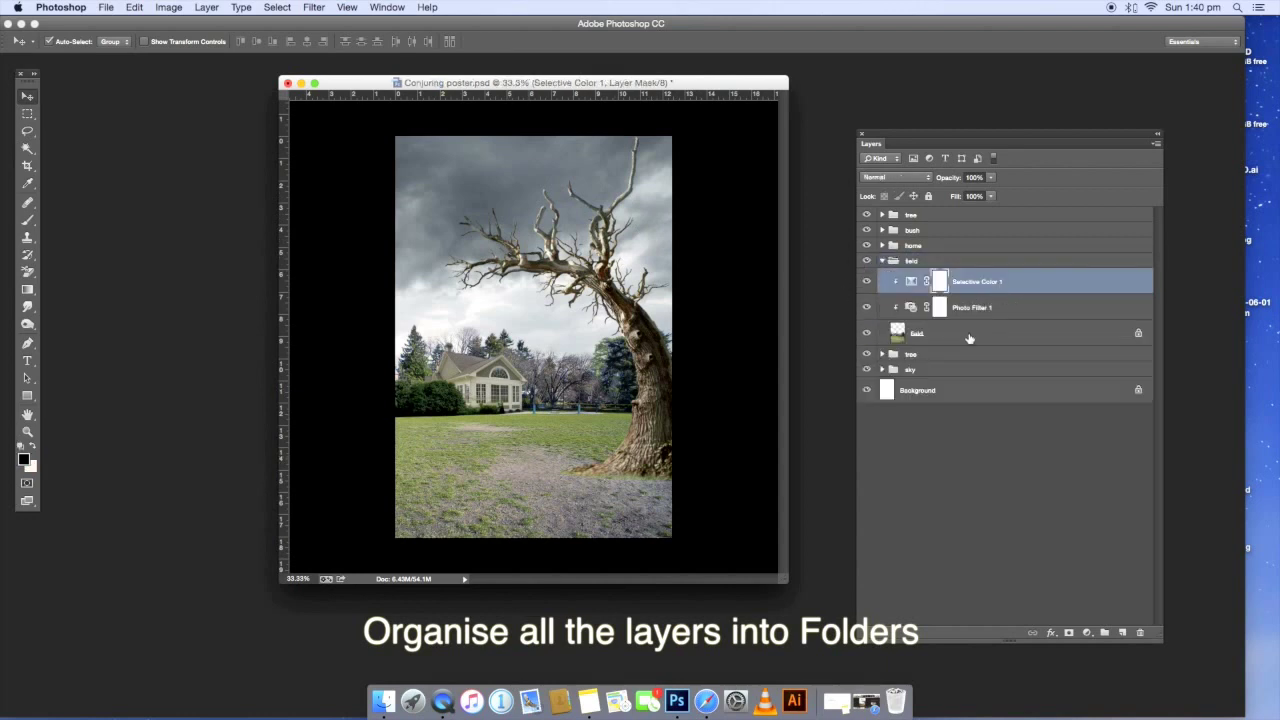
pyautogui.click(971, 334)
pyautogui.moveTo(690, 82); pyautogui.dragTo(664, 85)
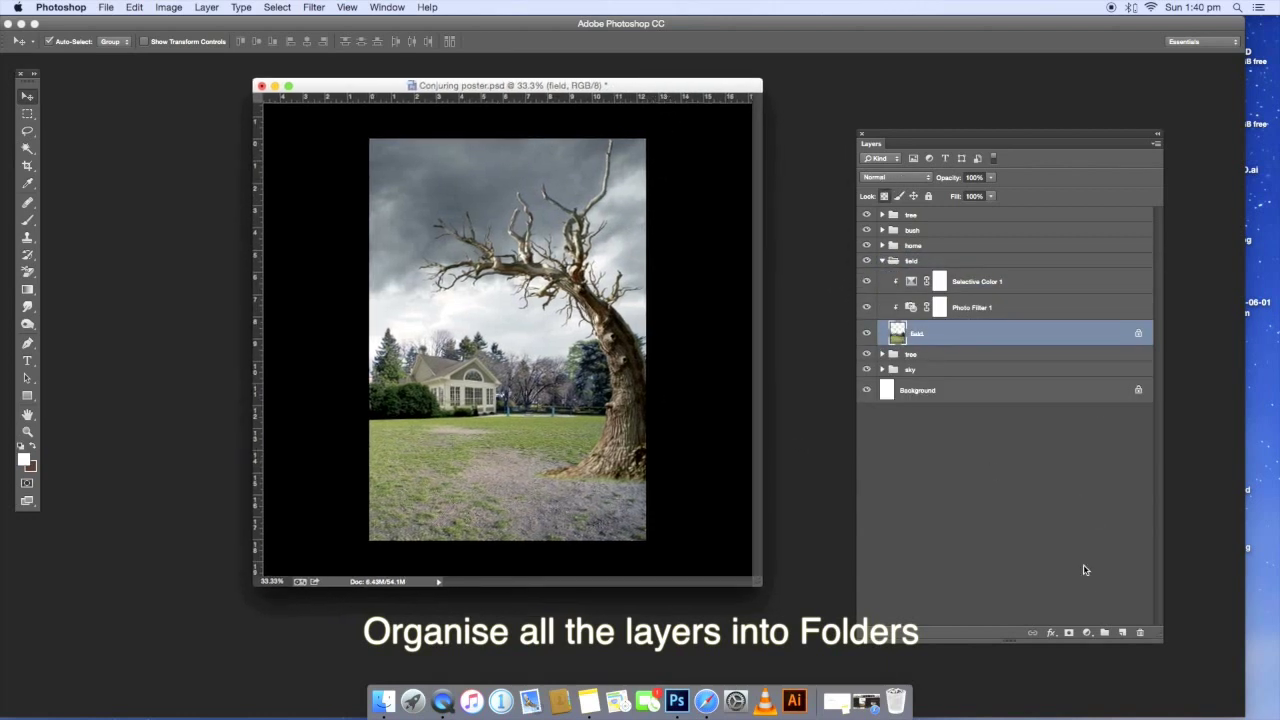
# - Add a Multiply Layer 2 above the field with a sampled brown brush at 250 size and 38% opacity
pyautogui.click(1122, 633)
pyautogui.click(895, 177)
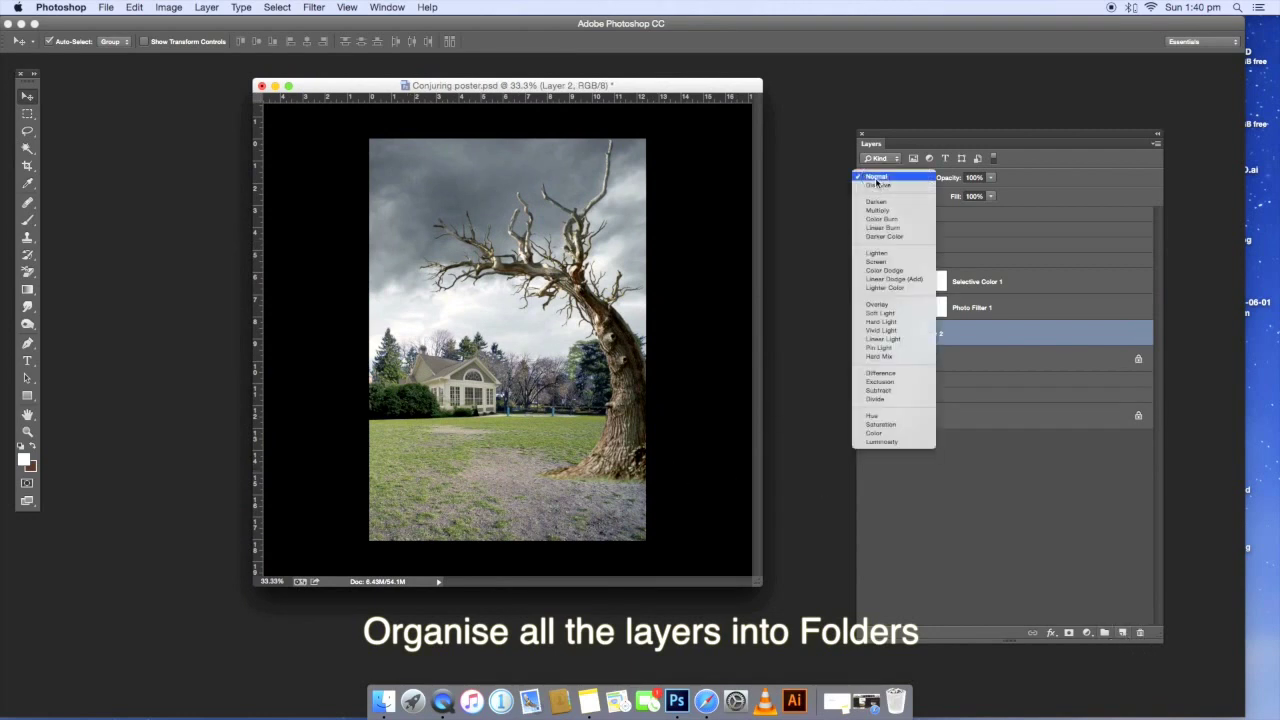
pyautogui.click(877, 206)
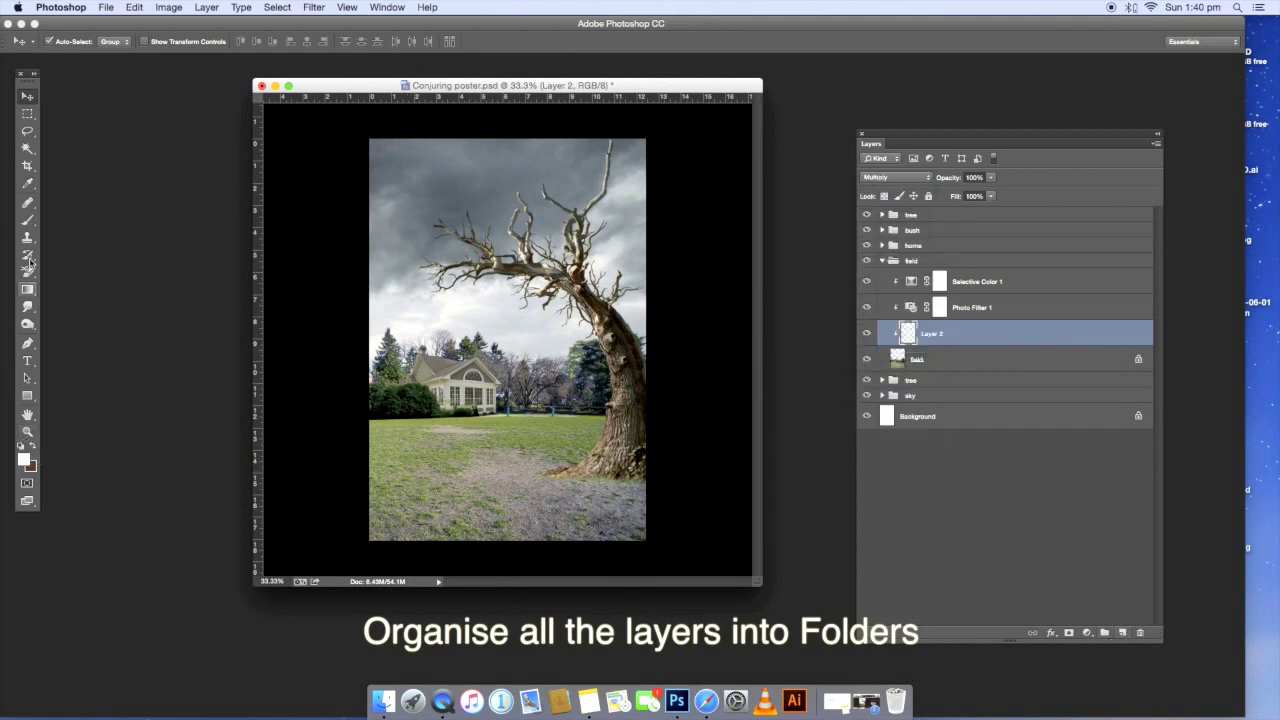
pyautogui.click(27, 219)
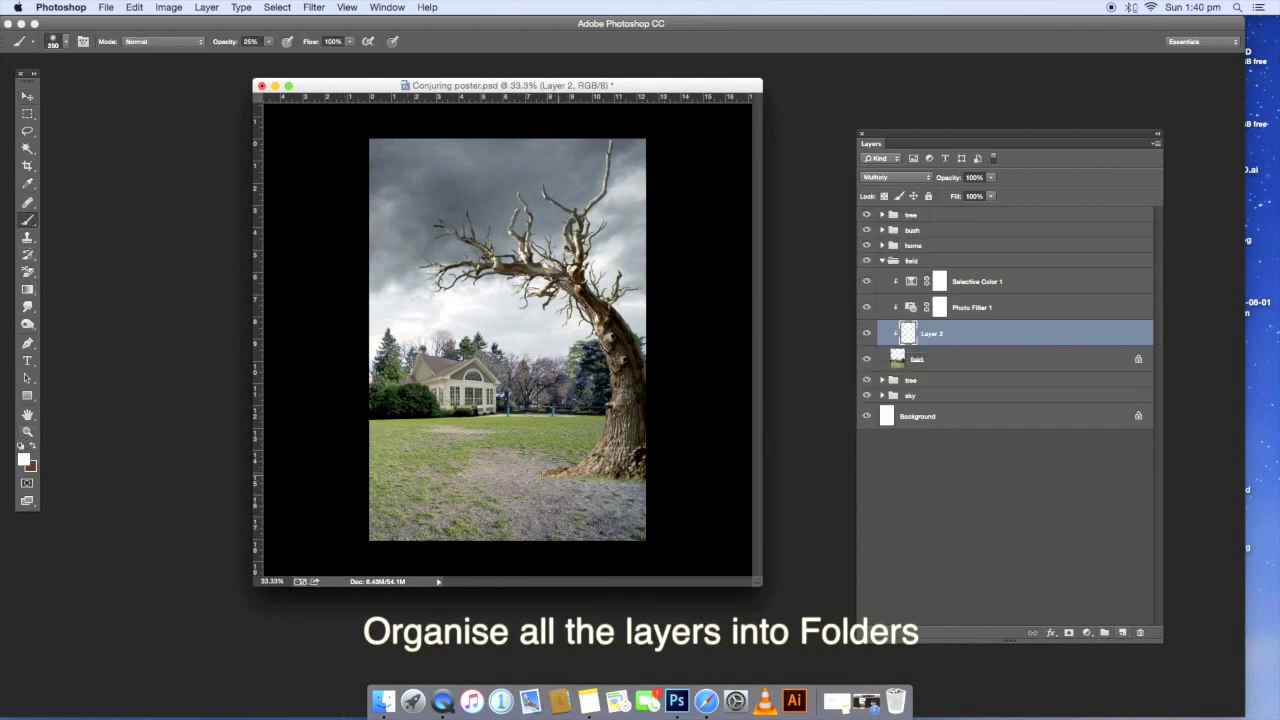
pyautogui.press('[')
pyautogui.press('[')
pyautogui.keyDown('alt'); pyautogui.click(457, 428); pyautogui.keyUp('alt')
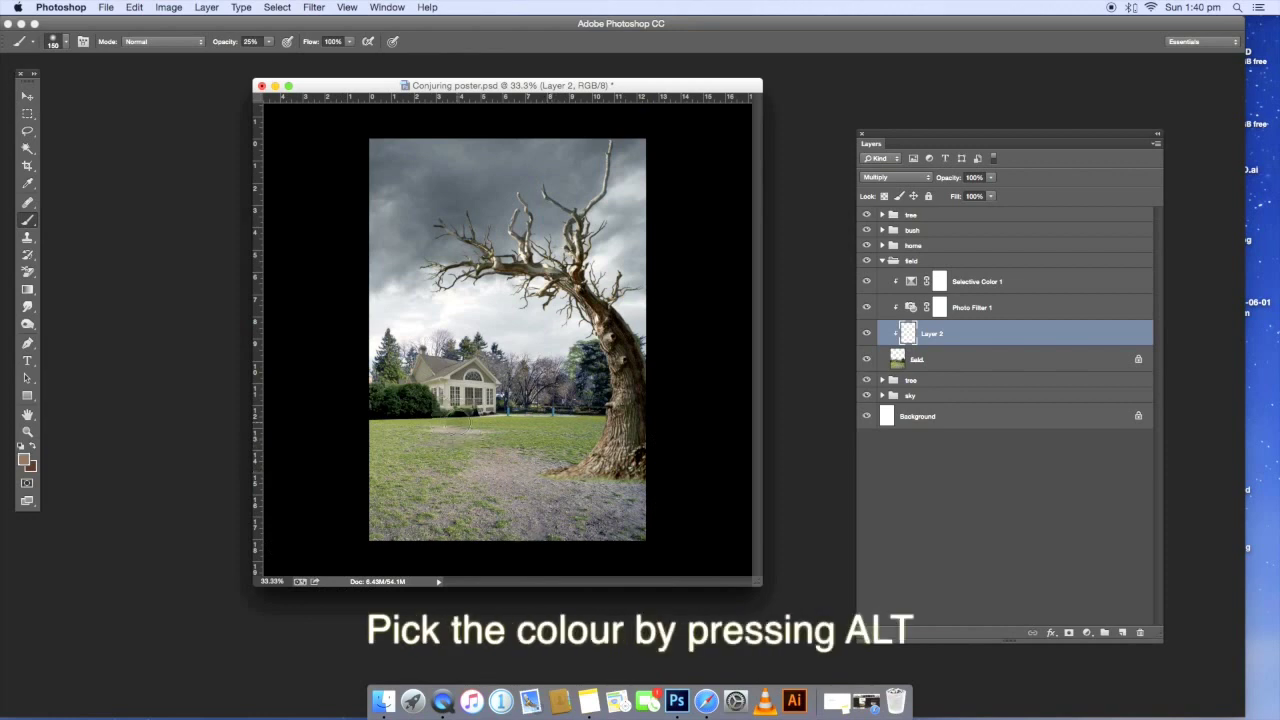
pyautogui.press(']')
pyautogui.press(']')
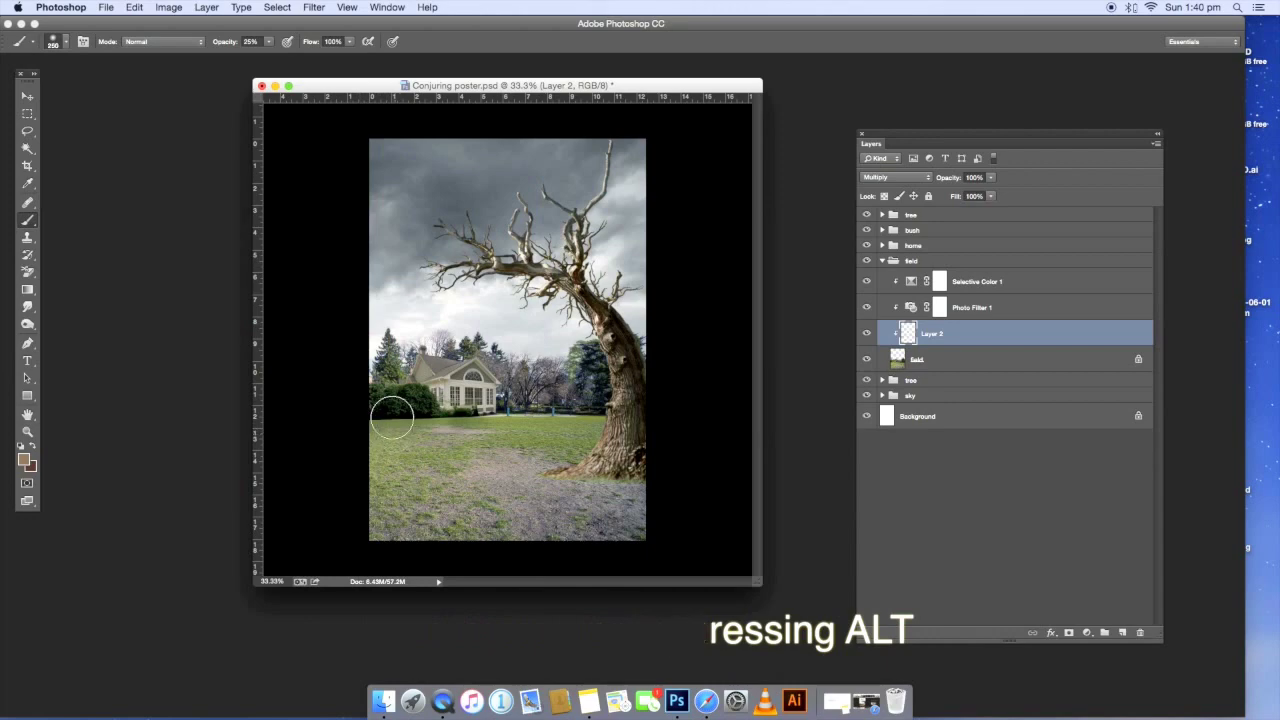
pyautogui.moveTo(268, 41); pyautogui.dragTo(281, 55)
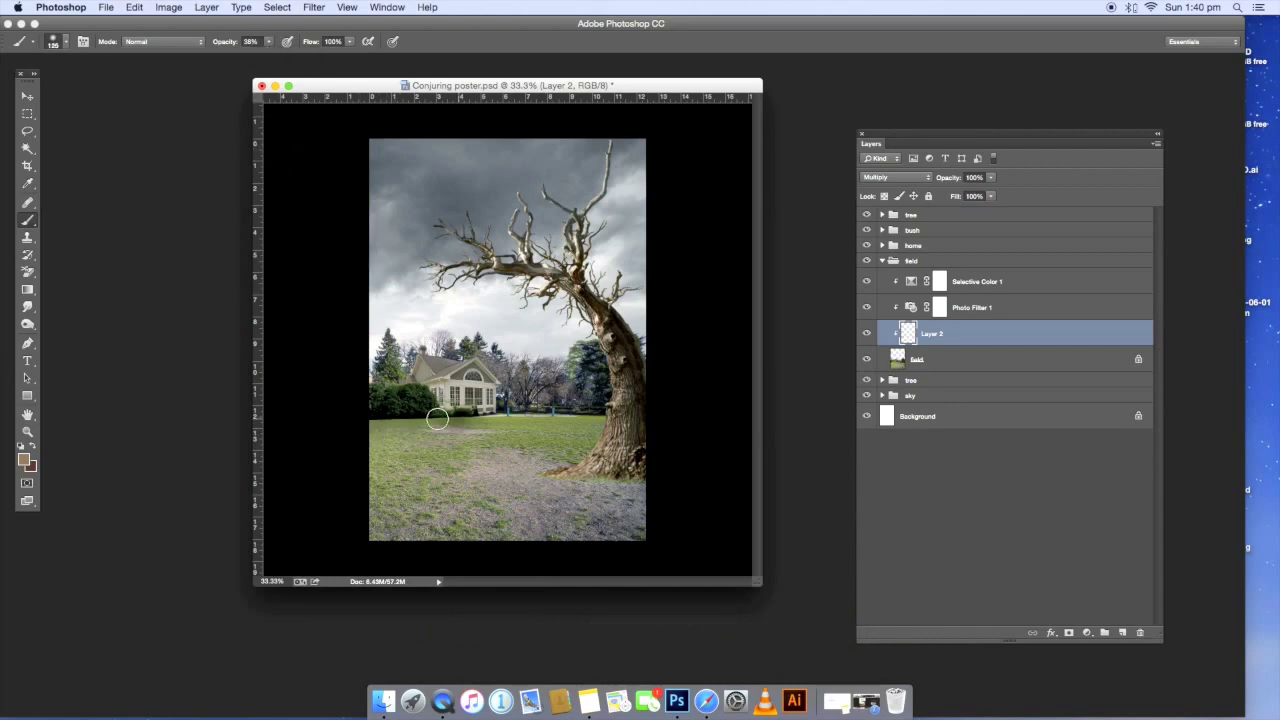
# - Paint shadow along the grass beneath the bushes
pyautogui.press('f')
pyautogui.scroll(5, 450, 440)
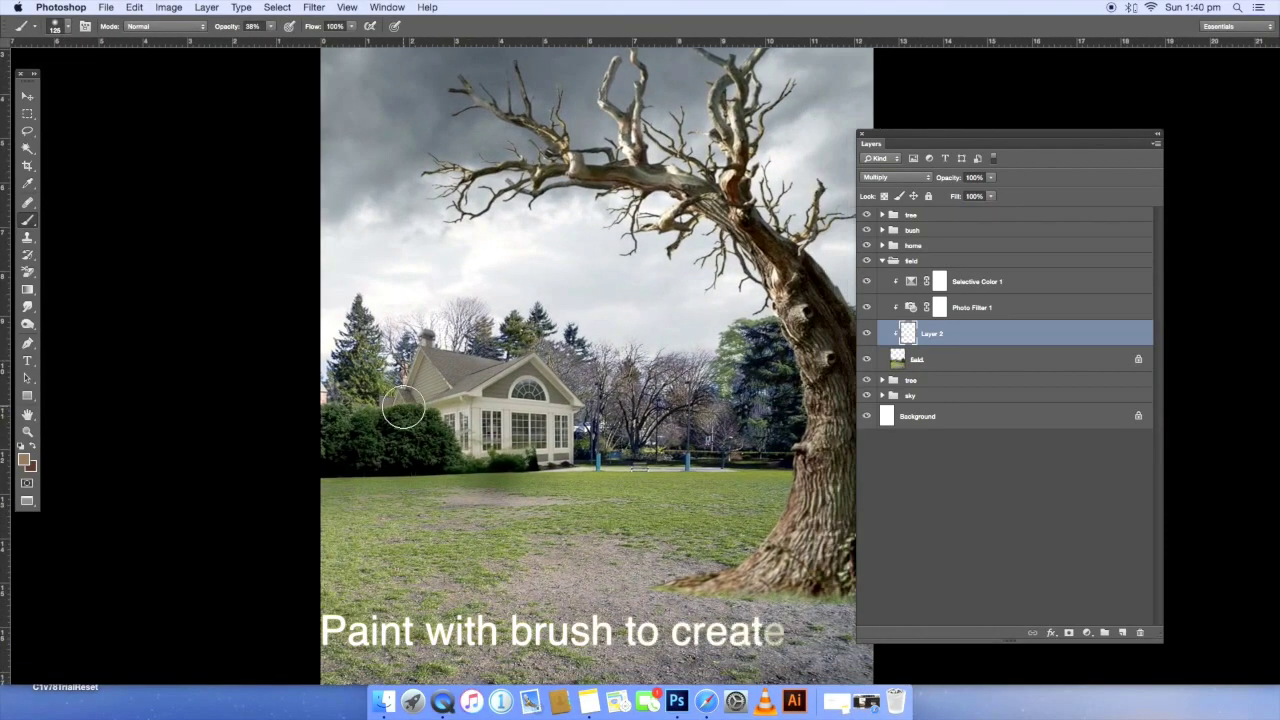
pyautogui.moveTo(471, 483); pyautogui.dragTo(330, 490)
pyautogui.moveTo(565, 482); pyautogui.dragTo(507, 482)
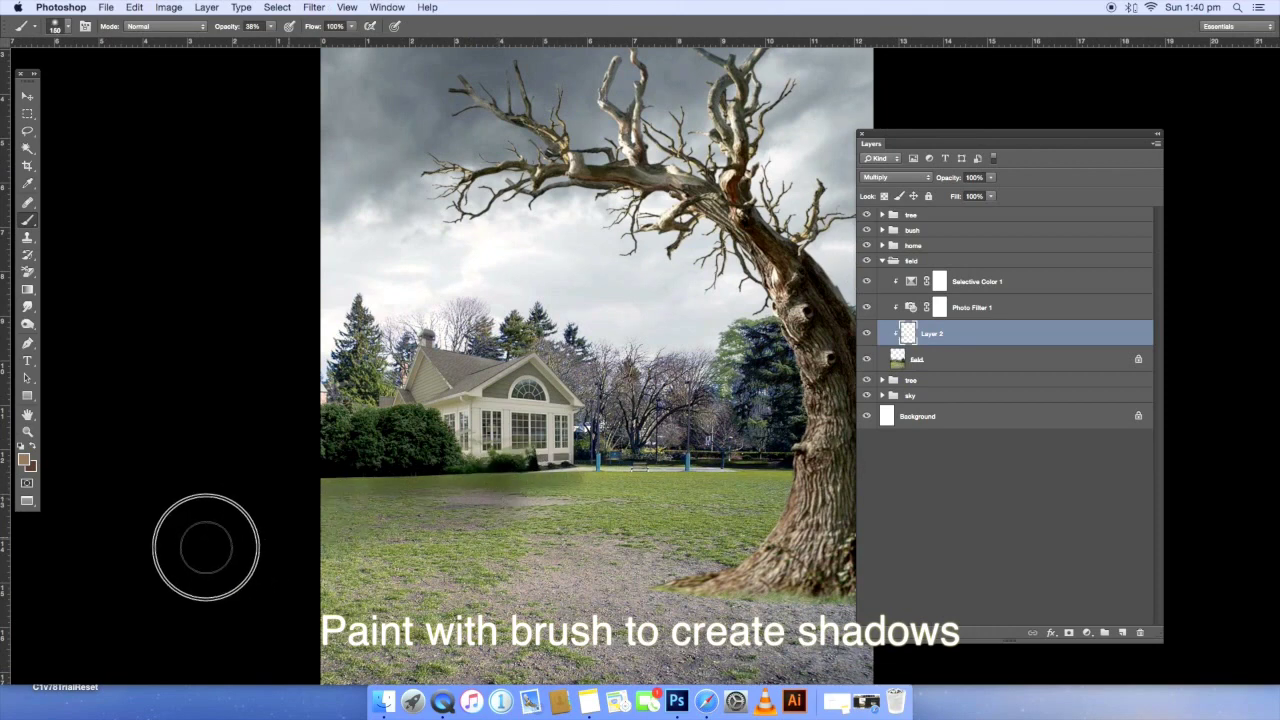
pyautogui.moveTo(351, 491); pyautogui.dragTo(427, 488)
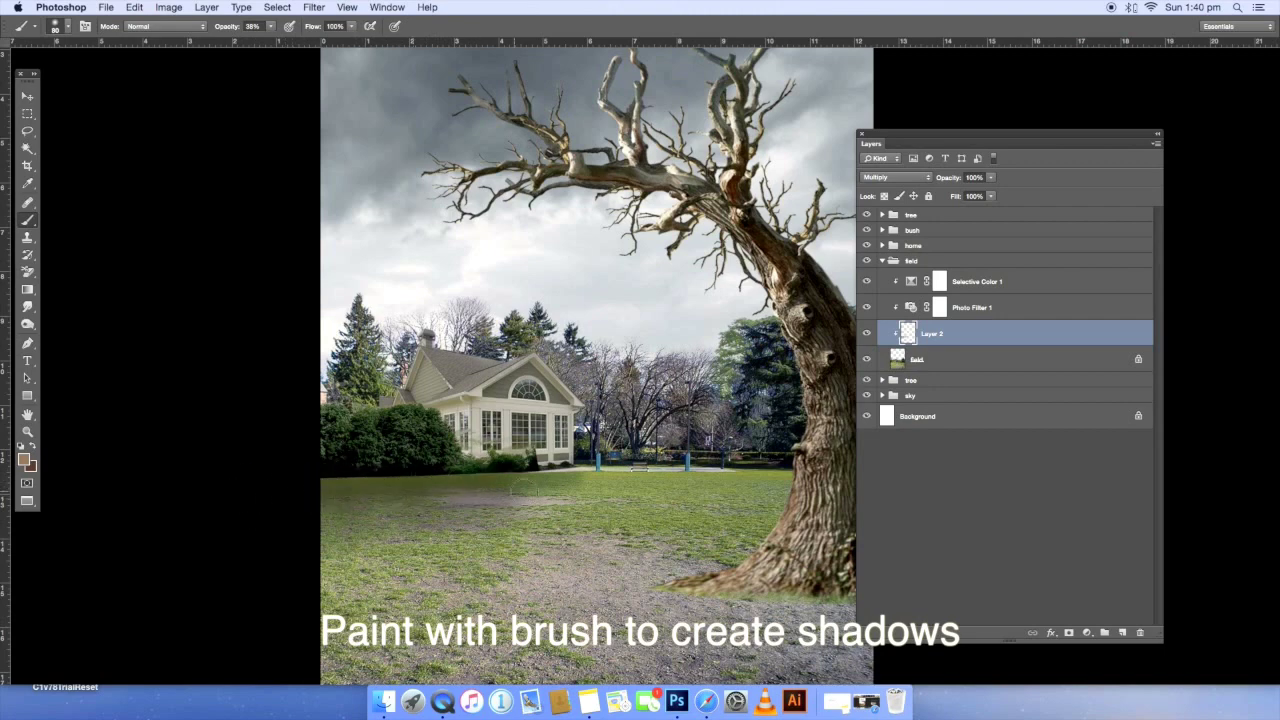
pyautogui.moveTo(541, 481); pyautogui.dragTo(568, 486)
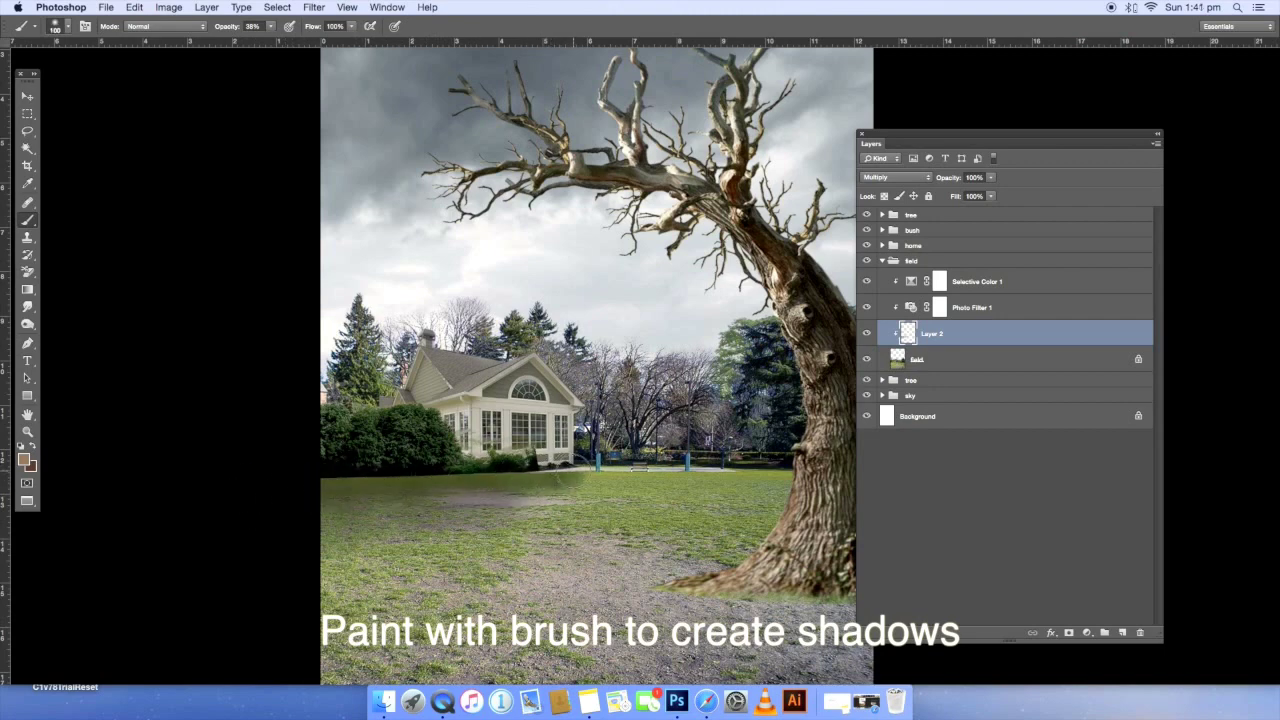
# - With a 200 brush, darken the field's lower-left and bottom edges
pyautogui.press(']')
pyautogui.press(']')
pyautogui.press(']')
pyautogui.press(']')
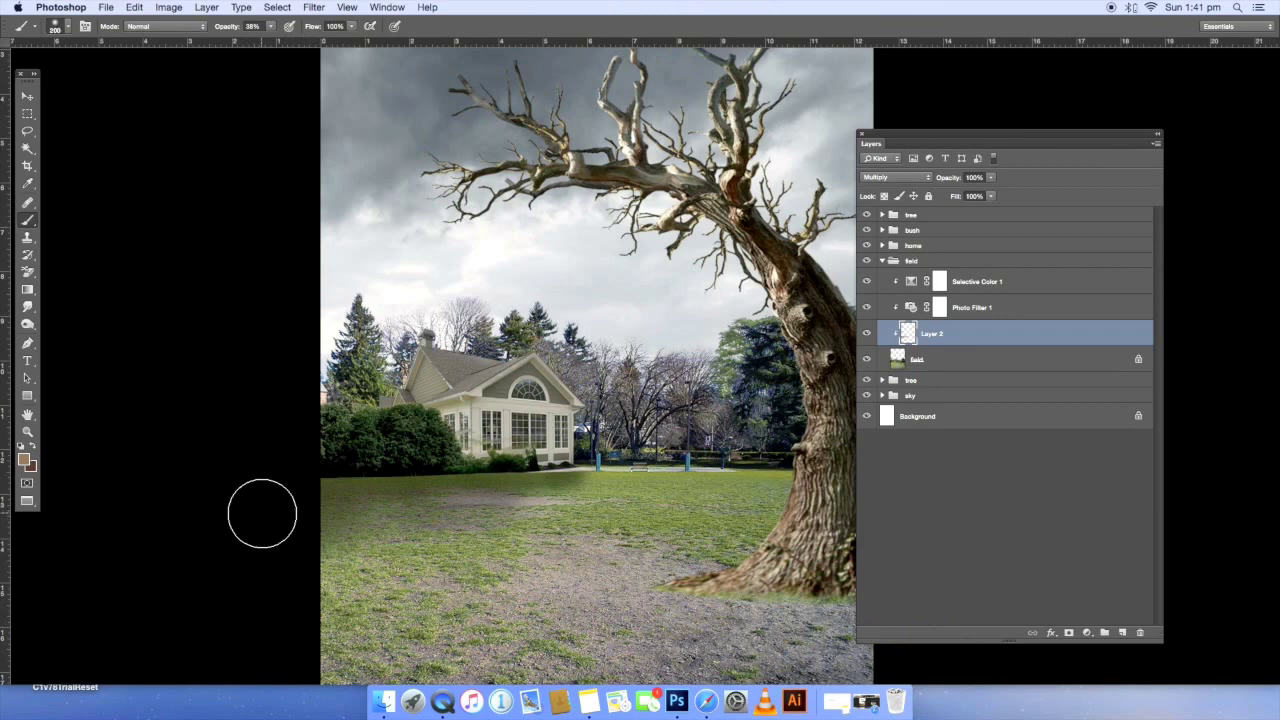
pyautogui.press('super+minus')
pyautogui.press('super+minus')
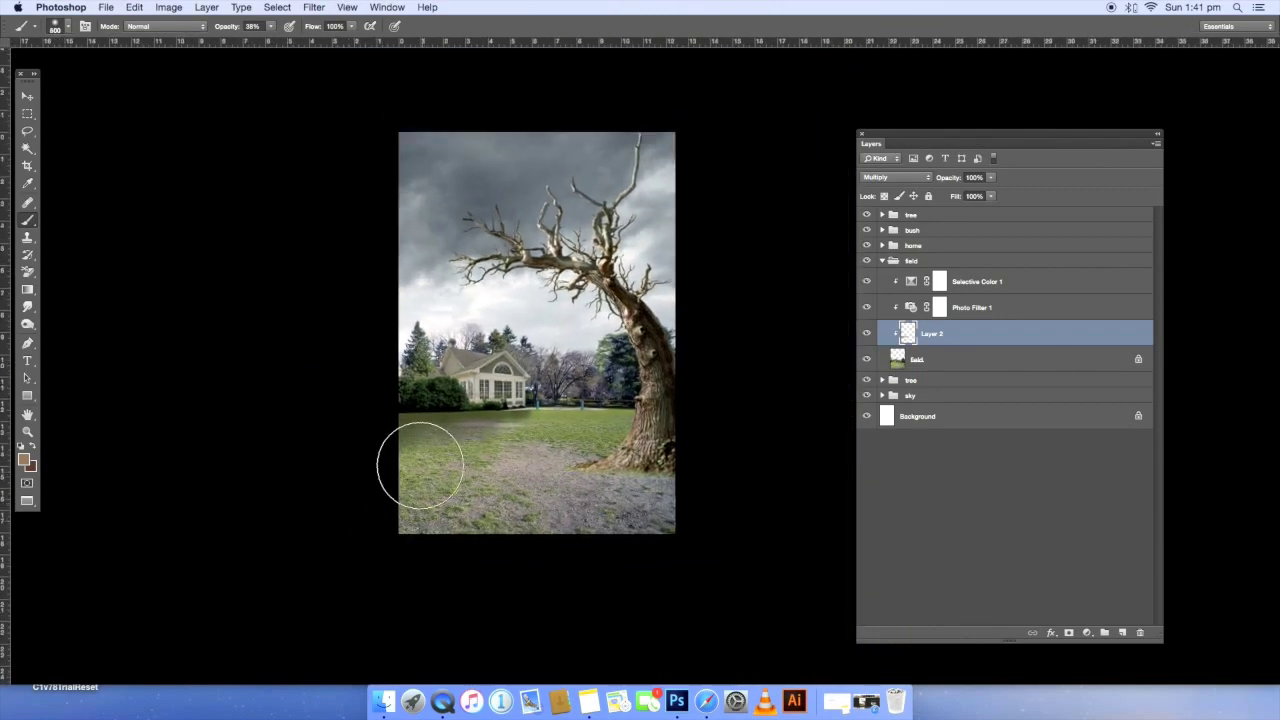
pyautogui.moveTo(421, 468); pyautogui.dragTo(331, 480)
pyautogui.moveTo(359, 564)
pyautogui.mouseDown()
pyautogui.moveTo(671, 563)
pyautogui.moveTo(651, 523)
pyautogui.moveTo(674, 486)
pyautogui.moveTo(668, 518)
pyautogui.mouseUp()
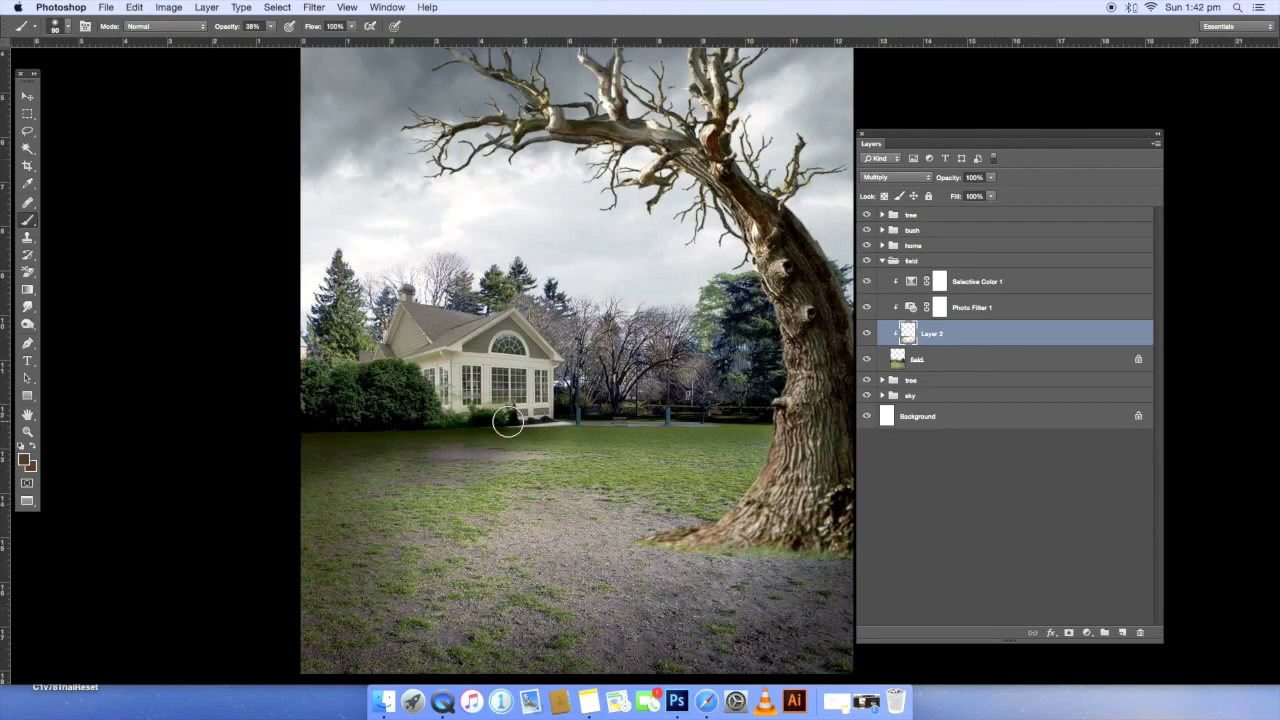
pyautogui.moveTo(507, 421)
pyautogui.mouseDown()
pyautogui.moveTo(343, 449)
pyautogui.moveTo(309, 441)
pyautogui.moveTo(323, 469)
pyautogui.mouseUp()
# - At 14% brush opacity, darken the ground right of the tree's base
pyautogui.press(']')
pyautogui.press(']')
pyautogui.press(']')
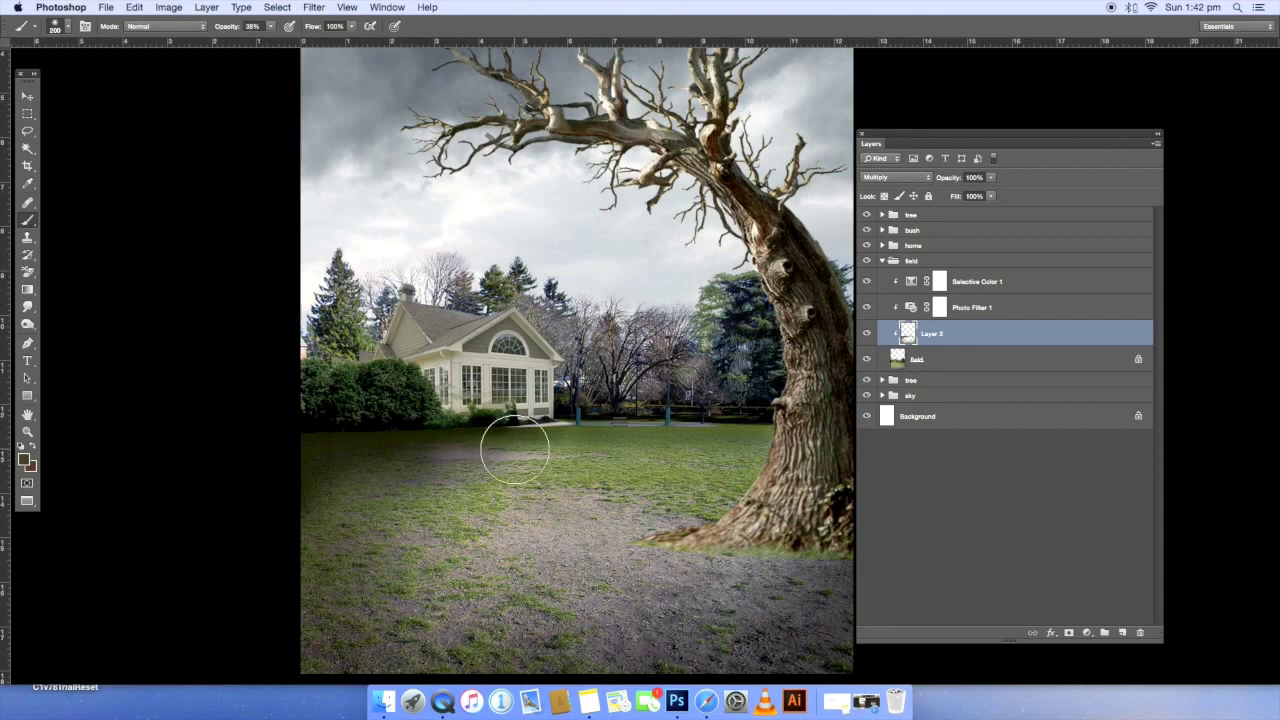
pyautogui.press('super+minus')
pyautogui.hscroll(3, 608, 466)
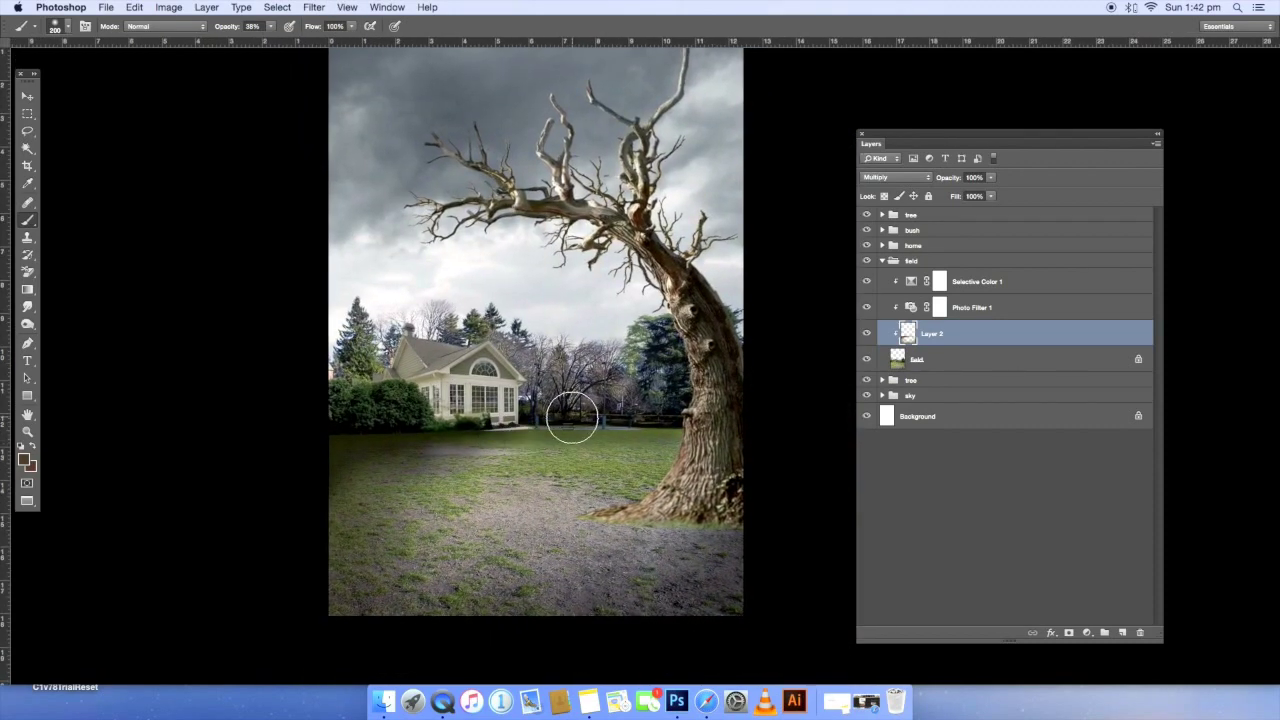
pyautogui.press(']')
pyautogui.press(']')
pyautogui.press(']')
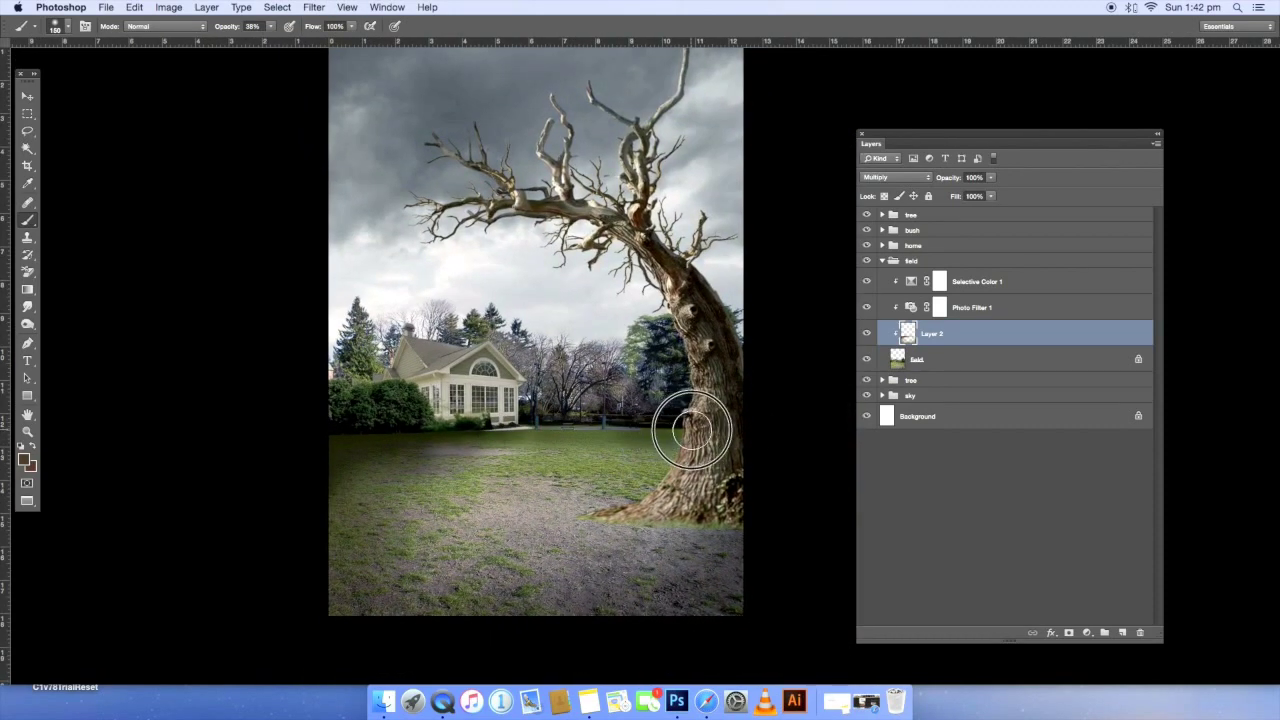
pyautogui.press('1')
pyautogui.press('4')
pyautogui.moveTo(531, 467); pyautogui.dragTo(632, 470)
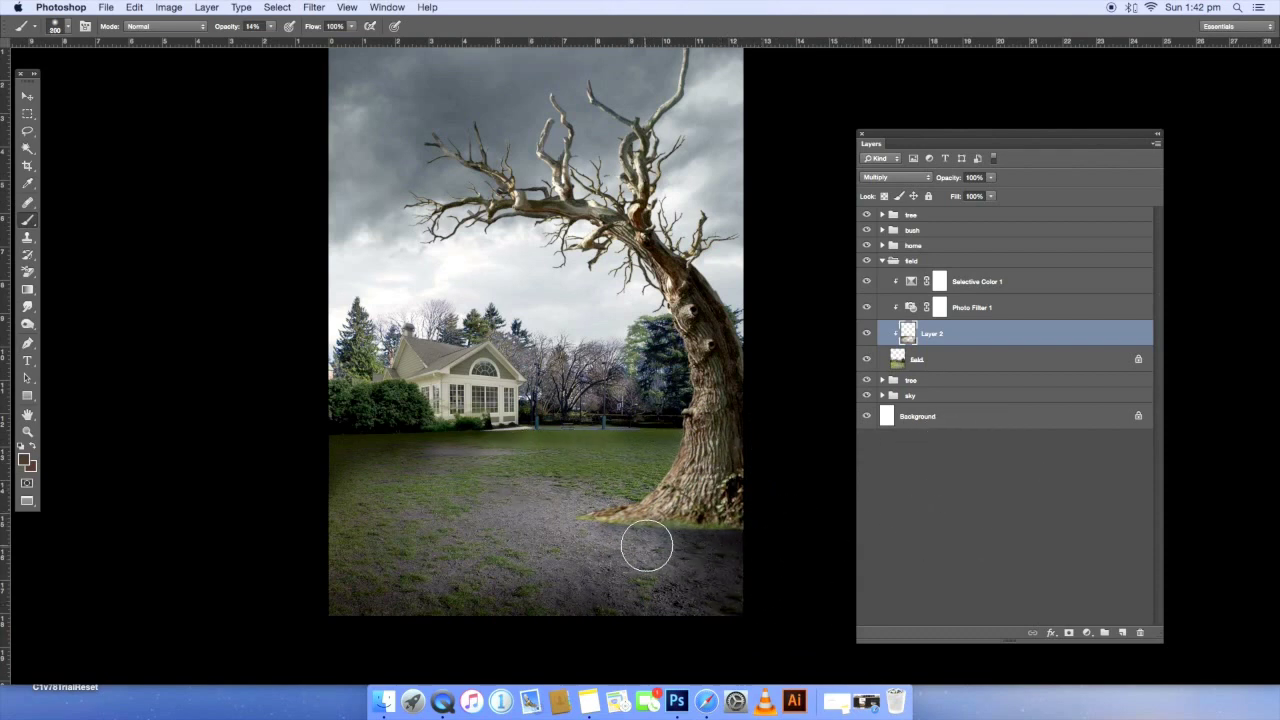
# - Toggle the shadow layer's visibility to compare the field with and without it
pyautogui.press(']')
pyautogui.press(']')
pyautogui.press(']')
pyautogui.click(867, 335)
pyautogui.click(867, 335)
pyautogui.click(867, 335)
pyautogui.click(867, 335)
pyautogui.press('super+minus')
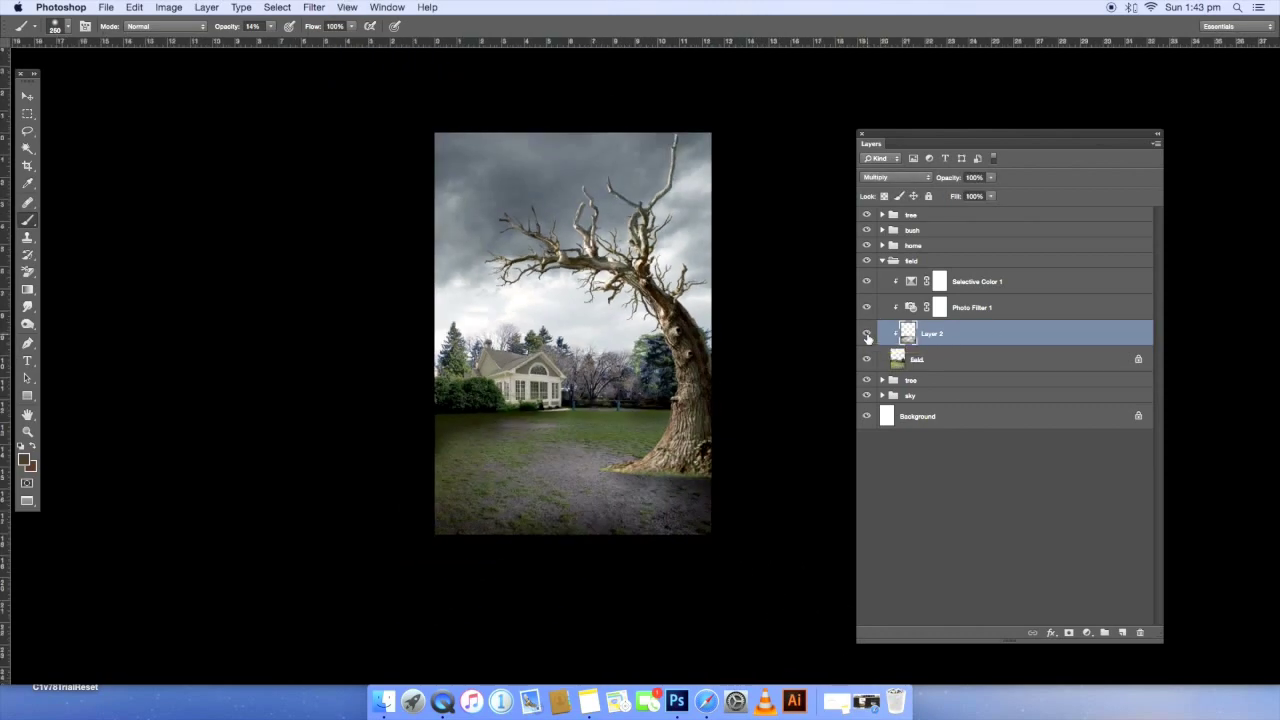
# - Add a new Multiply layer above the tree image inside the tree group
pyautogui.press('v')
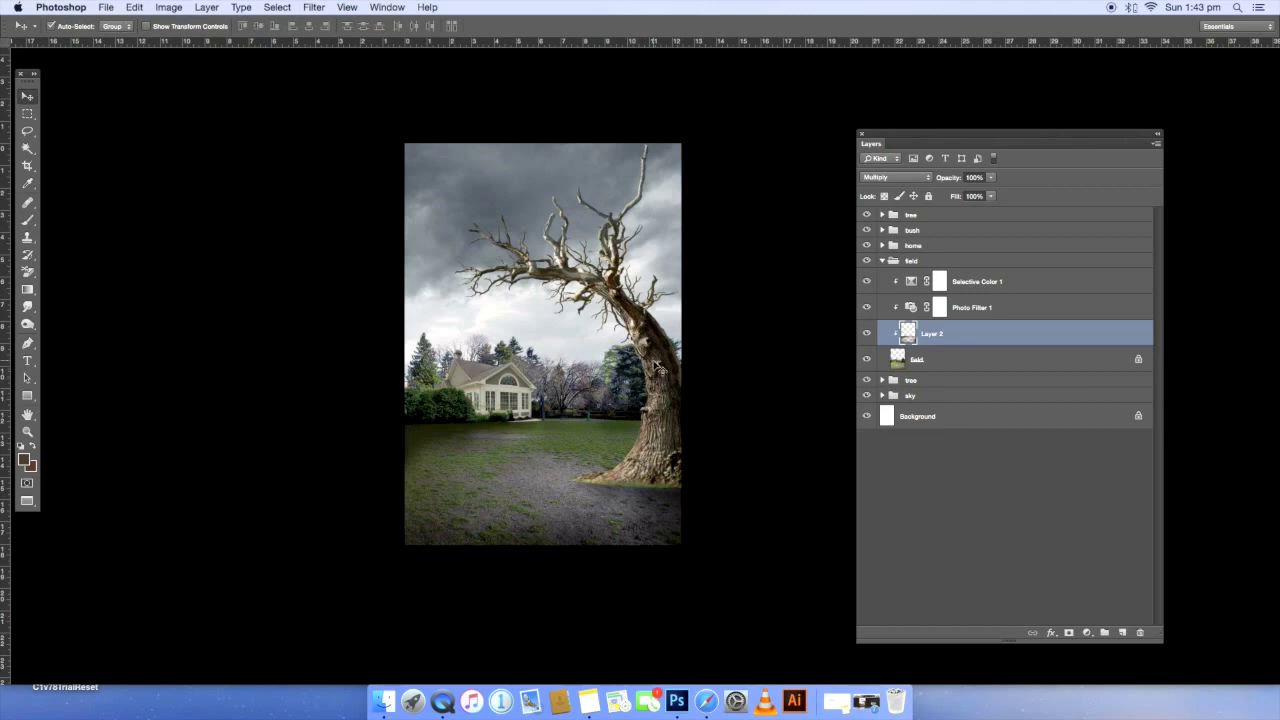
pyautogui.click(660, 368)
pyautogui.click(882, 216)
pyautogui.click(965, 264)
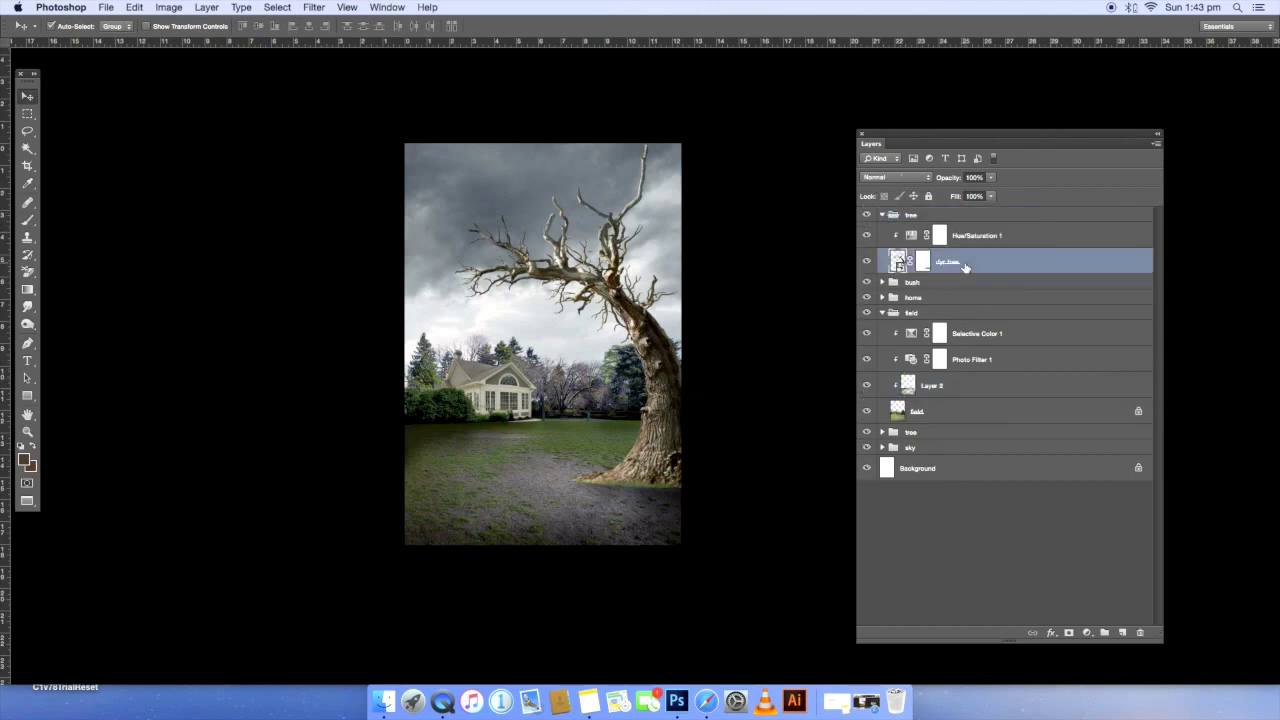
pyautogui.click(1122, 633)
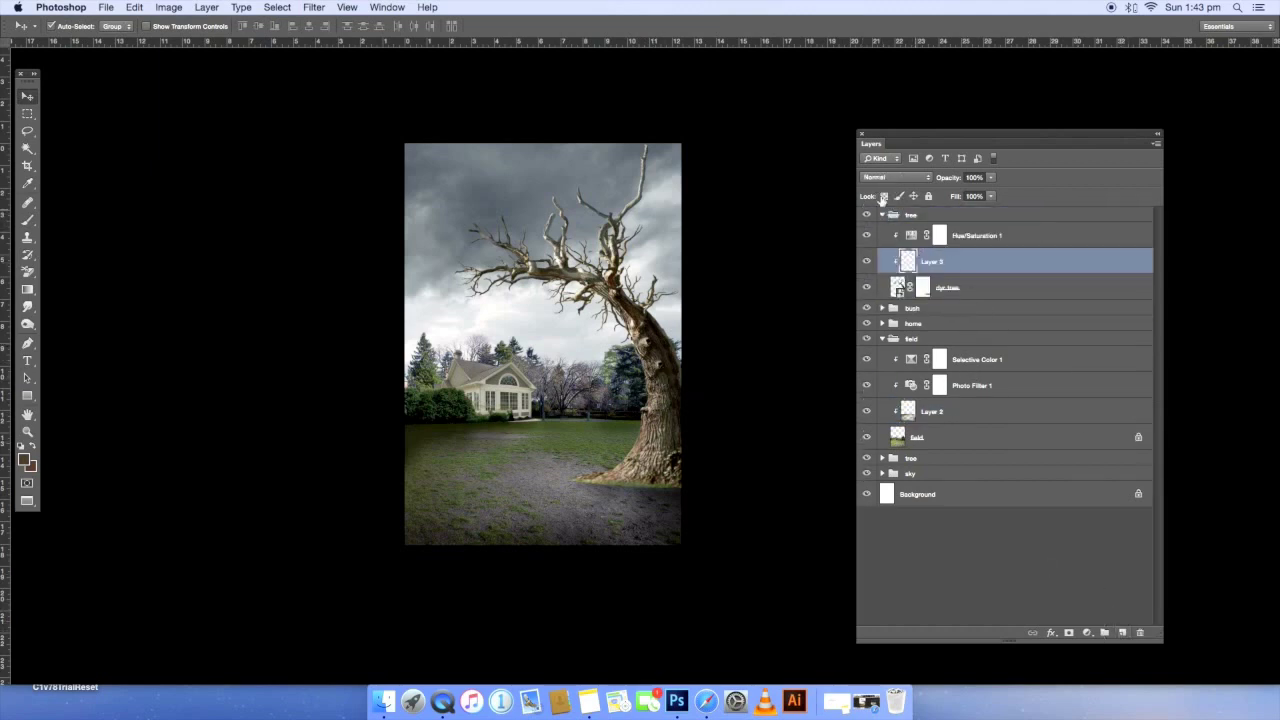
pyautogui.click(895, 177)
pyautogui.click(880, 208)
# - Darken the right side of the trunk with a 150 brush of sampled trunk brown
pyautogui.hotkey('ctrl', '+')
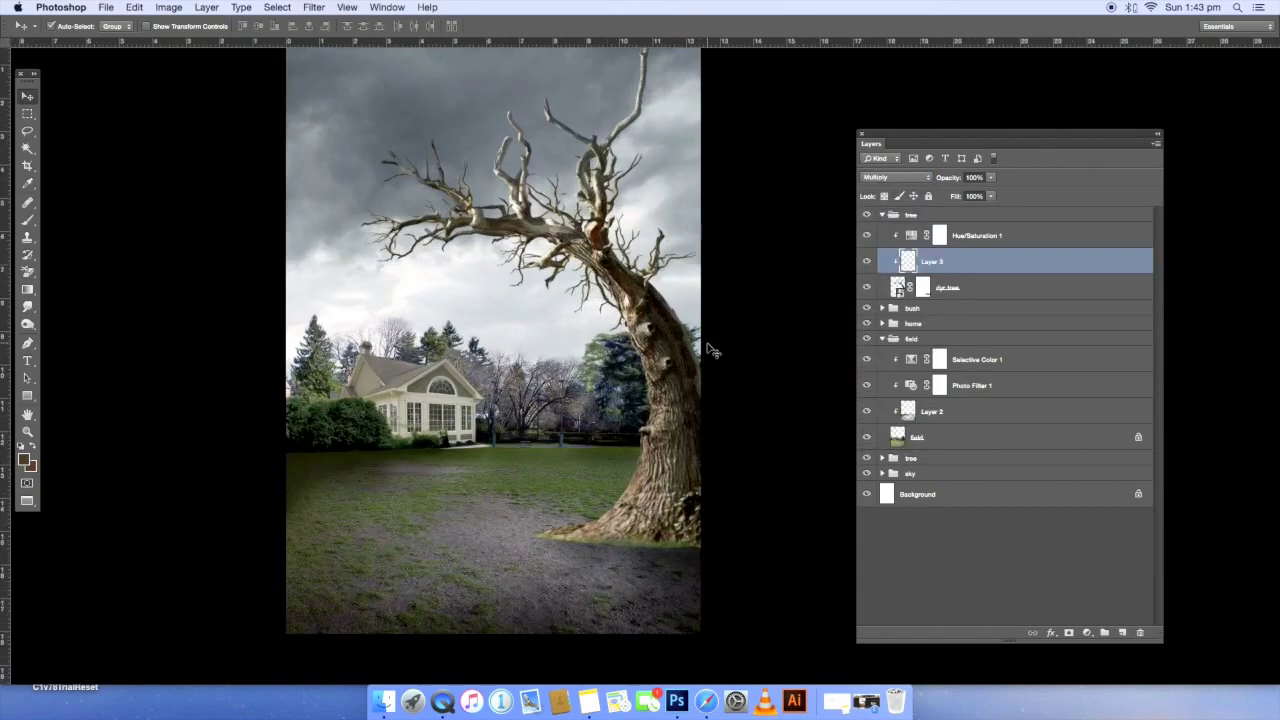
pyautogui.hotkey('ctrl', '+')
pyautogui.press('b')
pyautogui.press('[')
pyautogui.press('[')
pyautogui.press('[')
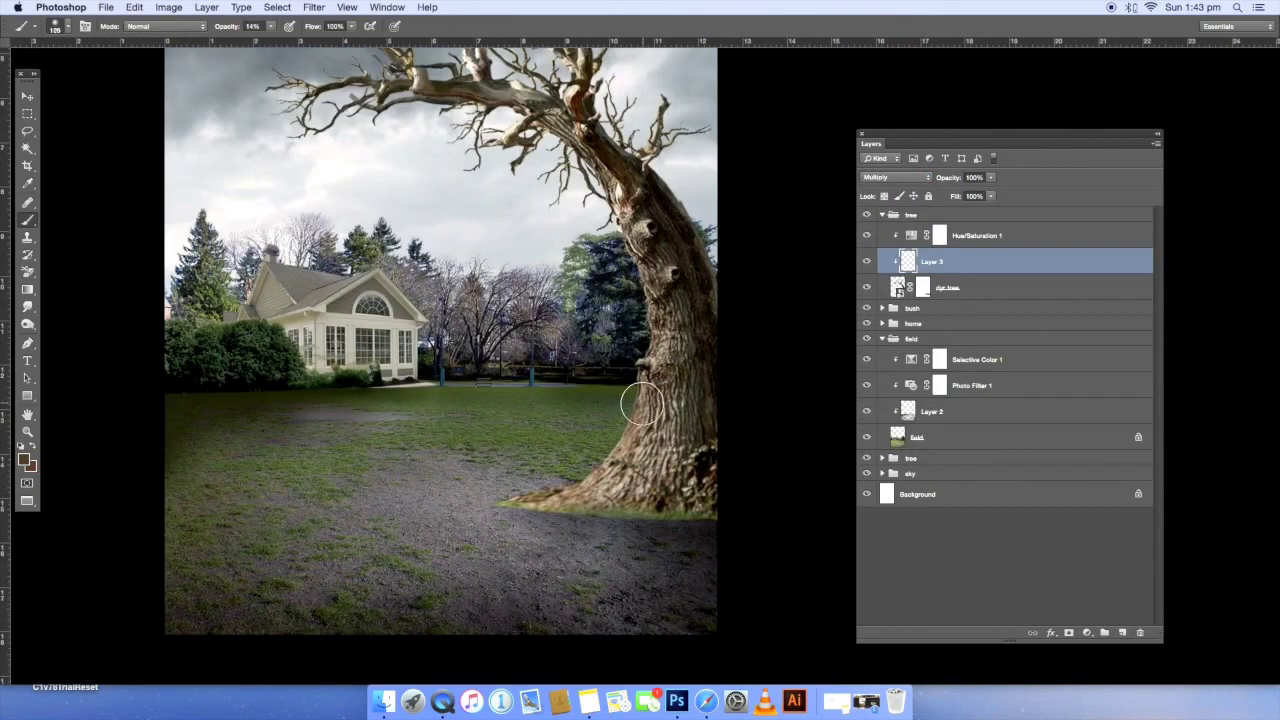
pyautogui.keyDown('alt'); pyautogui.click(636, 418); pyautogui.keyUp('alt')
pyautogui.moveTo(634, 403)
pyautogui.mouseDown()
pyautogui.moveTo(610, 496)
pyautogui.moveTo(637, 490)
pyautogui.mouseUp()
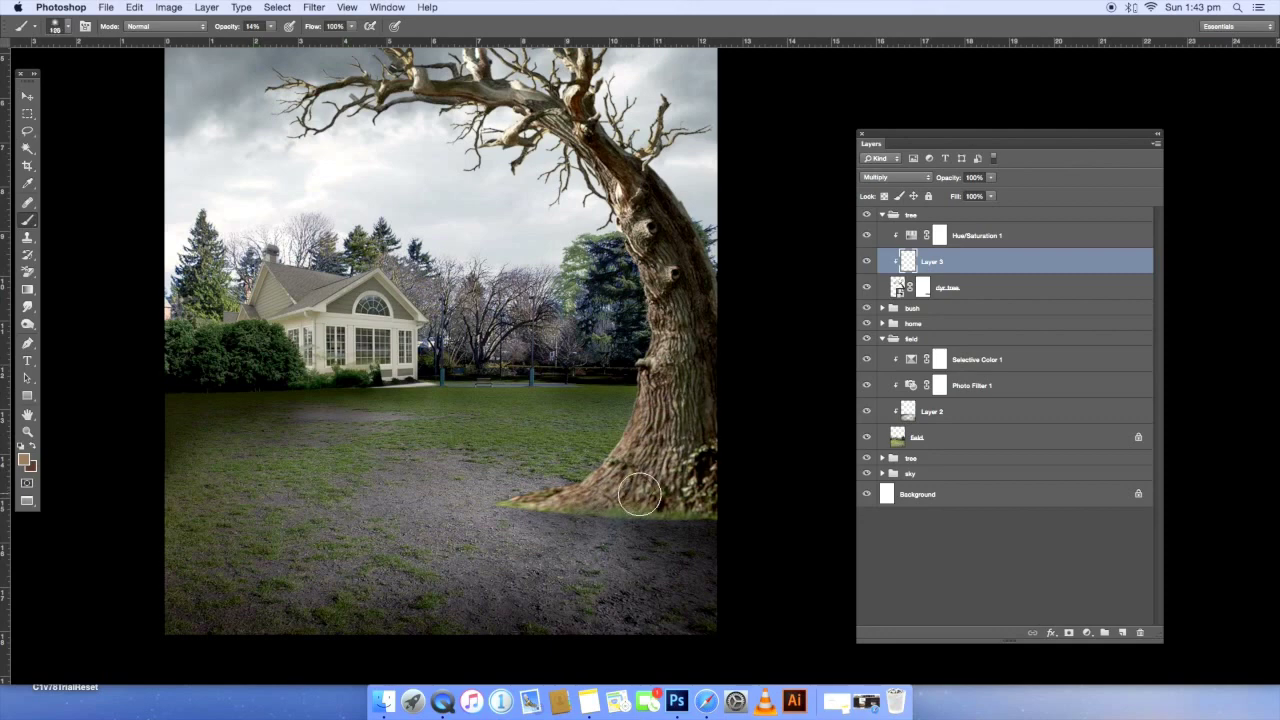
pyautogui.keyDown('alt'); pyautogui.click(686, 378); pyautogui.keyUp('alt')
pyautogui.keyDown('alt'); pyautogui.click(684, 396); pyautogui.keyUp('alt')
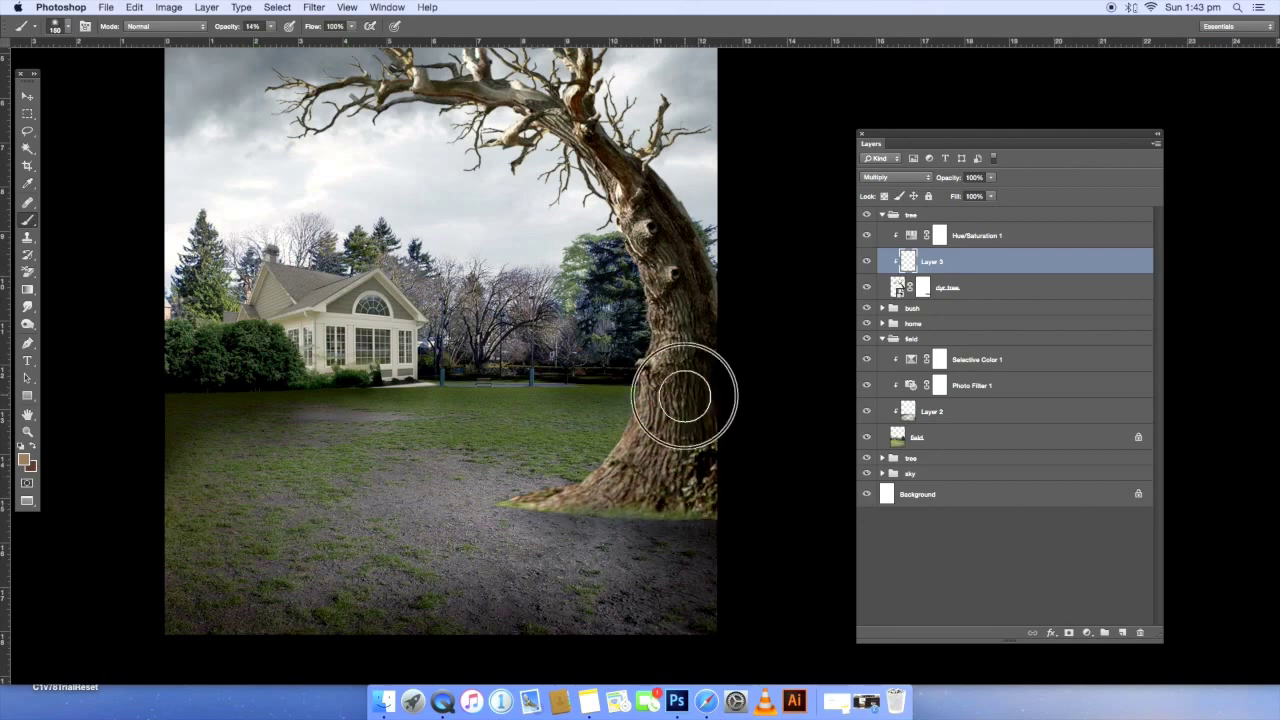
pyautogui.scroll(2, 680, 405)
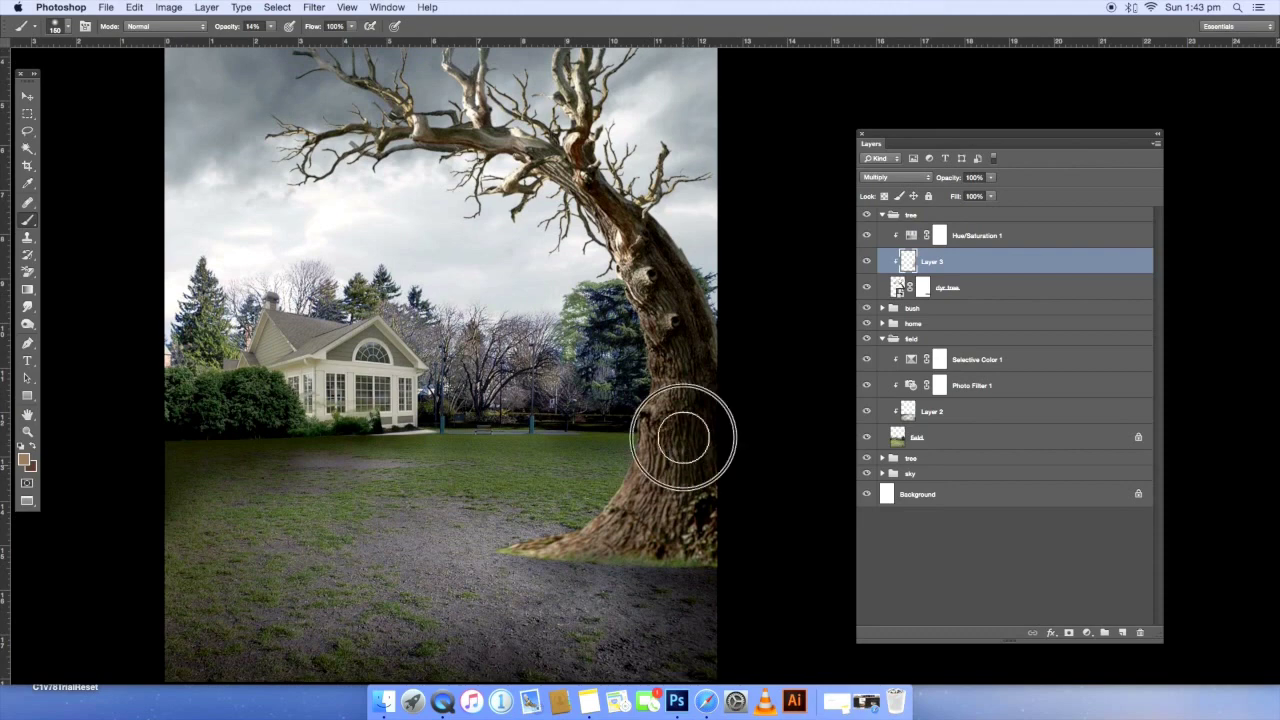
pyautogui.scroll(2, 651, 329)
pyautogui.scroll(3, 560, 200)
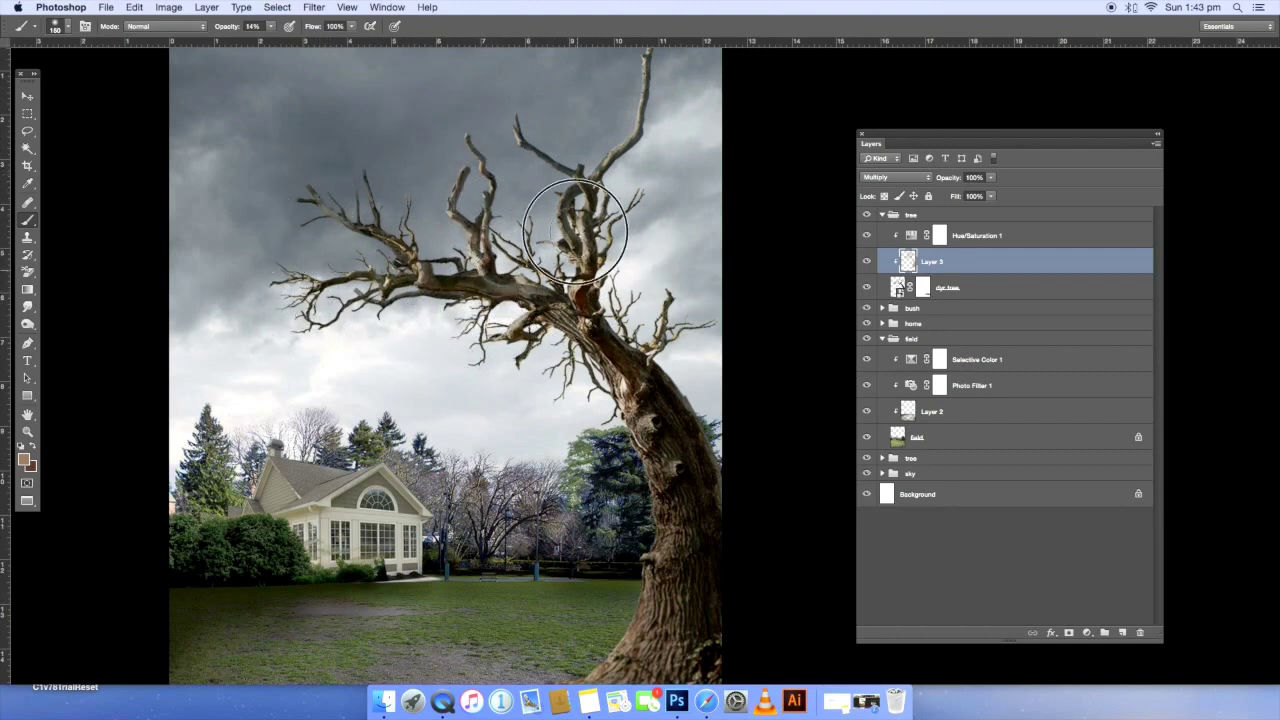
pyautogui.moveTo(706, 419); pyautogui.dragTo(665, 425)
# - Shade the trunk's lower right edge in black with a 70 brush
pyautogui.press('[')
pyautogui.press('[')
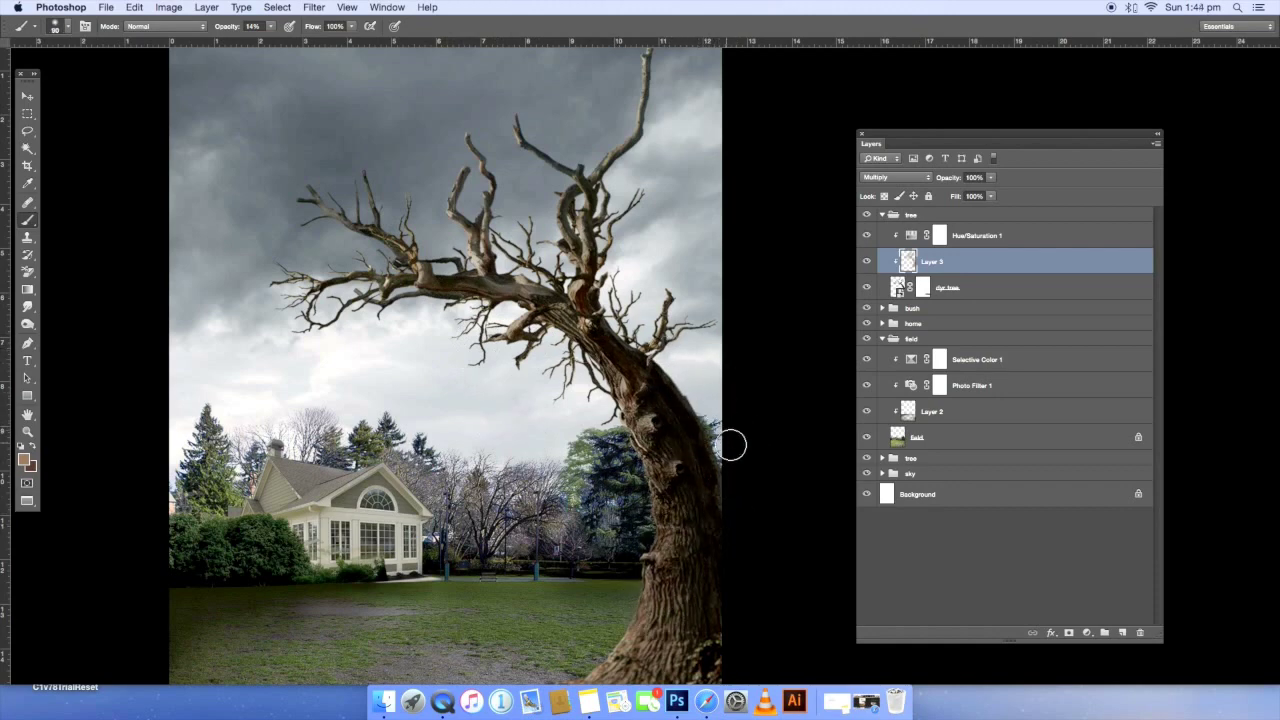
pyautogui.scroll(-5, 705, 390)
pyautogui.press('d')
pyautogui.moveTo(709, 449)
pyautogui.mouseDown()
pyautogui.moveTo(731, 549)
pyautogui.moveTo(697, 528)
pyautogui.mouseUp()
pyautogui.press('0')
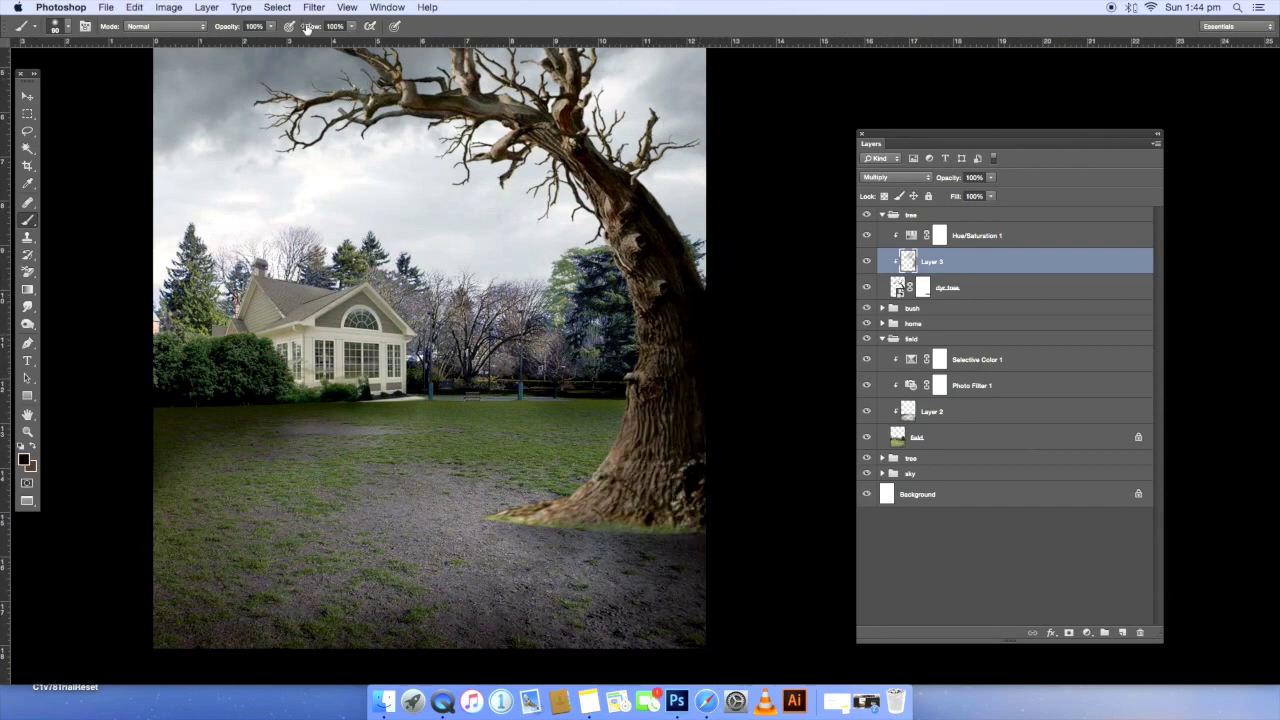
pyautogui.click(270, 26)
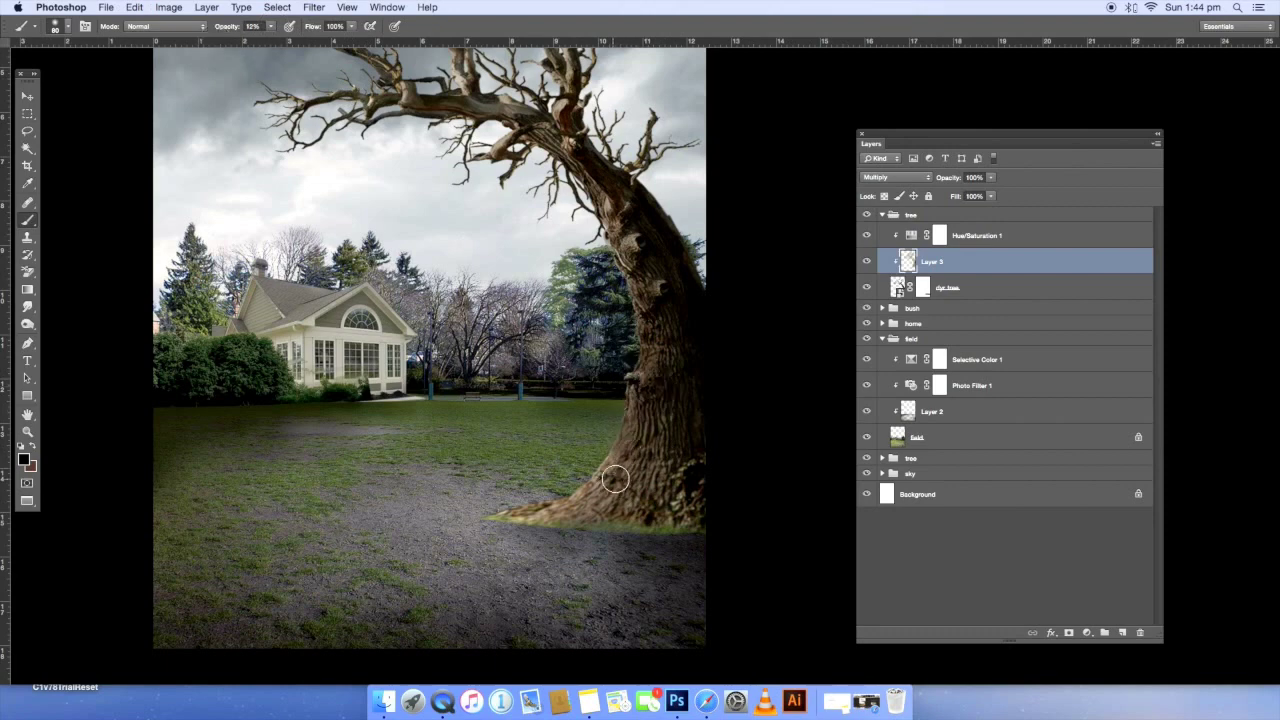
pyautogui.moveTo(673, 530)
pyautogui.mouseDown()
pyautogui.moveTo(671, 434)
pyautogui.moveTo(649, 526)
pyautogui.moveTo(686, 474)
pyautogui.moveTo(678, 457)
pyautogui.moveTo(594, 557)
pyautogui.moveTo(520, 526)
pyautogui.moveTo(680, 520)
pyautogui.moveTo(516, 543)
pyautogui.mouseUp()
pyautogui.press('[')
pyautogui.press('[')
pyautogui.press('[')
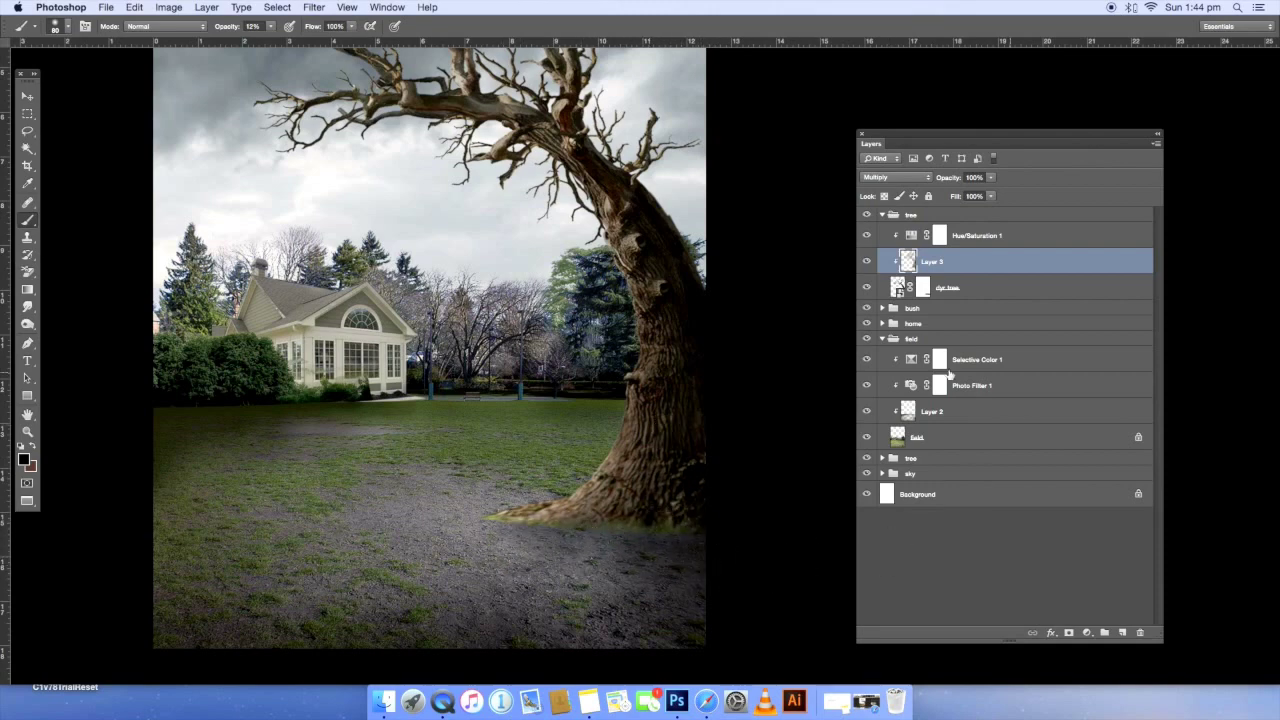
# - Blend the tree's roots softly into the ground by brushing on the tree layer
pyautogui.click(866, 261)
pyautogui.click(901, 288)
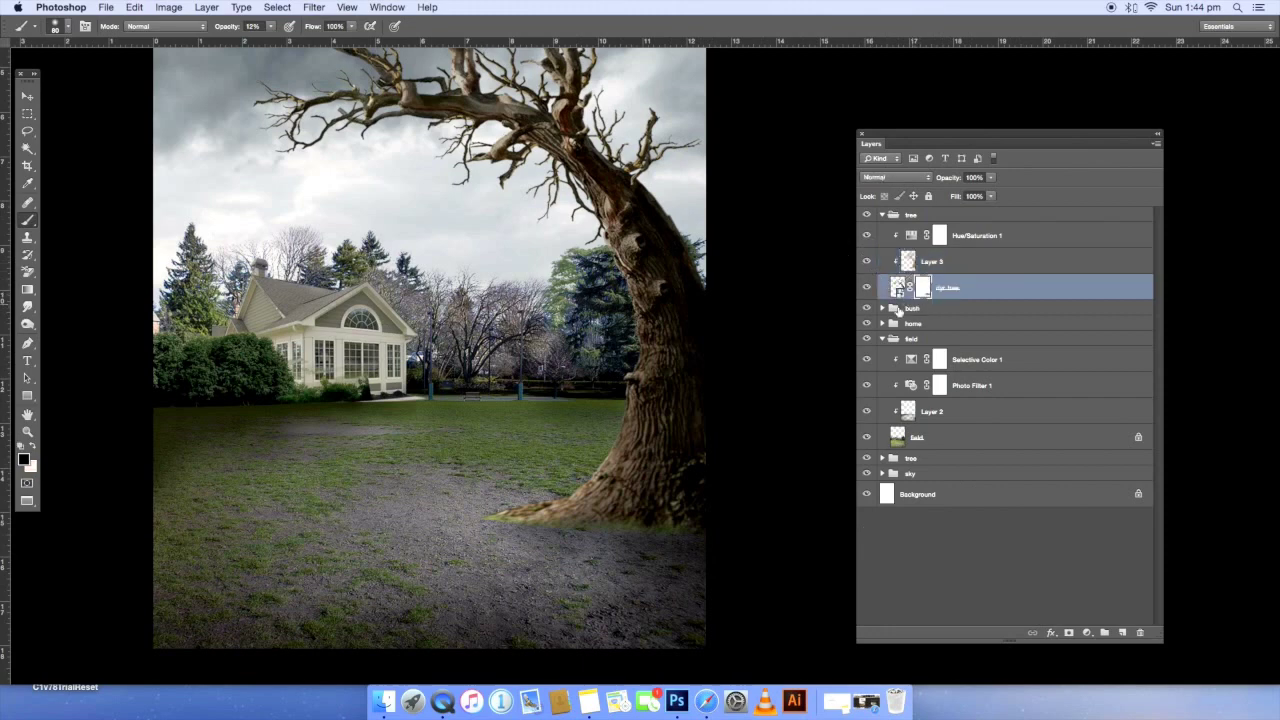
pyautogui.scroll(-2, 554, 524)
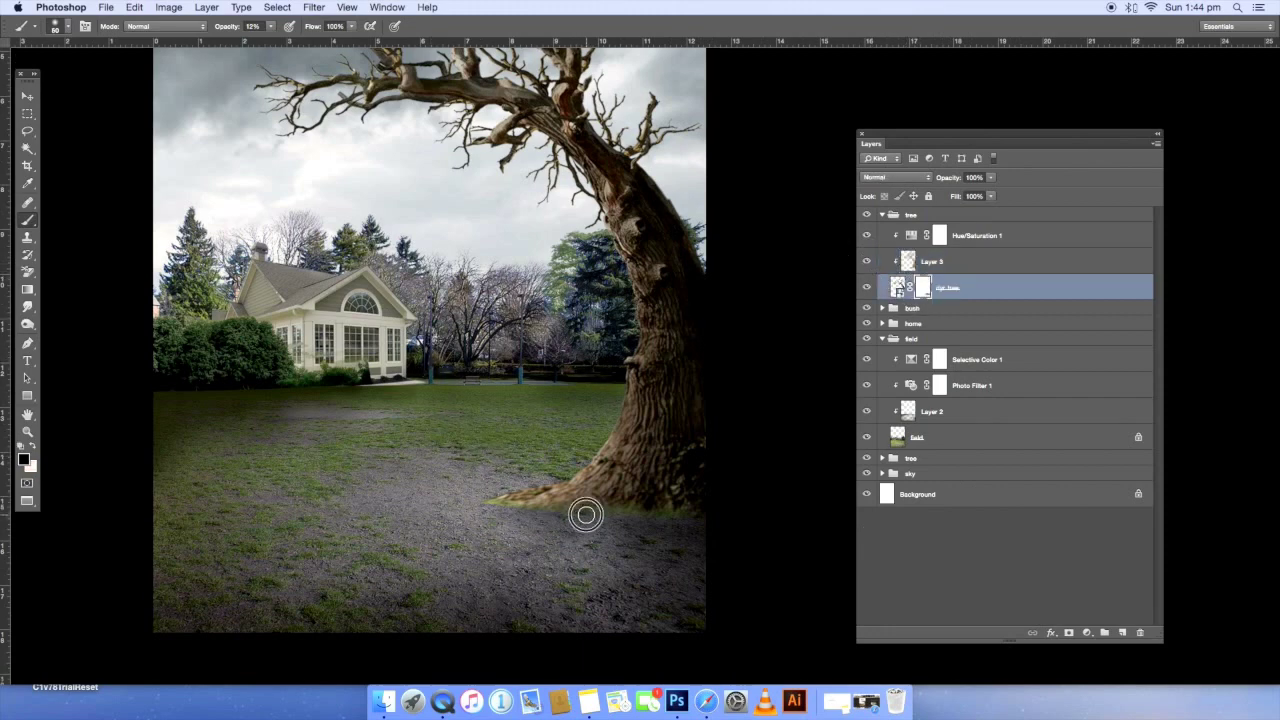
pyautogui.click(270, 26)
pyautogui.moveTo(284, 42); pyautogui.dragTo(299, 42)
pyautogui.click(644, 540)
pyautogui.moveTo(552, 514); pyautogui.dragTo(470, 511)
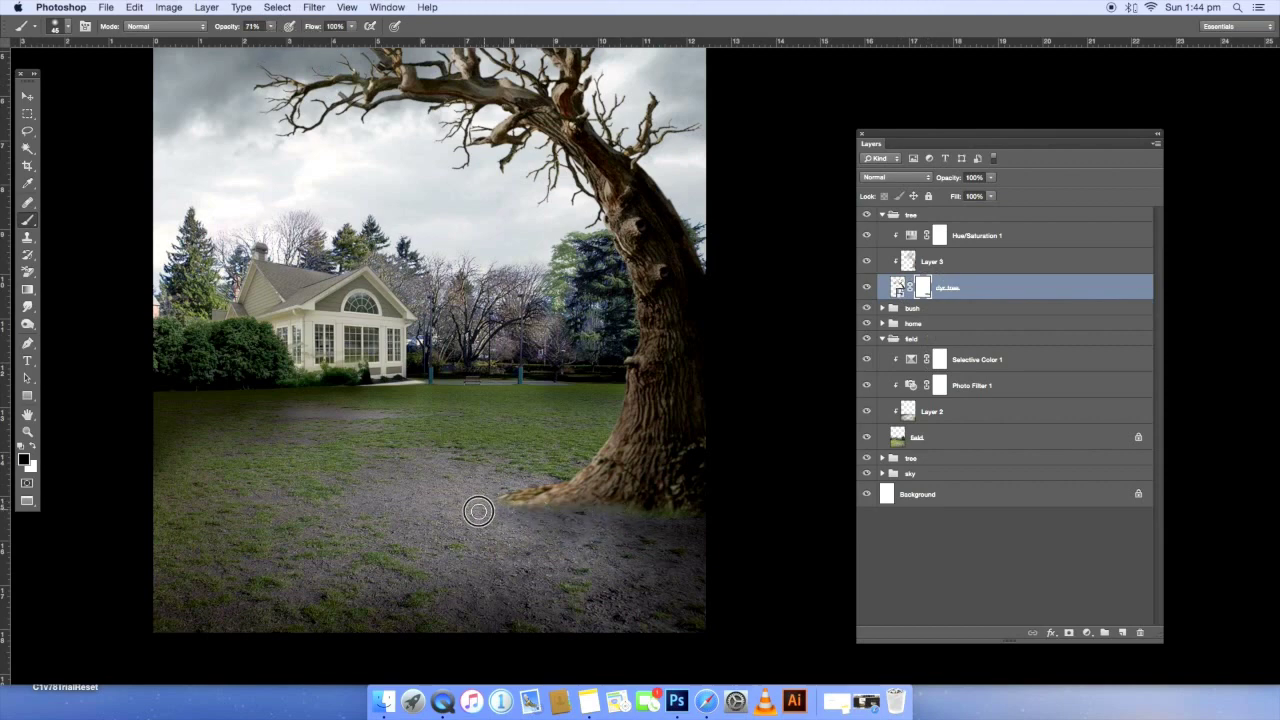
pyautogui.moveTo(644, 525); pyautogui.dragTo(656, 524)
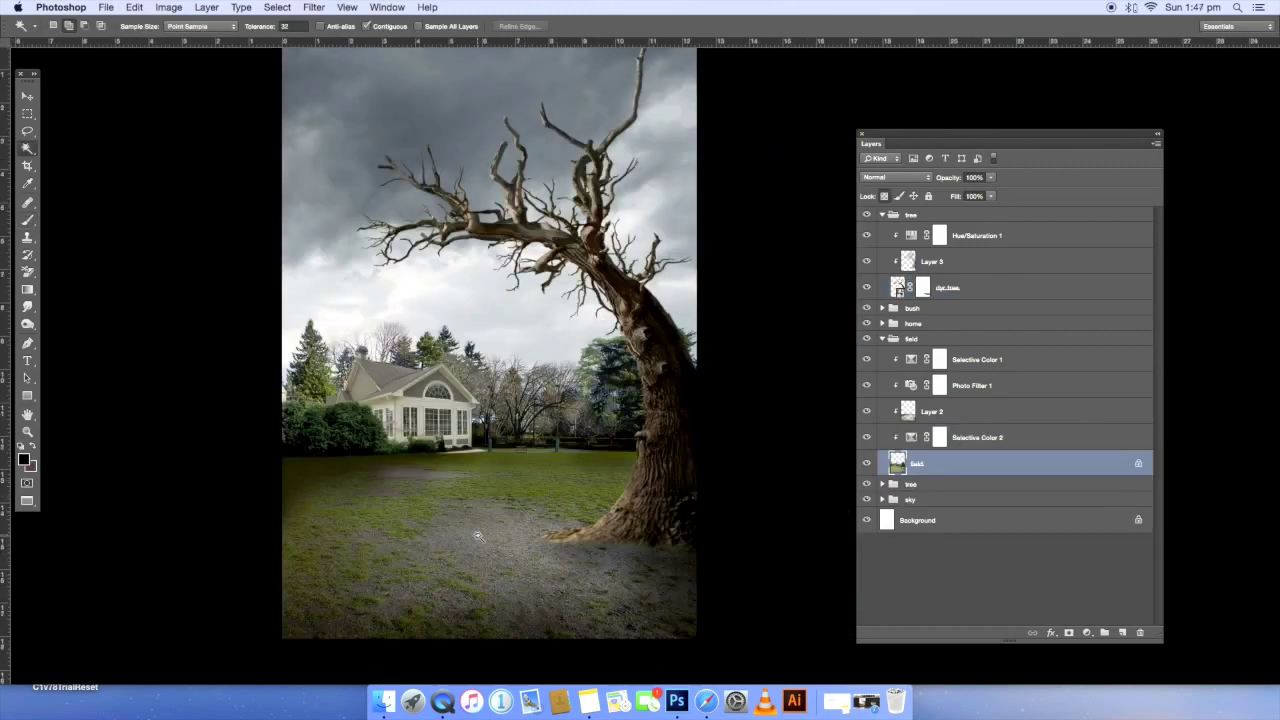
pyautogui.click(488, 528)
# - Invert the selection and lasso out the house and sky, leaving only the field ground
pyautogui.rightClick(488, 528)
pyautogui.click(520, 517)
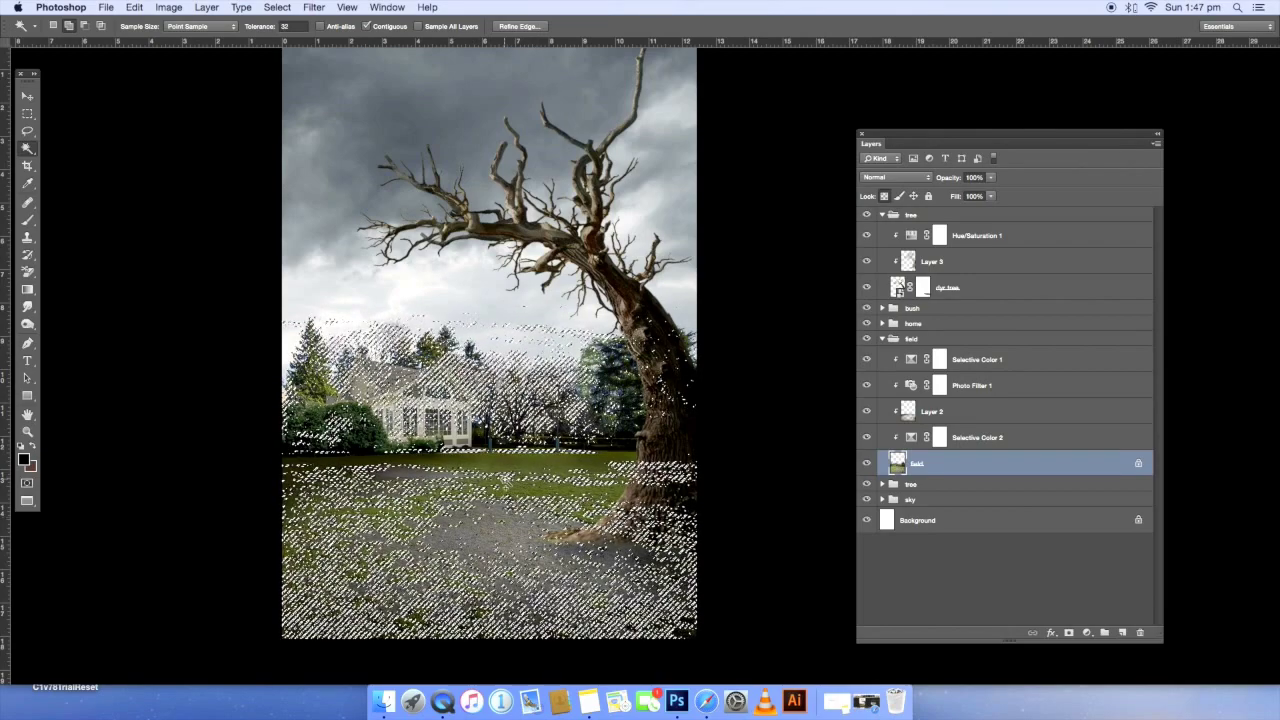
pyautogui.press('p')
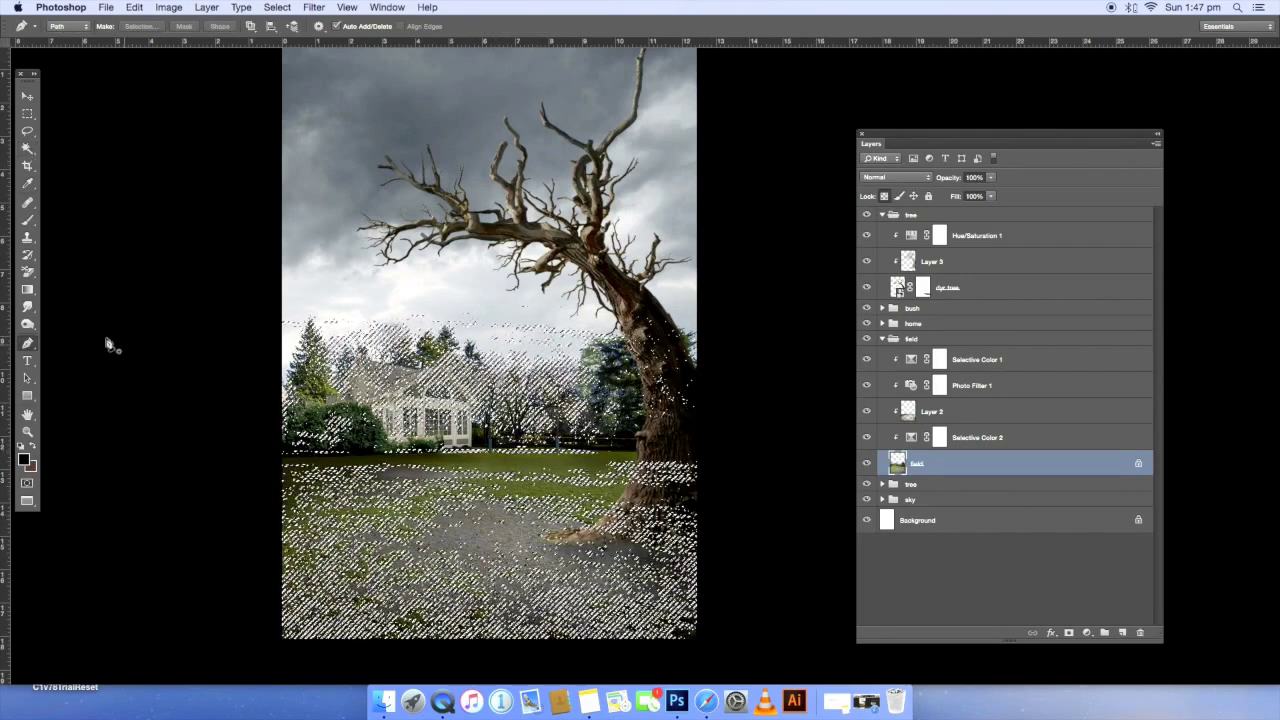
pyautogui.press('l')
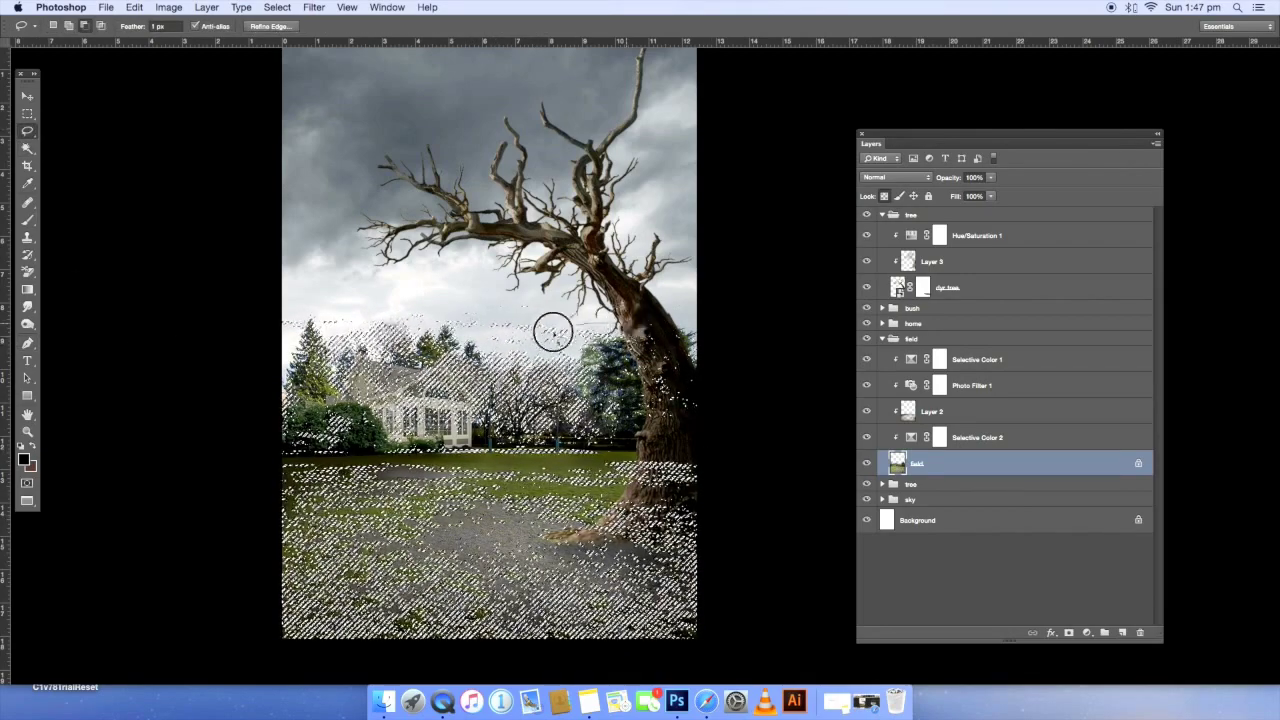
pyautogui.moveTo(603, 330); pyautogui.dragTo(472, 442)
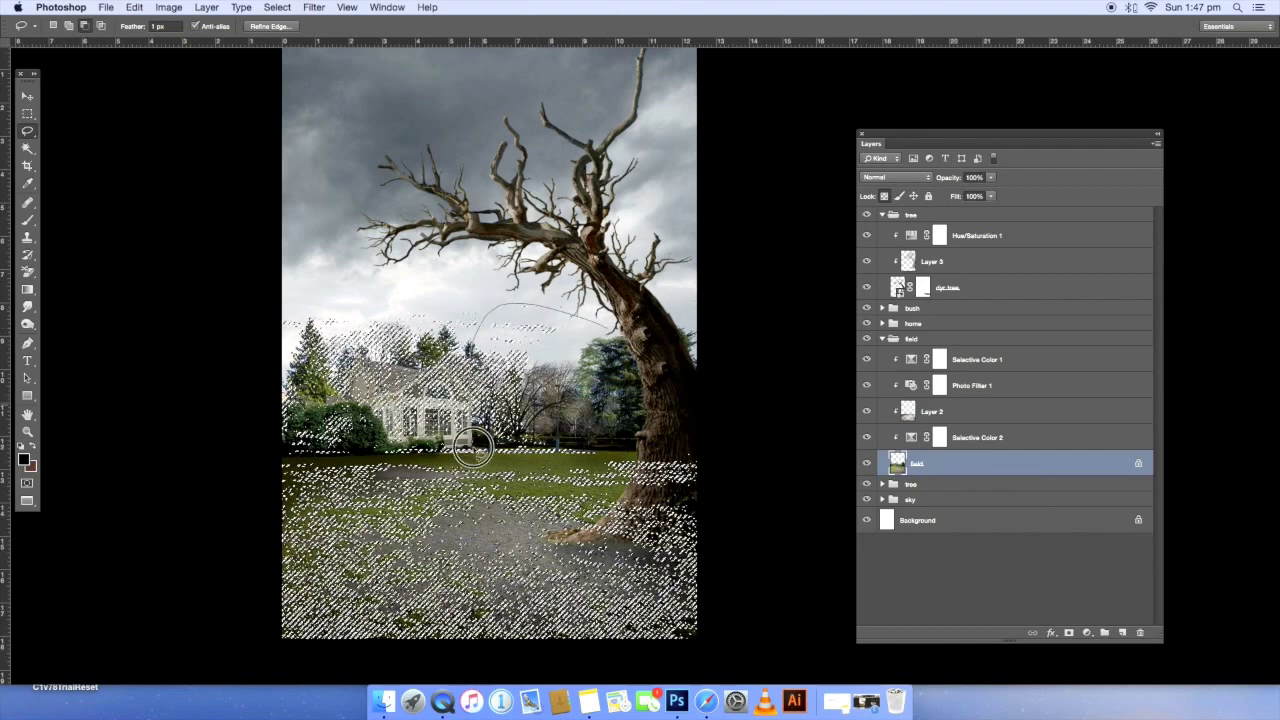
pyautogui.moveTo(552, 458)
pyautogui.mouseDown()
pyautogui.moveTo(545, 330)
pyautogui.moveTo(256, 452)
pyautogui.mouseUp()
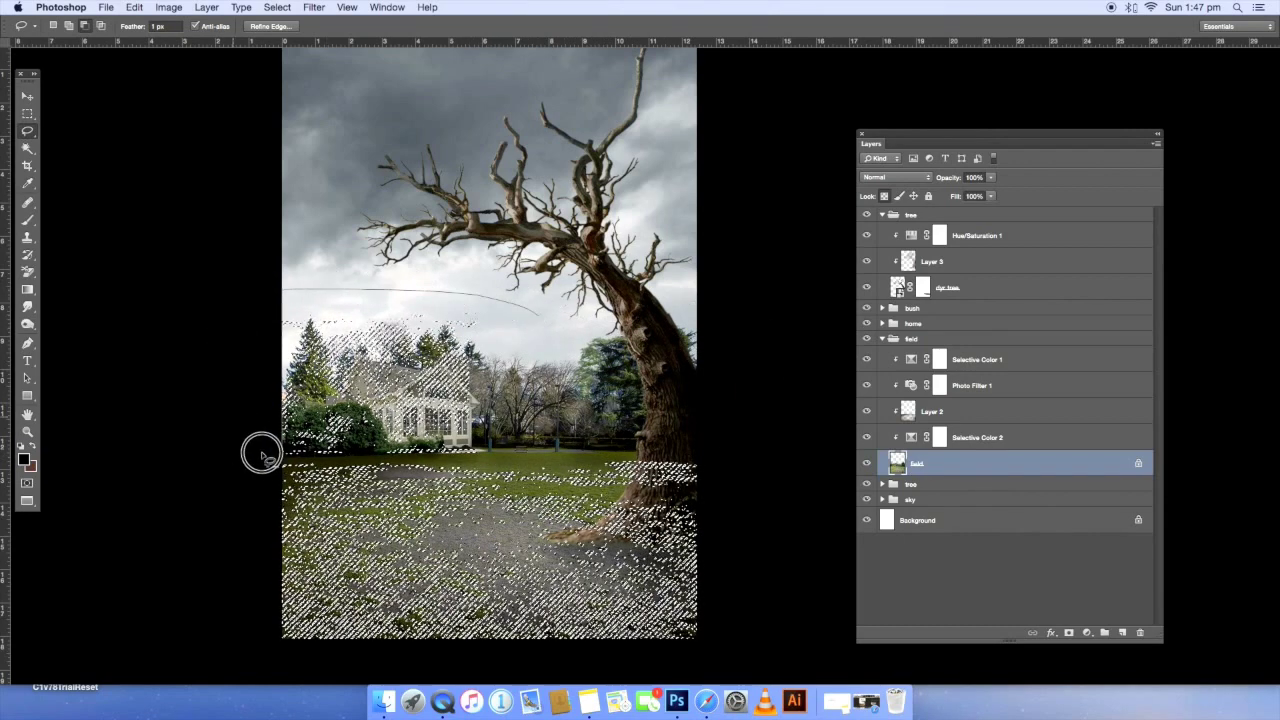
pyautogui.moveTo(375, 460); pyautogui.dragTo(537, 312)
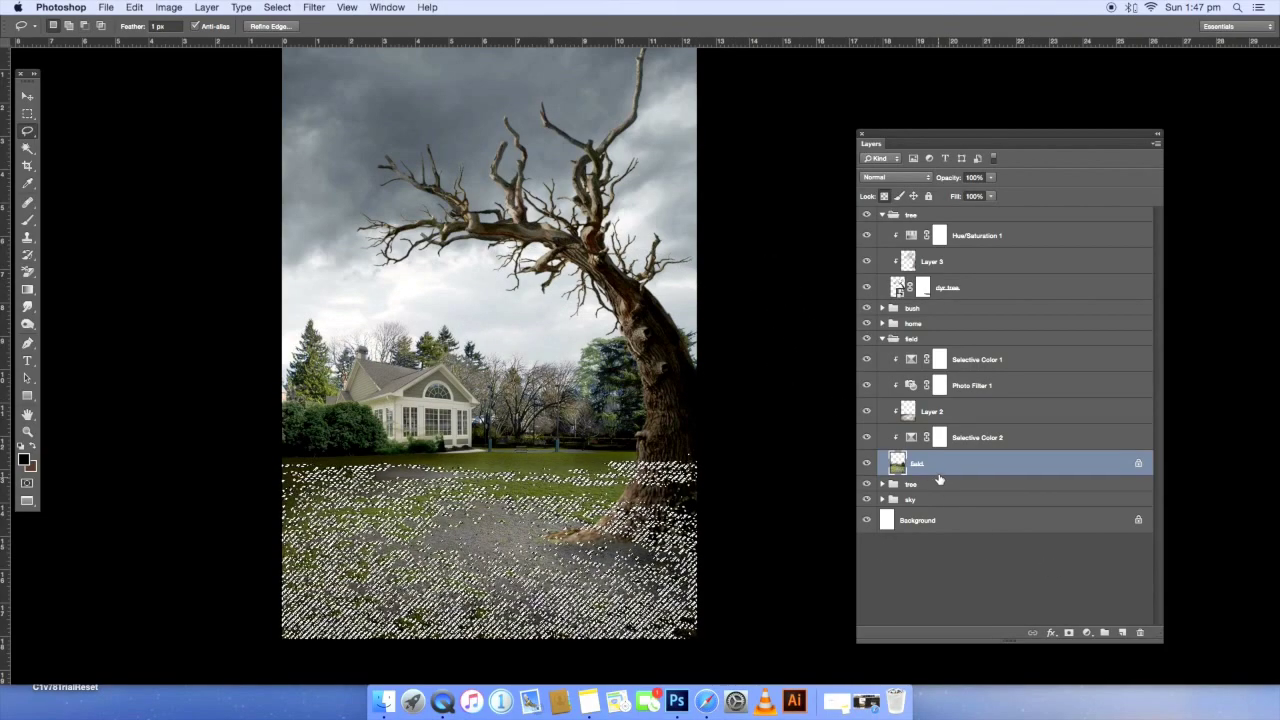
# - On a new layer, paint sampled brownish-grey over the selected ground, then deselect
pyautogui.click(1122, 634)
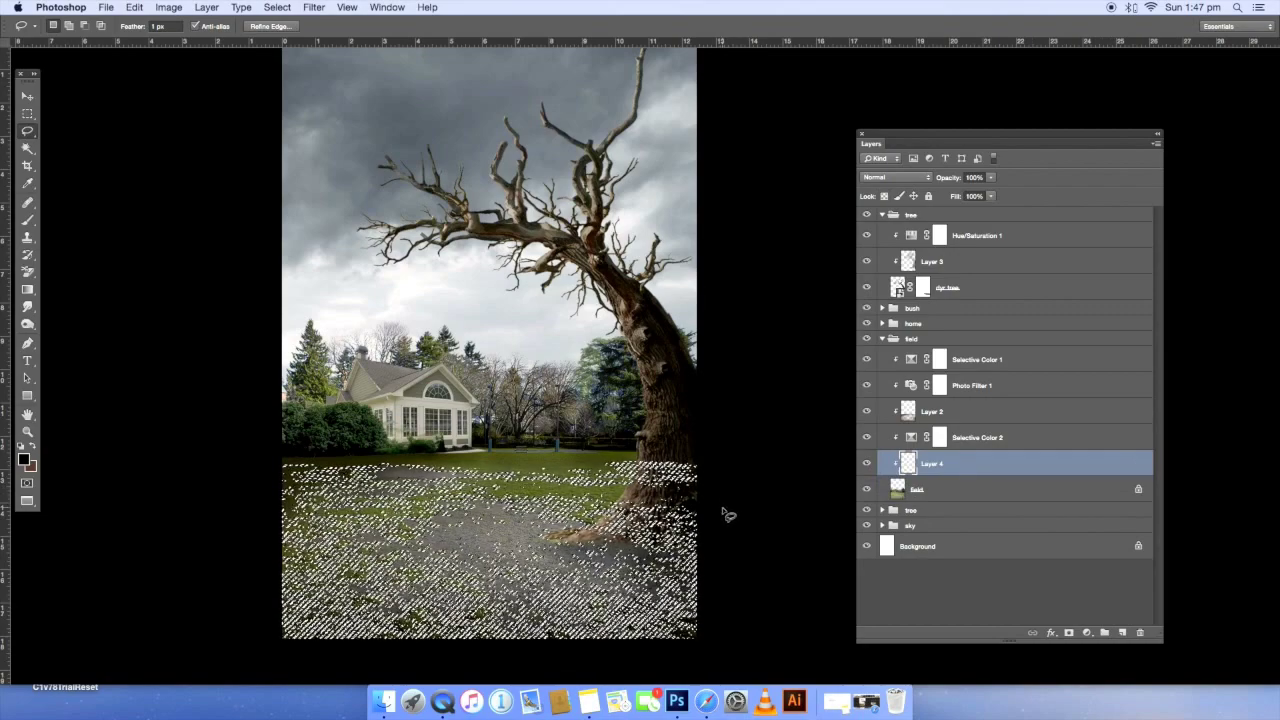
pyautogui.click(28, 222)
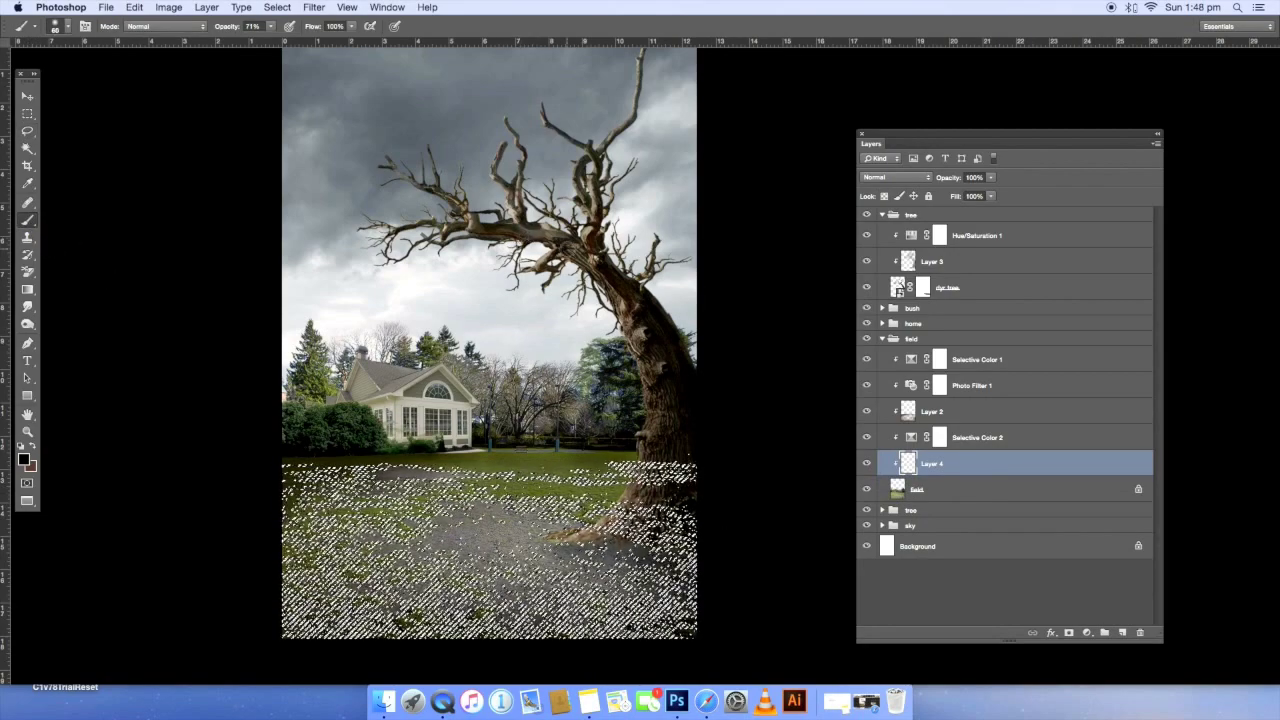
pyautogui.keyDown('alt'); pyautogui.click(506, 522); pyautogui.keyUp('alt')
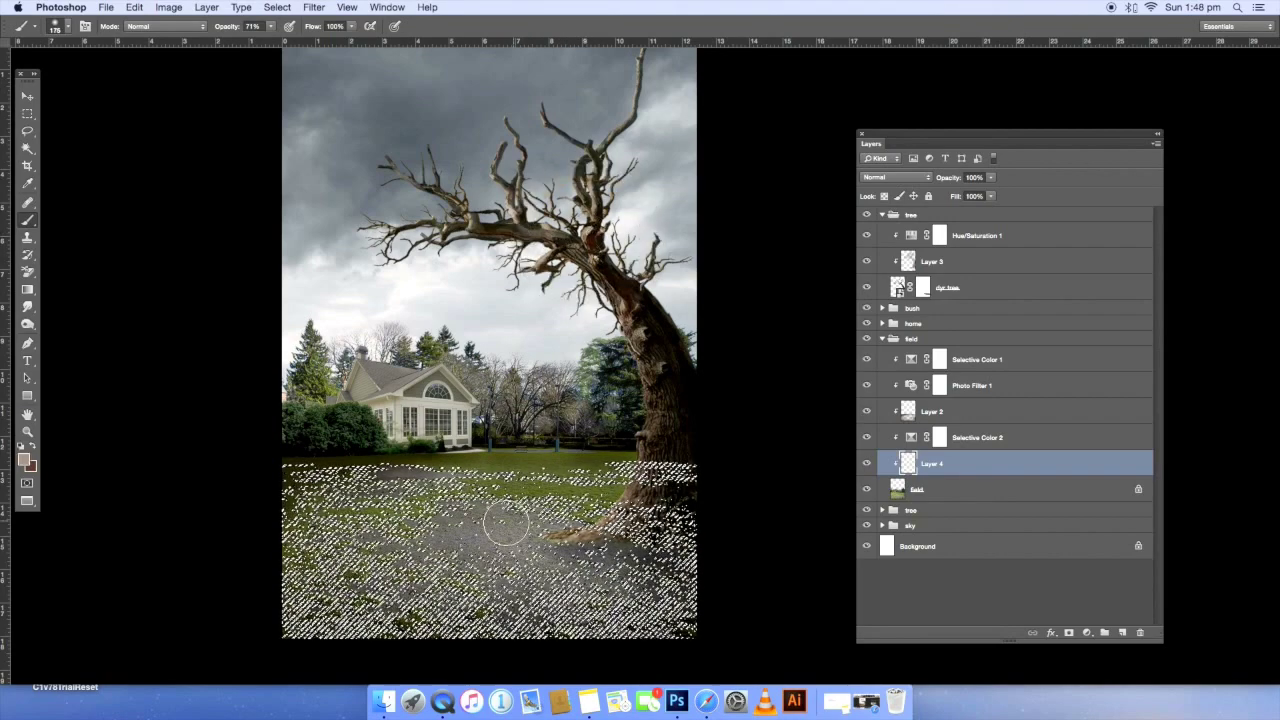
pyautogui.moveTo(590, 545)
pyautogui.mouseDown()
pyautogui.moveTo(586, 586)
pyautogui.moveTo(500, 500)
pyautogui.moveTo(333, 500)
pyautogui.mouseUp()
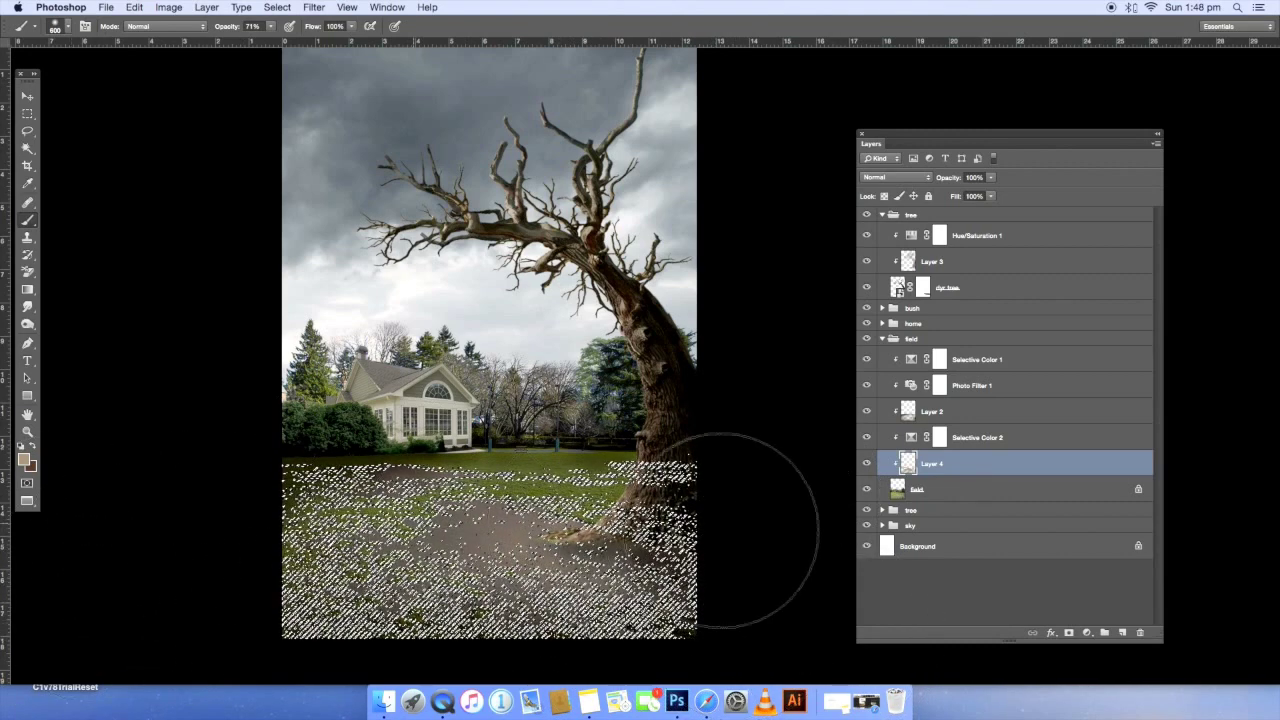
pyautogui.hotkey('ctrl', 'd')
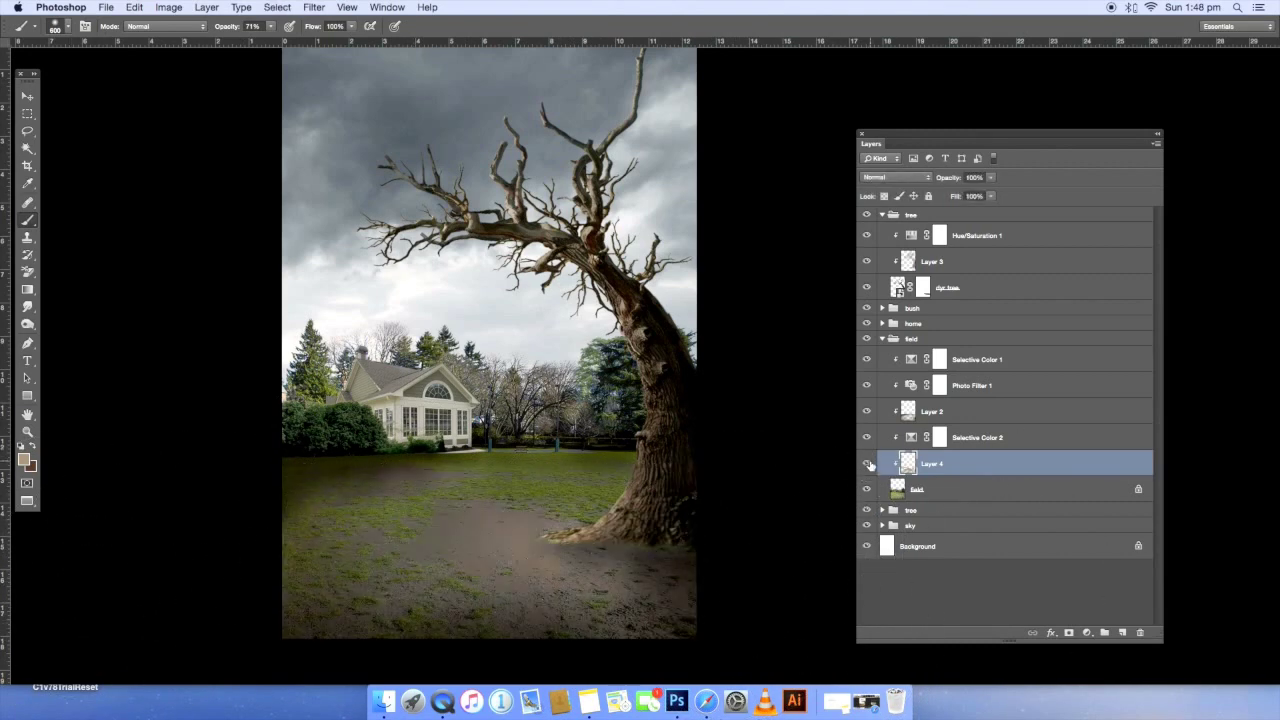
# - Set Layer 4 to Color blending and give the bush a Warming (85) Photo Filter at 100% density
pyautogui.click(890, 177)
pyautogui.click(876, 432)
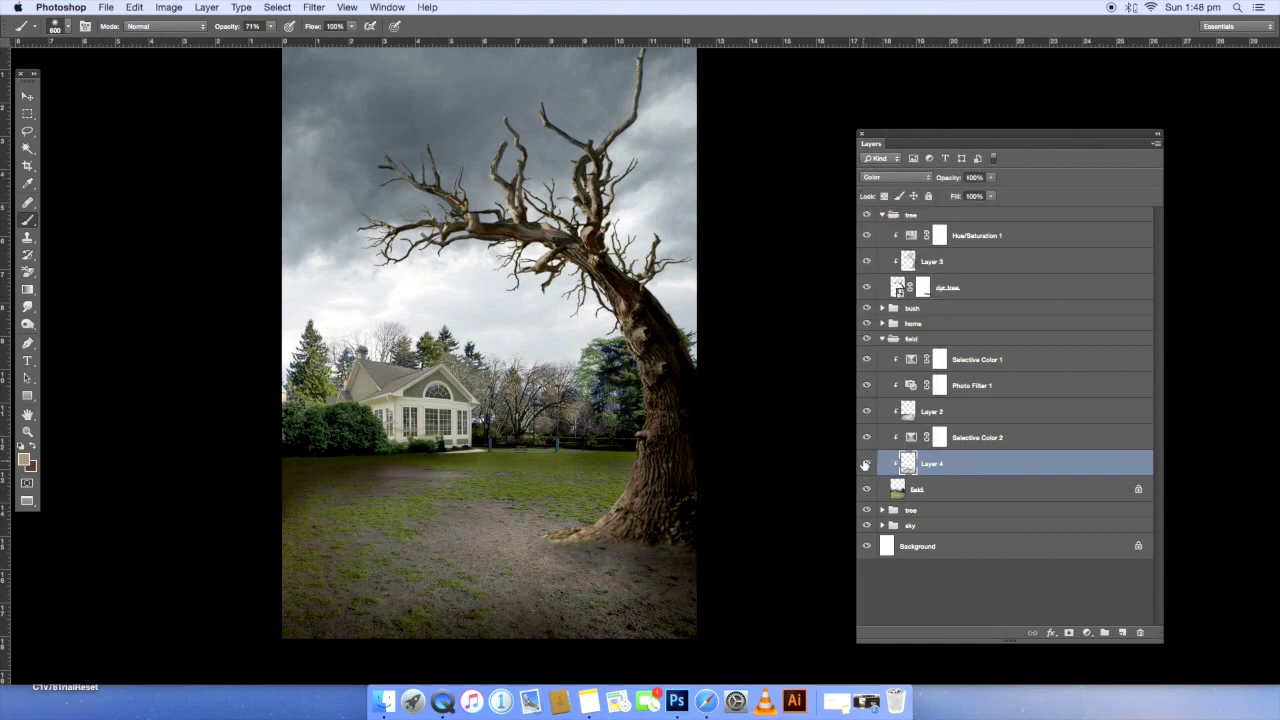
pyautogui.click(1087, 634)
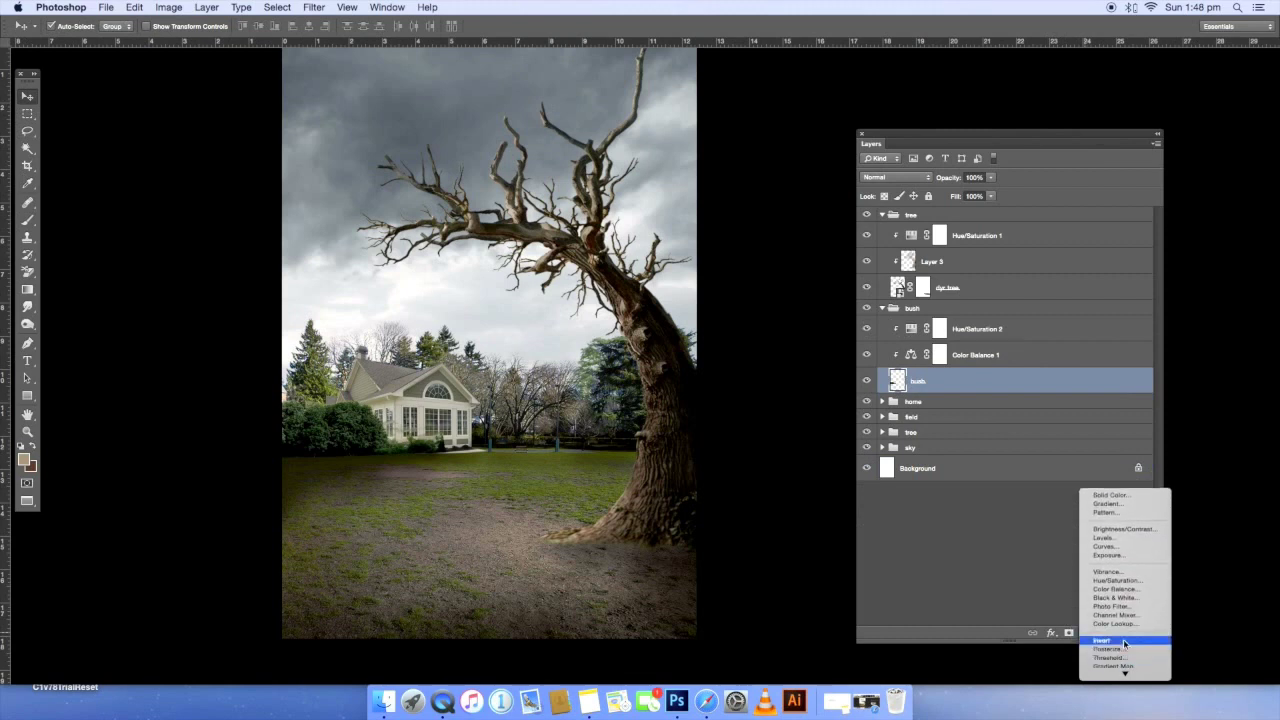
pyautogui.click(1117, 607)
pyautogui.moveTo(736, 363); pyautogui.dragTo(844, 370)
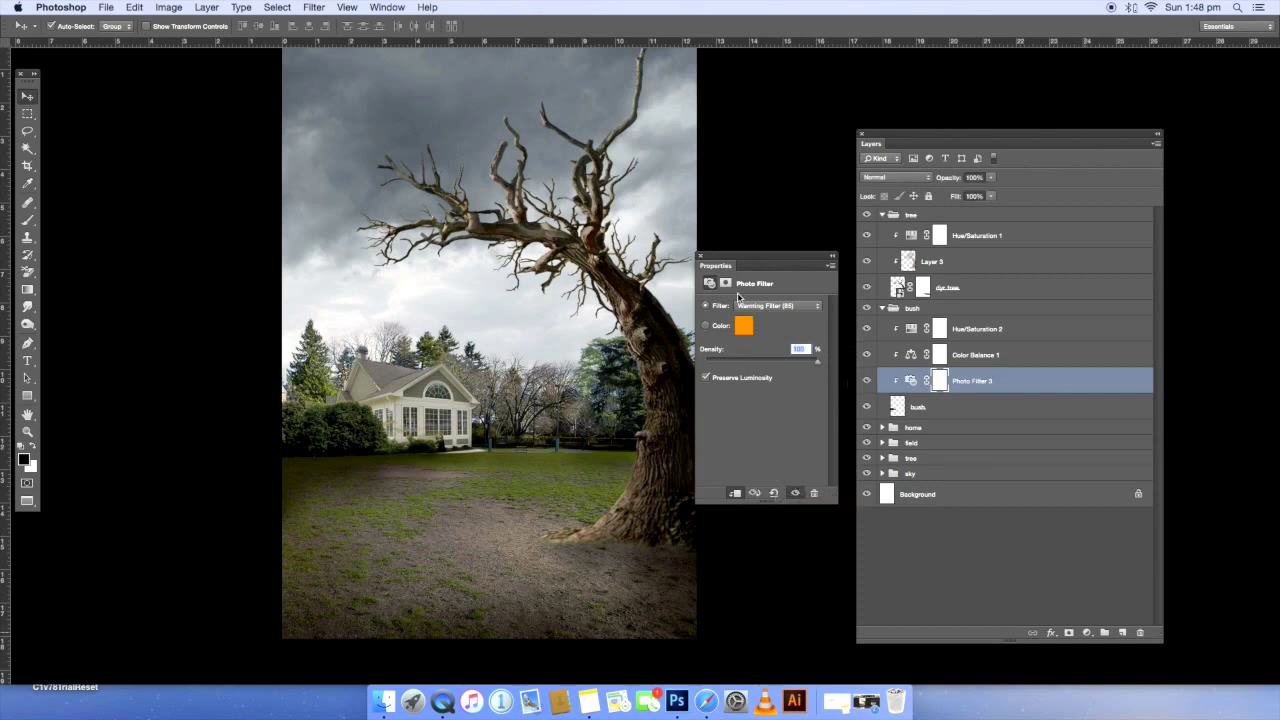
pyautogui.click(702, 258)
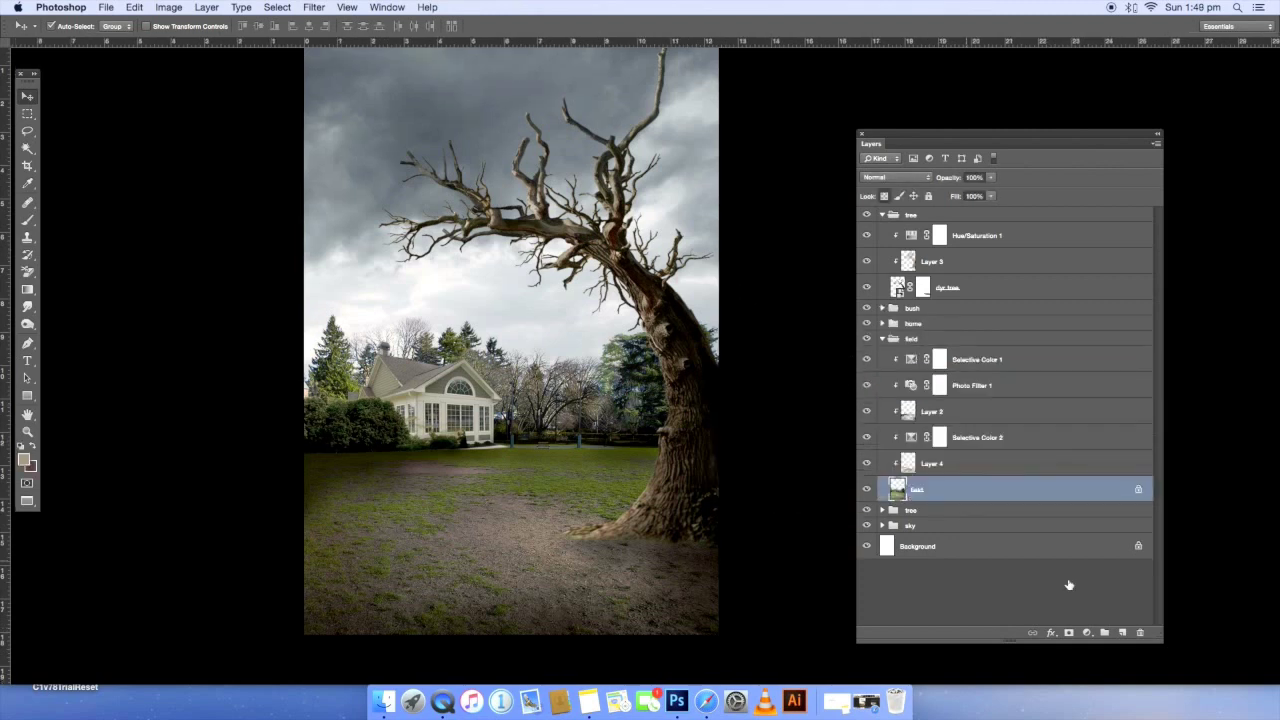
# - Add a Color-mode Layer 5 above the field and set the brush to 200 size, 35% opacity
pyautogui.click(1123, 633)
pyautogui.click(895, 178)
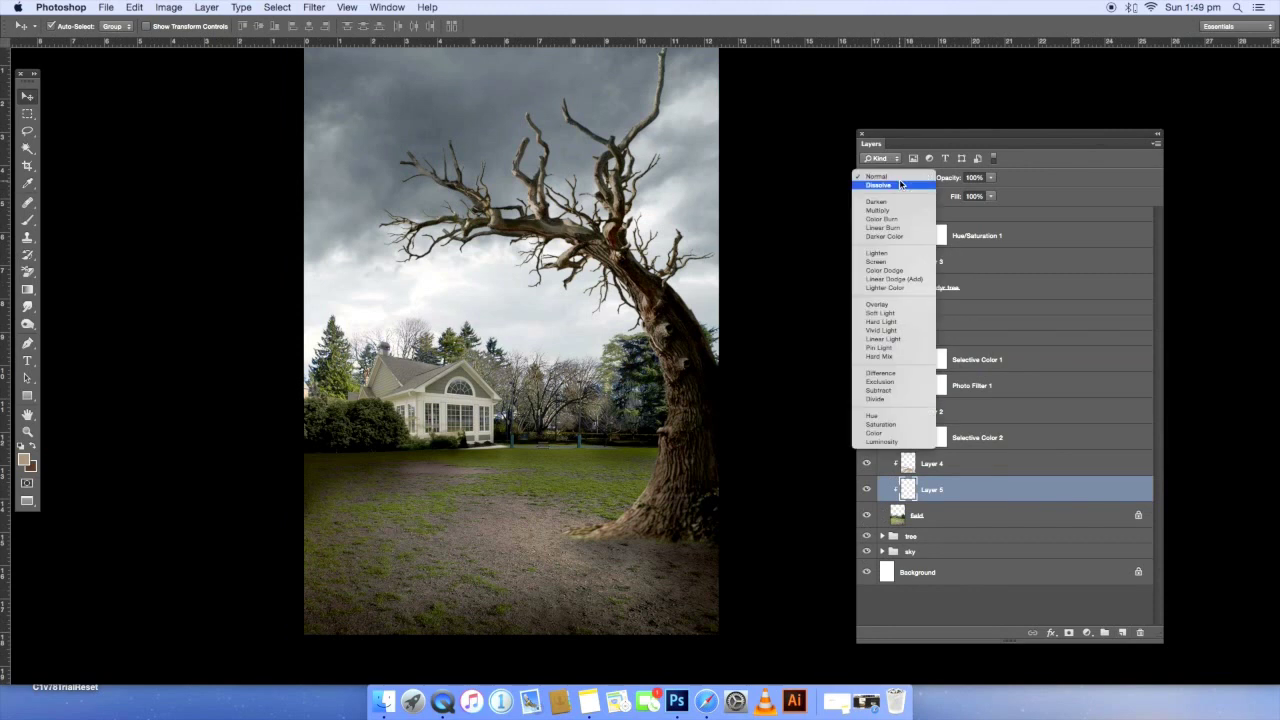
pyautogui.click(882, 437)
pyautogui.press('b')
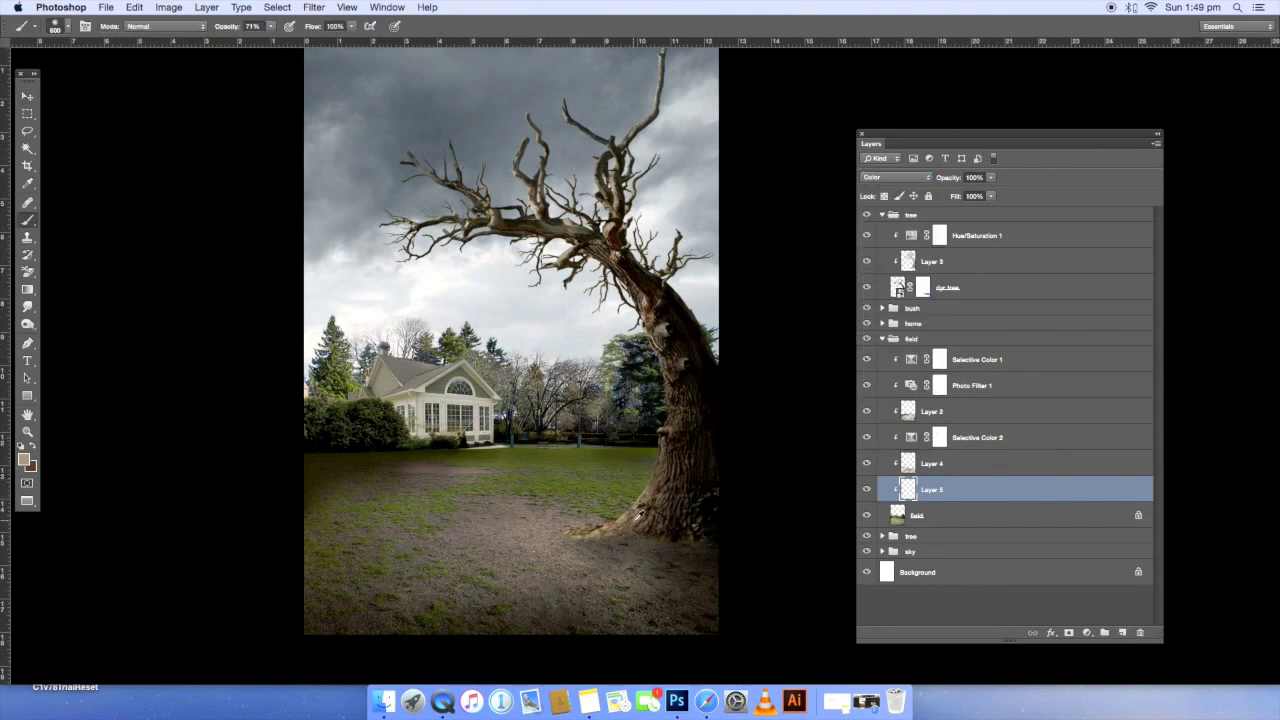
pyautogui.press(']')
pyautogui.press('[')
pyautogui.press('[')
pyautogui.press(']')
pyautogui.press(']')
pyautogui.press('3')
pyautogui.press('5')
pyautogui.press(']')
pyautogui.press('[')
pyautogui.press('[')
pyautogui.press('[')
pyautogui.press(']')
pyautogui.press(']')
pyautogui.press(']')
pyautogui.press('[')
pyautogui.press('[')
pyautogui.press('[')
pyautogui.press(']')
pyautogui.press(']')
pyautogui.press(']')
pyautogui.press('[')
pyautogui.press('[')
pyautogui.press('[')
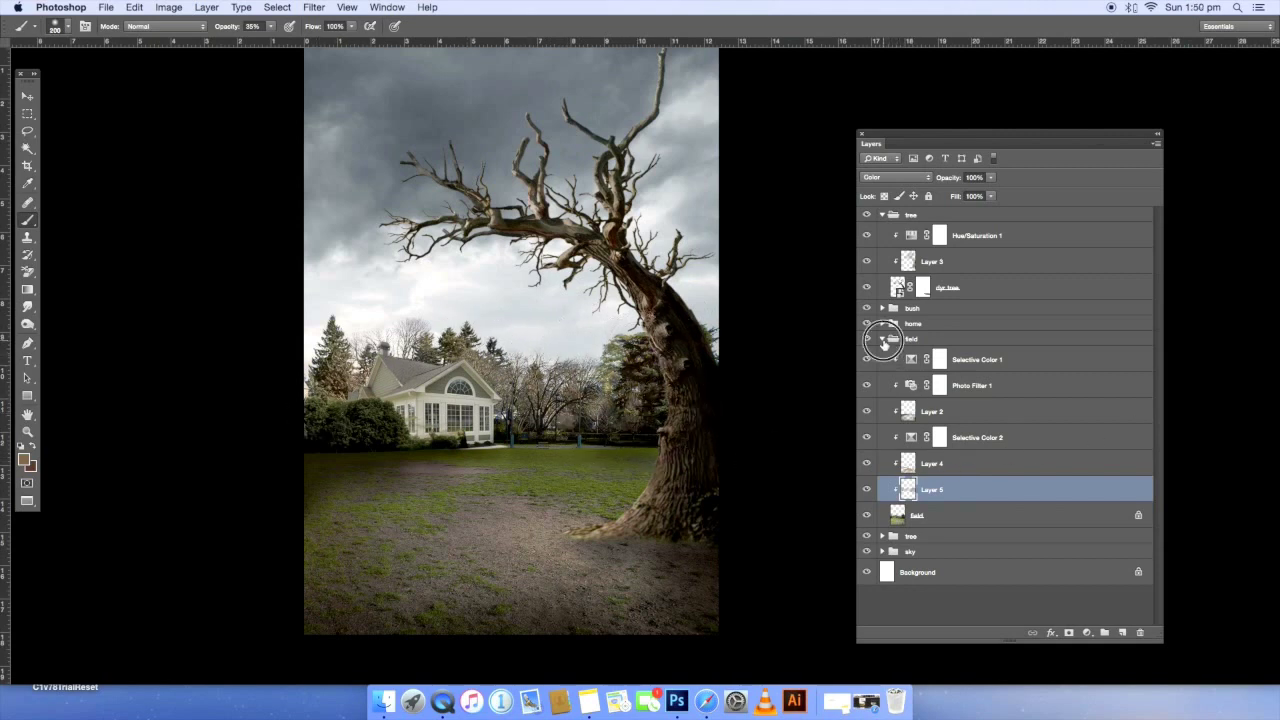
# - Add a clipped Color-mode Layer 6 above the bush and paint over the left bush to mute it
pyautogui.click(883, 340)
pyautogui.click(883, 309)
pyautogui.click(952, 410)
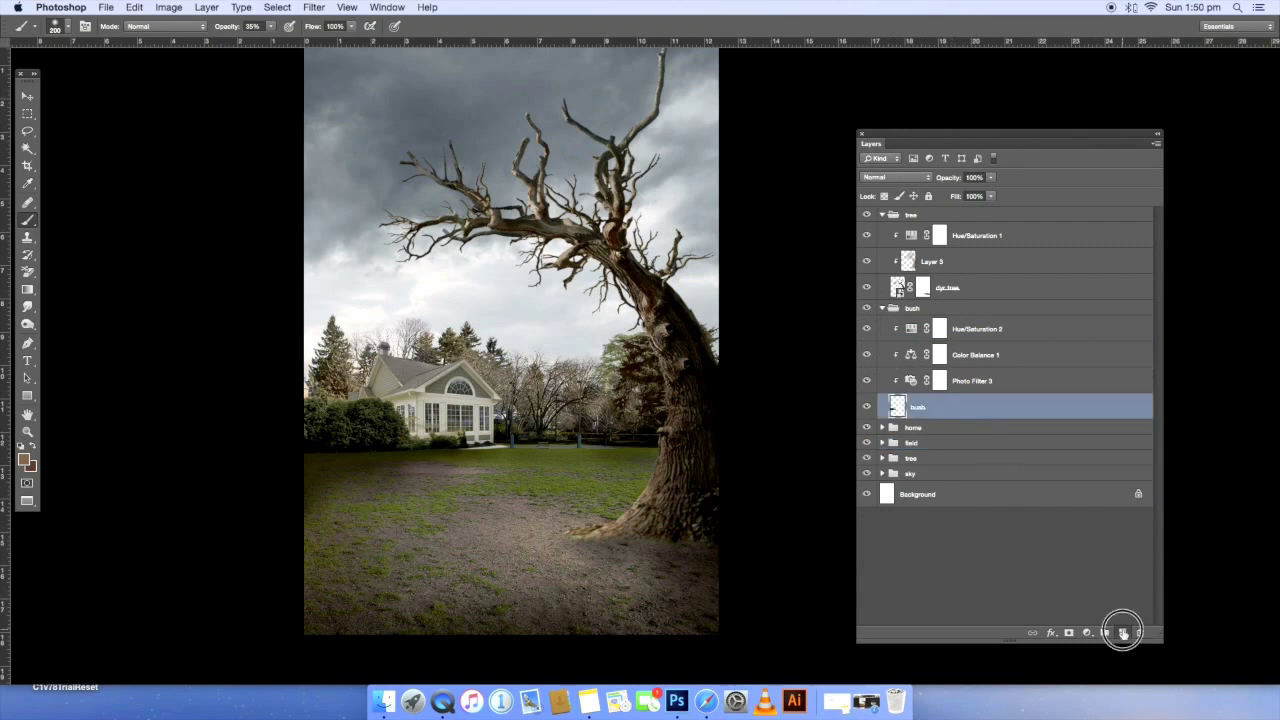
pyautogui.click(1122, 632)
pyautogui.click(895, 177)
pyautogui.click(880, 425)
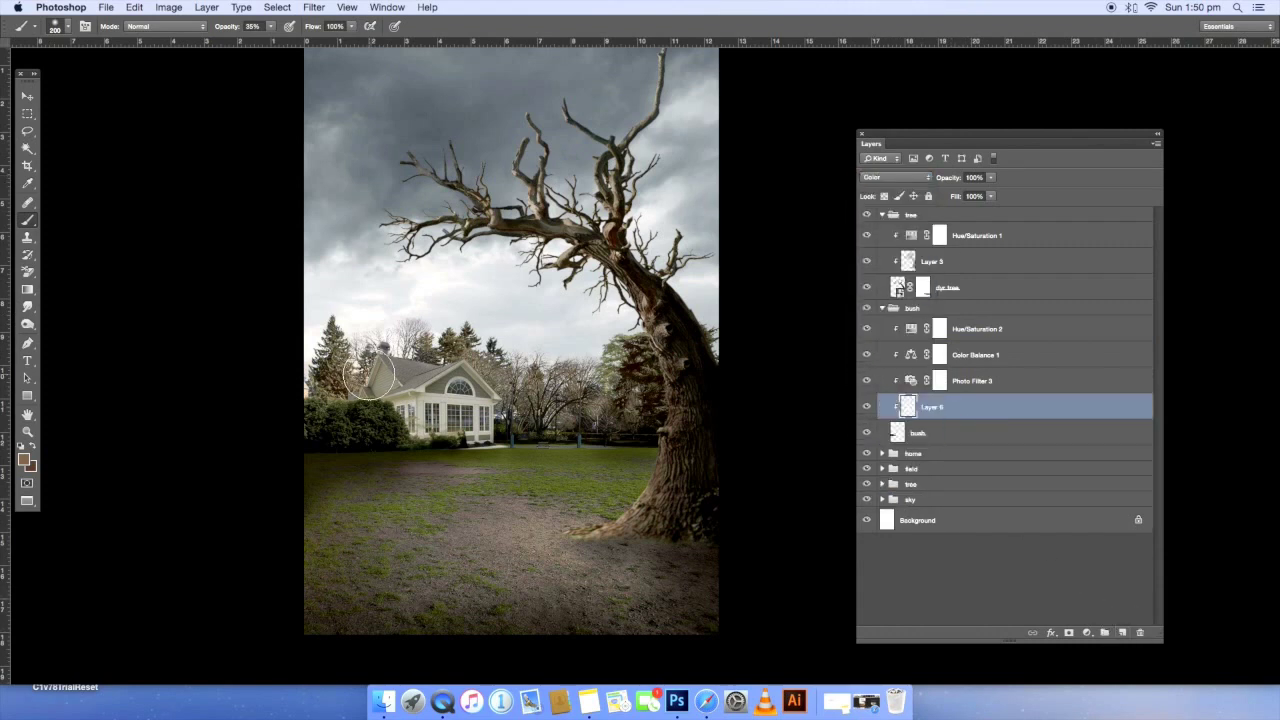
pyautogui.moveTo(376, 430); pyautogui.dragTo(337, 443)
# - Expand the sky group and select the sky image layer
pyautogui.press('v')
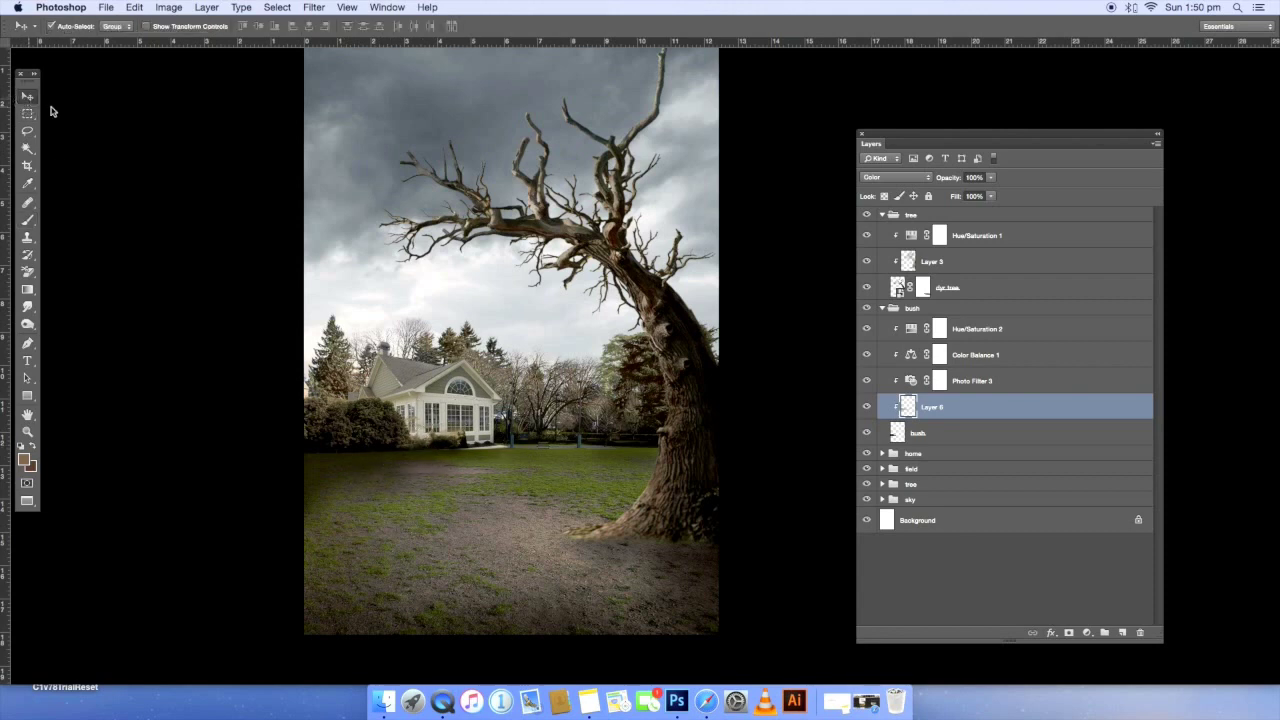
pyautogui.click(881, 499)
pyautogui.click(1000, 586)
pyautogui.click(1087, 632)
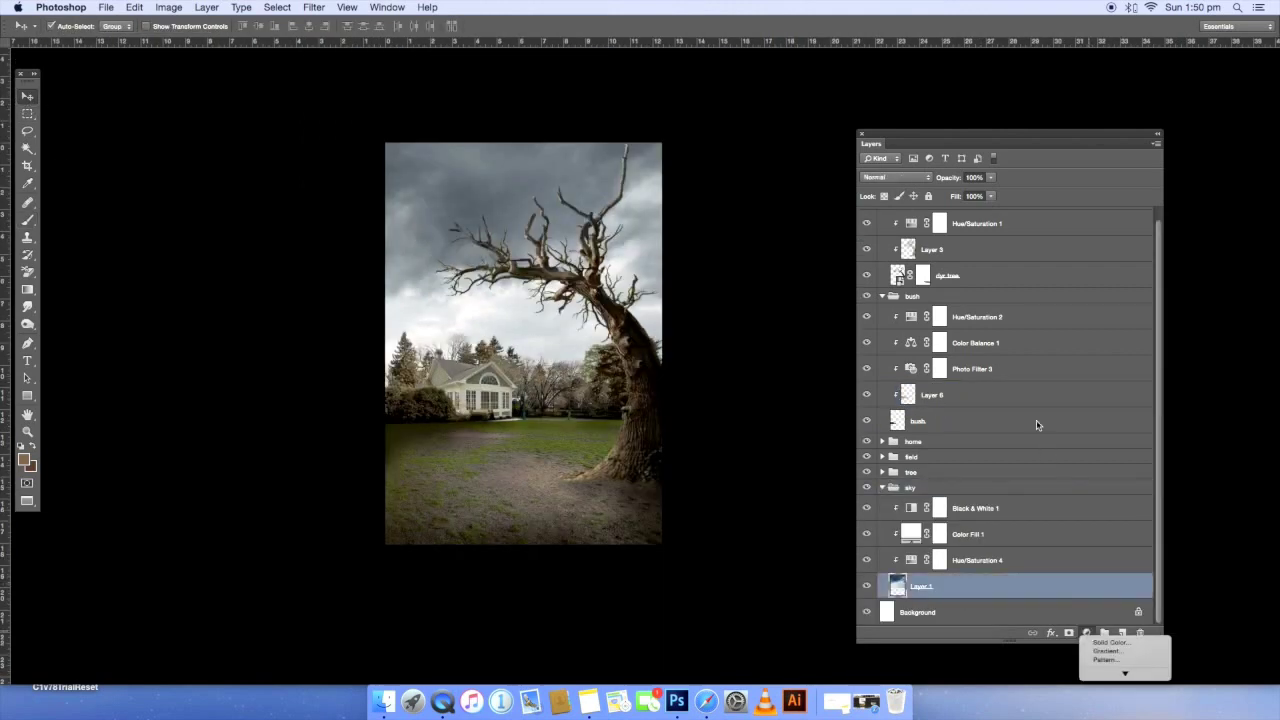
# - Clip a Warming Filter (85) Photo Filter to the sky's Layer 1 with raised density
pyautogui.click(1115, 610)
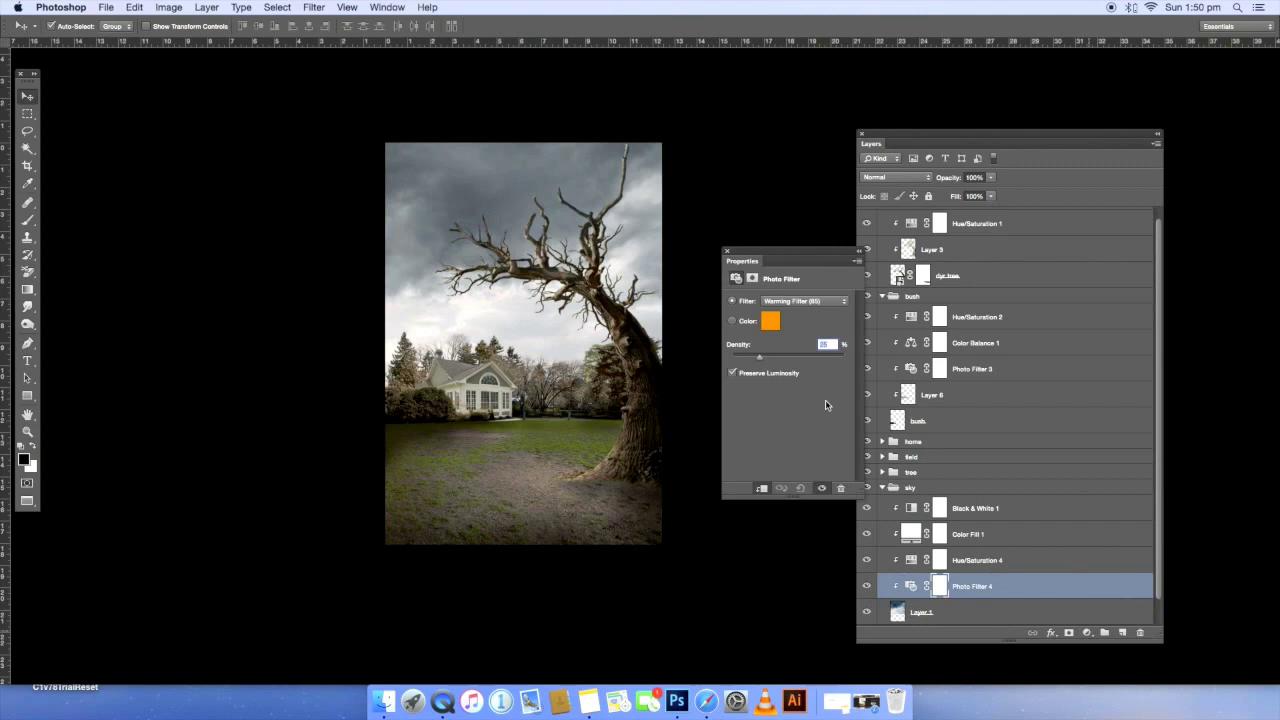
pyautogui.moveTo(792, 362)
pyautogui.mouseDown()
pyautogui.moveTo(828, 366)
pyautogui.moveTo(811, 365)
pyautogui.mouseUp()
pyautogui.click(821, 488)
pyautogui.click(727, 253)
pyautogui.click(555, 447)
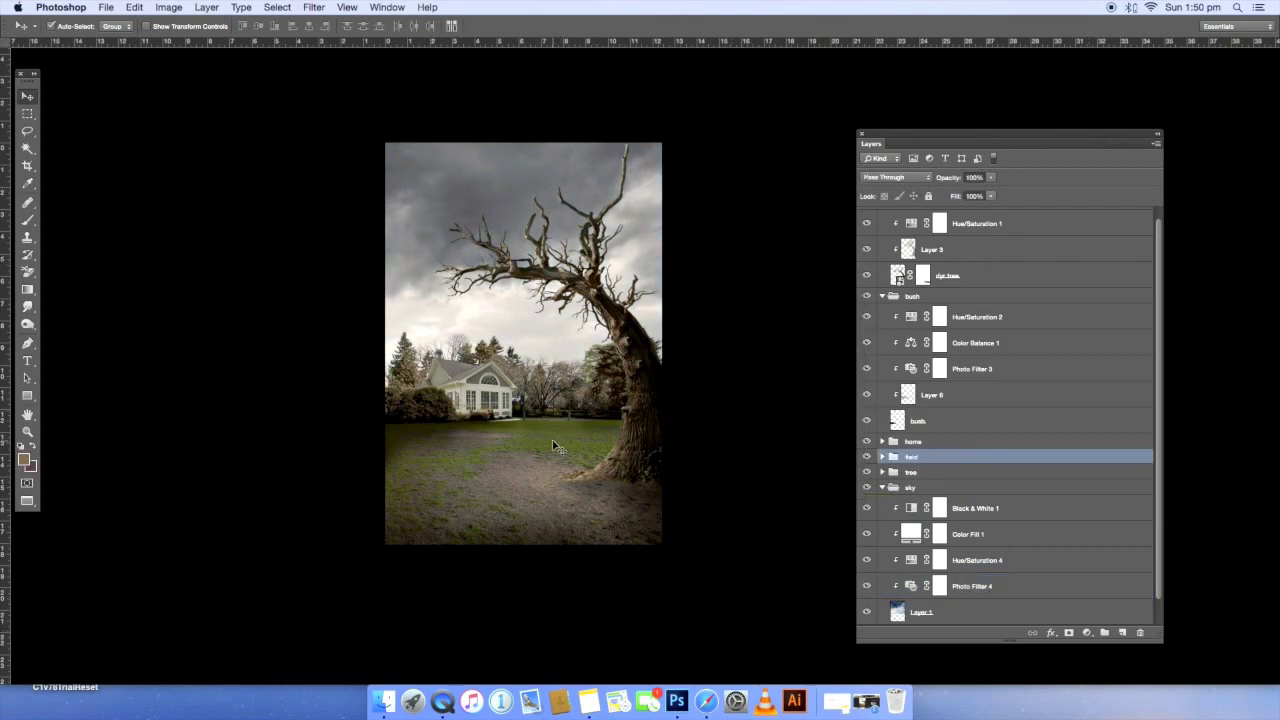
pyautogui.click(881, 487)
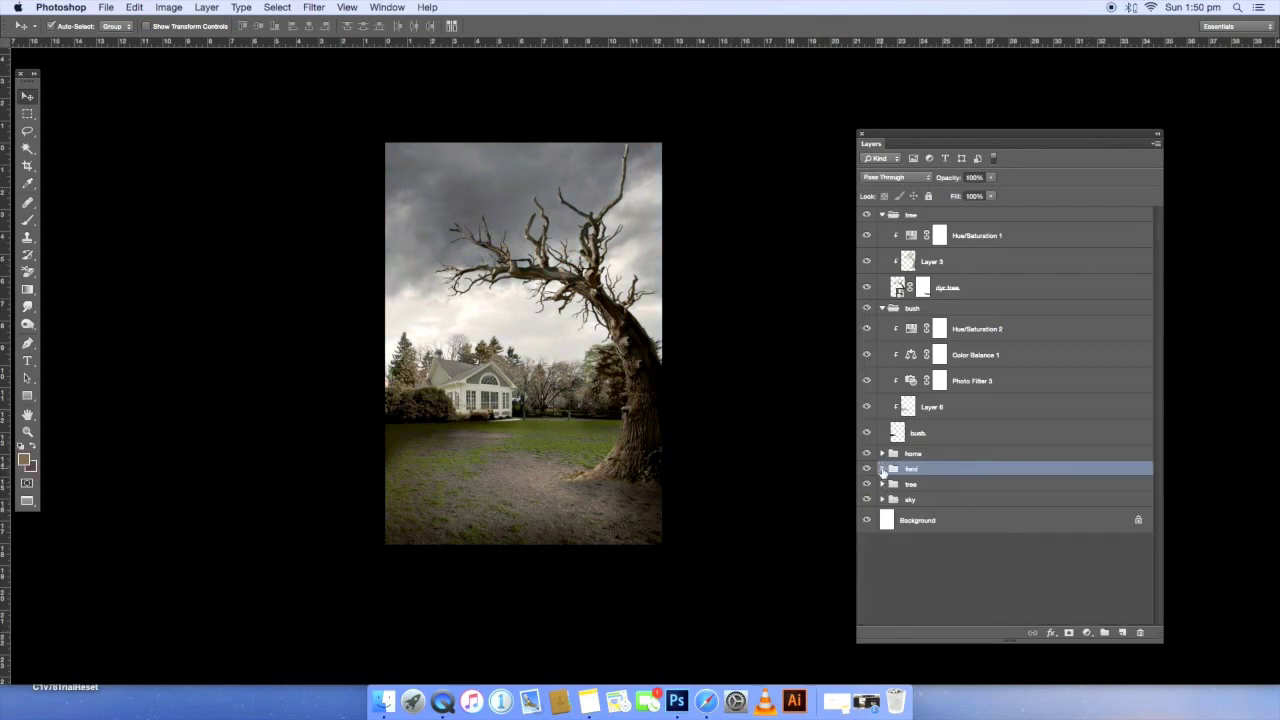
# - Add a Hue/Saturation adjustment above the field layer in the field group
pyautogui.click(882, 470)
pyautogui.scroll(-3, 988, 500)
pyautogui.click(908, 555)
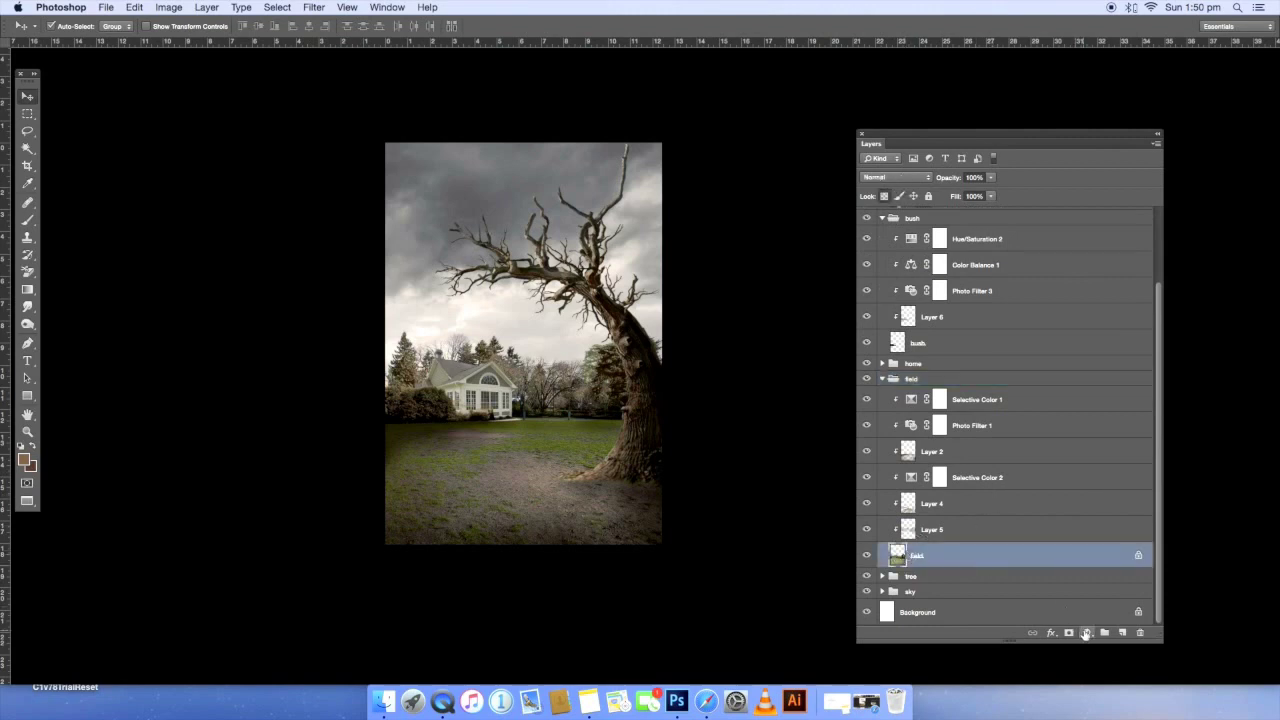
pyautogui.click(1086, 634)
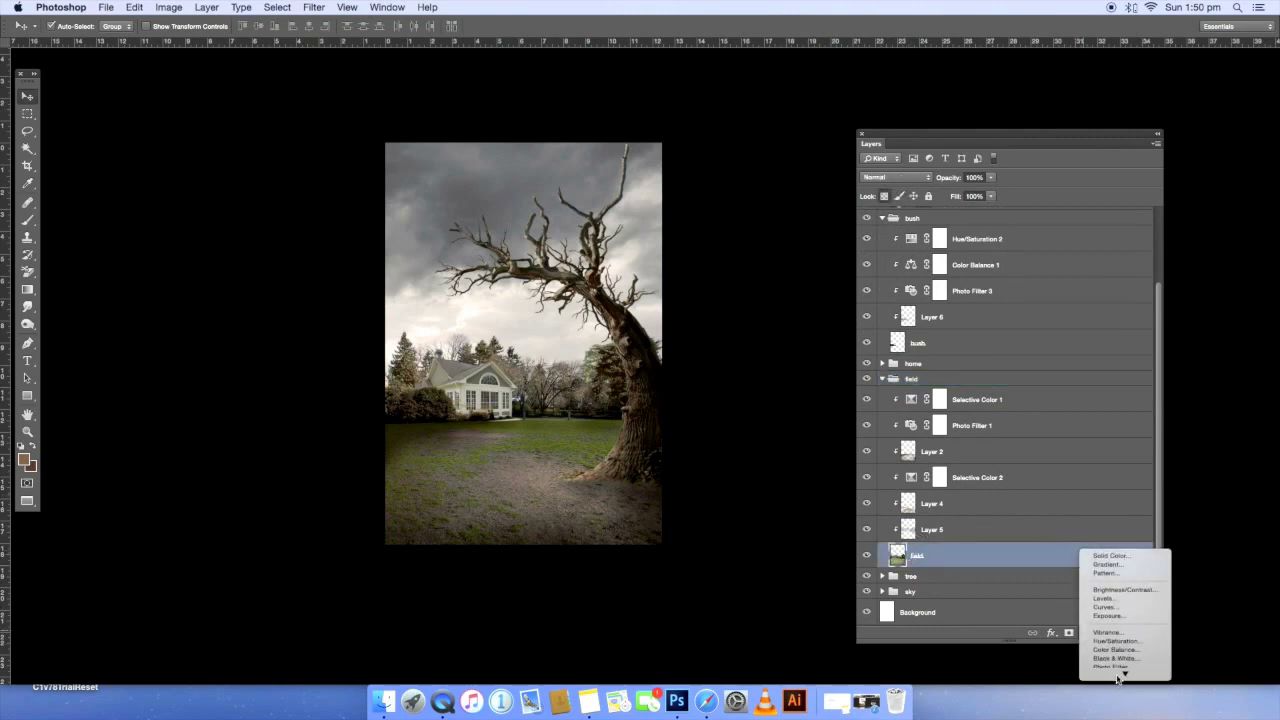
pyautogui.click(1115, 607)
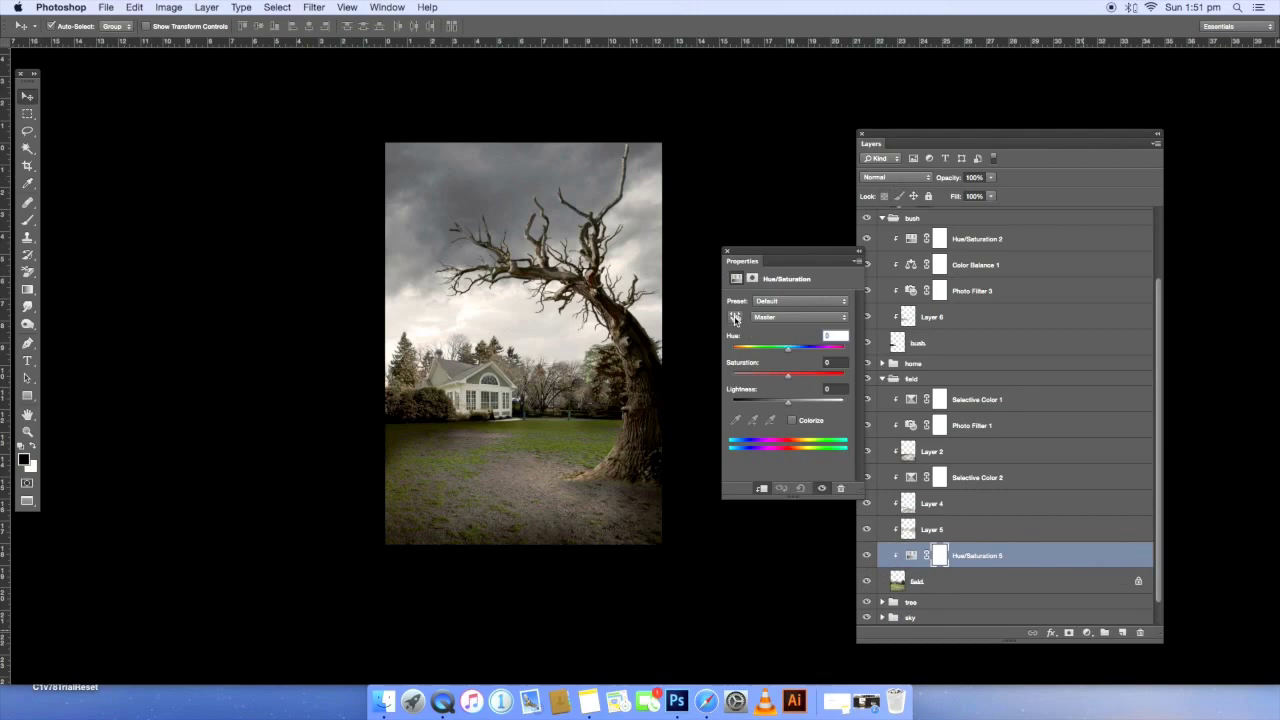
# - Shift the field's Yellows to Hue -24 and Saturation -35, comparing before and after
pyautogui.click(735, 318)
pyautogui.scroll(2, 556, 437)
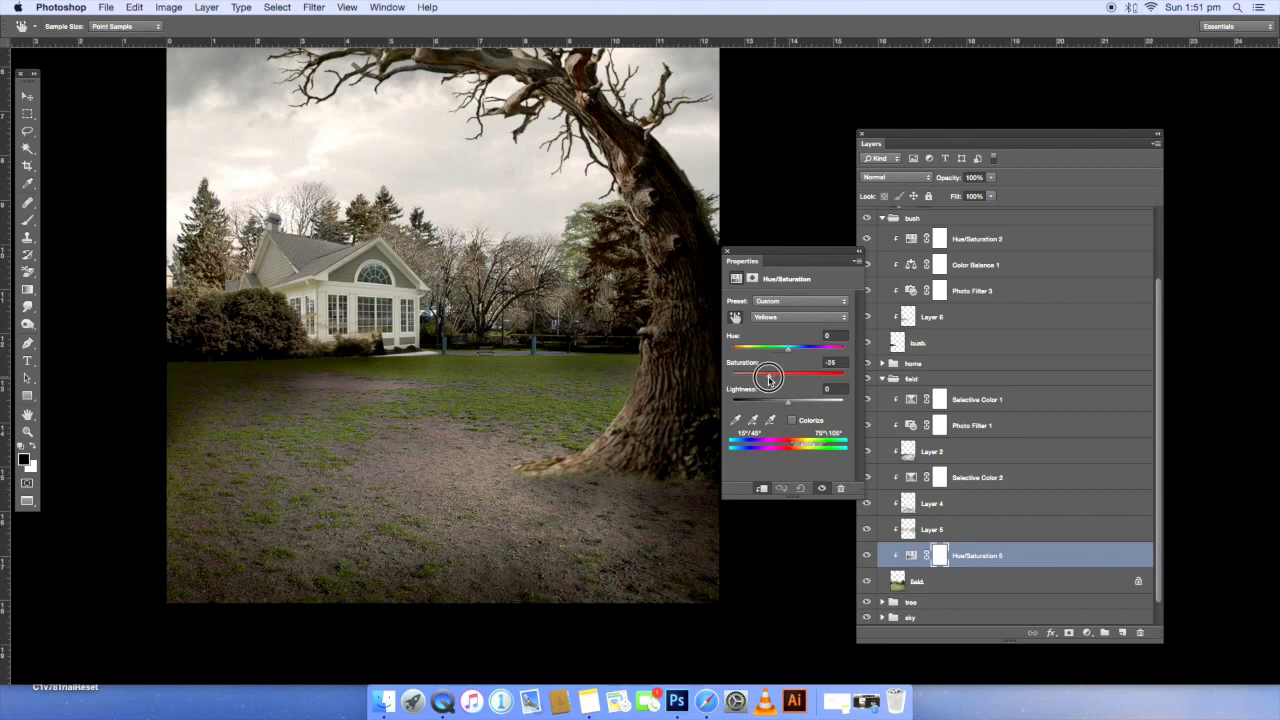
pyautogui.moveTo(803, 350); pyautogui.dragTo(766, 350)
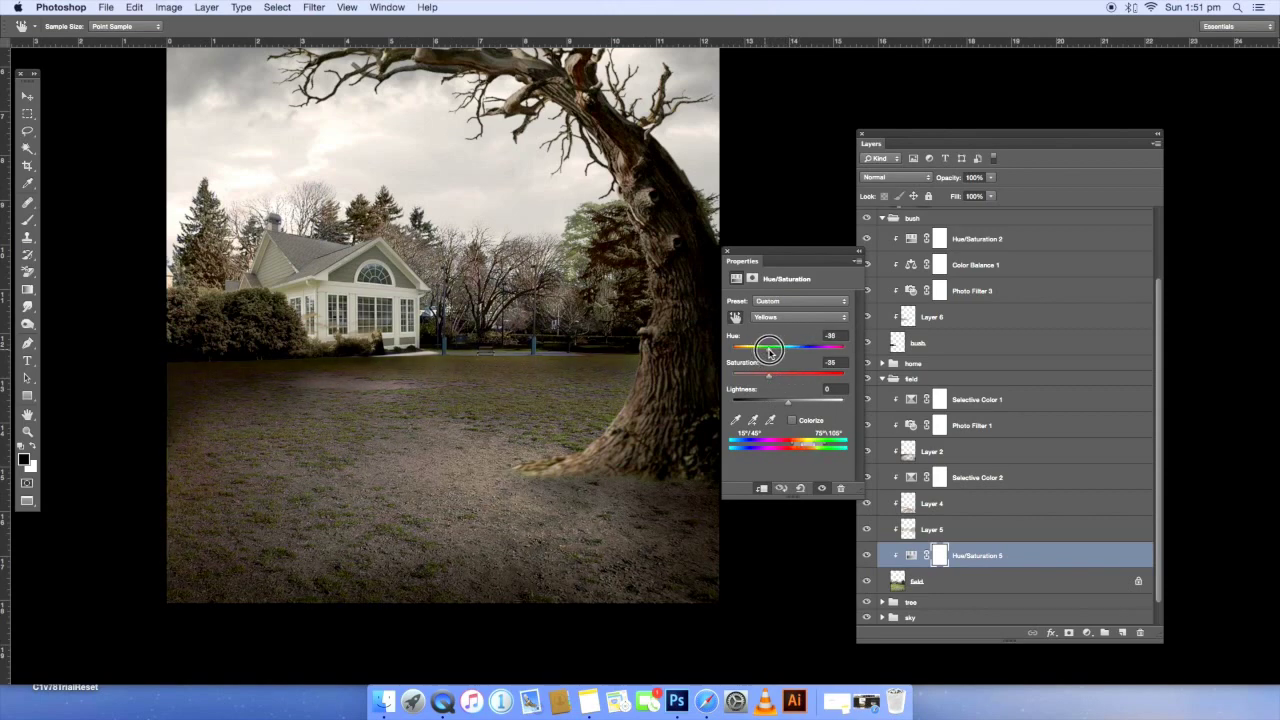
pyautogui.click(818, 486)
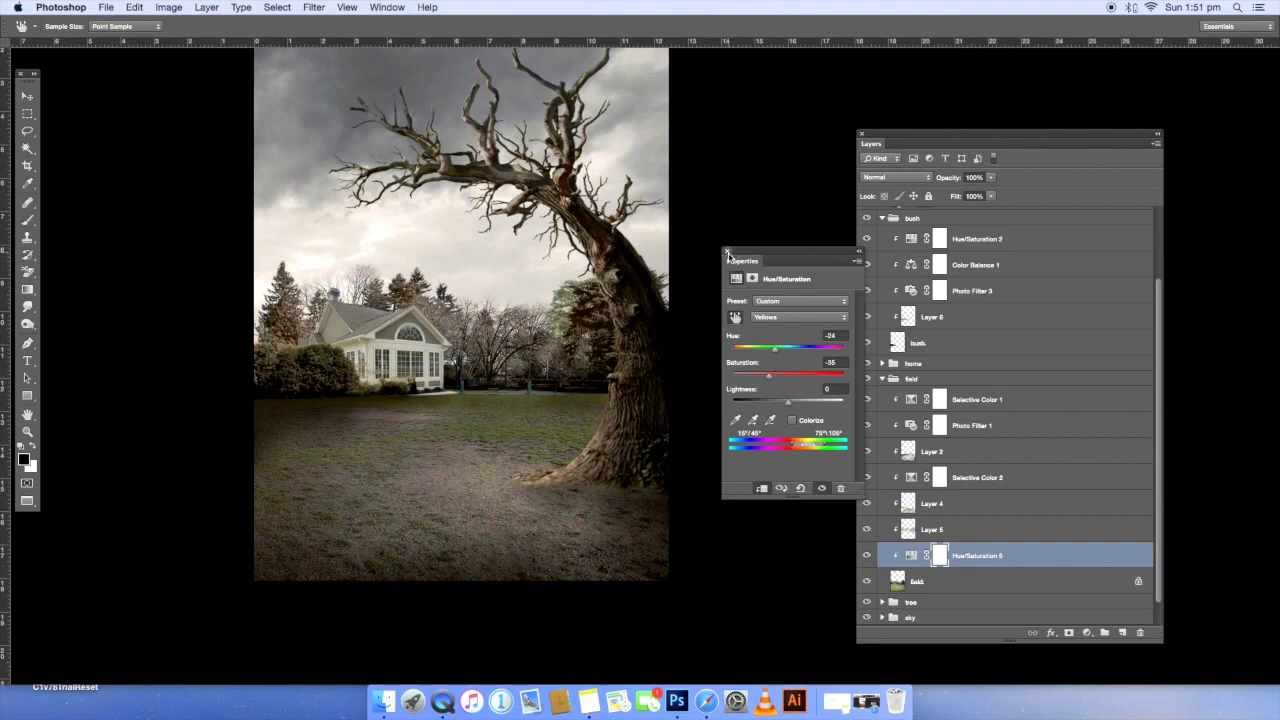
pyautogui.click(821, 490)
pyautogui.click(727, 251)
pyautogui.click(867, 555)
pyautogui.click(867, 555)
pyautogui.press('super+minus')
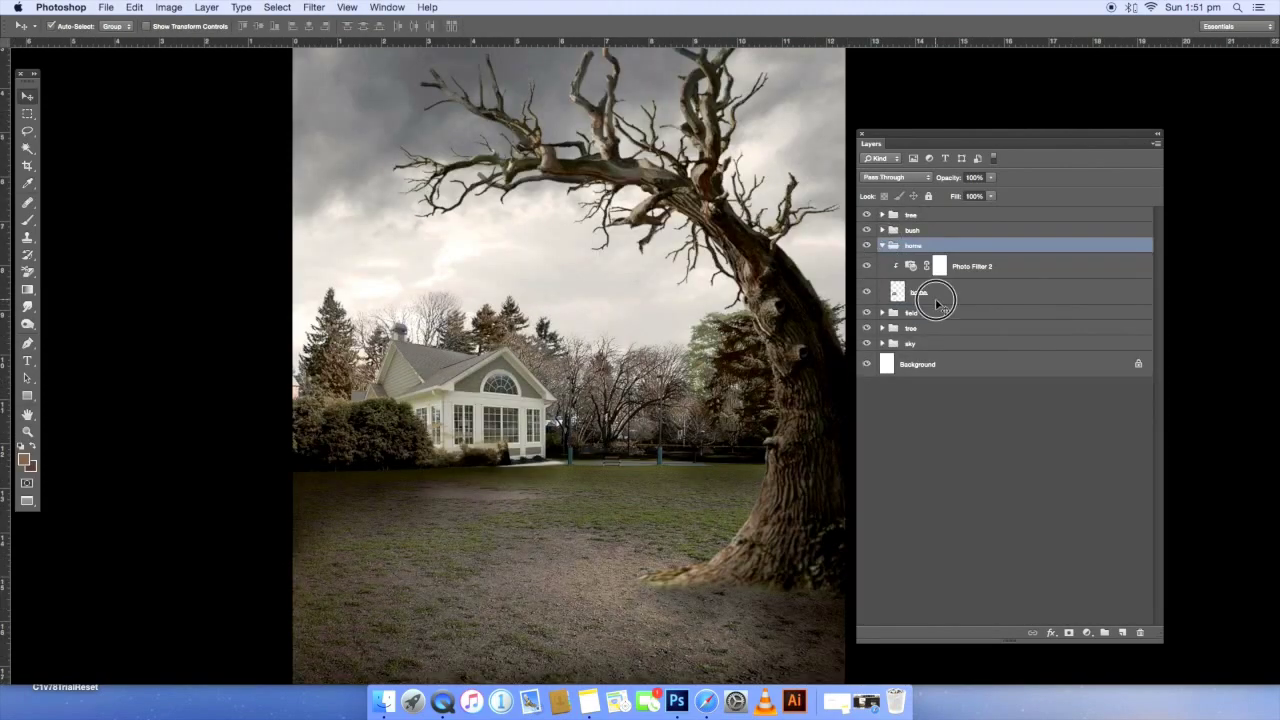
# - Trace a Pen path around the house's left side and bushes and make it a selection
pyautogui.click(937, 303)
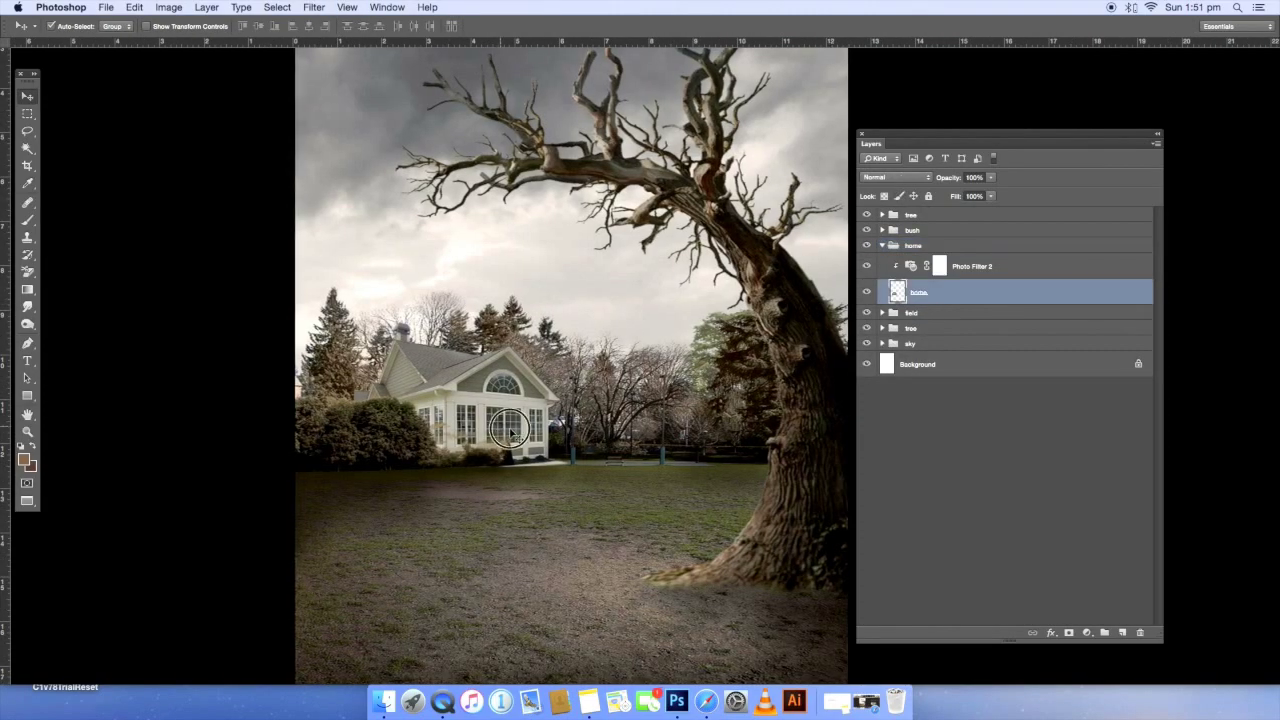
pyautogui.scroll(2, 540, 420)
pyautogui.click(540, 420)
pyautogui.press('p')
pyautogui.press('super+plus')
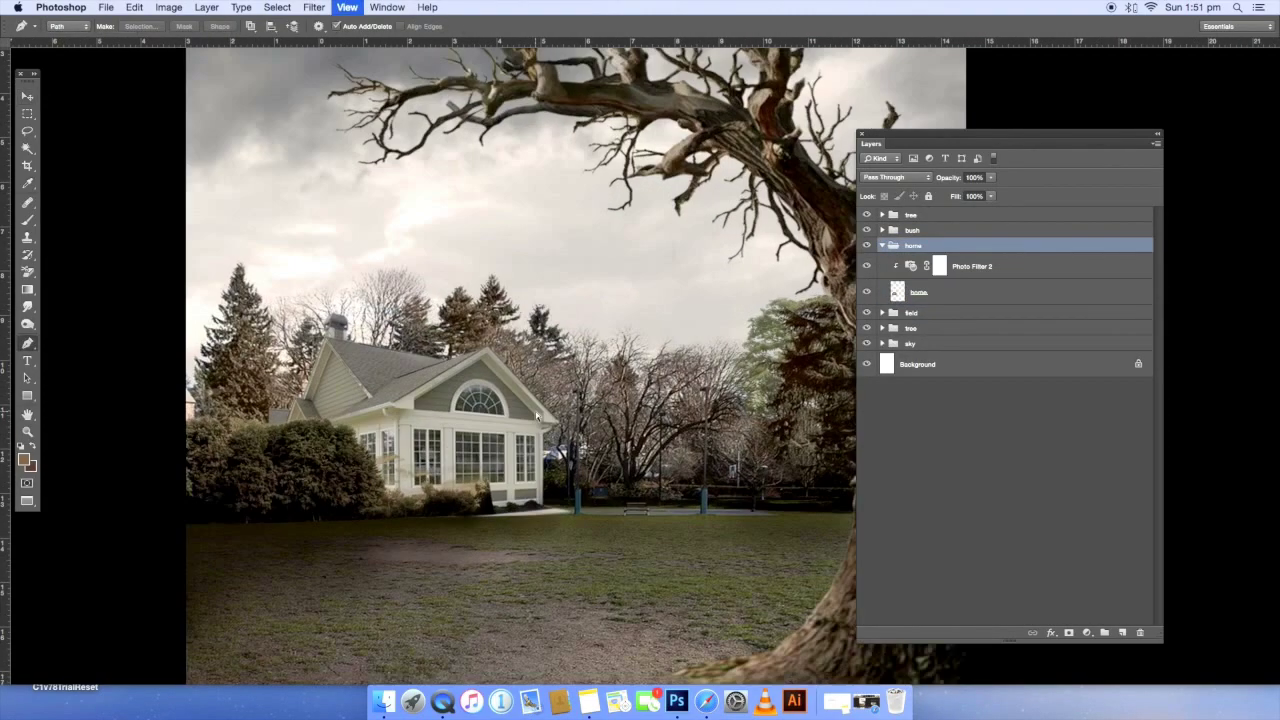
pyautogui.press('super+plus')
pyautogui.press('super+plus')
pyautogui.click(237, 355)
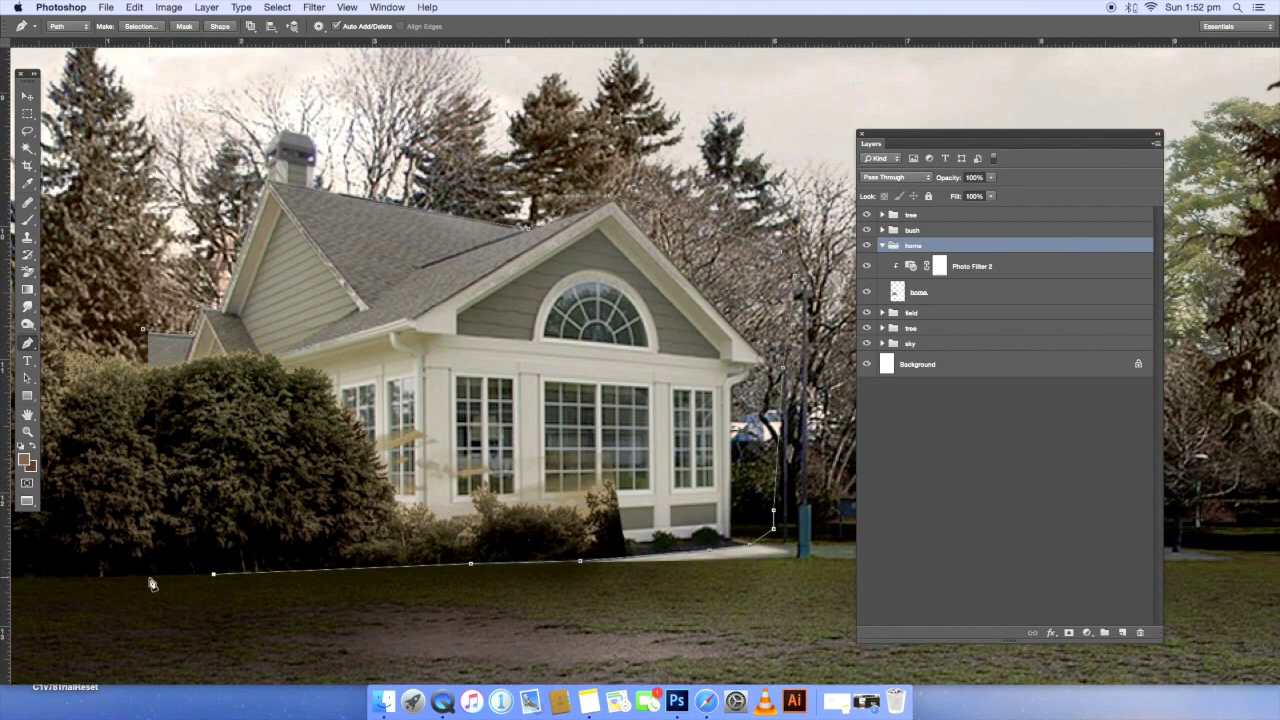
pyautogui.rightClick(353, 322)
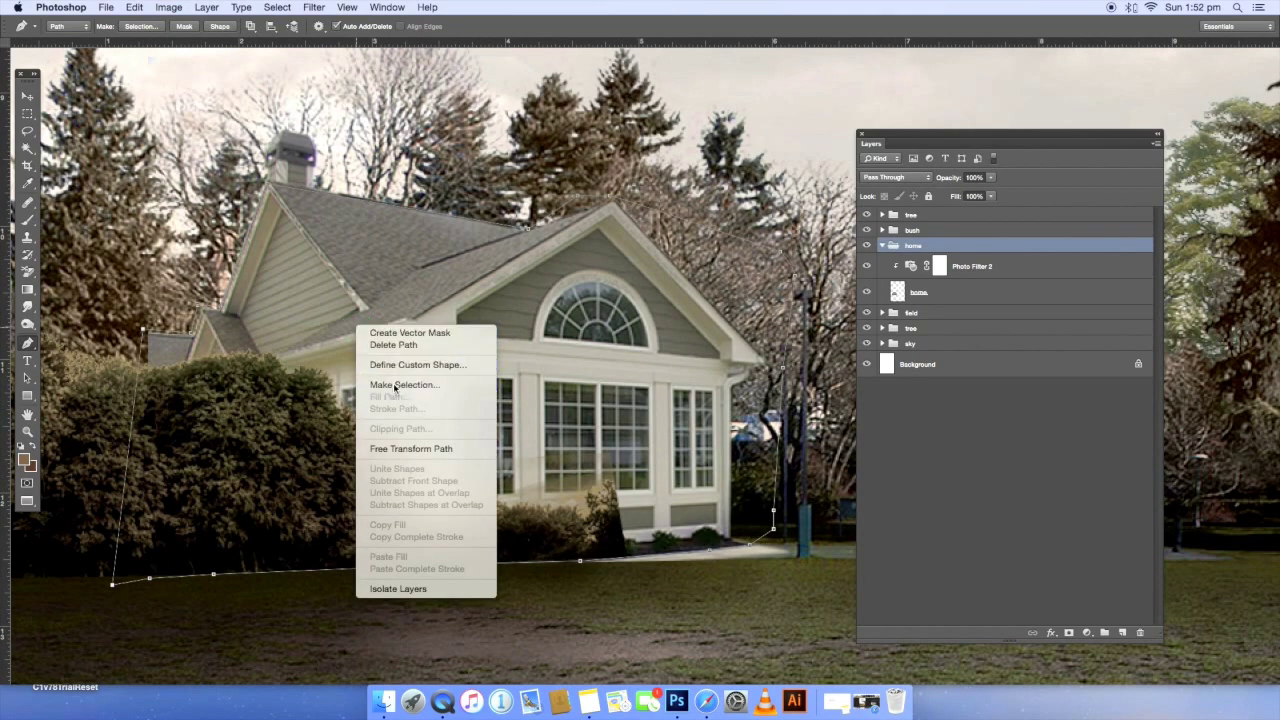
pyautogui.click(400, 385)
pyautogui.click(995, 240)
# - Darken the selected area with a masked Curves 1 (Input 147, Output 108)
pyautogui.click(930, 291)
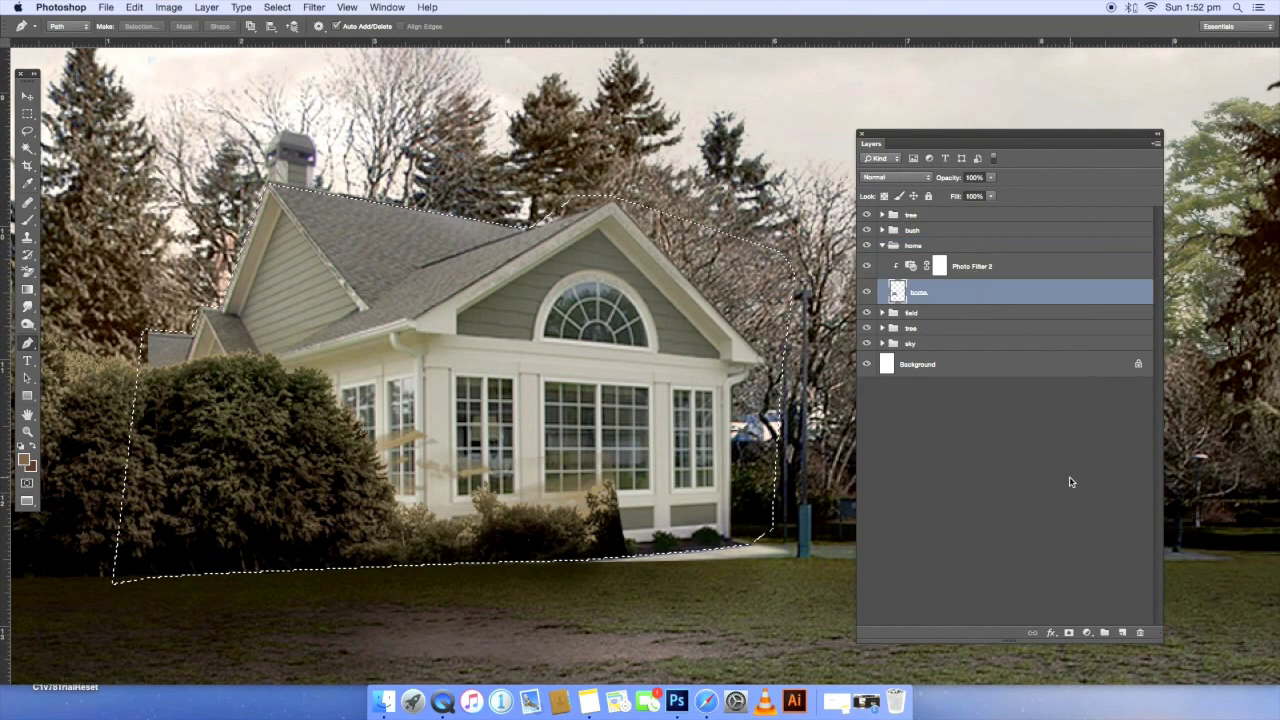
pyautogui.press('super+0')
pyautogui.moveTo(689, 545); pyautogui.dragTo(449, 534)
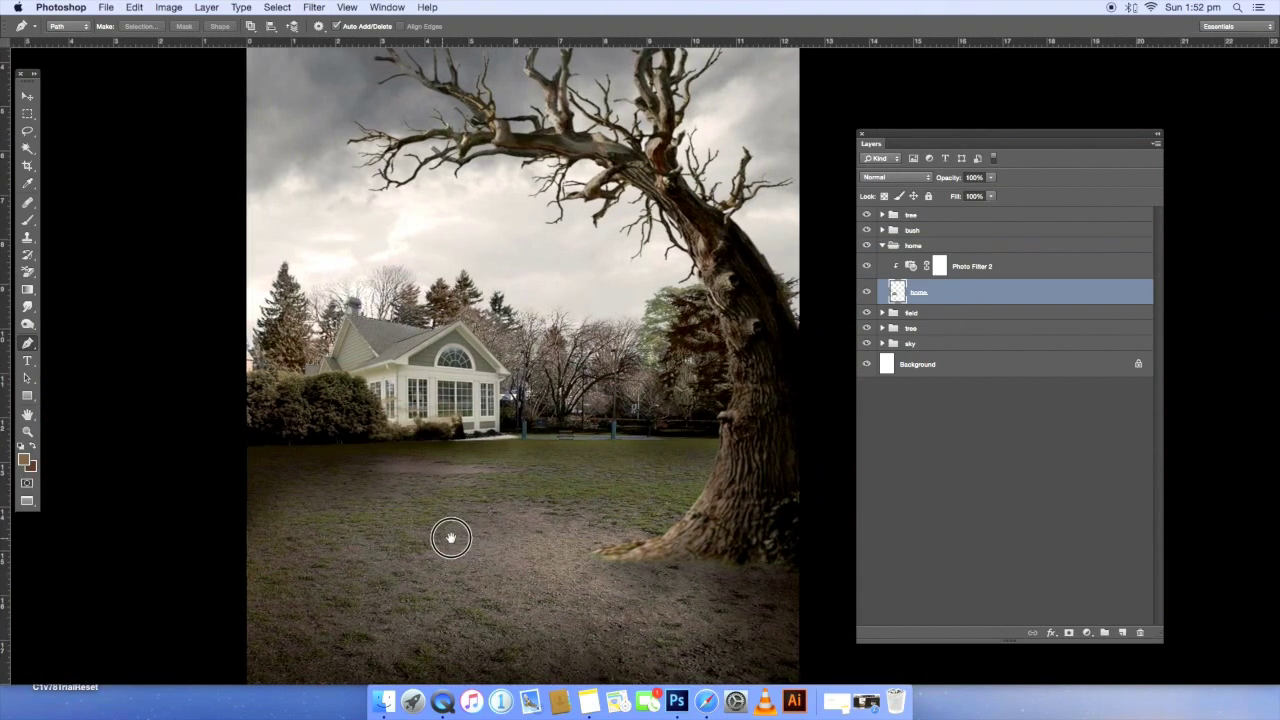
pyautogui.click(1087, 633)
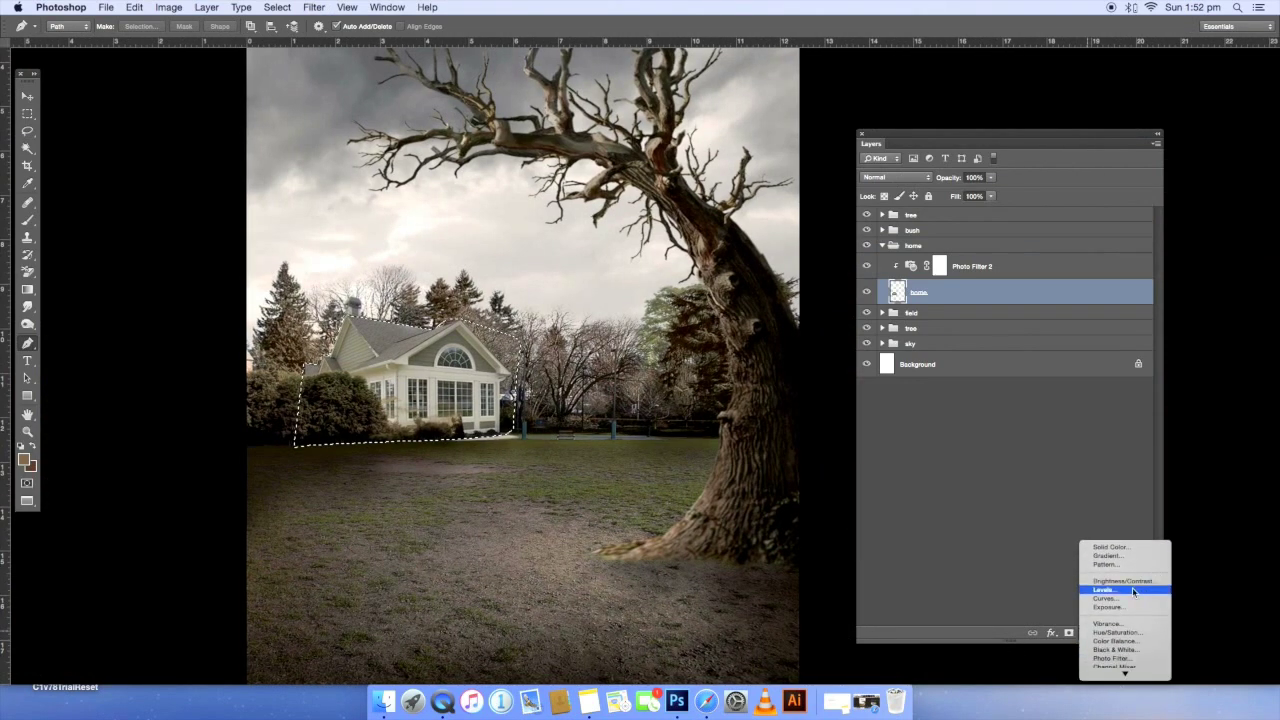
pyautogui.click(1115, 598)
pyautogui.moveTo(804, 371); pyautogui.dragTo(807, 383)
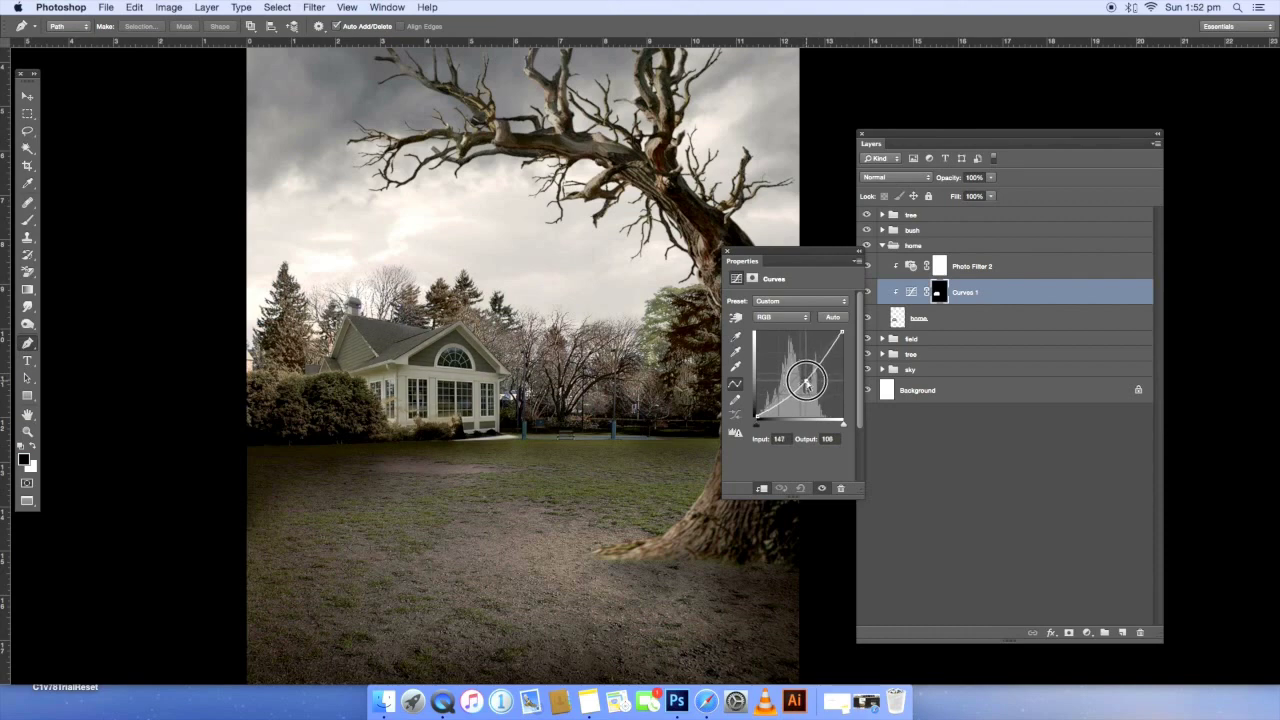
pyautogui.click(821, 489)
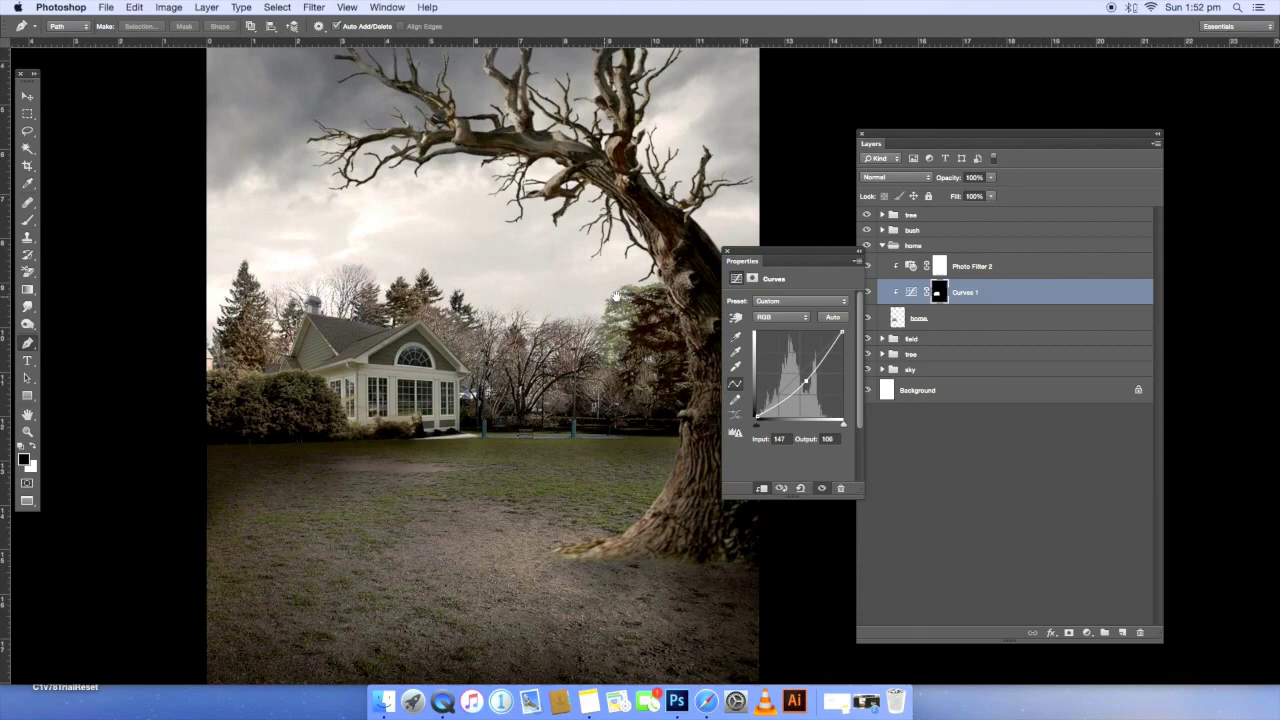
pyautogui.click(729, 256)
# - Zoom in on the house front and begin a path around it
pyautogui.press('super+minus')
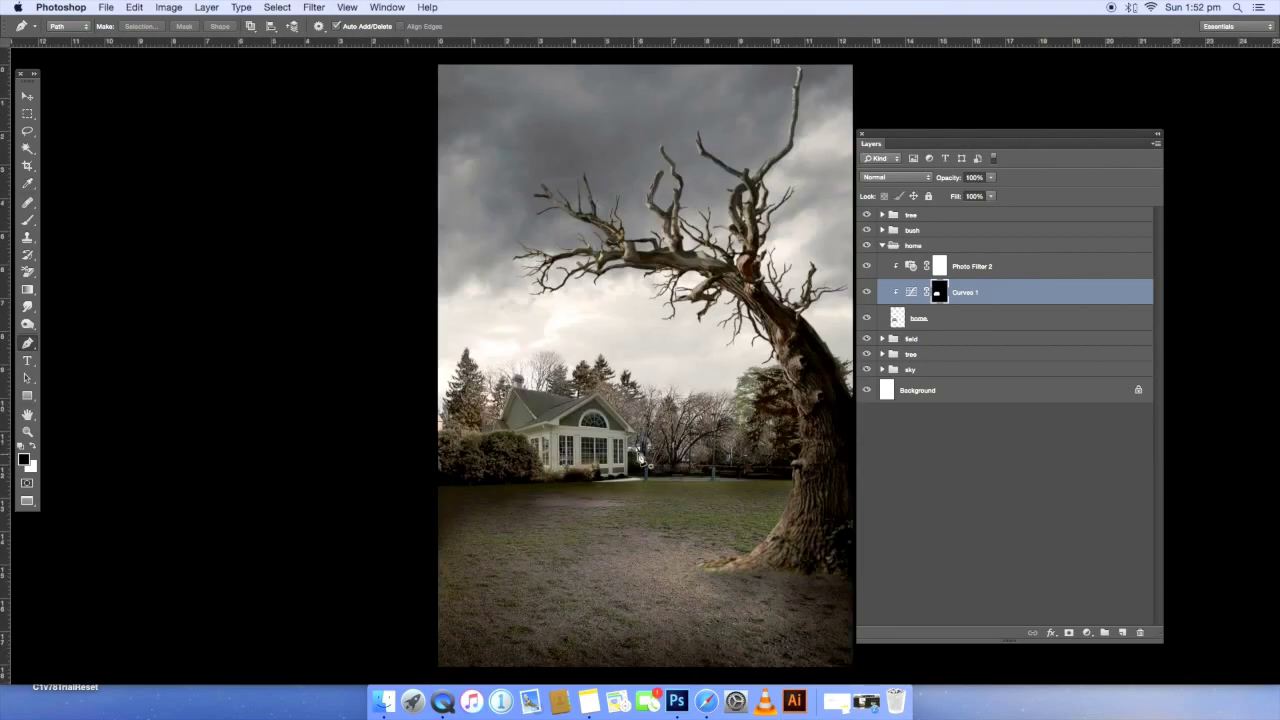
pyautogui.hscroll(3, 549, 471)
pyautogui.press('super+plus')
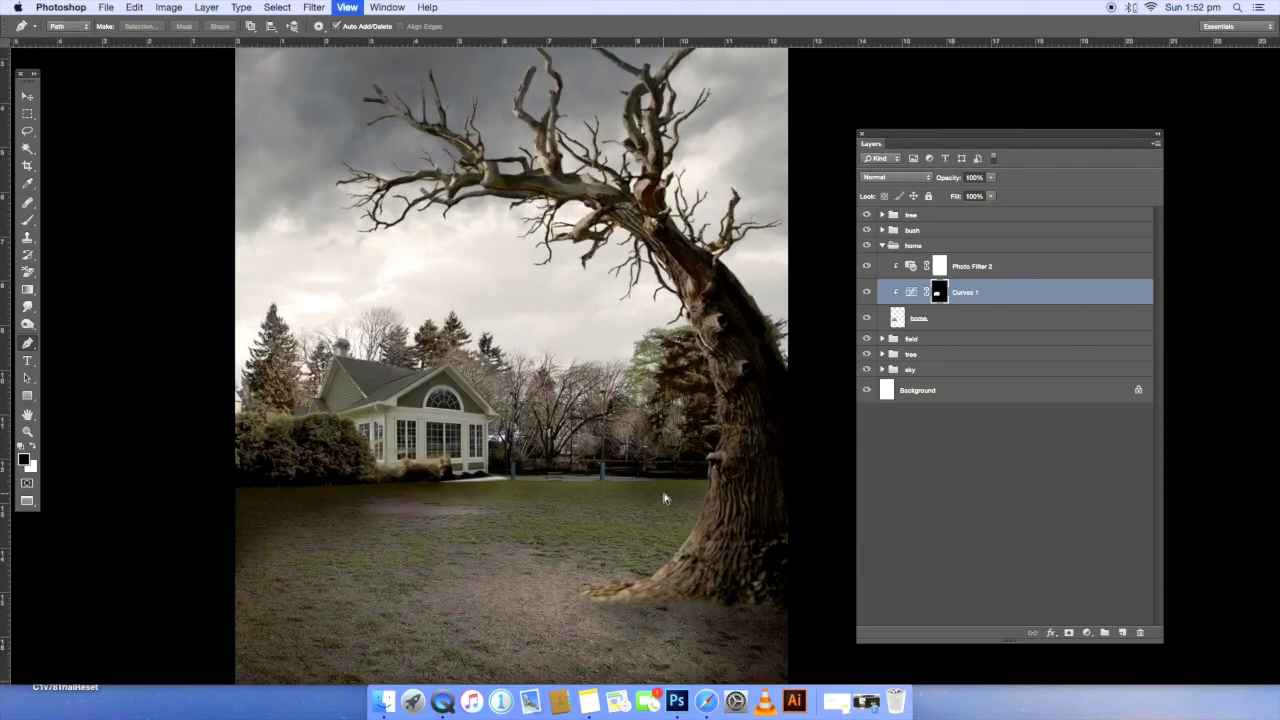
pyautogui.press('super+plus')
pyautogui.hscroll(-3, 558, 465)
pyautogui.press('super+plus')
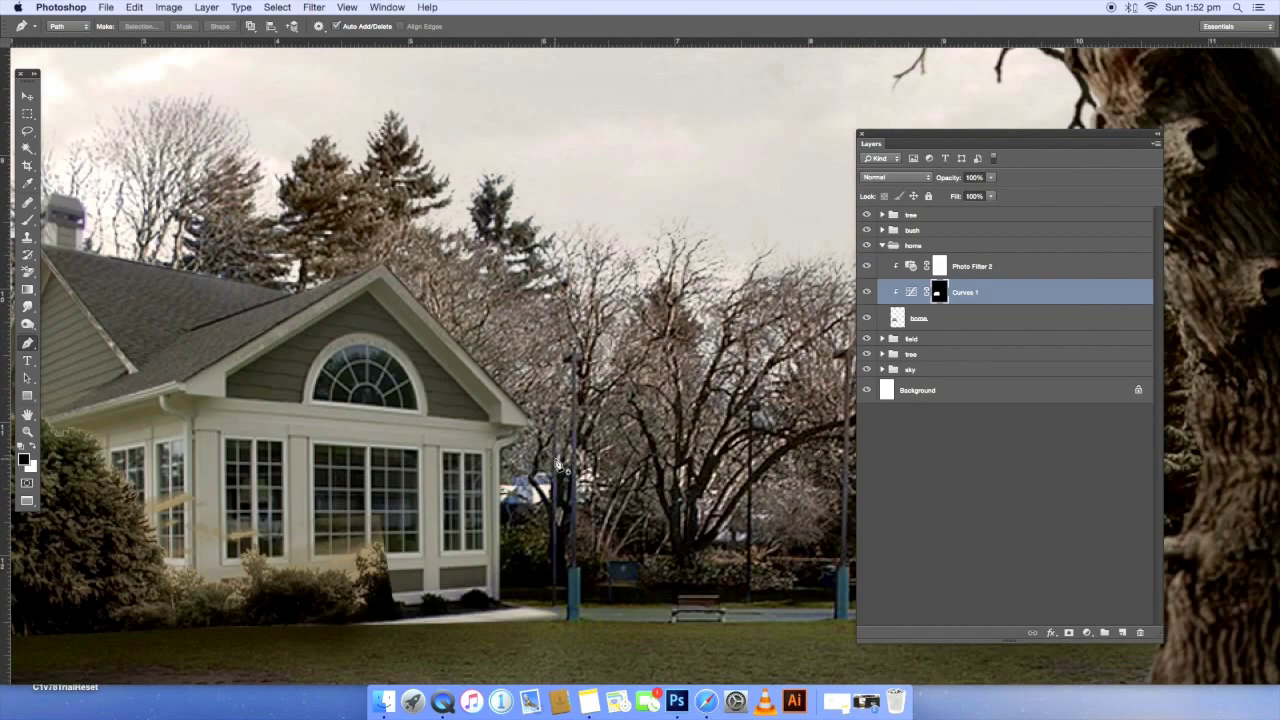
pyautogui.hscroll(-2, 450, 398)
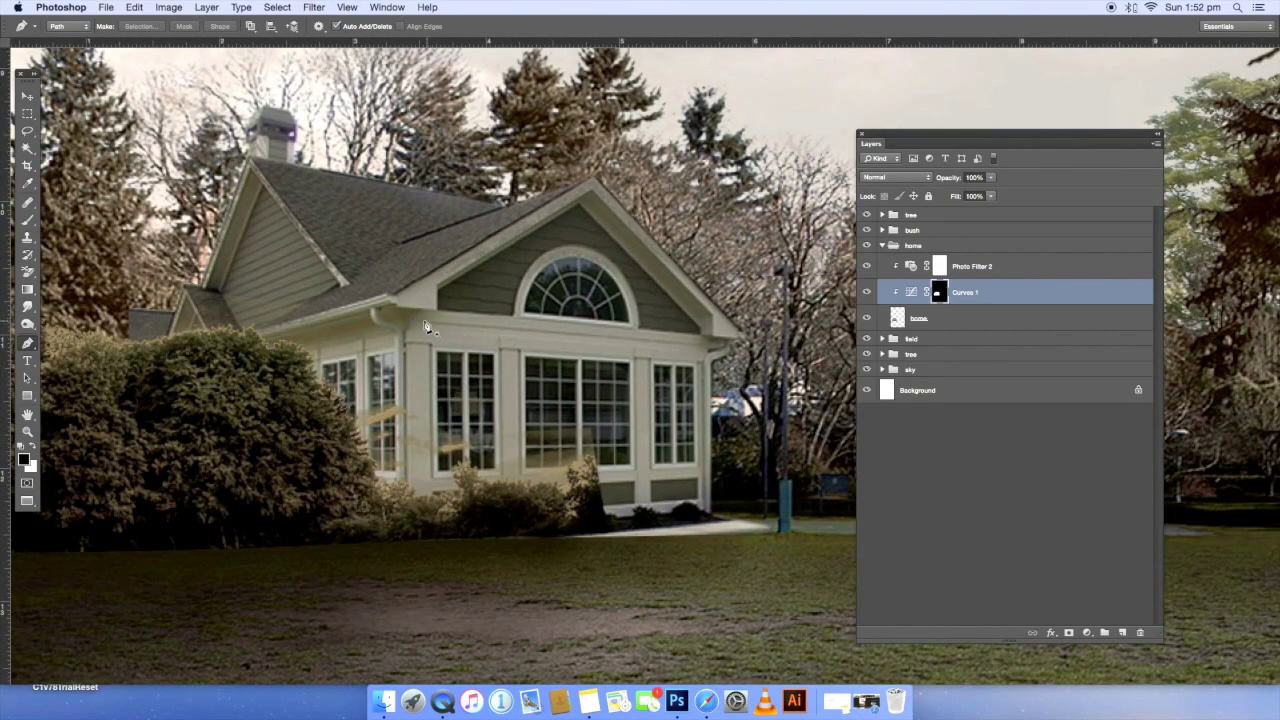
pyautogui.click(410, 312)
# - Close the Pen path around the sunroom front and make it a selection
pyautogui.click(418, 549)
pyautogui.click(714, 517)
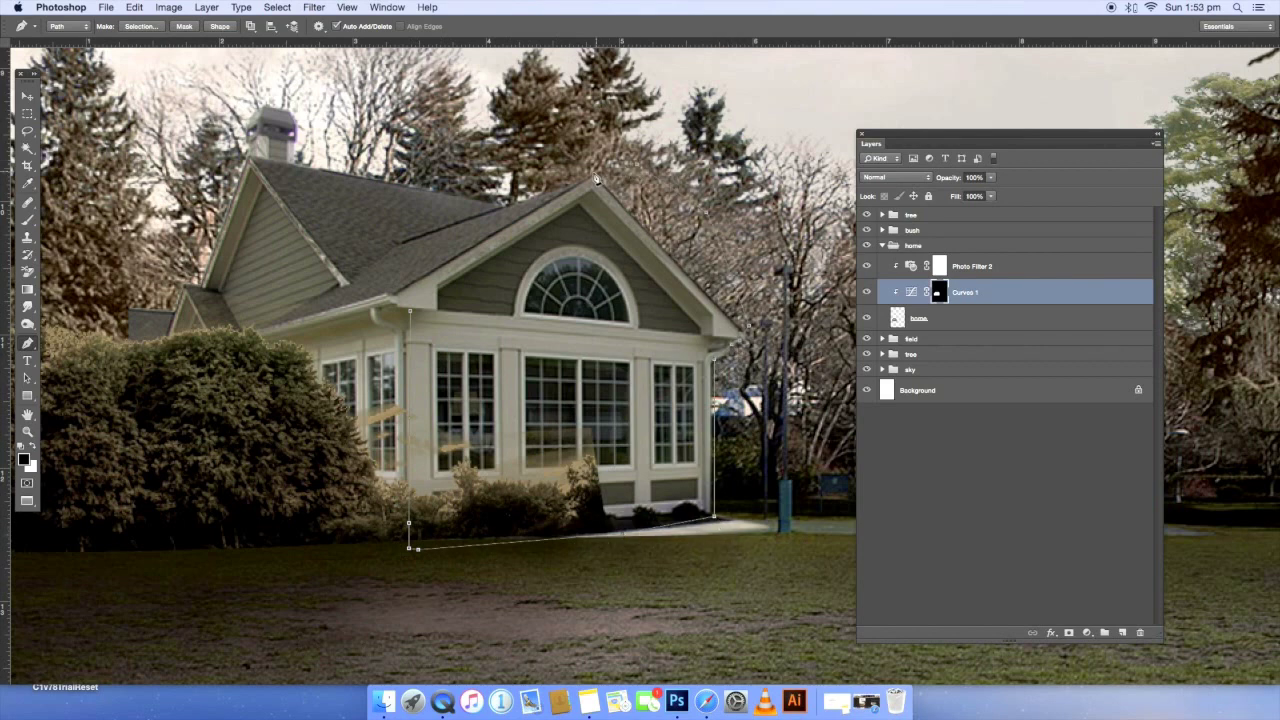
pyautogui.click(408, 316)
pyautogui.rightClick(530, 306)
pyautogui.click(600, 371)
pyautogui.click(1000, 238)
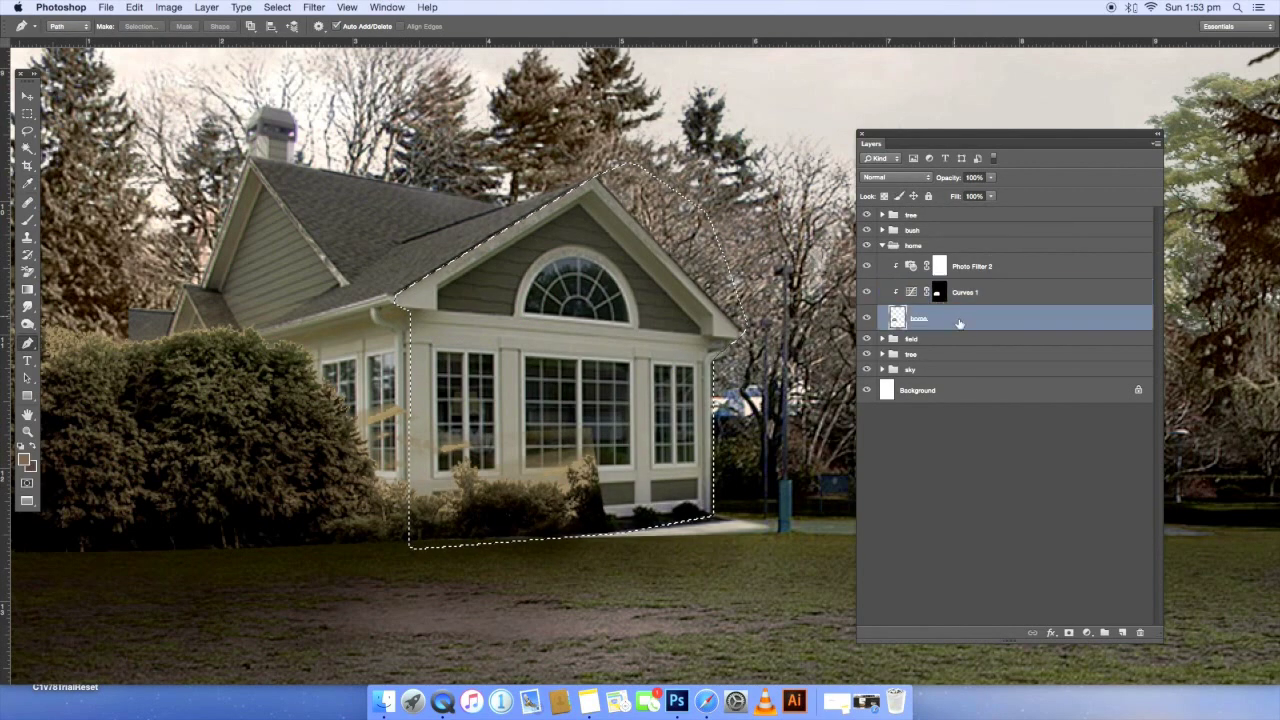
# - Darken the house front with a masked Curves 2 (Input 140, Output 96)
pyautogui.click(1087, 632)
pyautogui.click(1110, 590)
pyautogui.moveTo(801, 373); pyautogui.dragTo(803, 385)
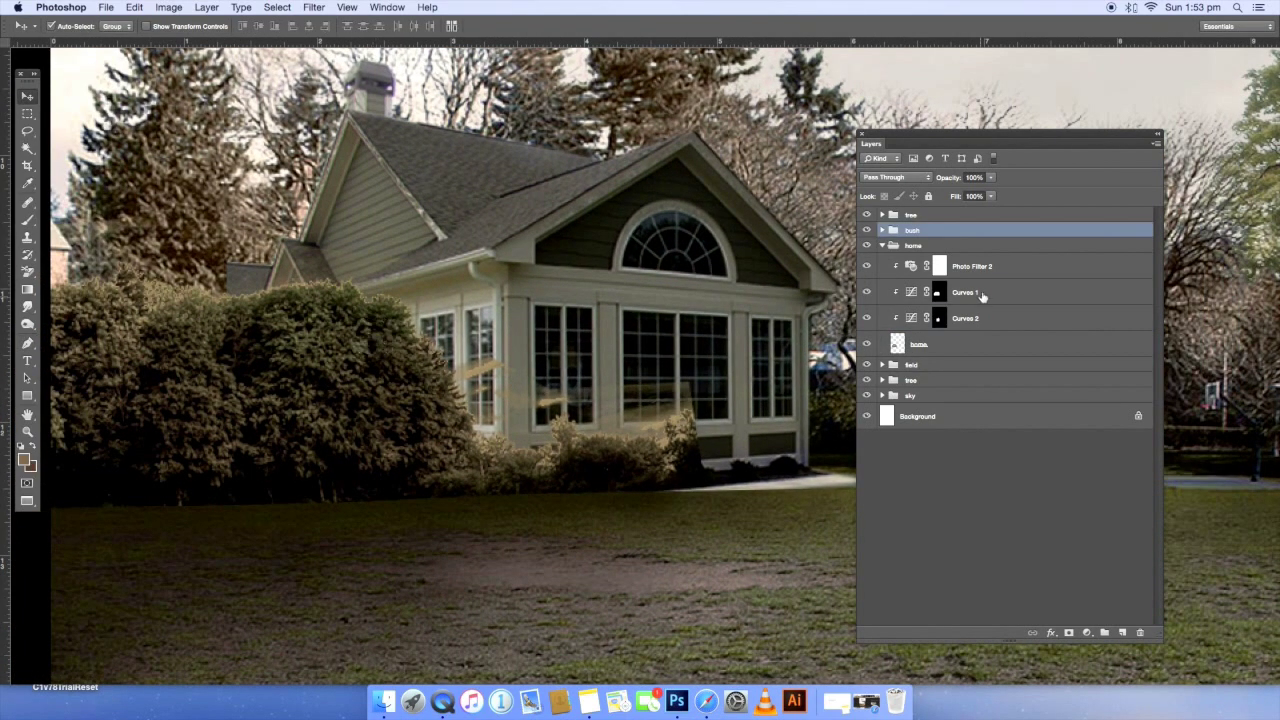
pyautogui.click(881, 246)
pyautogui.click(882, 230)
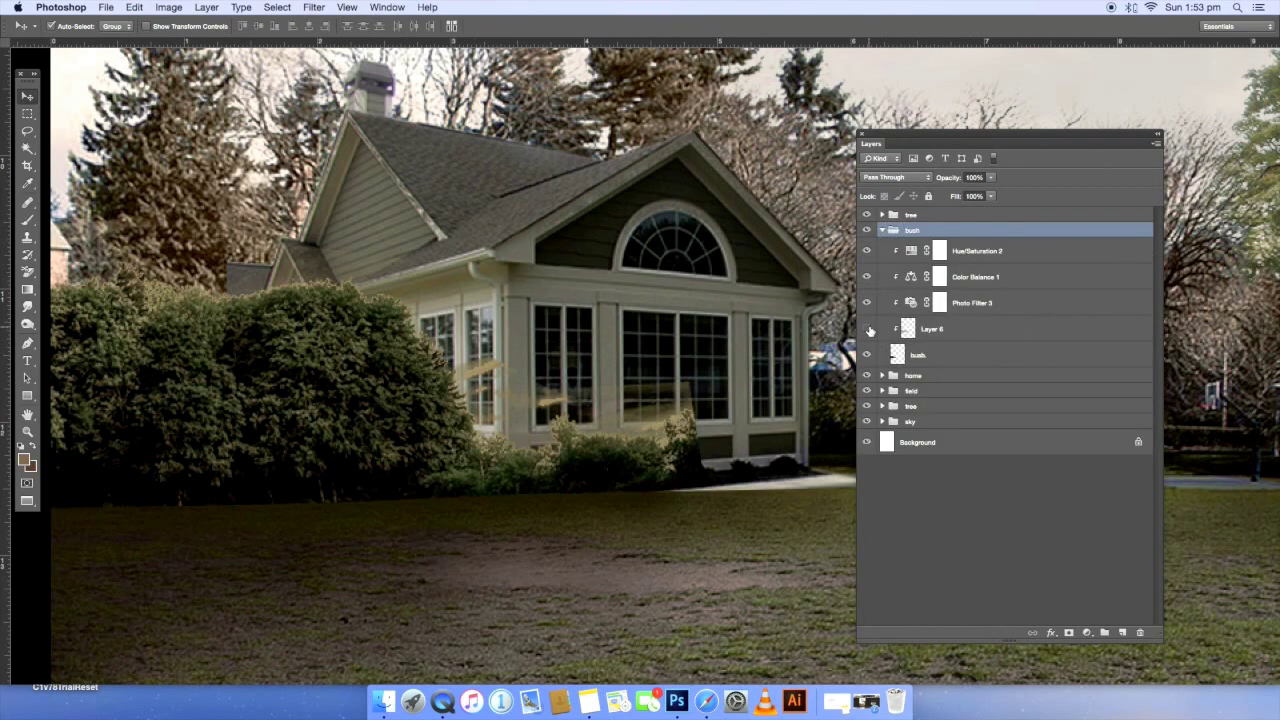
# - On the bush layer, set the Background Eraser tolerance to 25 and sample the wall colours
pyautogui.click(918, 355)
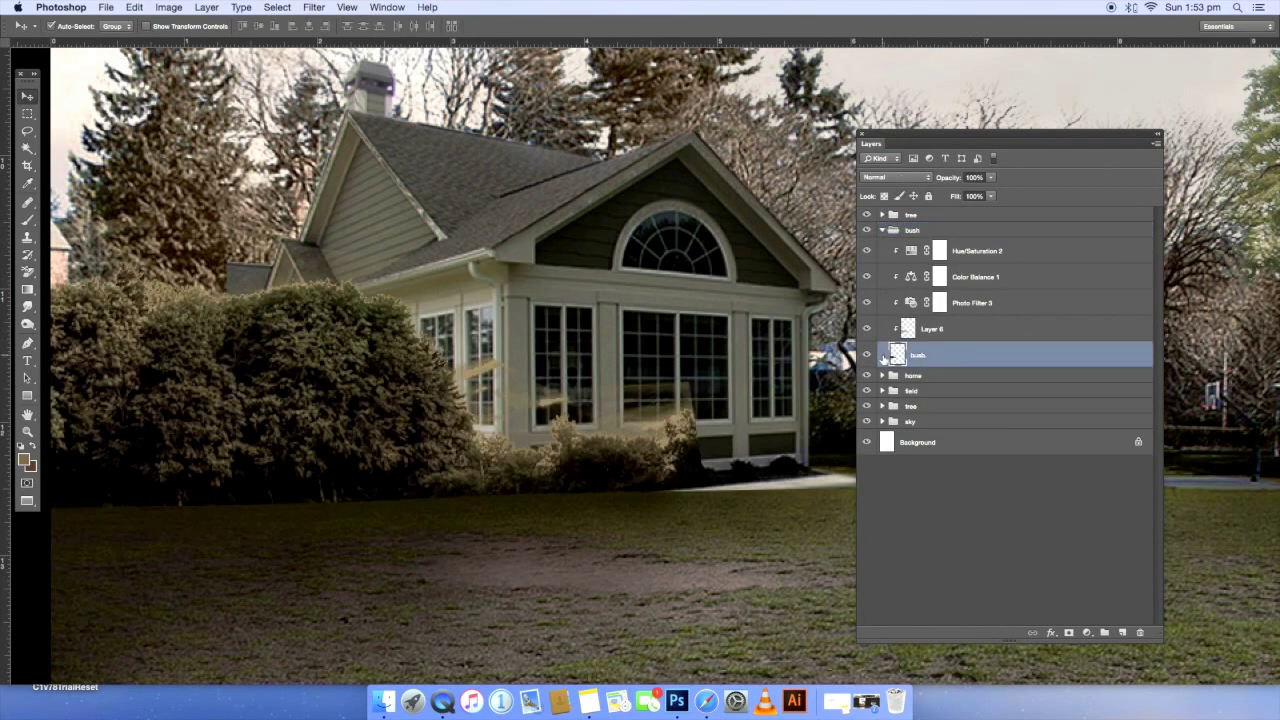
pyautogui.press('e')
pyautogui.press('2')
pyautogui.press('5')
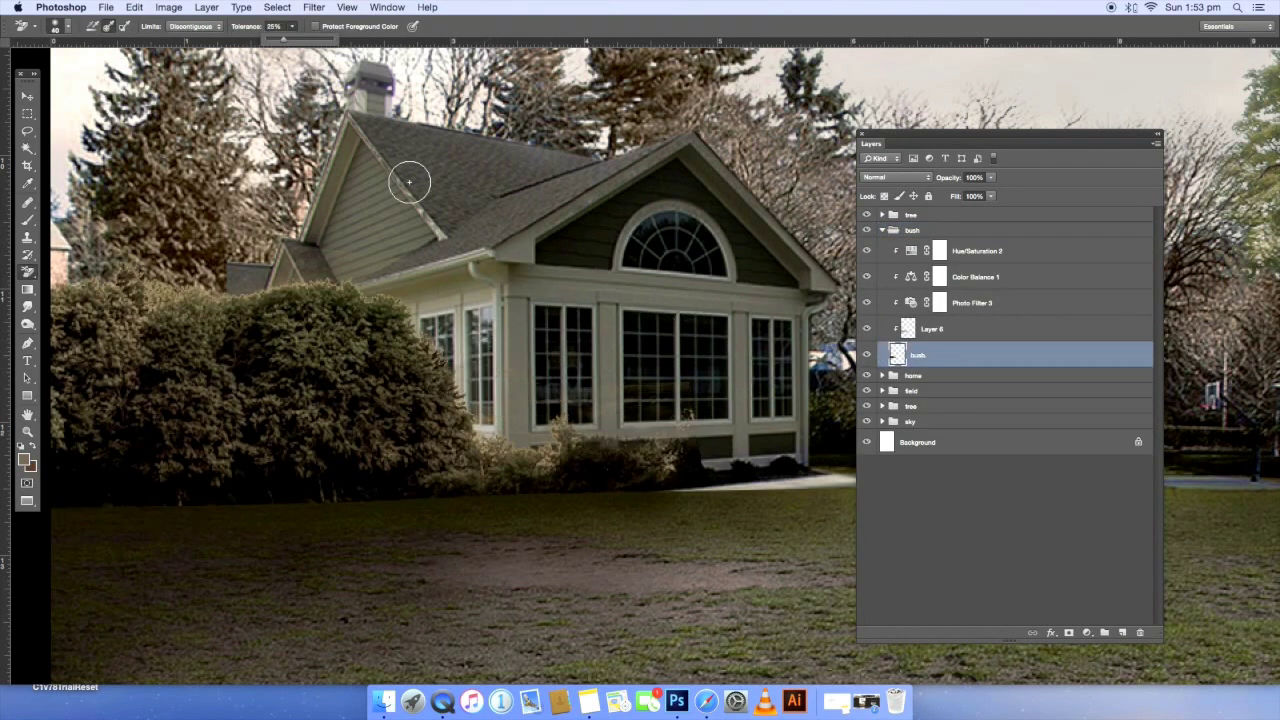
pyautogui.keyDown('alt'); pyautogui.click(490, 425); pyautogui.keyUp('alt')
pyautogui.keyDown('alt'); pyautogui.click(478, 417); pyautogui.keyUp('alt')
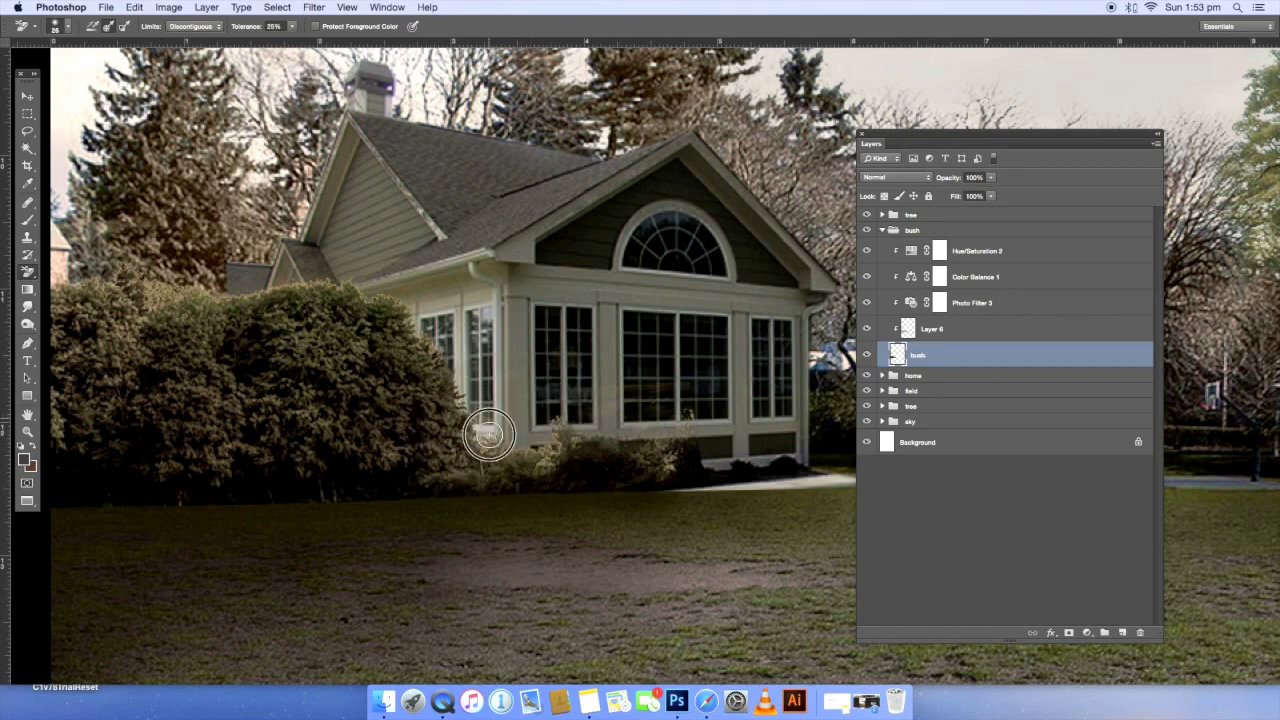
# - Erase the bush edges against the house wall with the plain Eraser at 42% opacity
pyautogui.rightClick(28, 270)
pyautogui.click(90, 268)
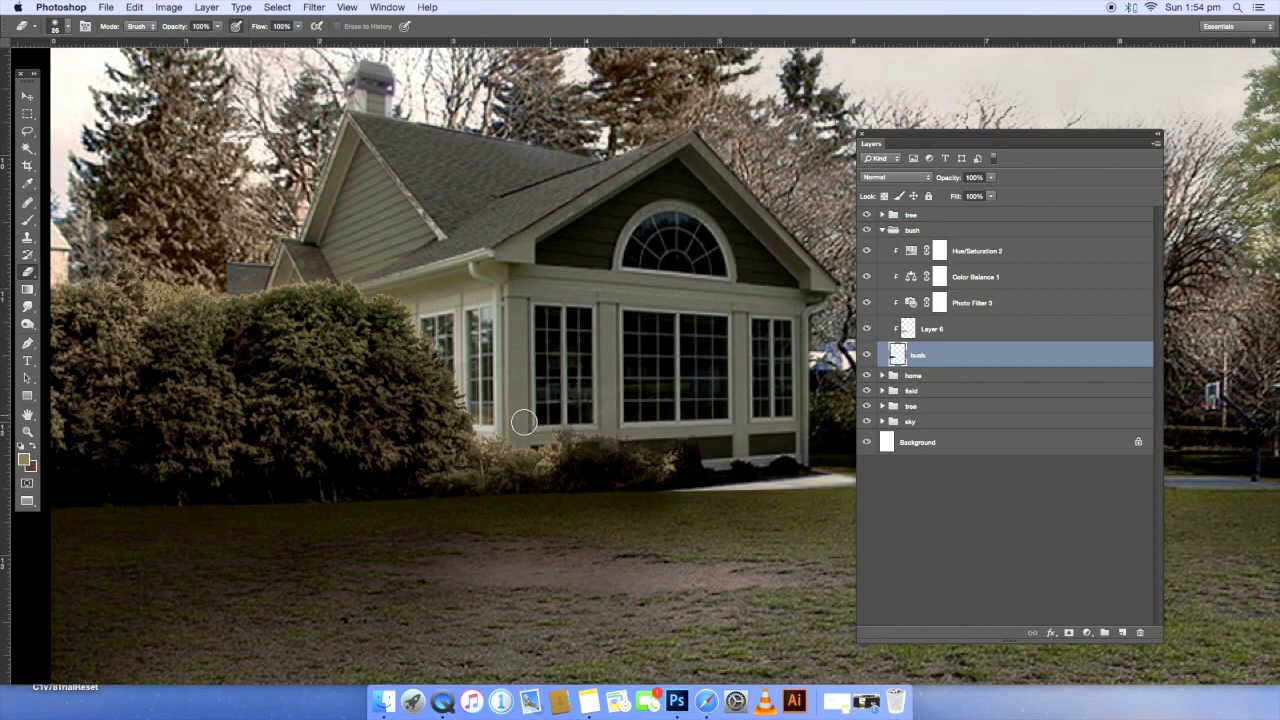
pyautogui.hscroll(-3, 432, 318)
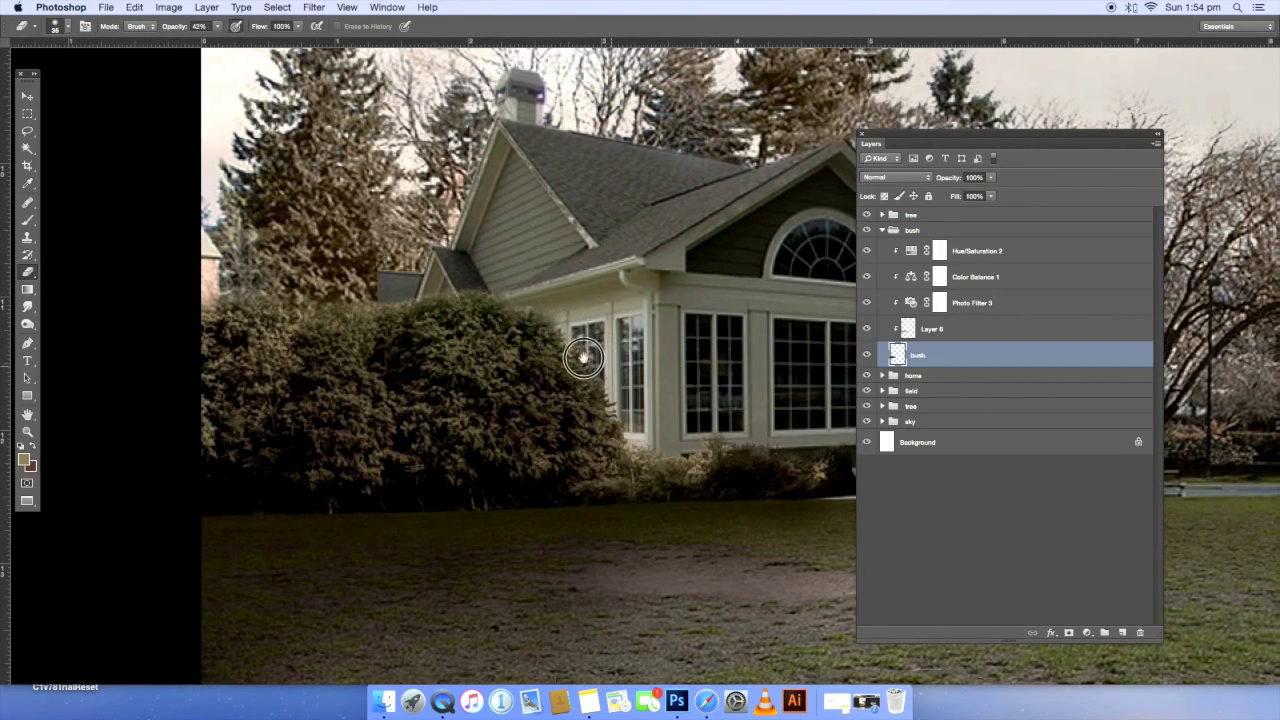
pyautogui.hscroll(5, 586, 357)
pyautogui.press('4')
pyautogui.press('2')
pyautogui.hscroll(1, 477, 409)
pyautogui.moveTo(479, 379); pyautogui.dragTo(398, 415)
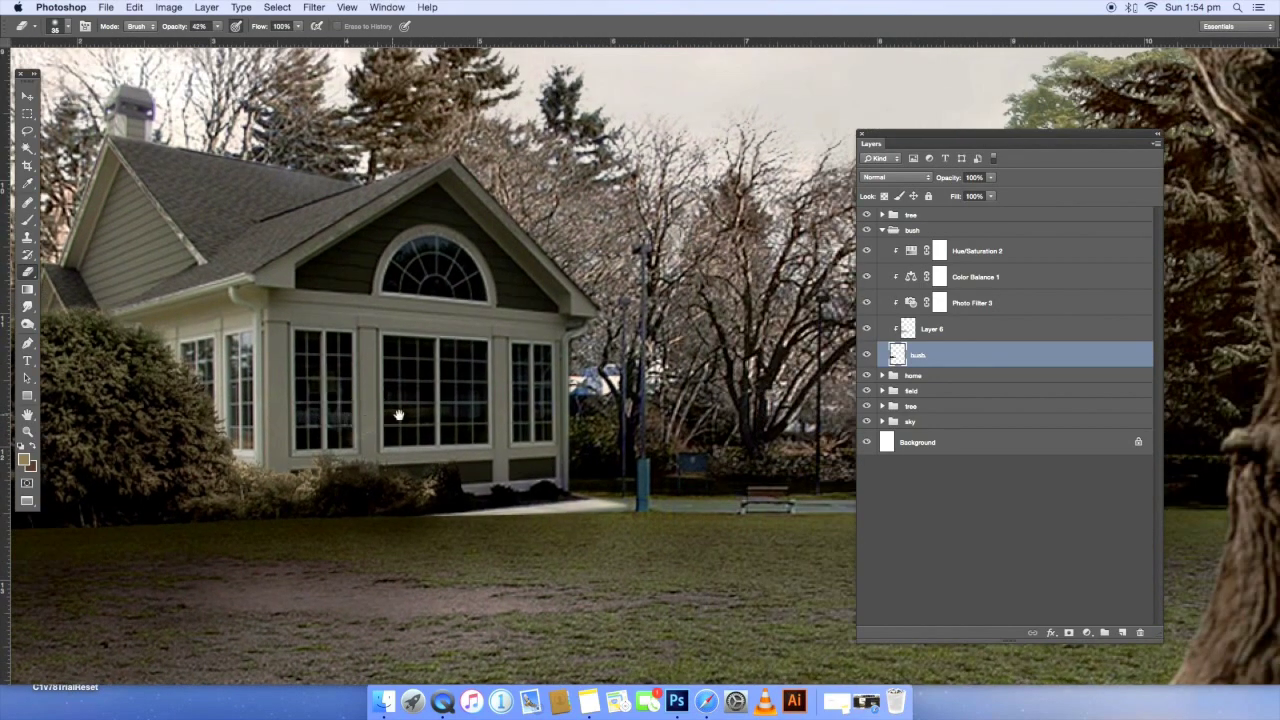
pyautogui.click(881, 232)
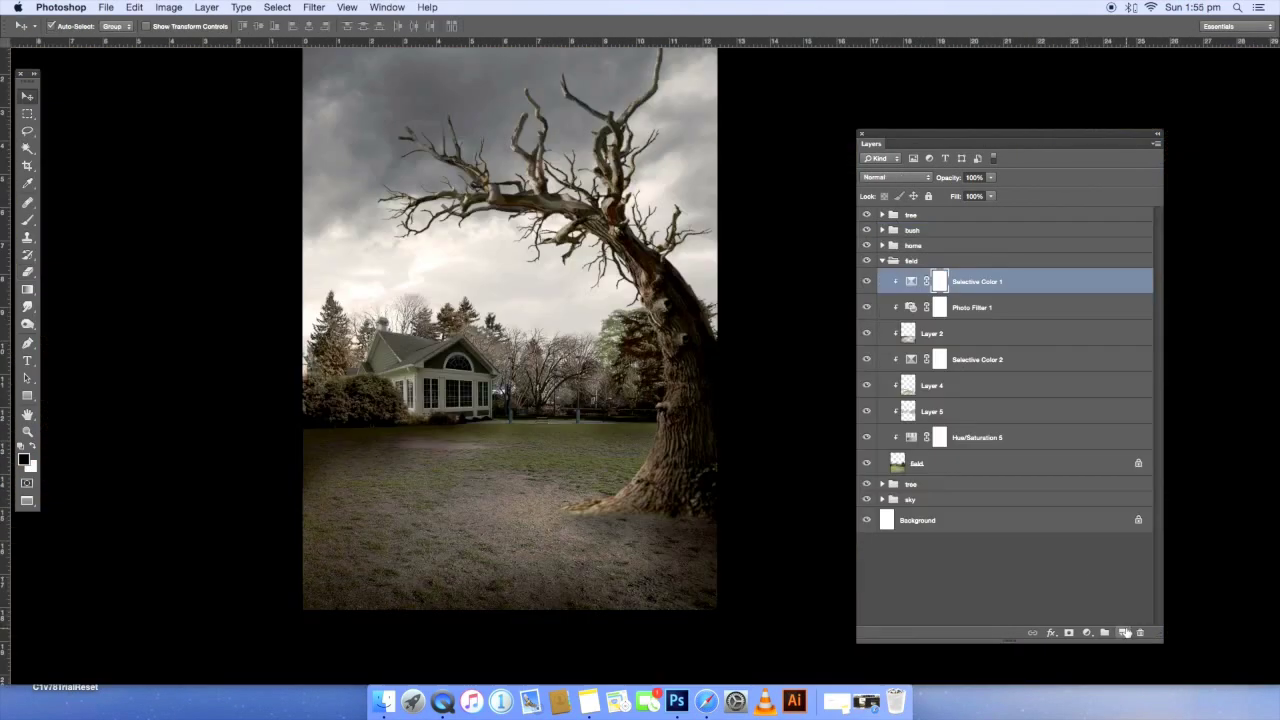
# - Add a Screen-mode Layer 7 in the field group and set a brush at about 5% opacity
pyautogui.click(1124, 633)
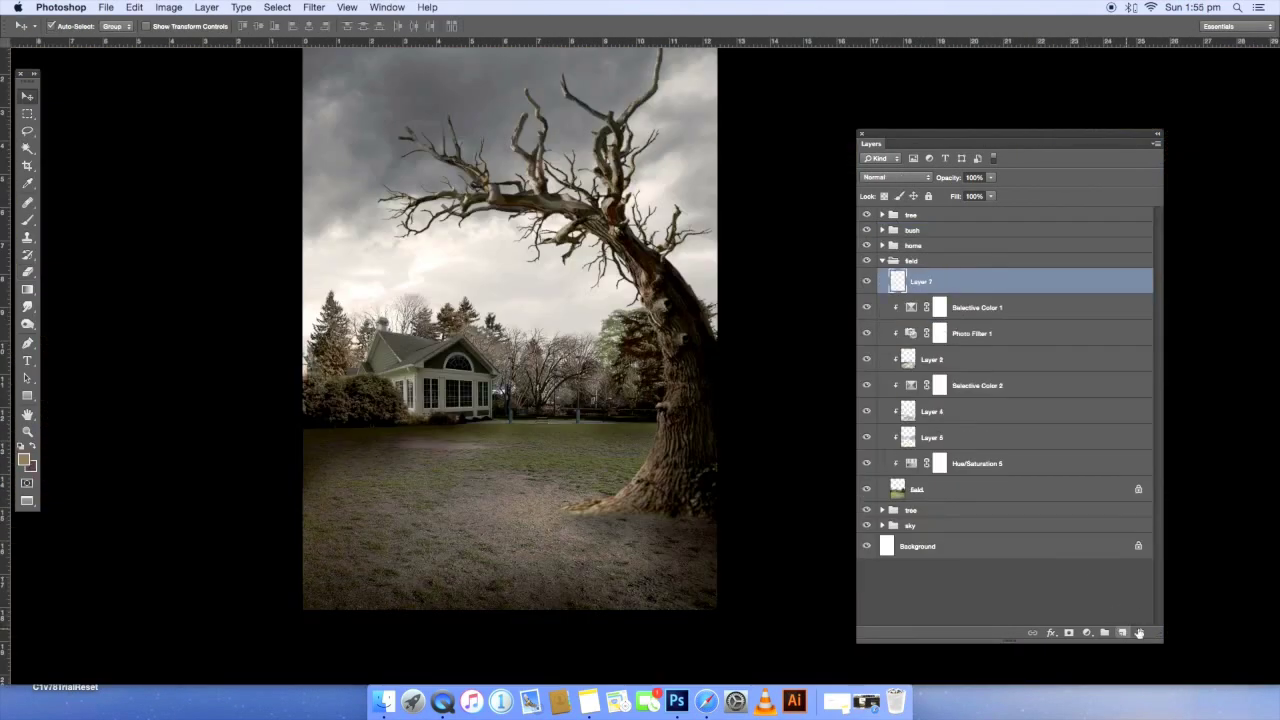
pyautogui.click(888, 180)
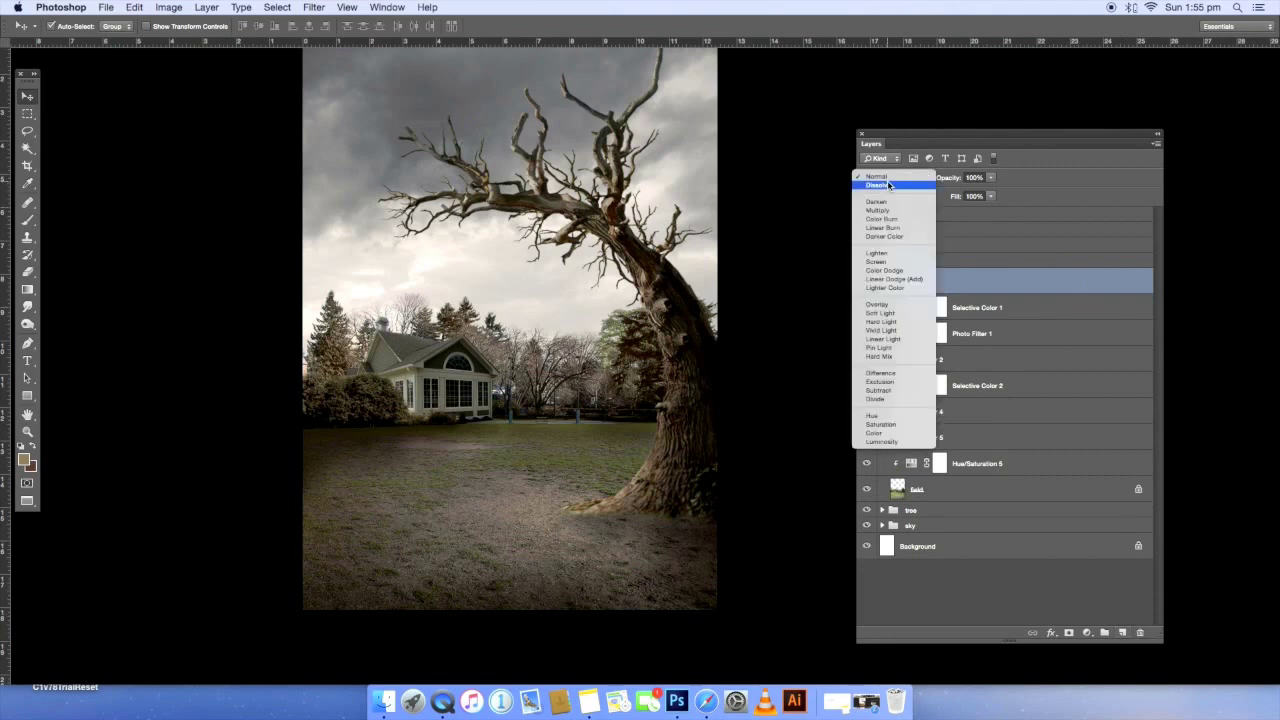
pyautogui.click(890, 255)
pyautogui.press('b')
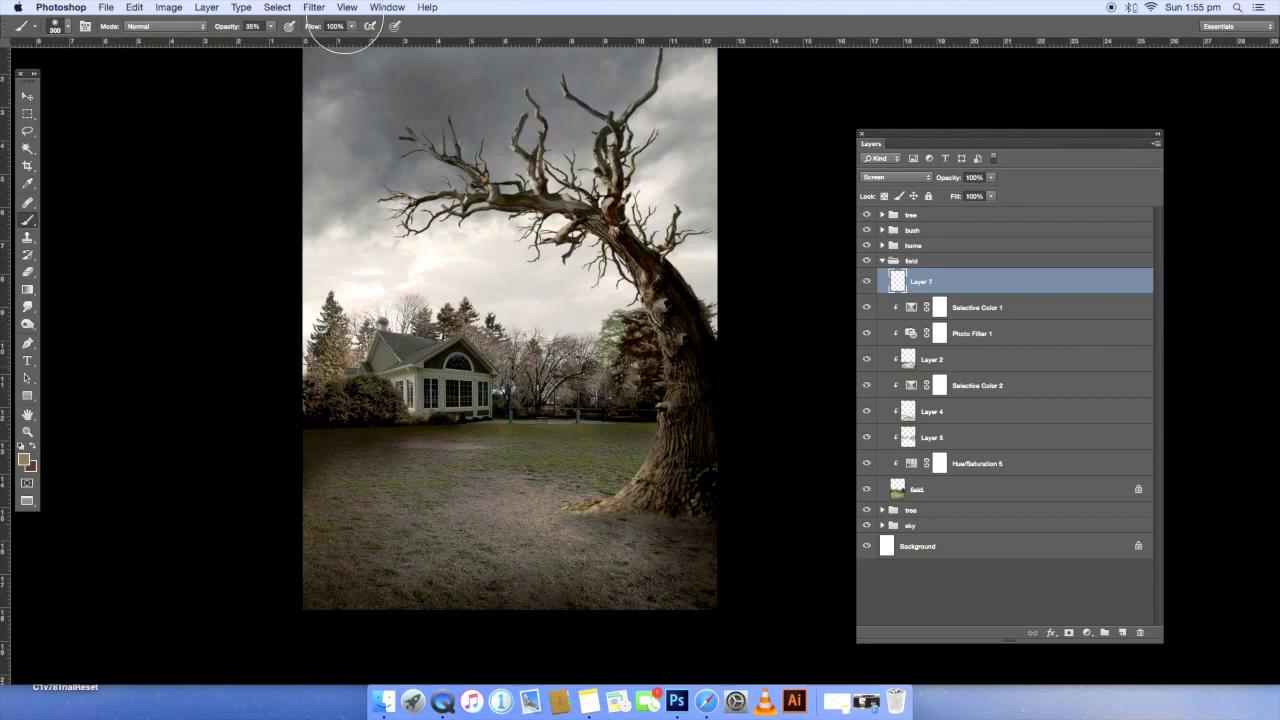
pyautogui.moveTo(270, 26); pyautogui.dragTo(260, 65)
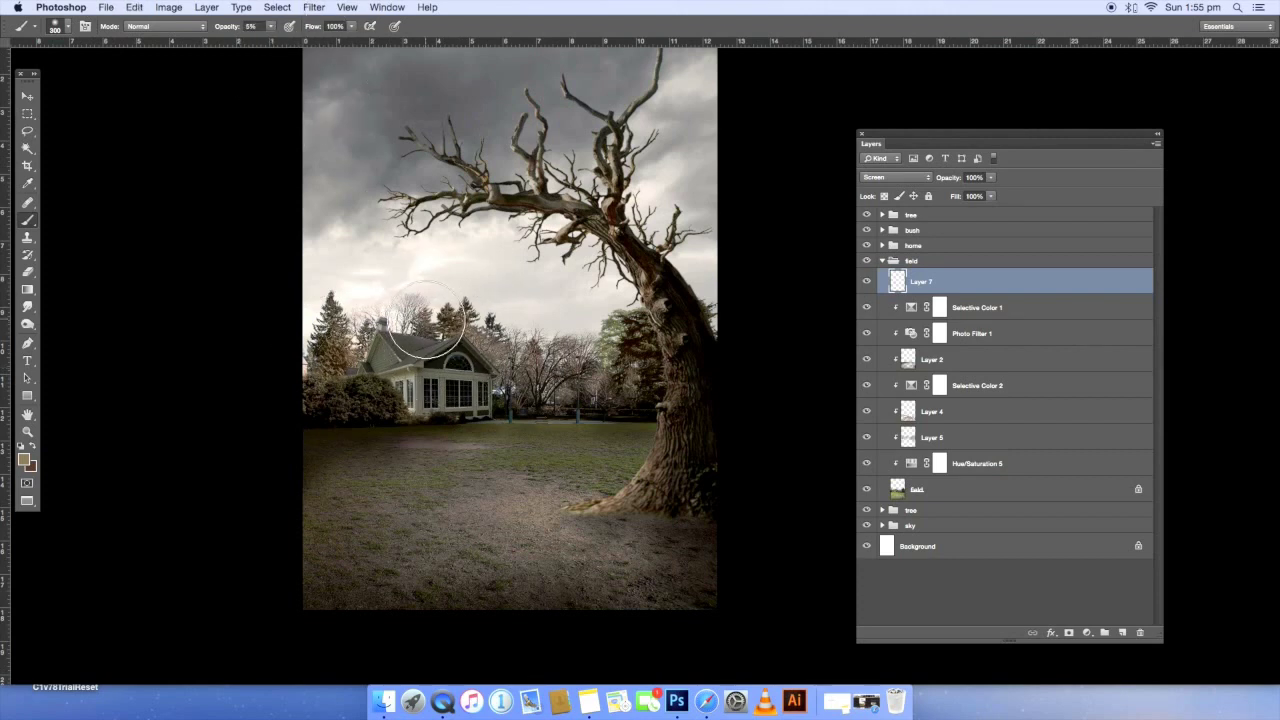
# - Paint faint light over the left trees and sky above the house, comparing with the layer hidden
pyautogui.moveTo(320, 357); pyautogui.dragTo(477, 345)
pyautogui.press('[')
pyautogui.press('[')
pyautogui.press('[')
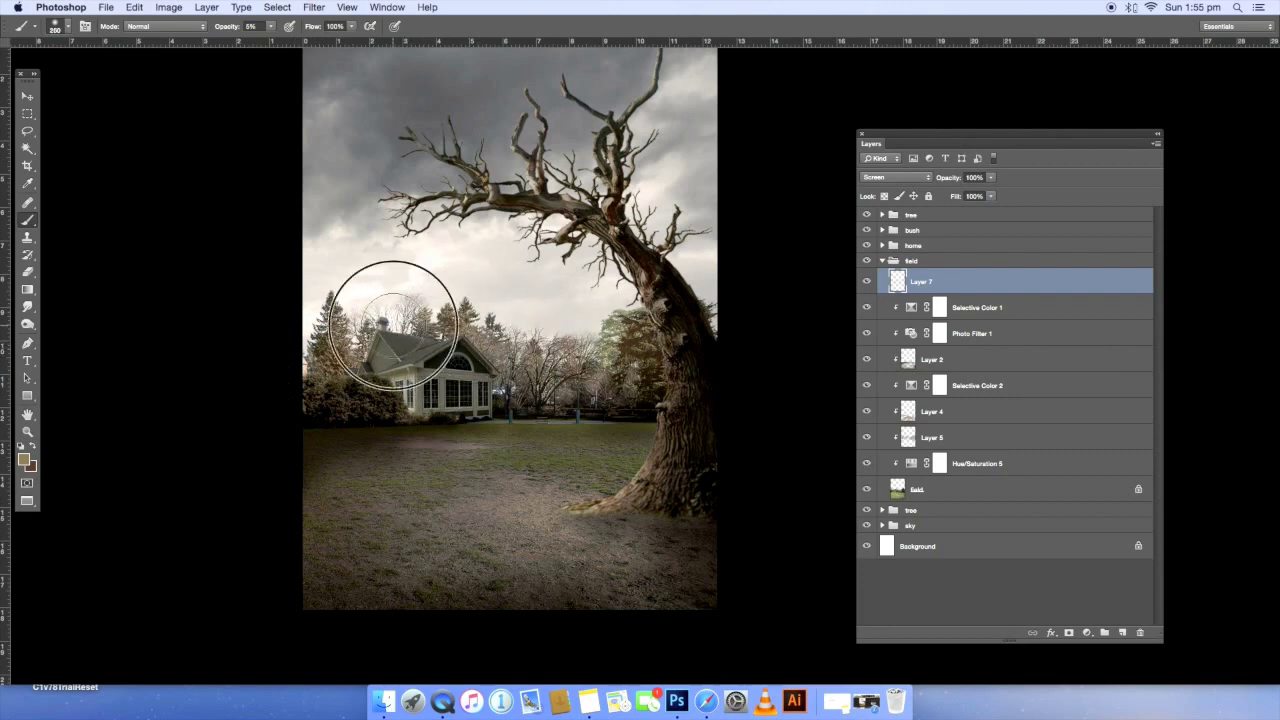
pyautogui.moveTo(416, 308); pyautogui.dragTo(318, 372)
pyautogui.press(']')
pyautogui.click(272, 30)
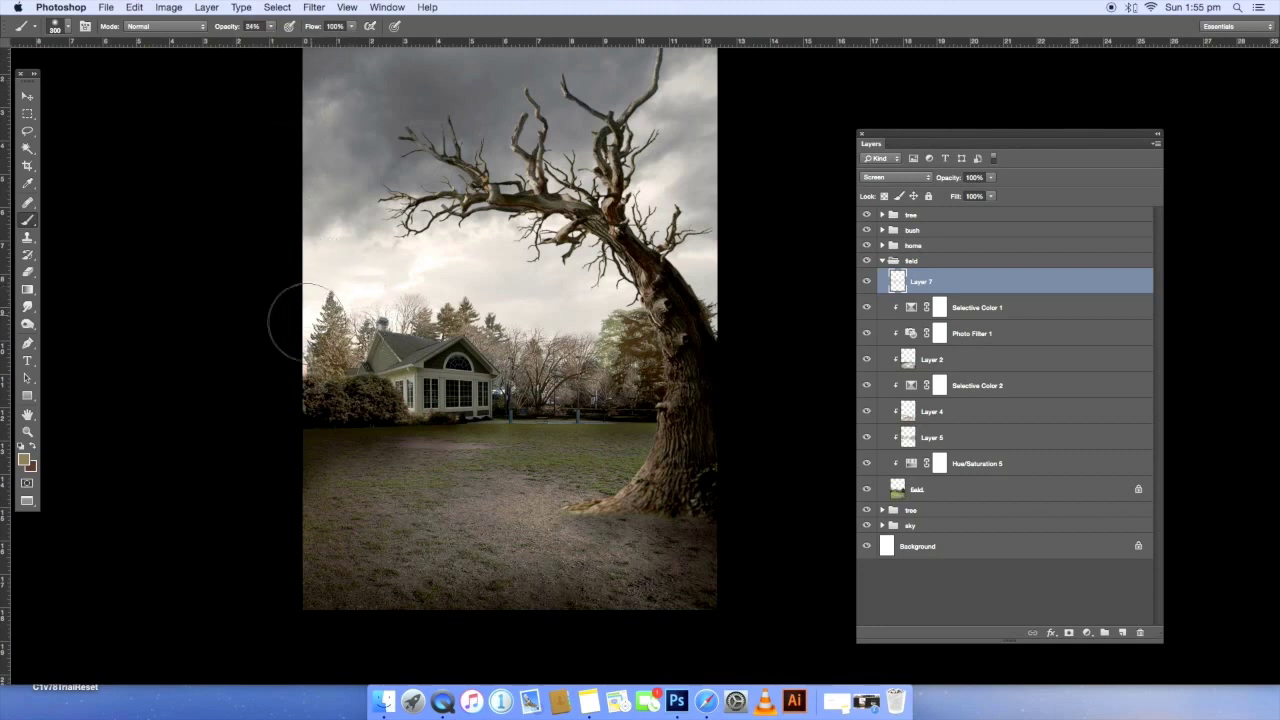
pyautogui.moveTo(380, 286)
pyautogui.mouseDown()
pyautogui.moveTo(443, 290)
pyautogui.moveTo(509, 337)
pyautogui.moveTo(740, 318)
pyautogui.mouseUp()
pyautogui.press(']')
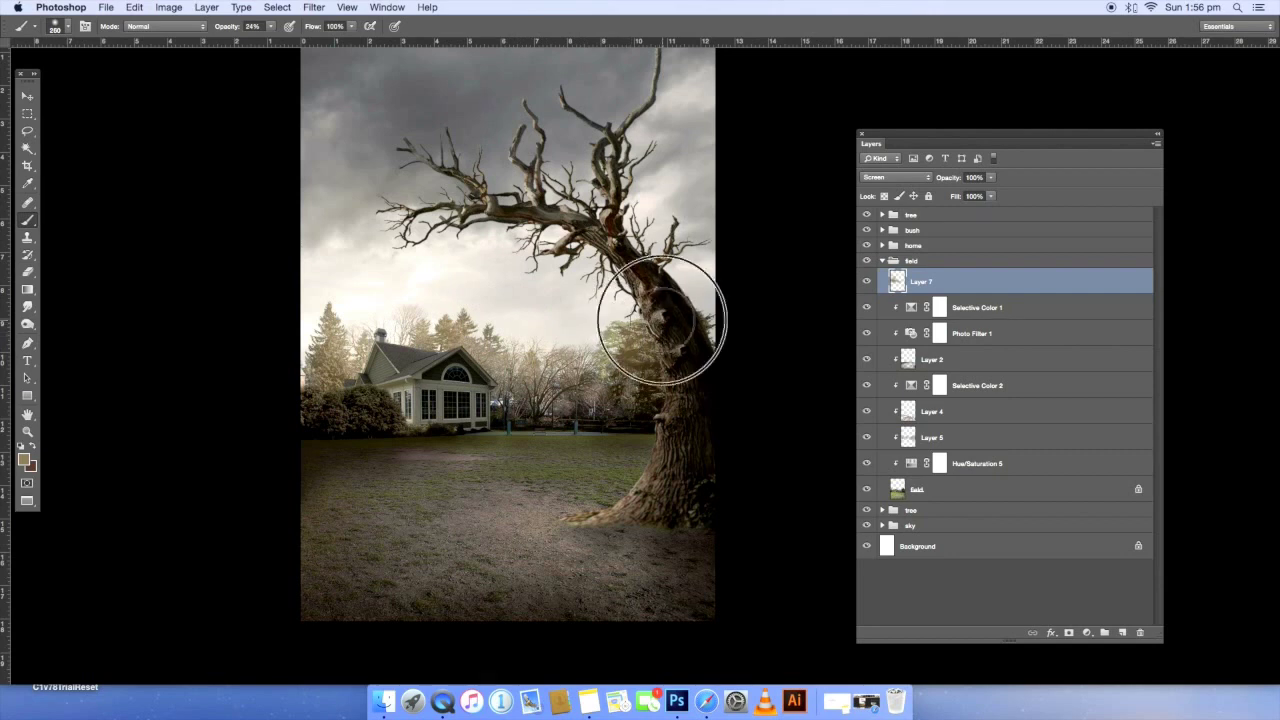
pyautogui.click(866, 283)
pyautogui.click(866, 283)
pyautogui.click(866, 283)
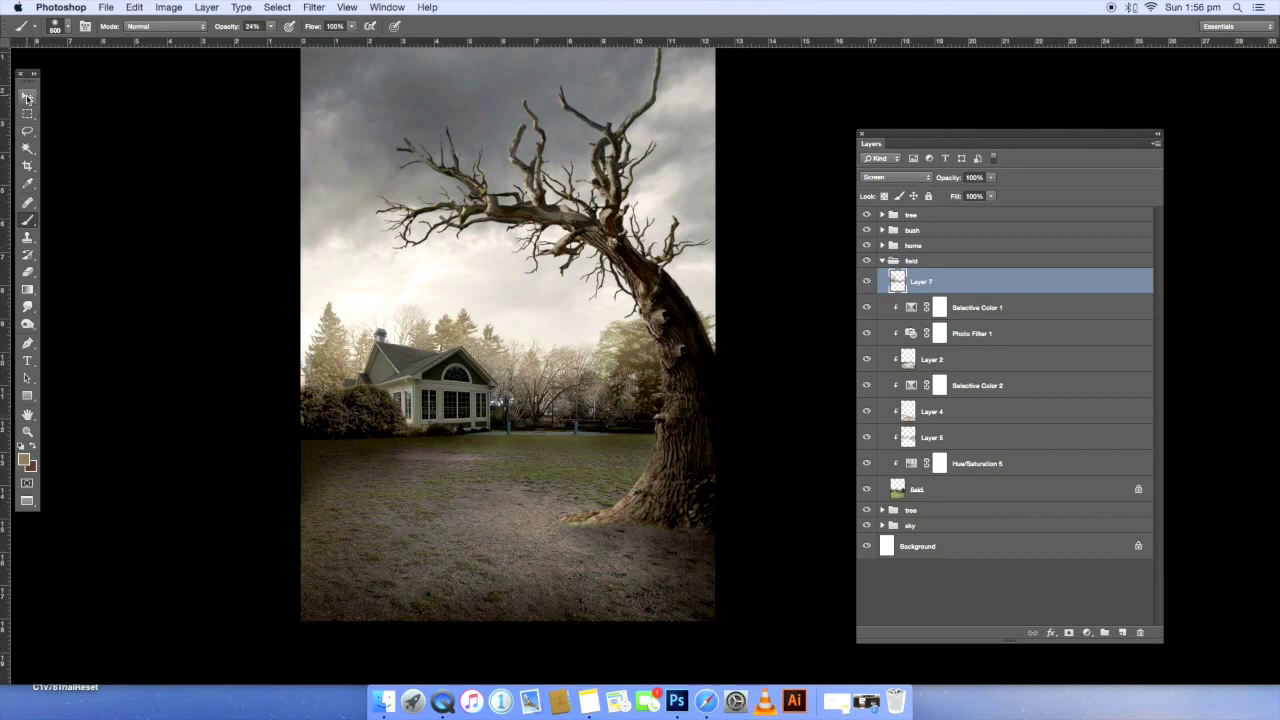
# - Set Layer 8 to Screen and paint the house glow at 10% brush opacity
pyautogui.click(27, 97)
pyautogui.click(890, 177)
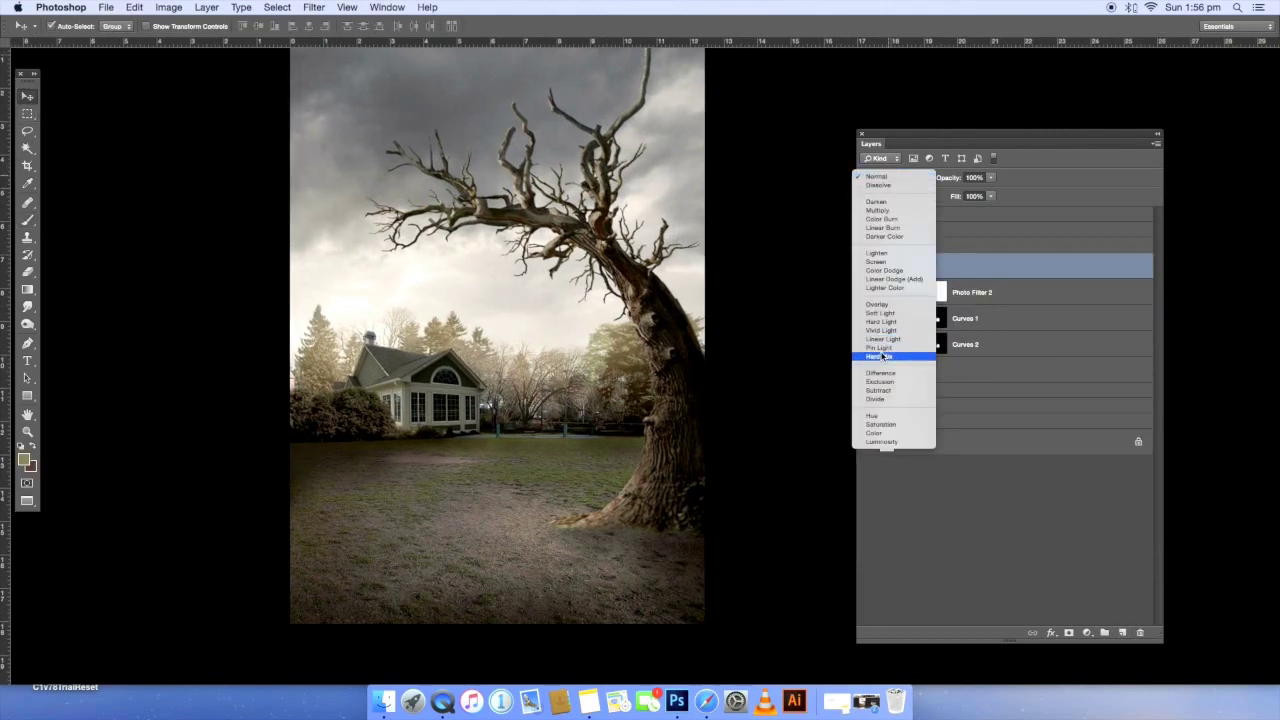
pyautogui.click(878, 261)
pyautogui.press('b')
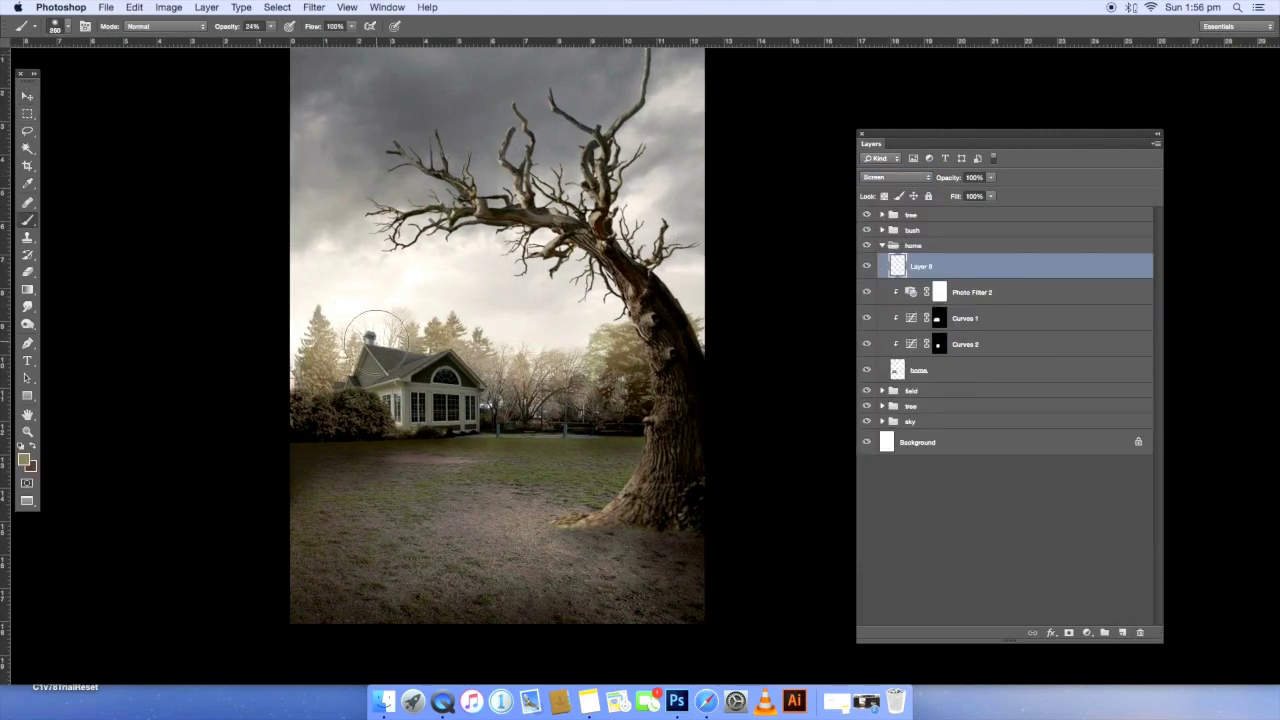
pyautogui.press('1')
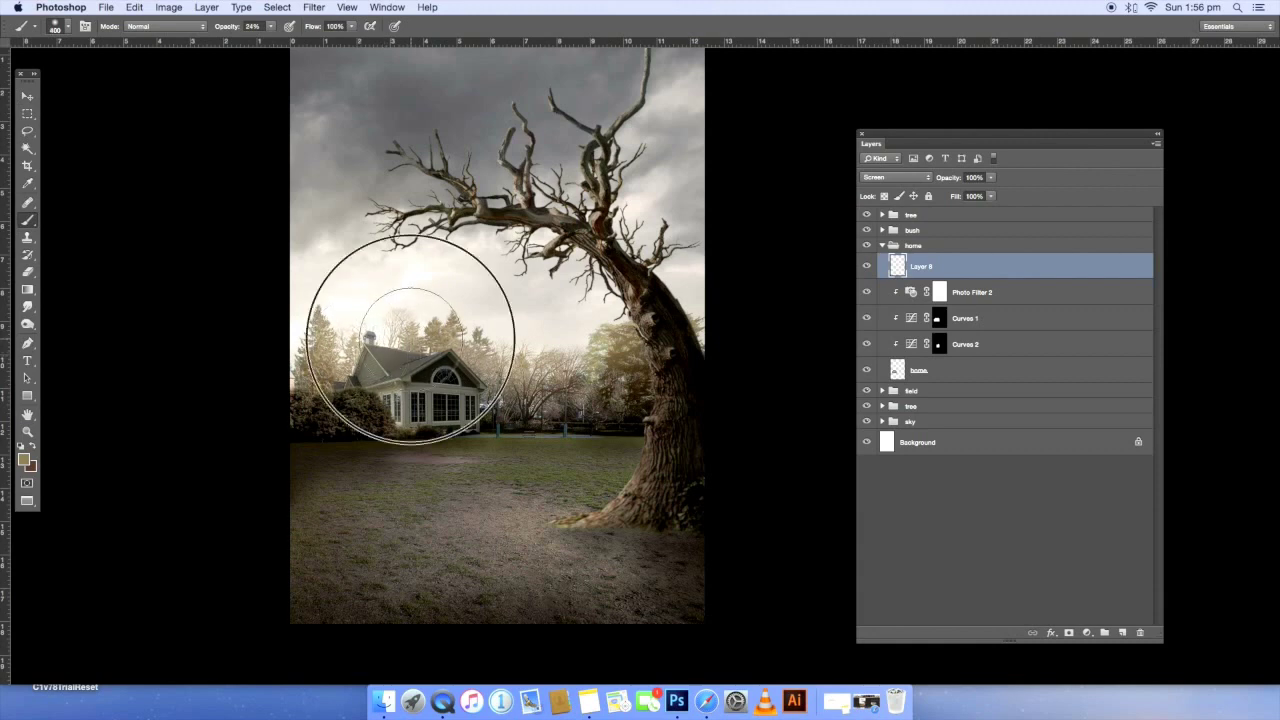
pyautogui.click(867, 266)
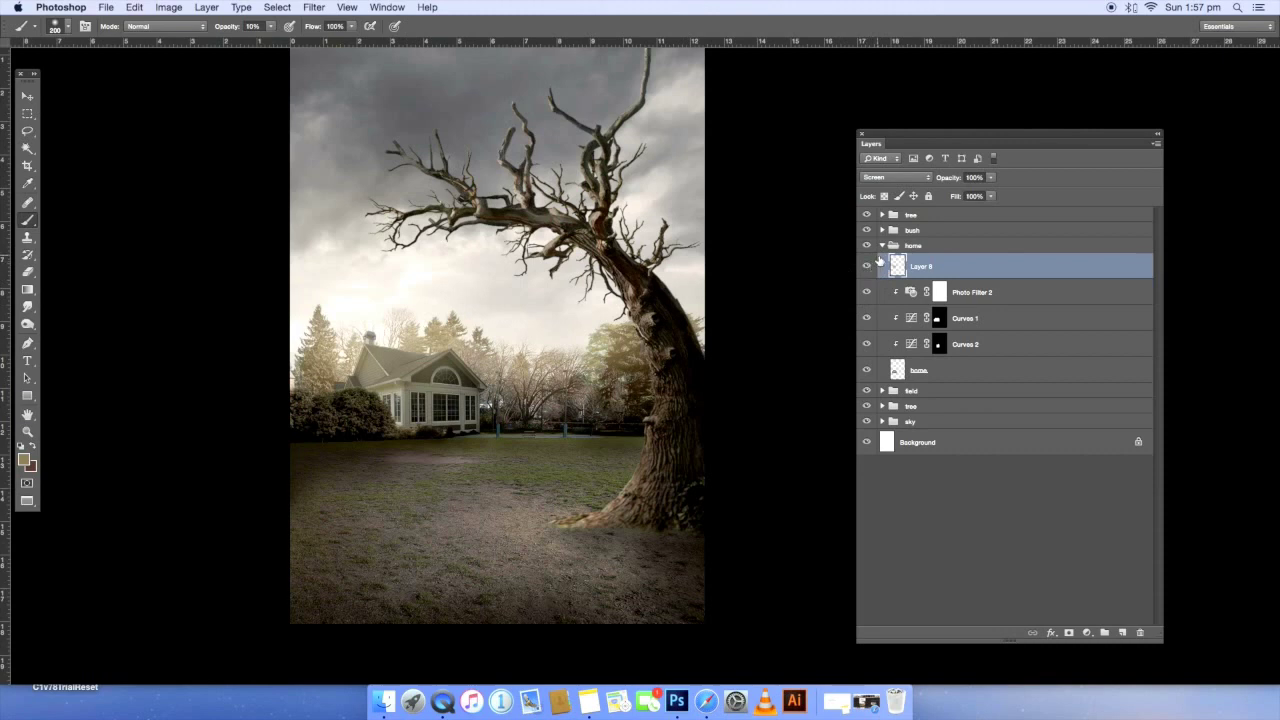
pyautogui.click(881, 246)
# - Add a new Layer 9 at the top of the bush group set to Screen
pyautogui.click(881, 230)
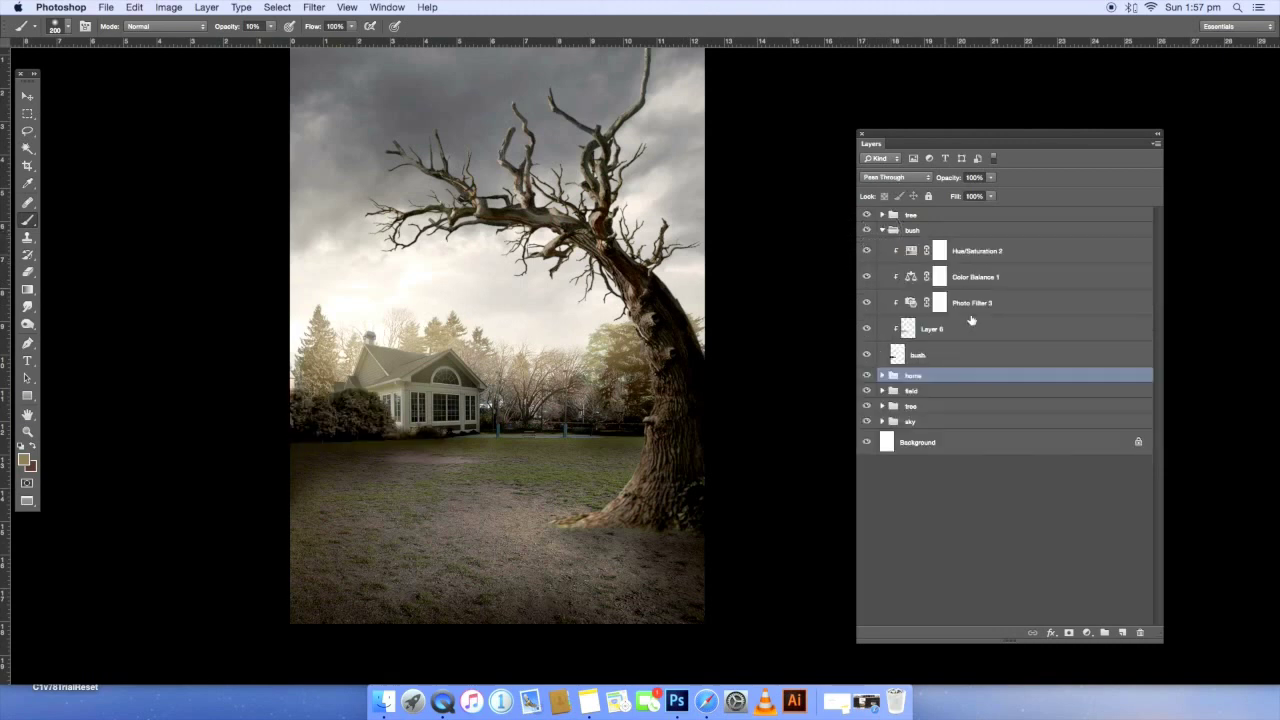
pyautogui.click(990, 252)
pyautogui.click(1122, 634)
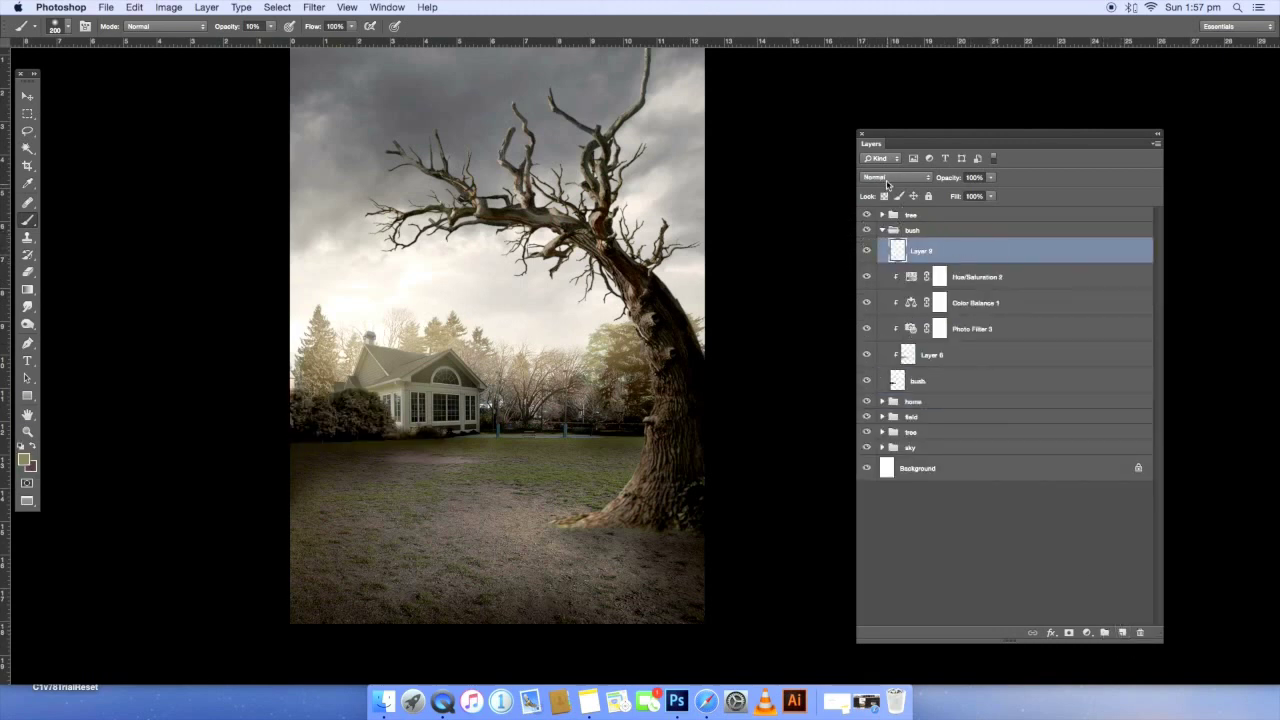
pyautogui.click(887, 177)
pyautogui.click(886, 264)
# - Brighten the bushes beside the house with a size-100 brush on Layer 9, comparing before and after
pyautogui.press(']')
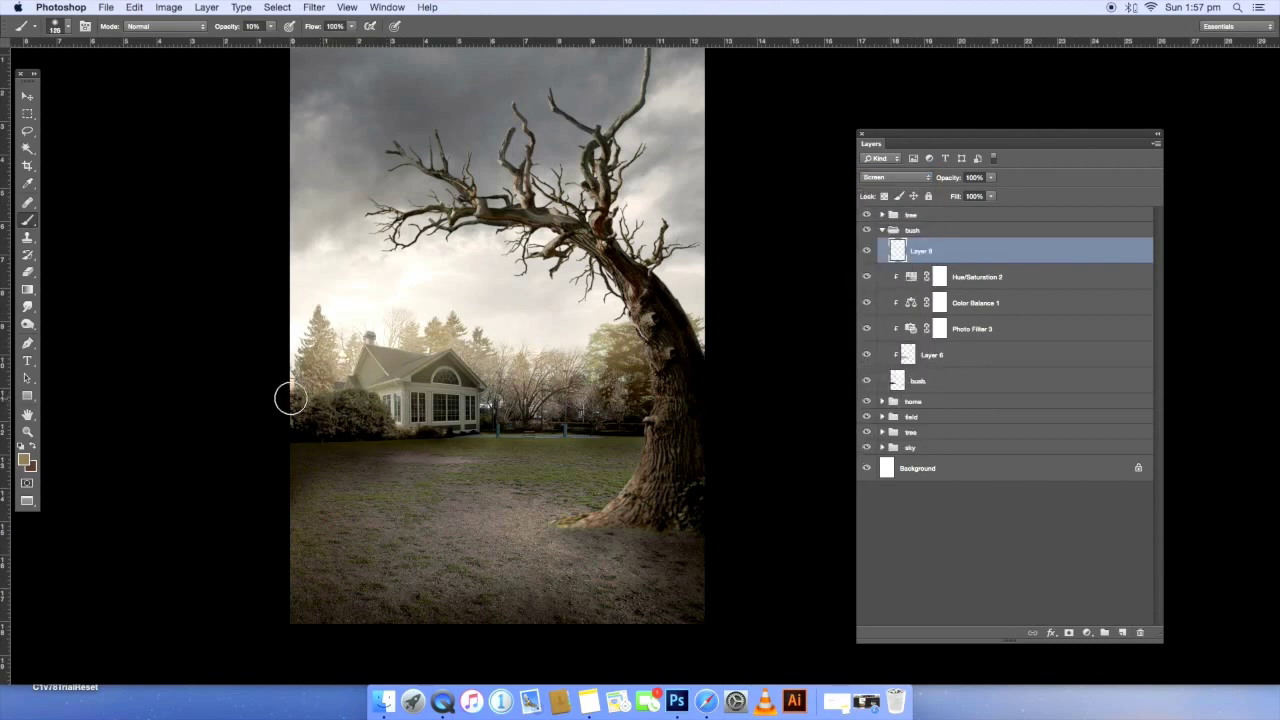
pyautogui.press('[')
pyautogui.press('[')
pyautogui.moveTo(340, 395); pyautogui.dragTo(376, 402)
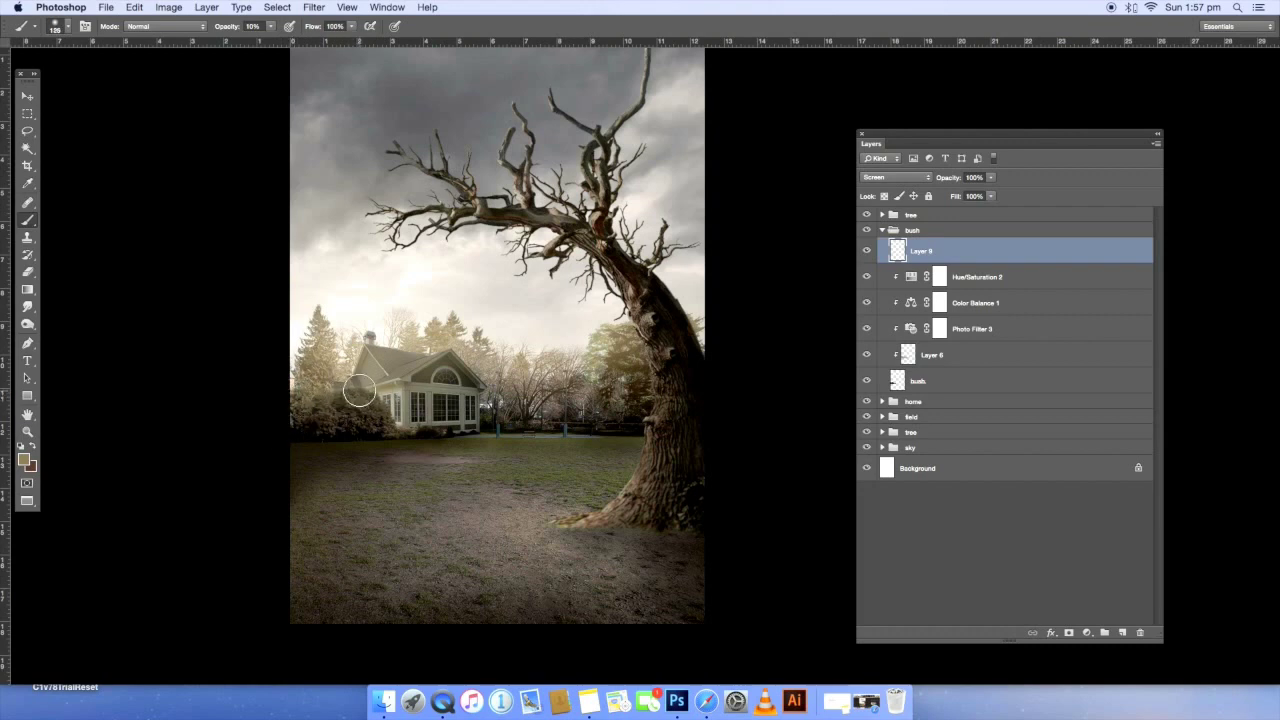
pyautogui.press('[')
pyautogui.press('[')
pyautogui.press('[')
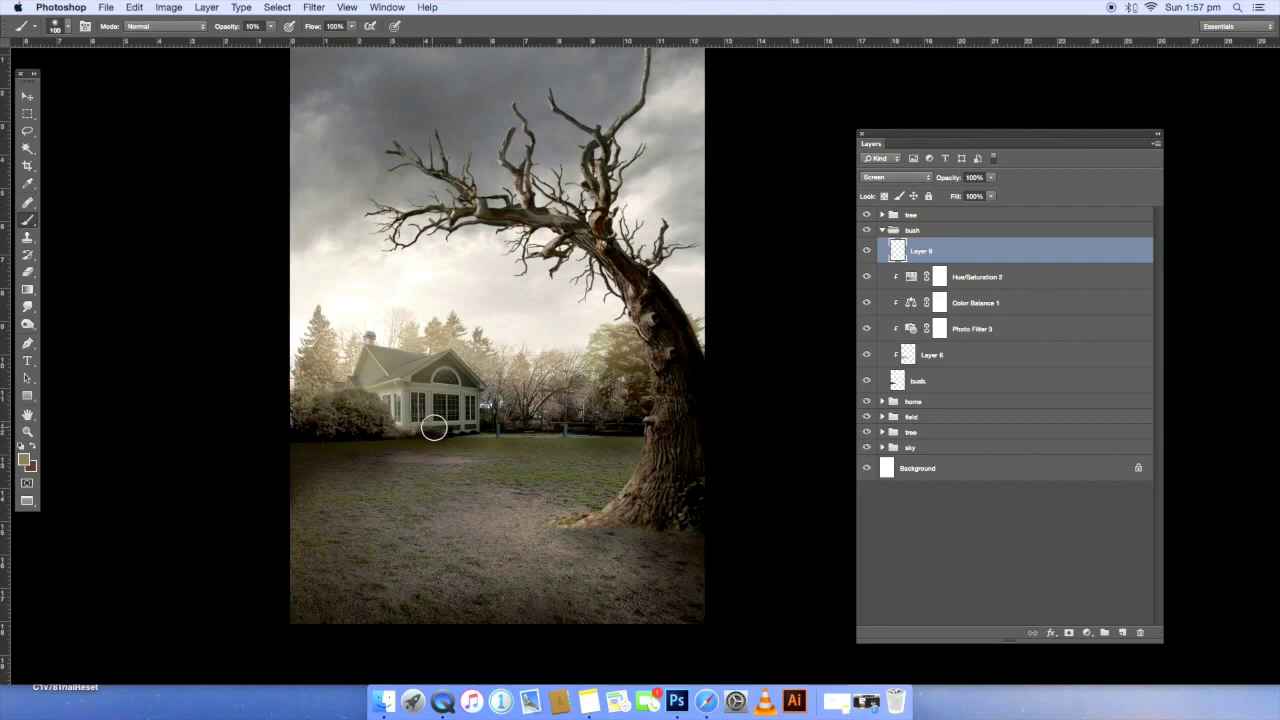
pyautogui.press(']')
pyautogui.press(']')
pyautogui.press(']')
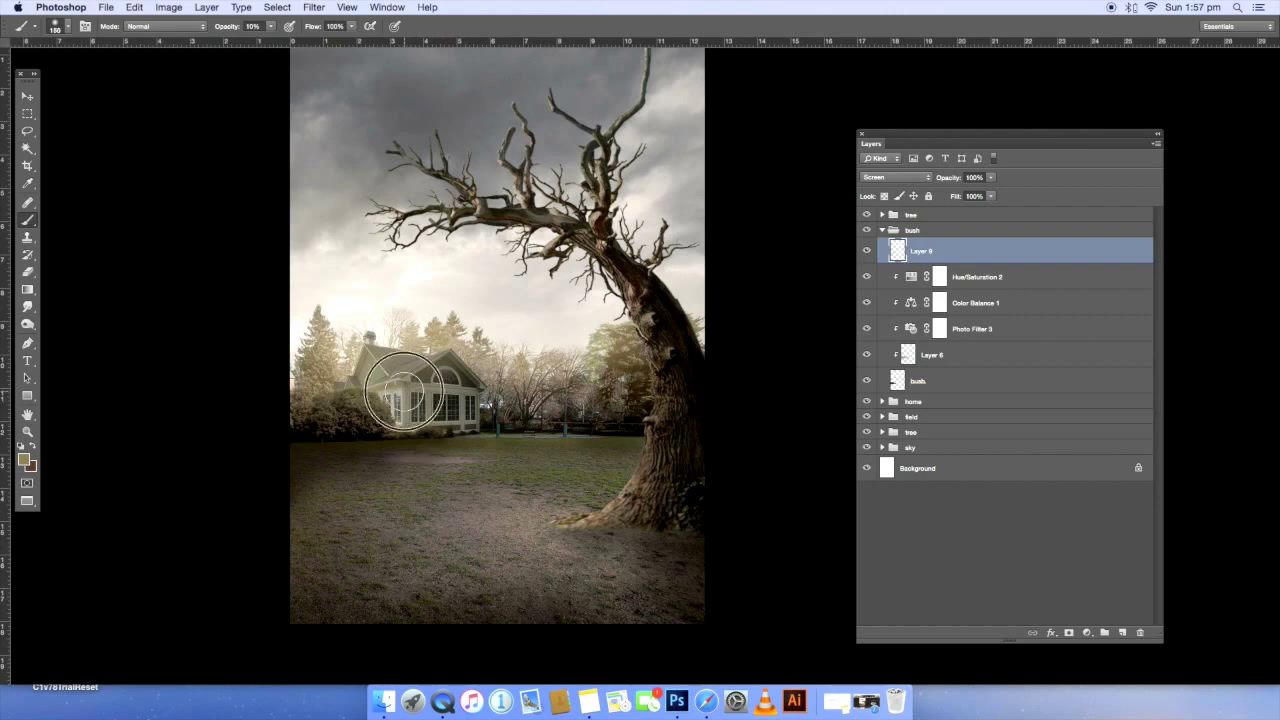
pyautogui.press('[')
pyautogui.press('[')
pyautogui.press('[')
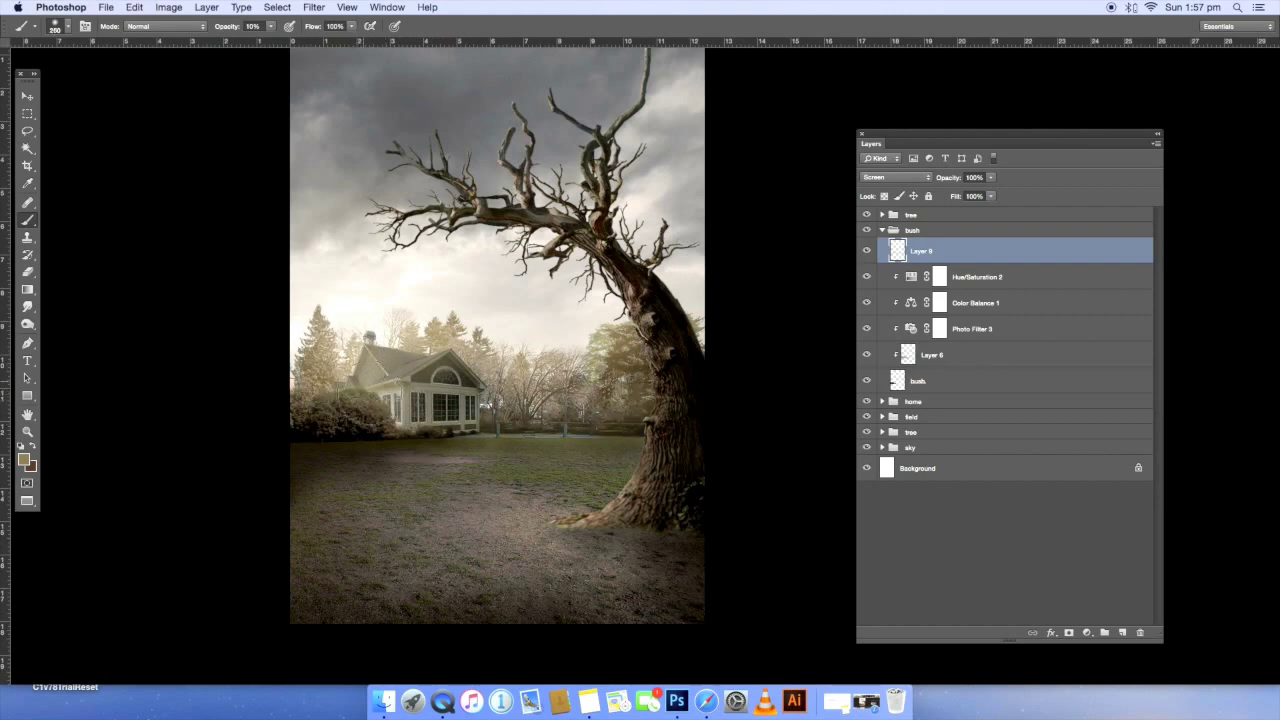
pyautogui.click(867, 250)
pyautogui.click(867, 250)
pyautogui.scroll(2, 740, 330)
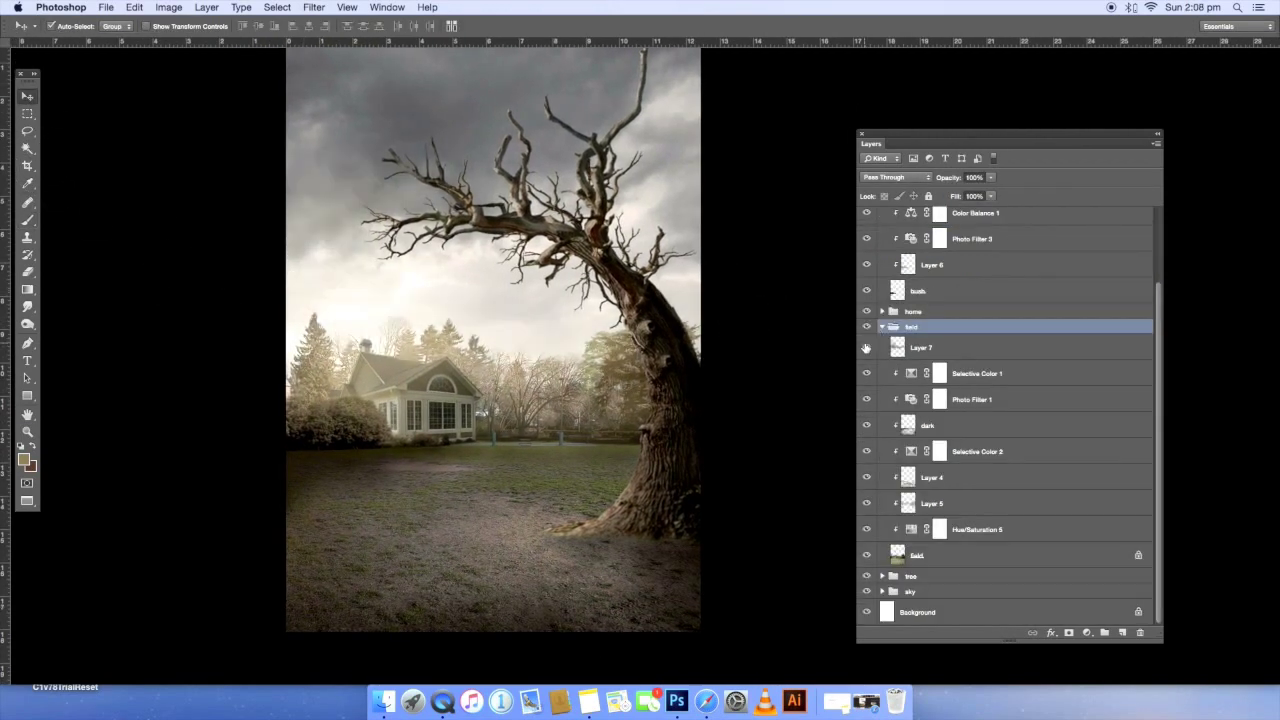
# - Add a layer mask to the 'dark' layer and switch to the brush
pyautogui.click(867, 425)
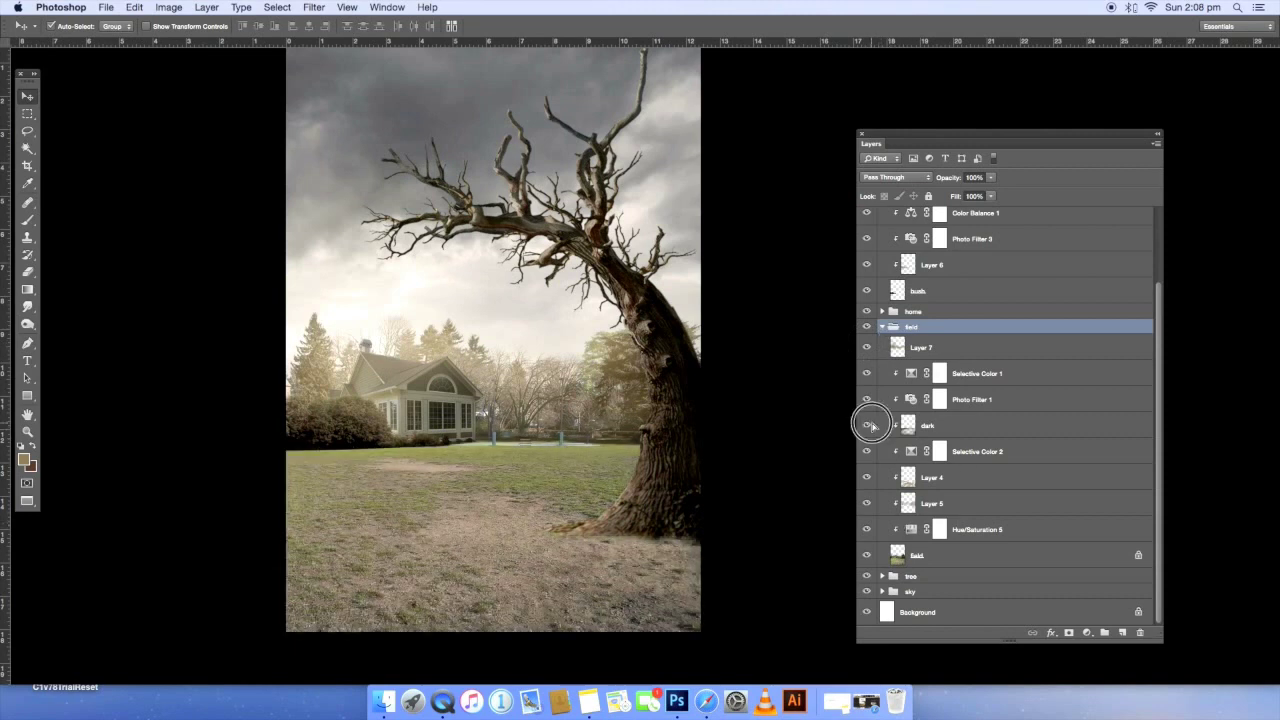
pyautogui.click(940, 425)
pyautogui.click(1068, 633)
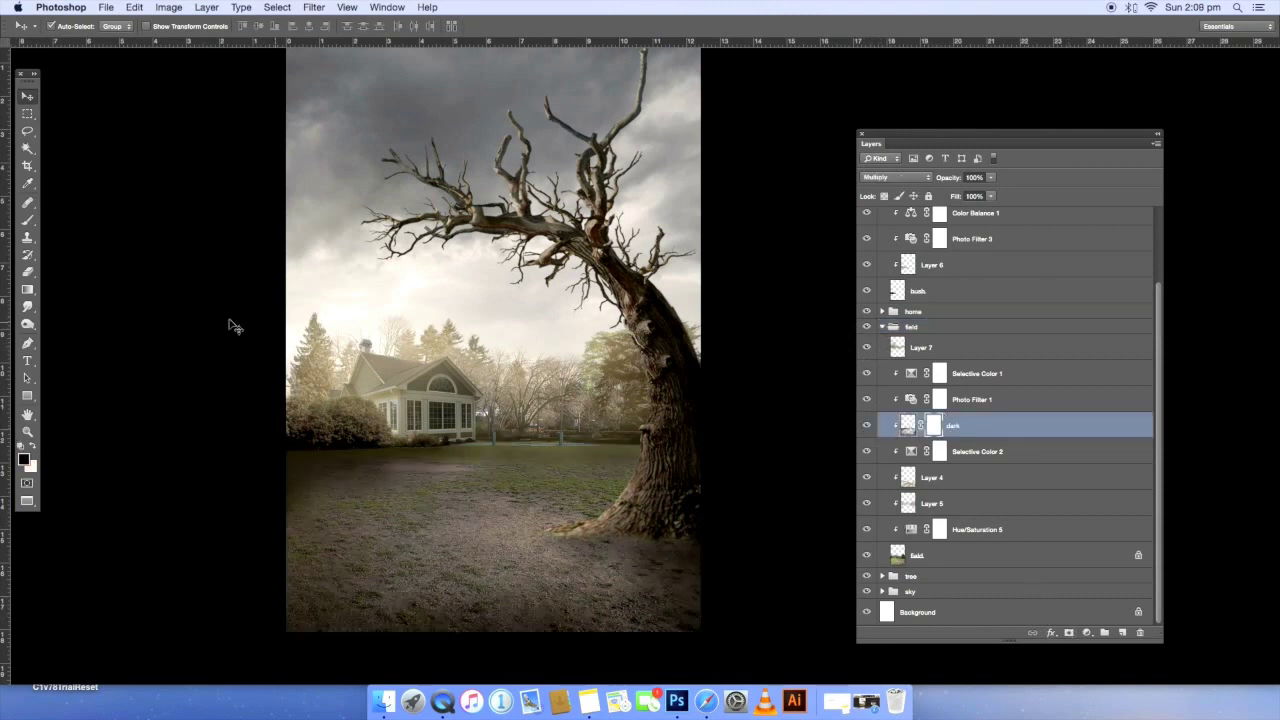
pyautogui.click(27, 219)
# - Paint lighter ground patches on the mask with a size-80 brush at 15% opacity
pyautogui.click(474, 545)
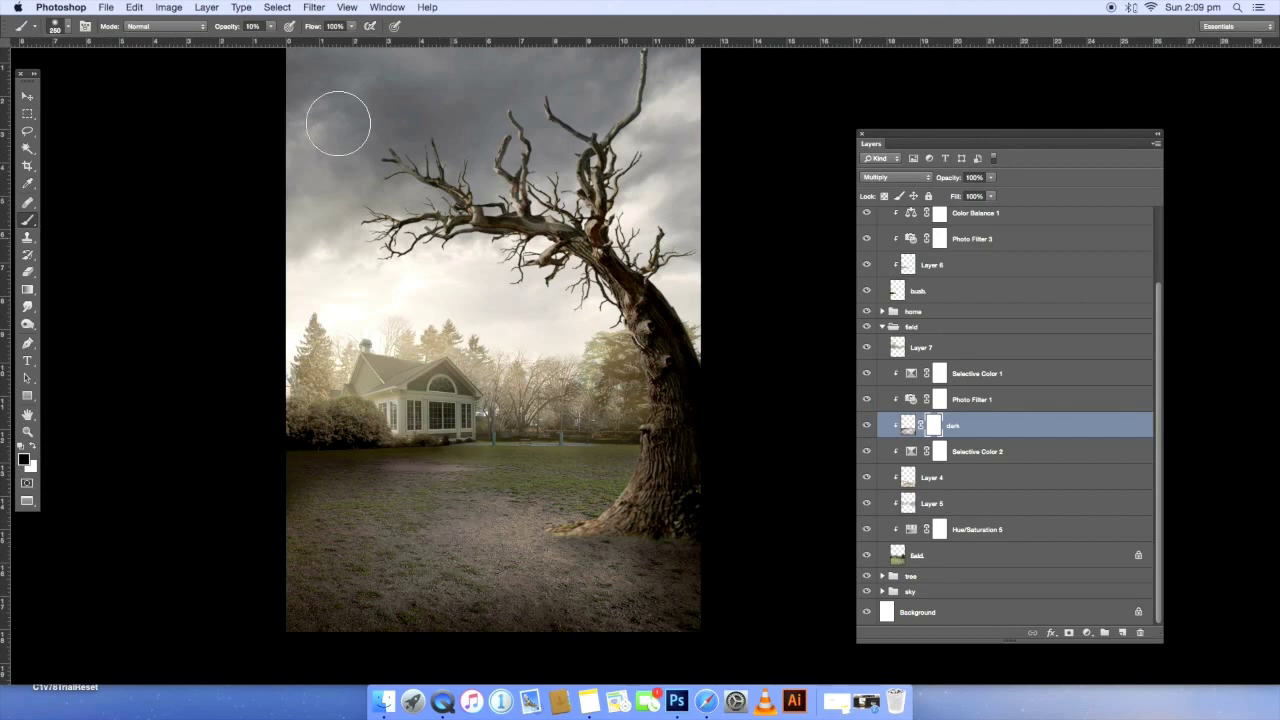
pyautogui.moveTo(558, 549)
pyautogui.mouseDown()
pyautogui.moveTo(529, 543)
pyautogui.moveTo(446, 474)
pyautogui.moveTo(422, 548)
pyautogui.moveTo(397, 520)
pyautogui.moveTo(386, 574)
pyautogui.moveTo(349, 589)
pyautogui.moveTo(537, 563)
pyautogui.moveTo(559, 578)
pyautogui.mouseUp()
pyautogui.press('[')
pyautogui.press('[')
pyautogui.press('[')
pyautogui.press('[')
pyautogui.press('[')
pyautogui.press('[')
pyautogui.press('[')
pyautogui.press('[')
pyautogui.press('[')
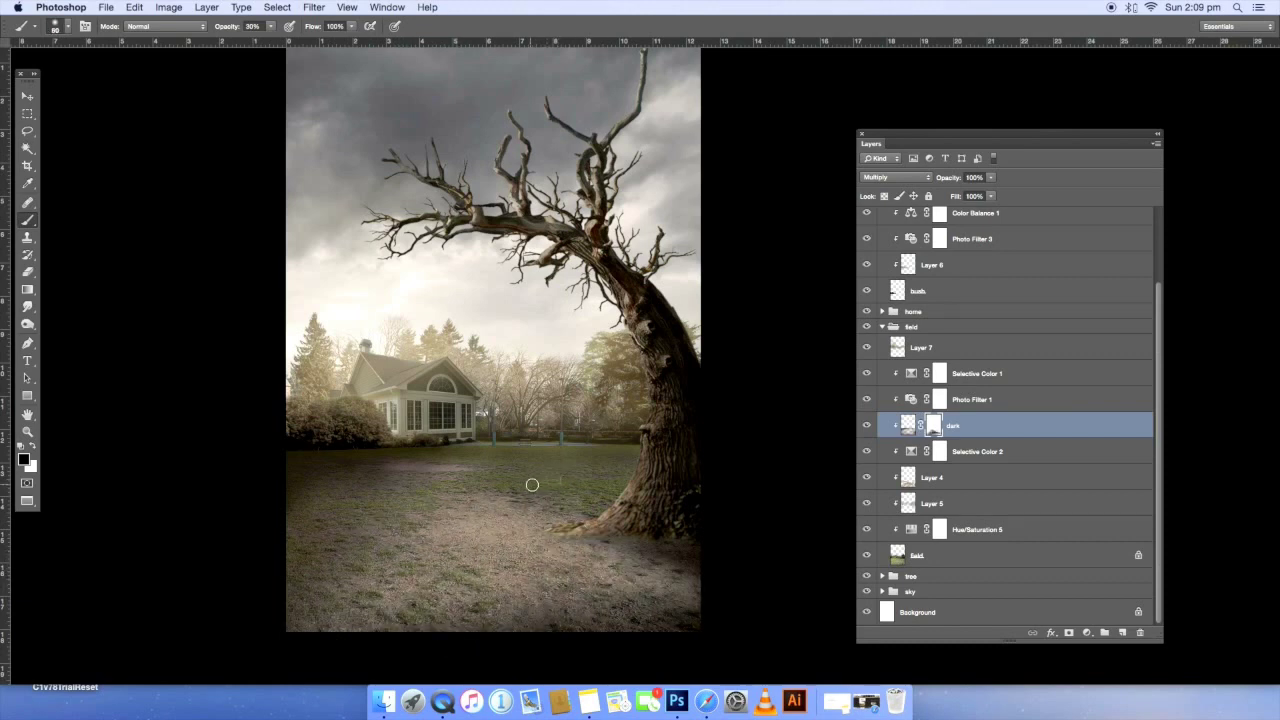
pyautogui.moveTo(270, 26); pyautogui.dragTo(261, 43)
pyautogui.press(']')
pyautogui.press(']')
pyautogui.press(']')
pyautogui.click(27, 96)
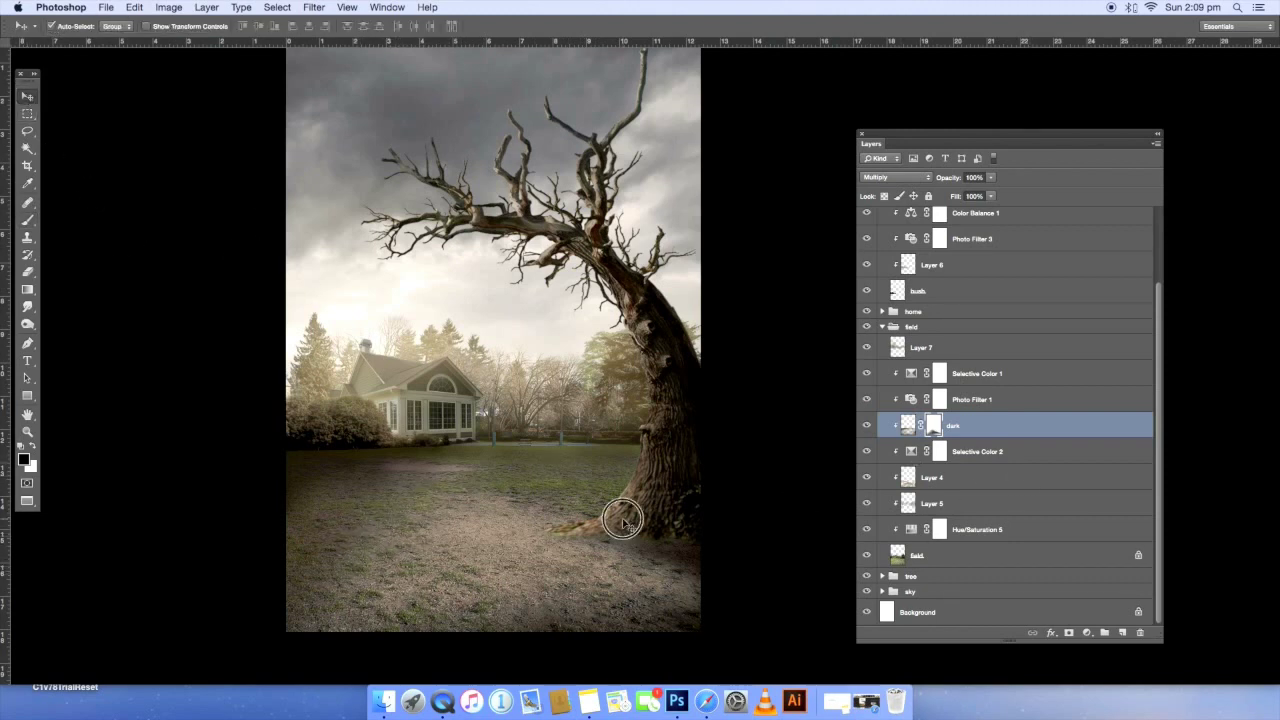
pyautogui.scroll(-2, 731, 497)
pyautogui.click(668, 516)
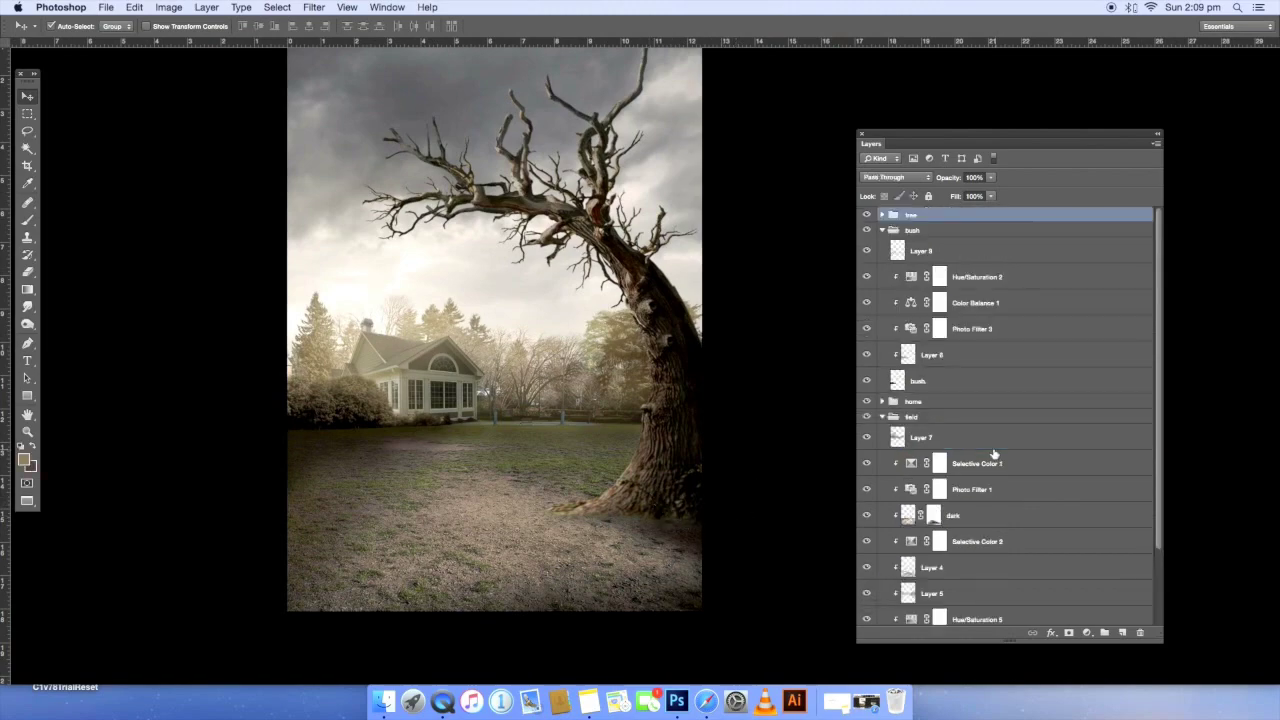
# - Select the tree image layer in the tree group and zoom in on the tree base
pyautogui.click(880, 231)
pyautogui.click(900, 288)
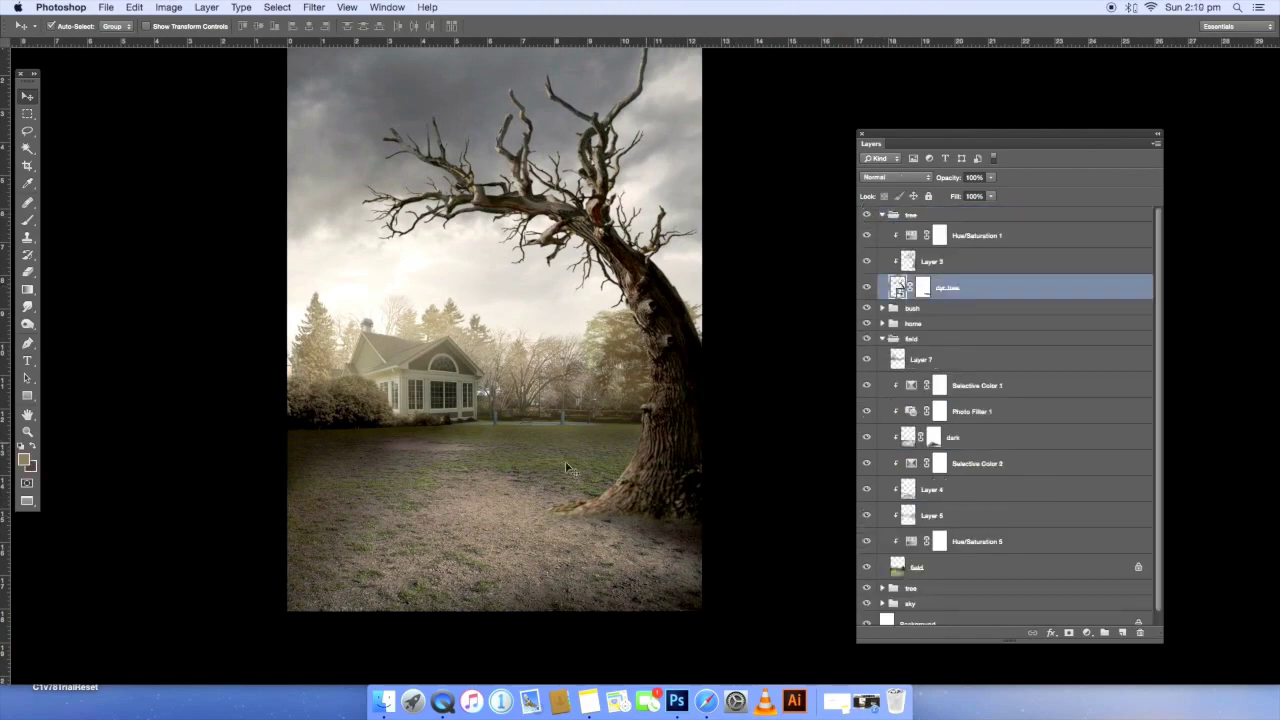
pyautogui.scroll(-3, 577, 408)
pyautogui.press('p')
pyautogui.press('super+plus')
pyautogui.press('super+plus')
pyautogui.press('super+plus')
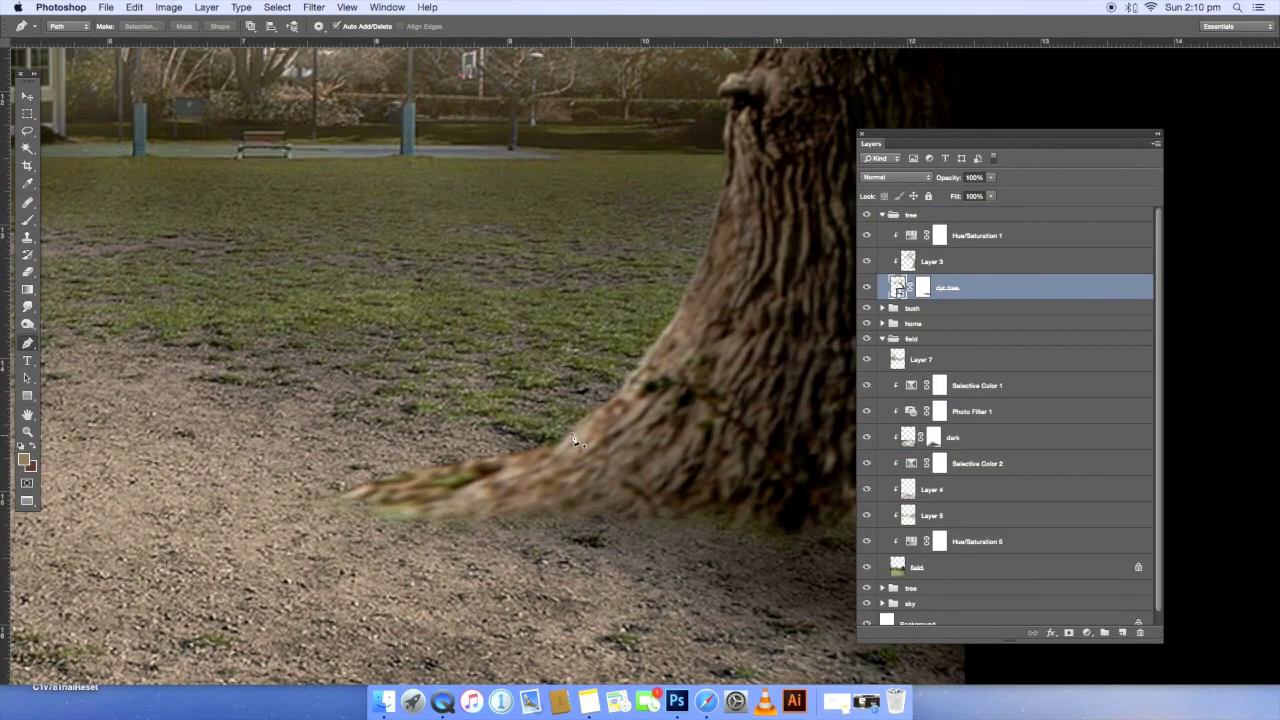
# - Trace the root edge with the Pen and fill its selection black on the tree mask
pyautogui.click(448, 510)
pyautogui.rightClick(515, 399)
pyautogui.click(565, 460)
pyautogui.click(1000, 238)
pyautogui.click(922, 220)
pyautogui.press('d')
pyautogui.hotkey('alt', 'BackSpace')
pyautogui.press('super+d')
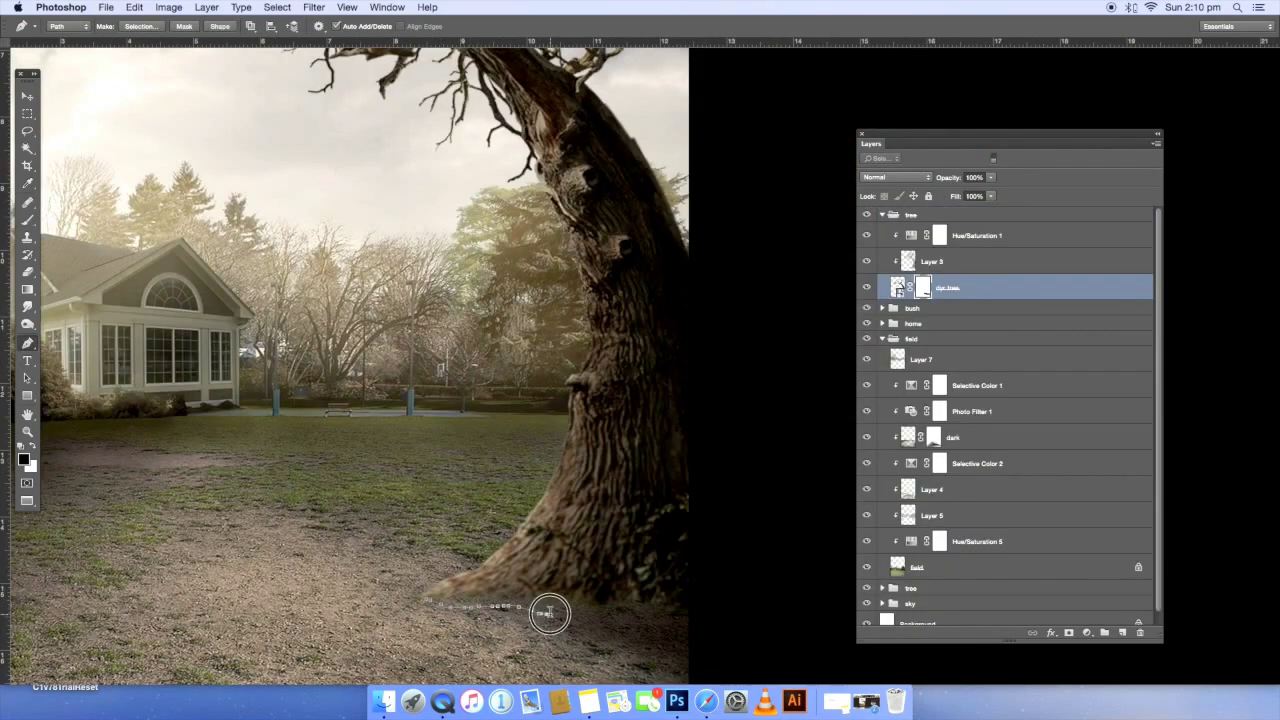
# - Trace the shadow shape around the trunk base and make it a 1 px feathered selection
pyautogui.moveTo(550, 613); pyautogui.dragTo(672, 653)
pyautogui.moveTo(752, 614)
pyautogui.mouseDown()
pyautogui.moveTo(686, 486)
pyautogui.moveTo(585, 490)
pyautogui.mouseUp()
pyautogui.moveTo(468, 592); pyautogui.dragTo(438, 592)
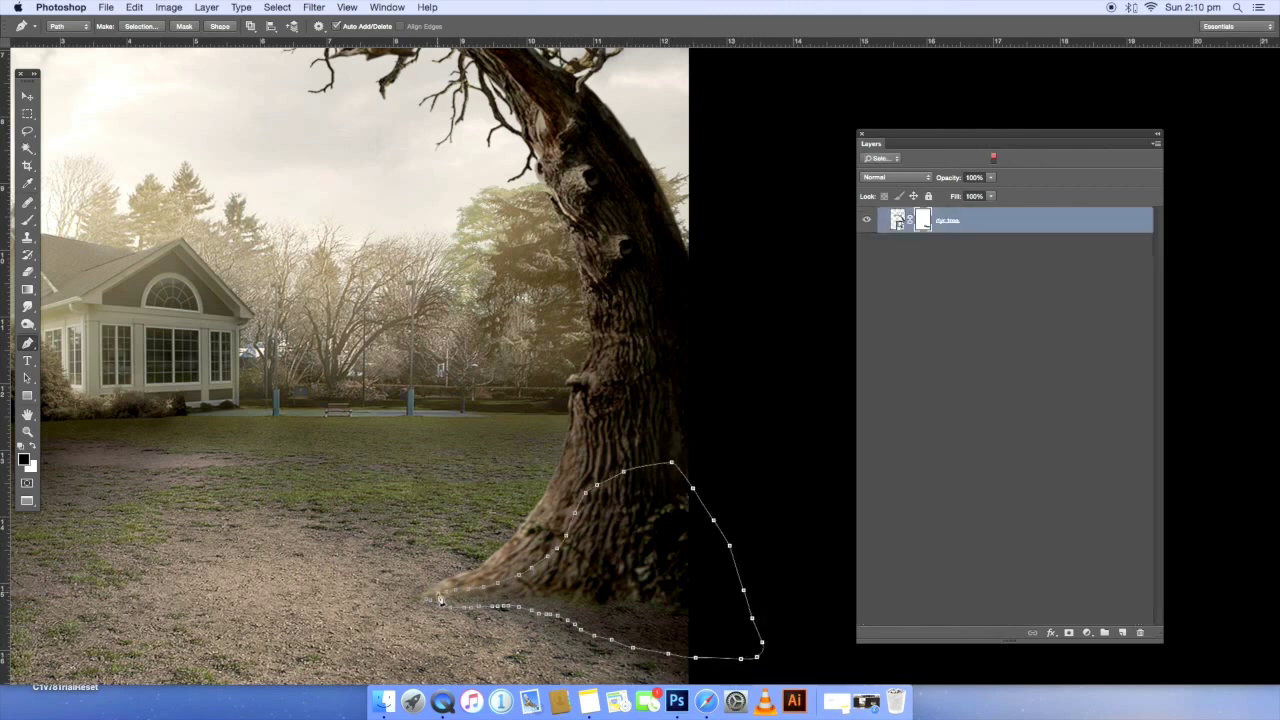
pyautogui.rightClick(403, 404)
pyautogui.click(436, 462)
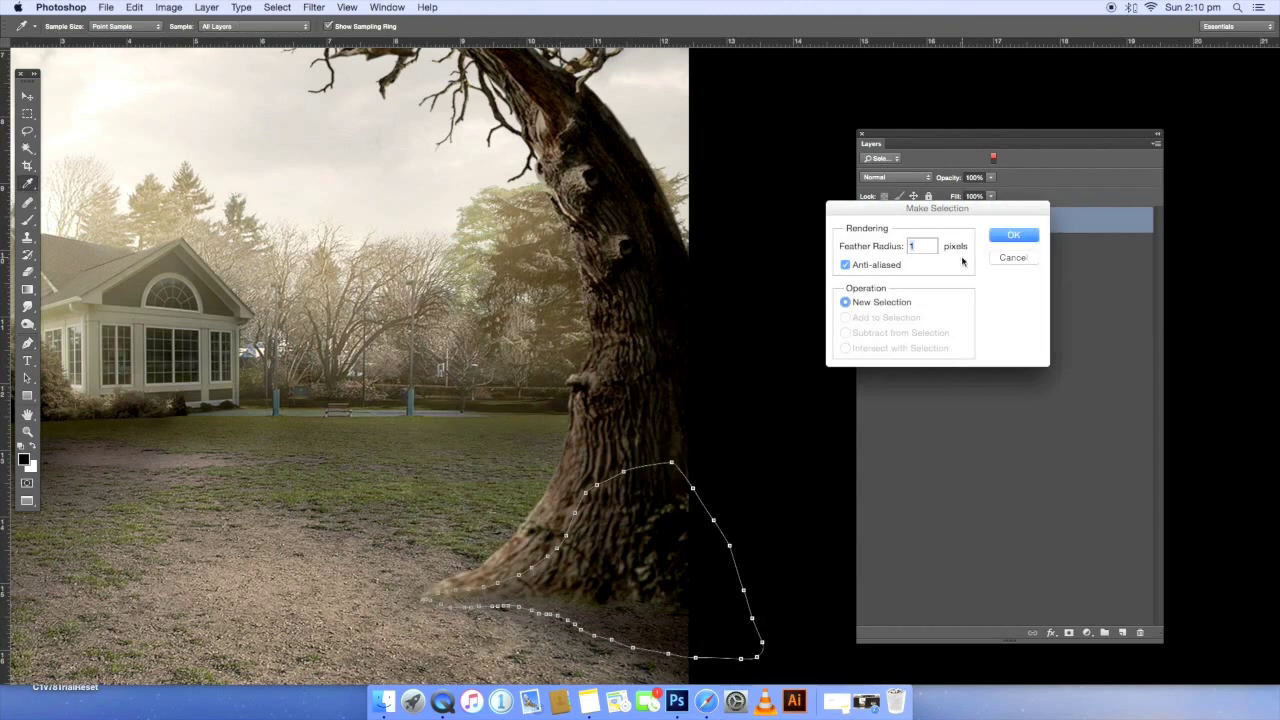
pyautogui.click(1010, 244)
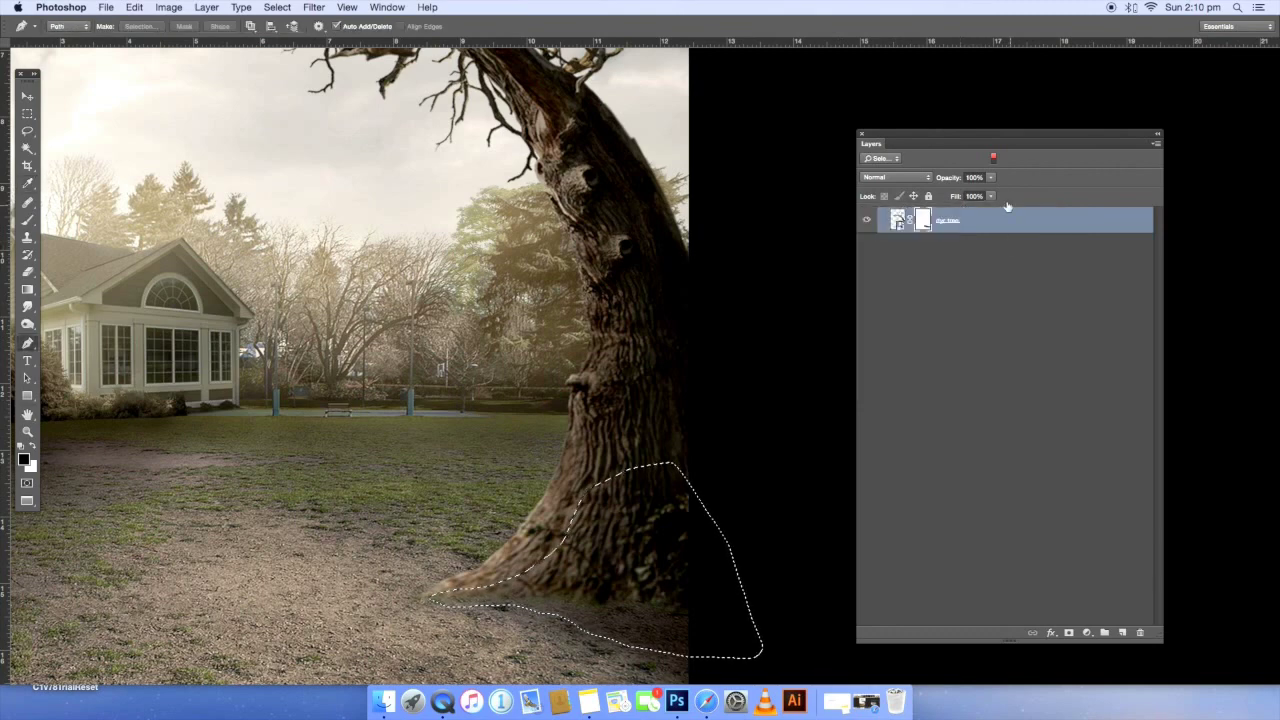
# - Add a new empty Layer 10 for the tree shadow beneath the tree layer
pyautogui.click(993, 157)
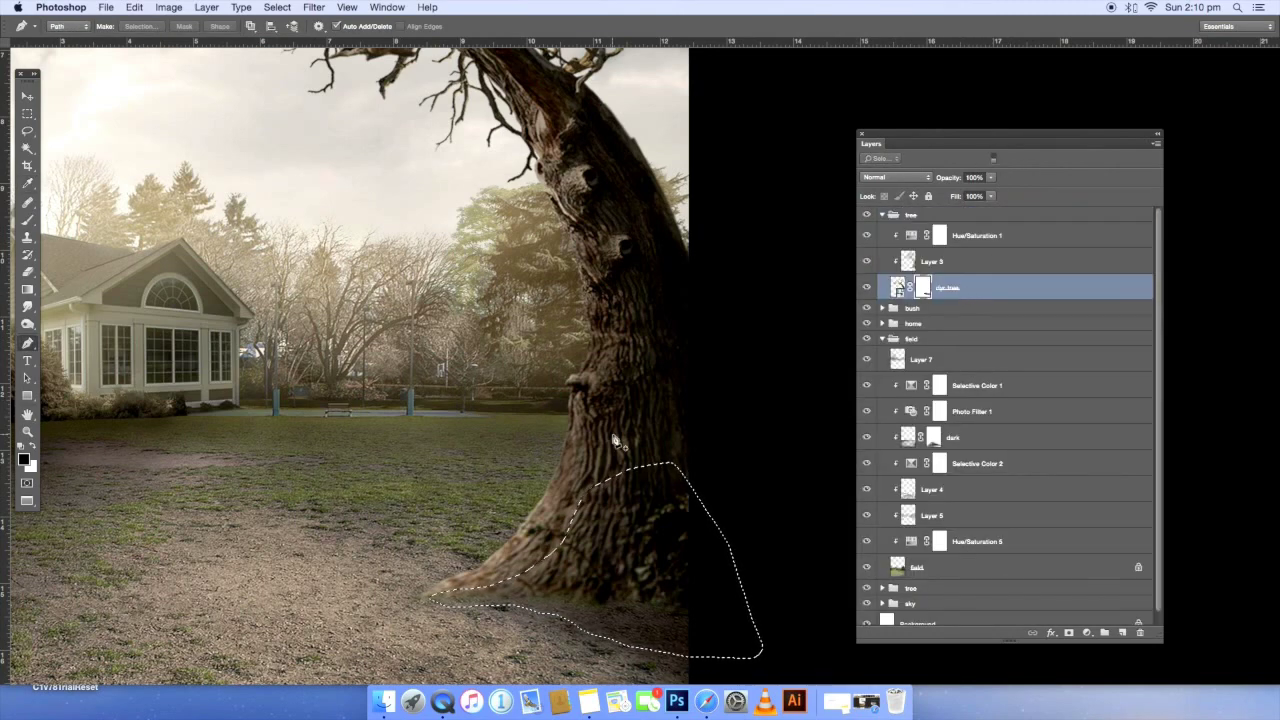
pyautogui.scroll(-2, 580, 463)
pyautogui.scroll(-2, 588, 498)
pyautogui.scroll(-1, 588, 498)
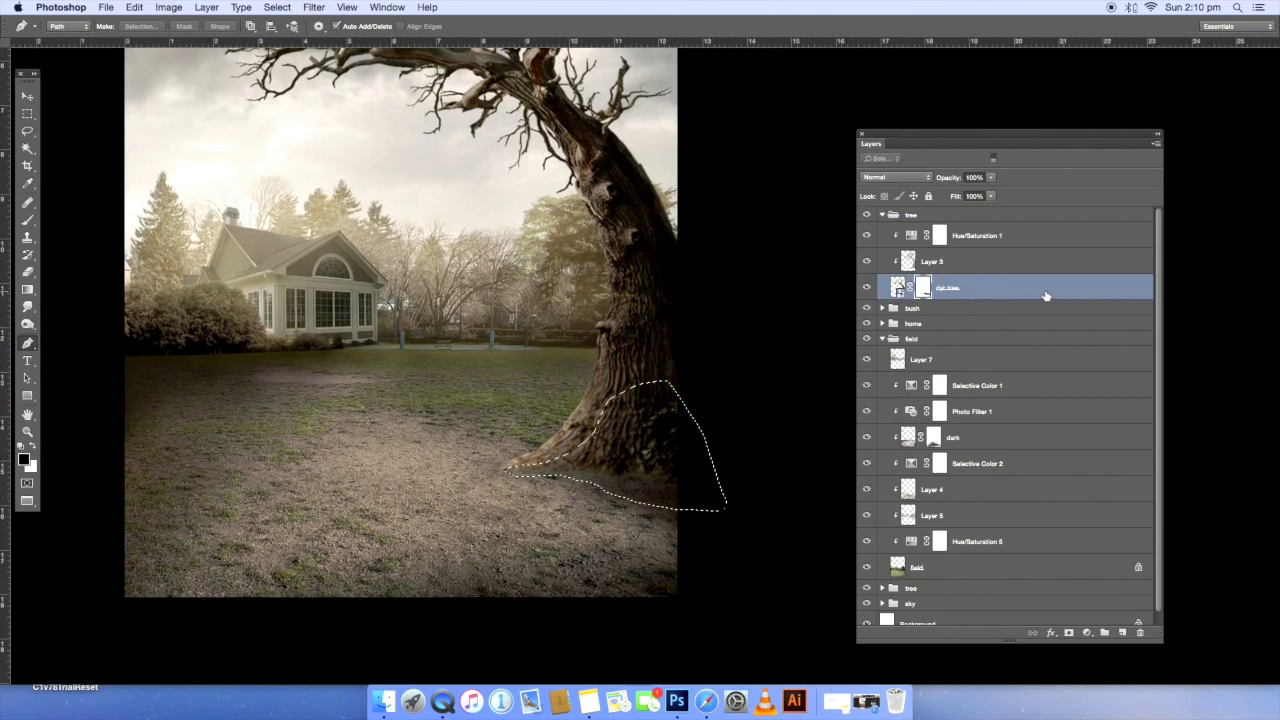
pyautogui.click(966, 313)
pyautogui.click(1122, 632)
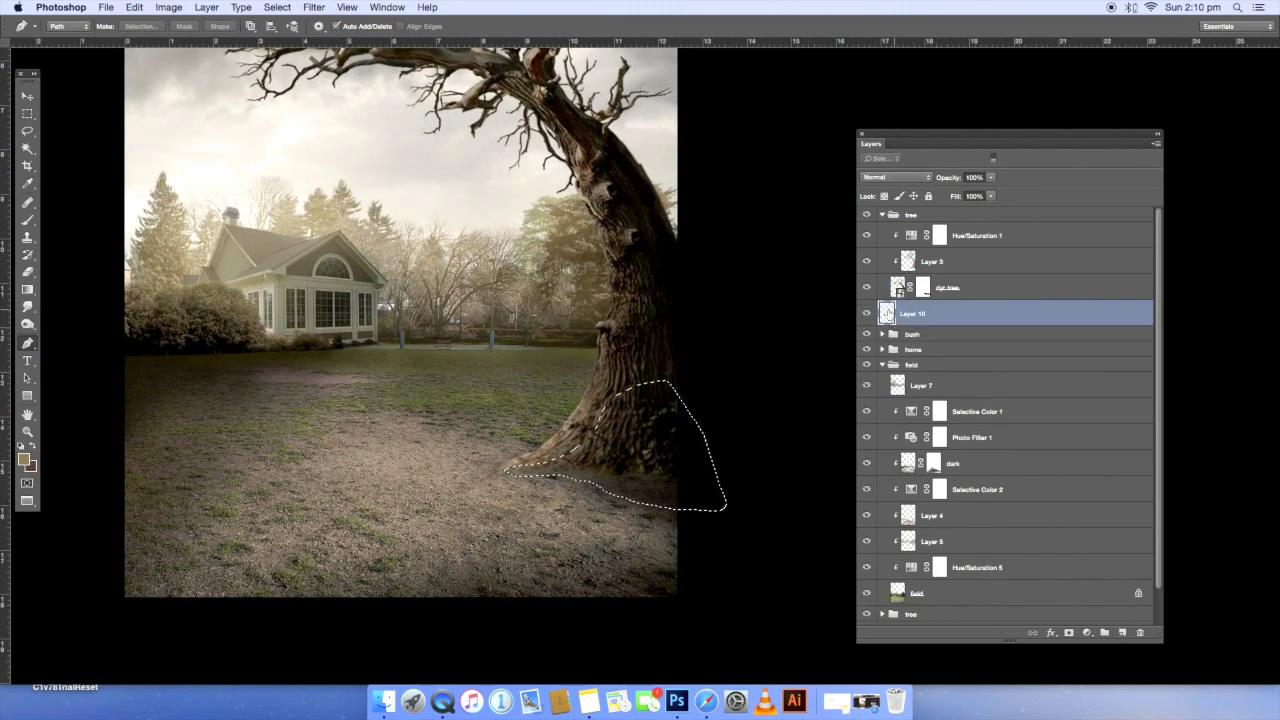
# - Paint black shadow at the tree base with a soft brush, then deselect
pyautogui.press('b')
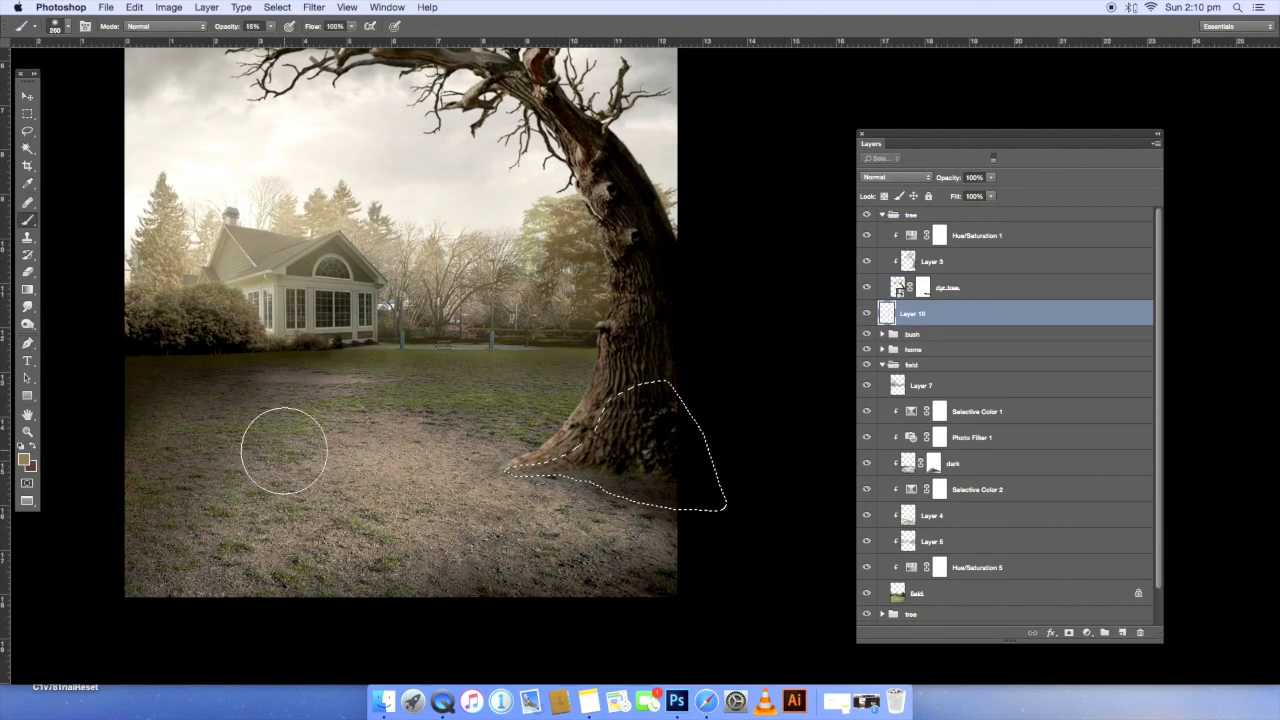
pyautogui.moveTo(593, 475)
pyautogui.mouseDown()
pyautogui.moveTo(622, 450)
pyautogui.moveTo(617, 470)
pyautogui.mouseUp()
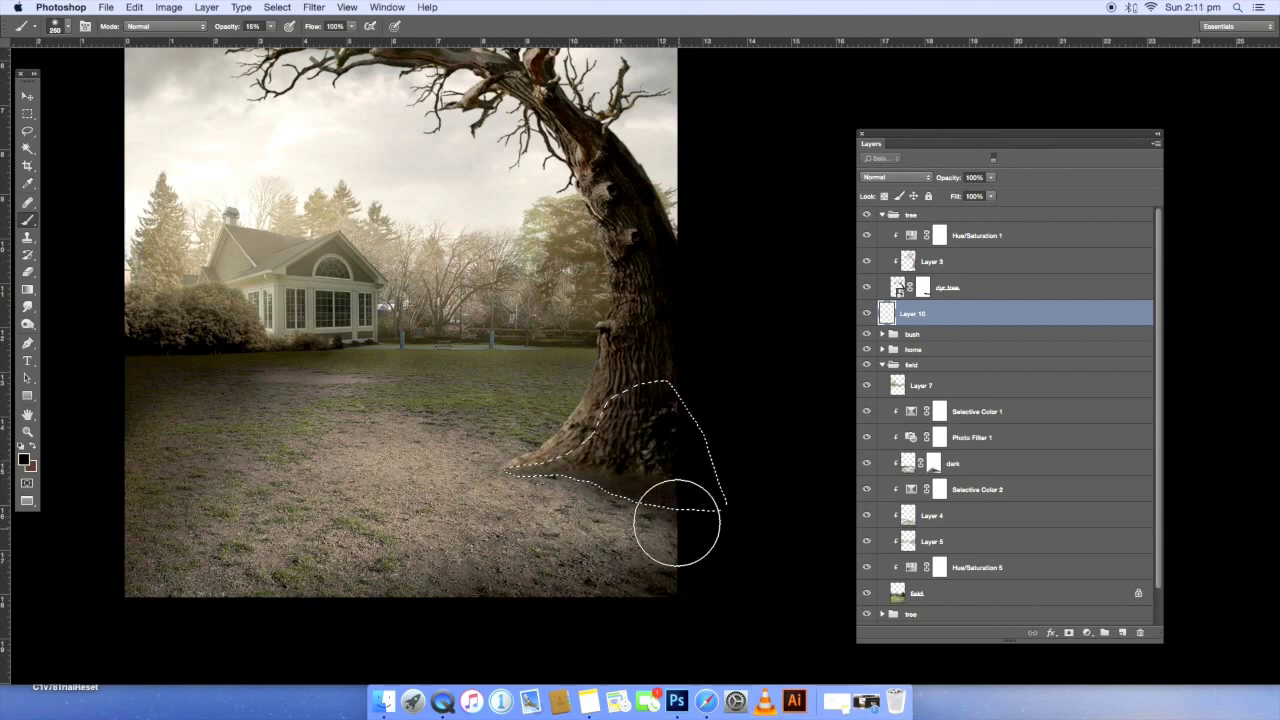
pyautogui.press('[')
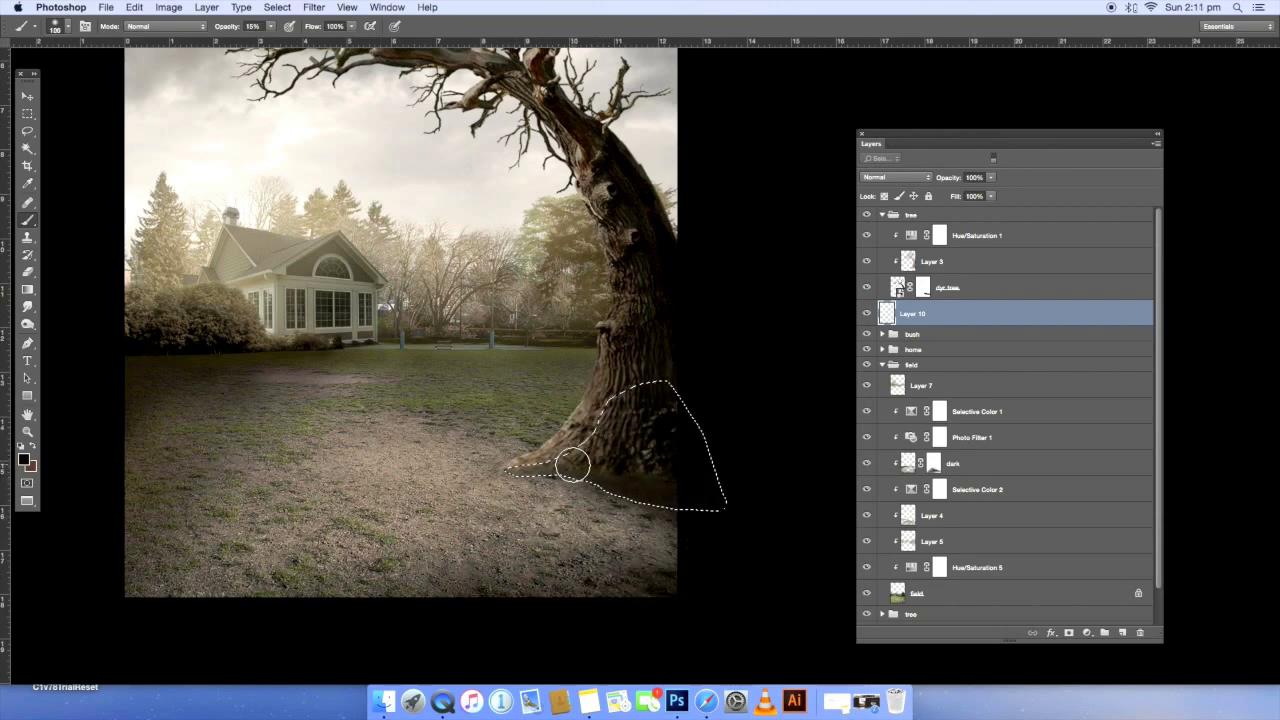
pyautogui.moveTo(617, 470)
pyautogui.mouseDown()
pyautogui.moveTo(635, 460)
pyautogui.moveTo(646, 477)
pyautogui.mouseUp()
pyautogui.press(']')
pyautogui.press(']')
pyautogui.press(']')
pyautogui.press('super+d')
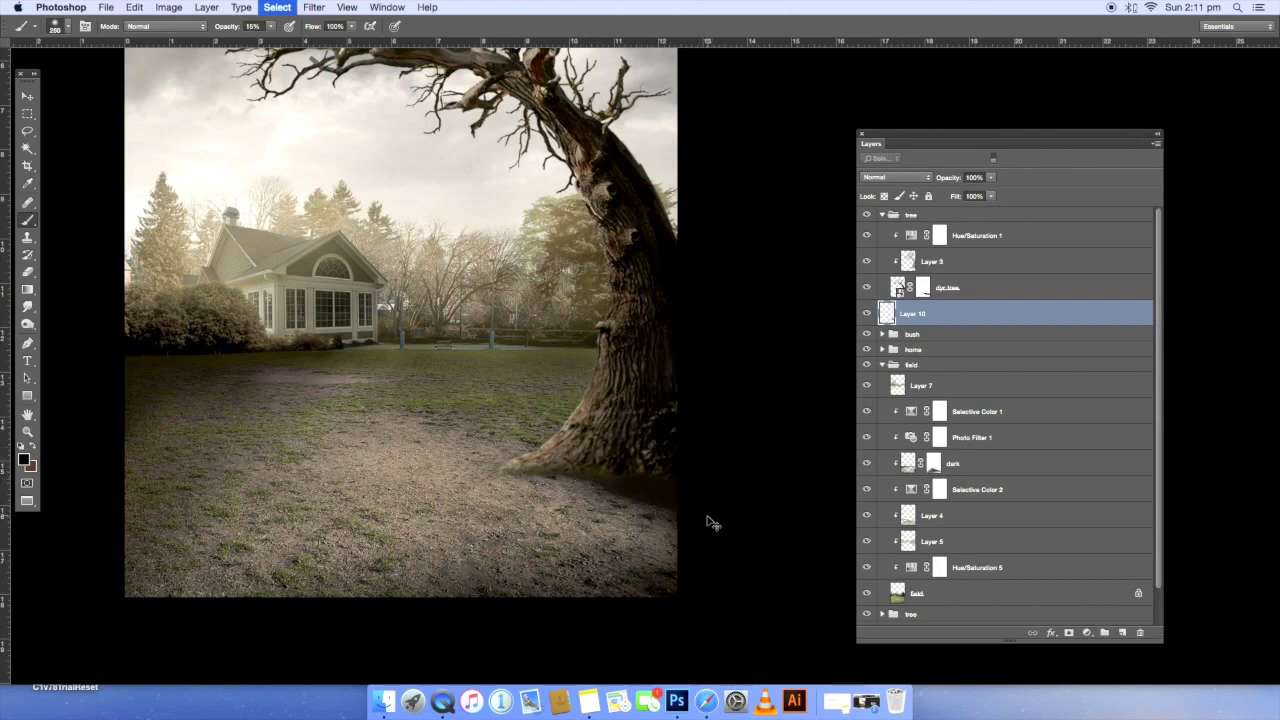
# - Set the shadow layer to Multiply blending with 80% fill
pyautogui.click(866, 314)
pyautogui.click(895, 177)
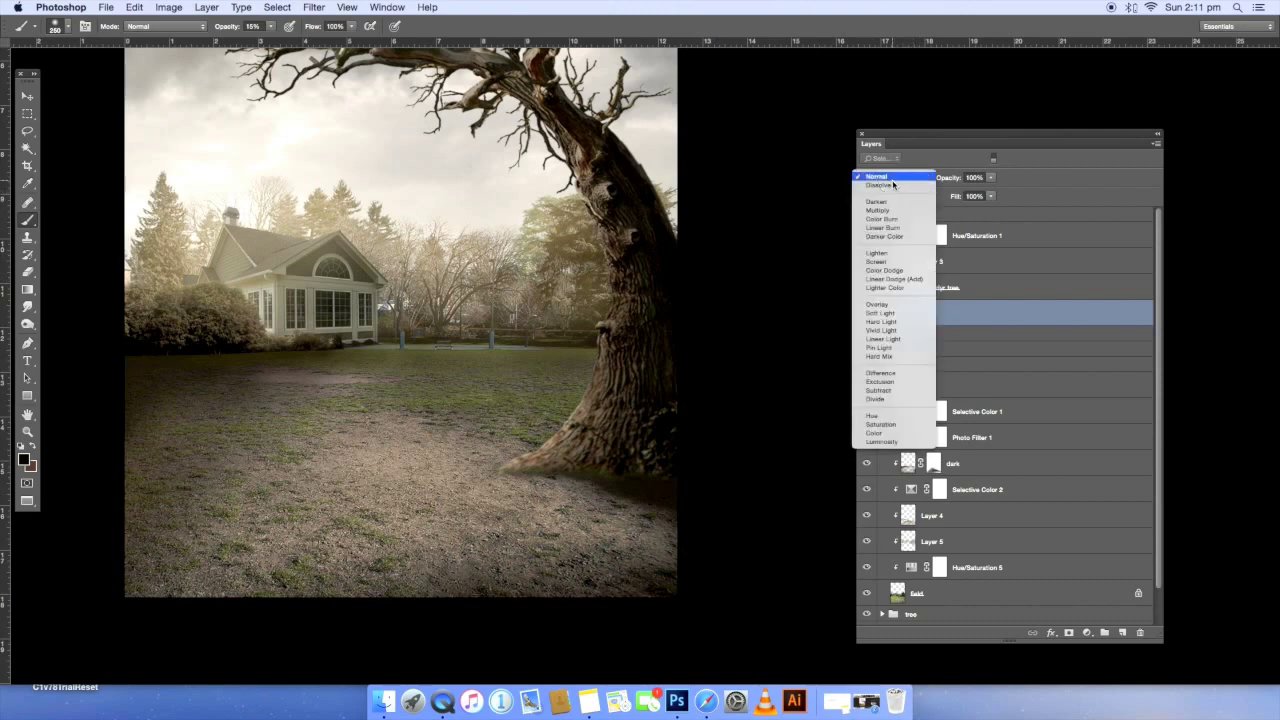
pyautogui.click(891, 215)
pyautogui.click(991, 196)
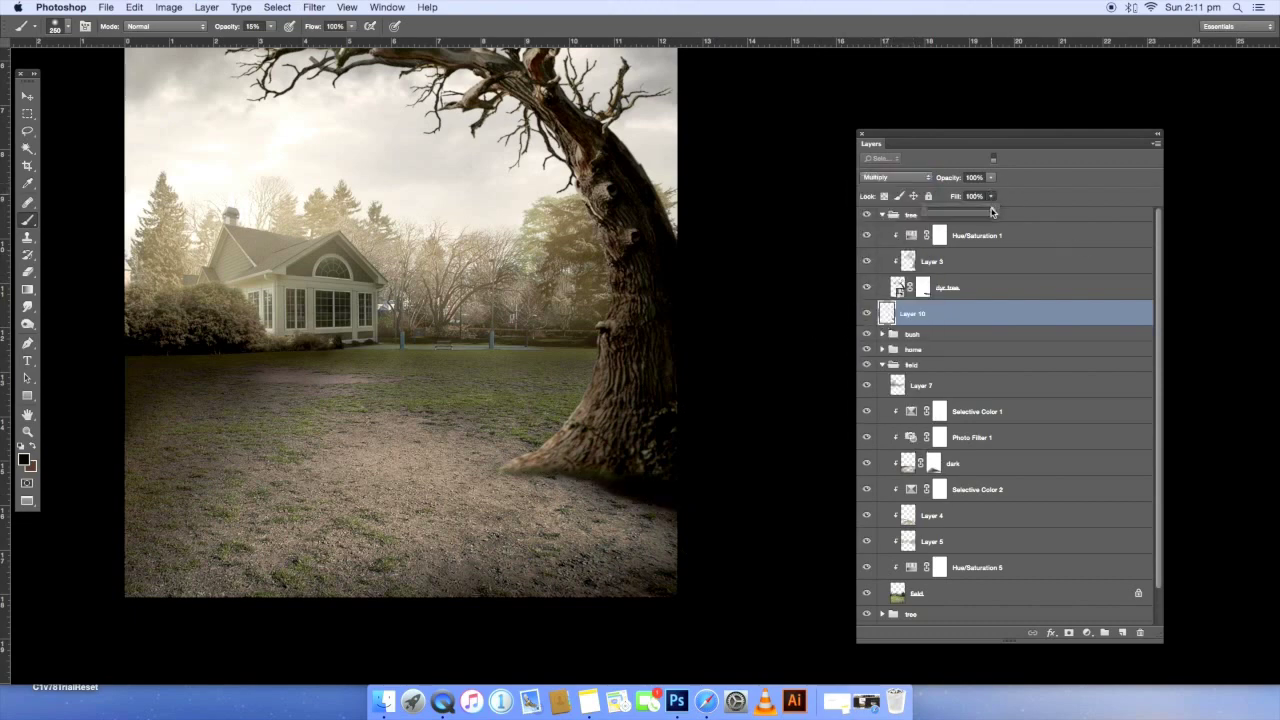
pyautogui.press('[')
pyautogui.press('[')
pyautogui.press('[')
pyautogui.press('[')
pyautogui.press('[')
pyautogui.press('[')
pyautogui.press('[')
pyautogui.press('[')
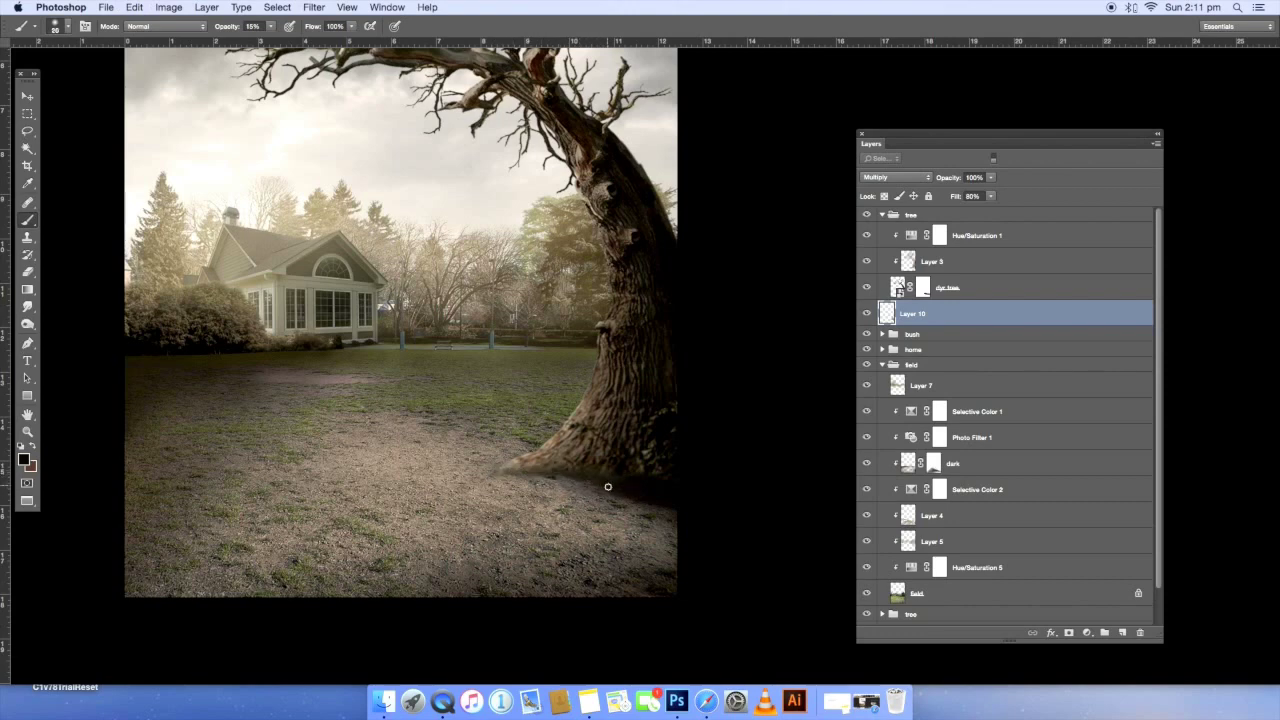
# - Soften the shadow edges with a 14% strength, size-125 eraser and compare before/after
pyautogui.press('e')
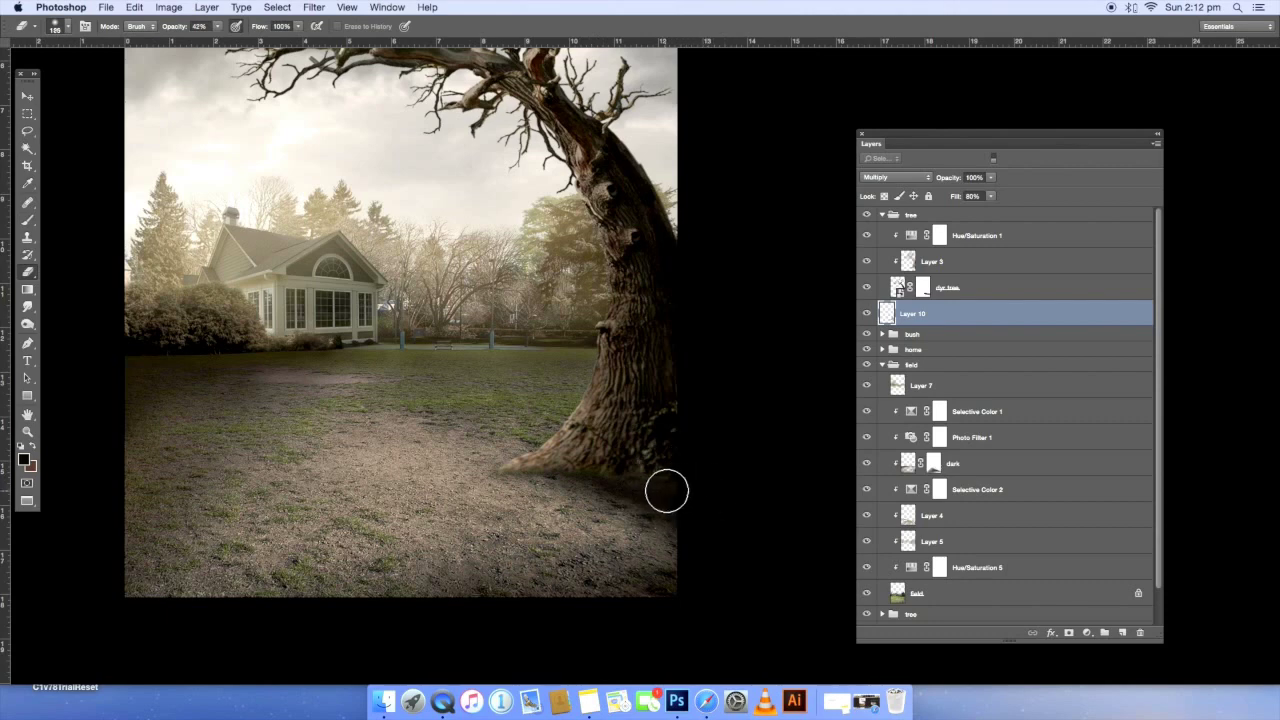
pyautogui.click(217, 26)
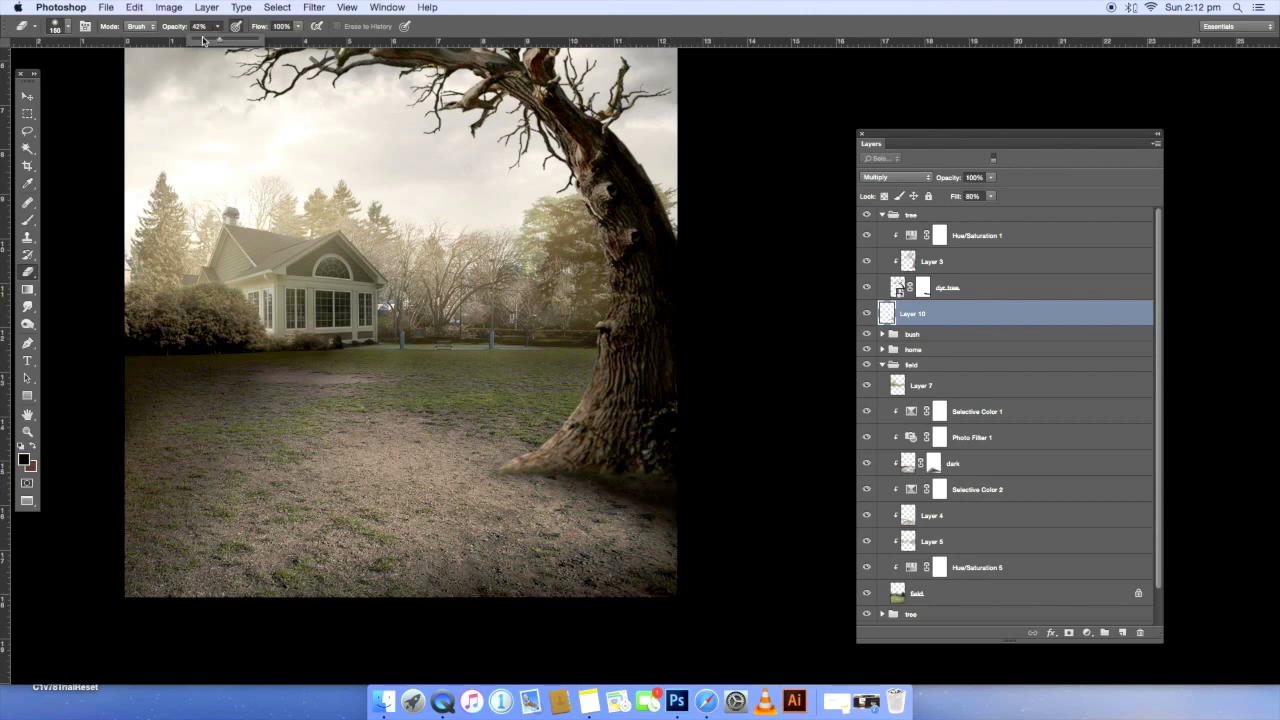
pyautogui.press('Return')
pyautogui.press('[')
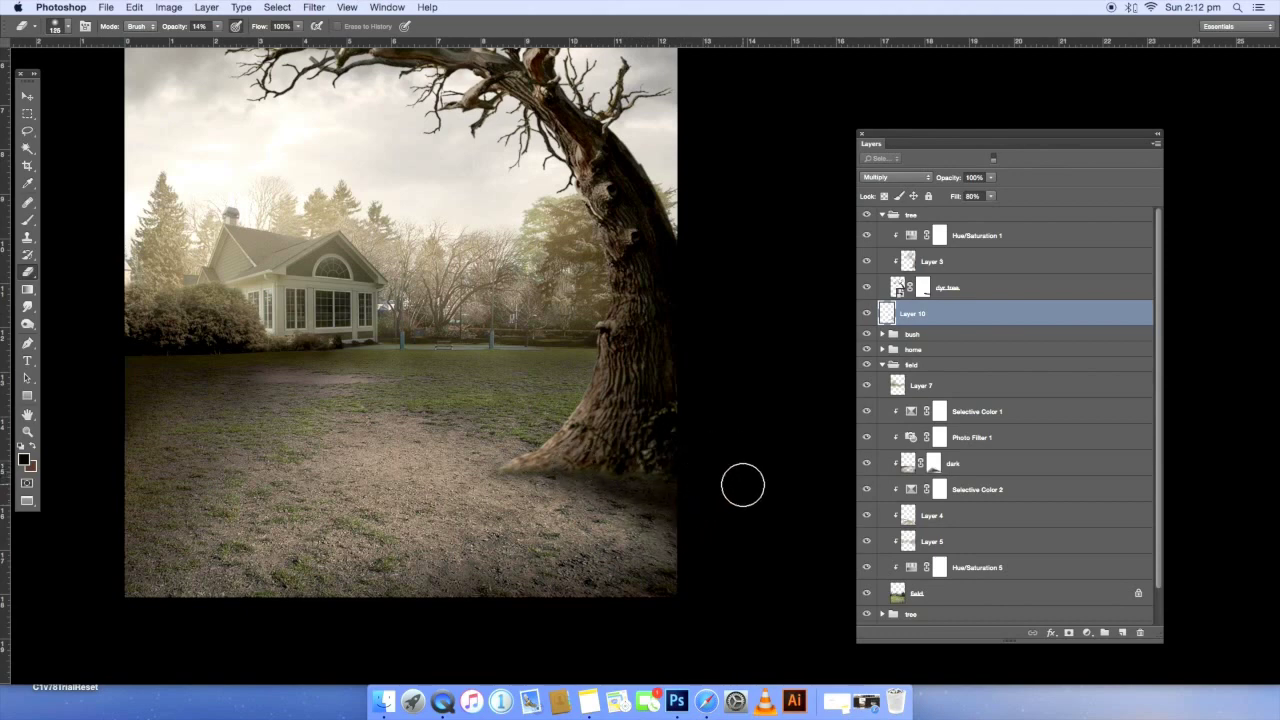
pyautogui.scroll(-2, 743, 485)
pyautogui.moveTo(720, 486); pyautogui.dragTo(586, 500)
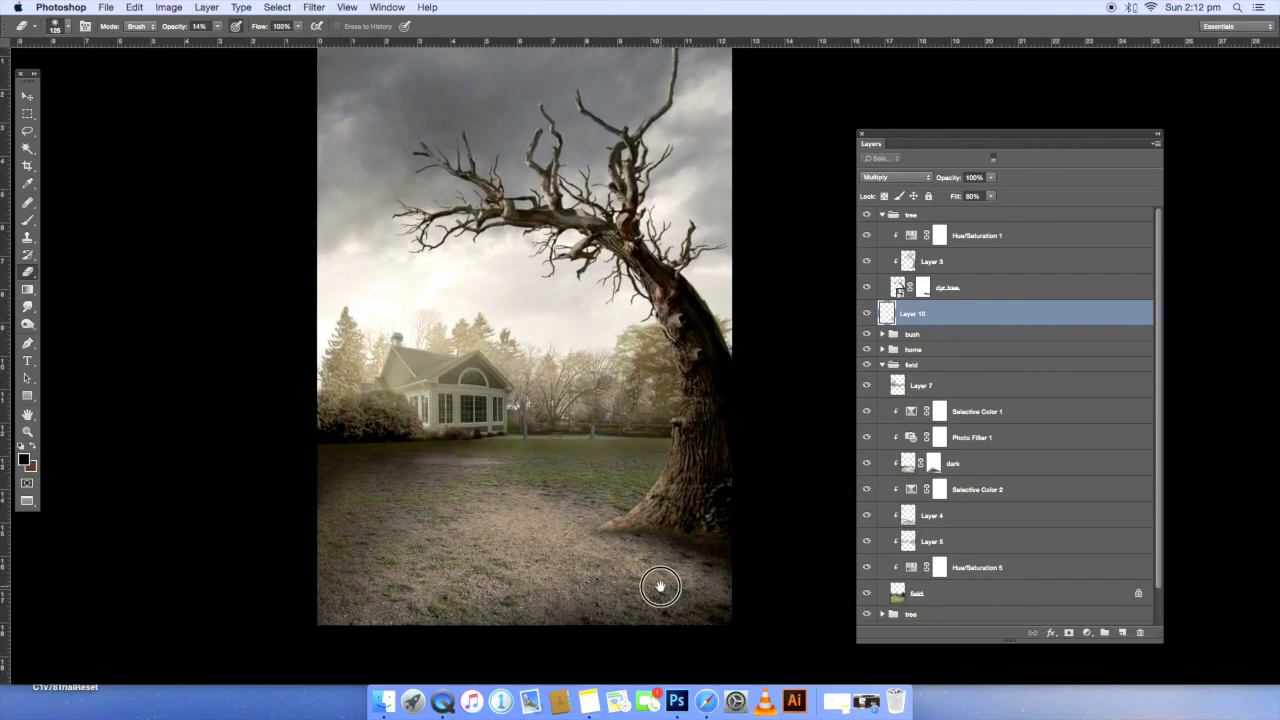
pyautogui.click(866, 313)
pyautogui.click(866, 313)
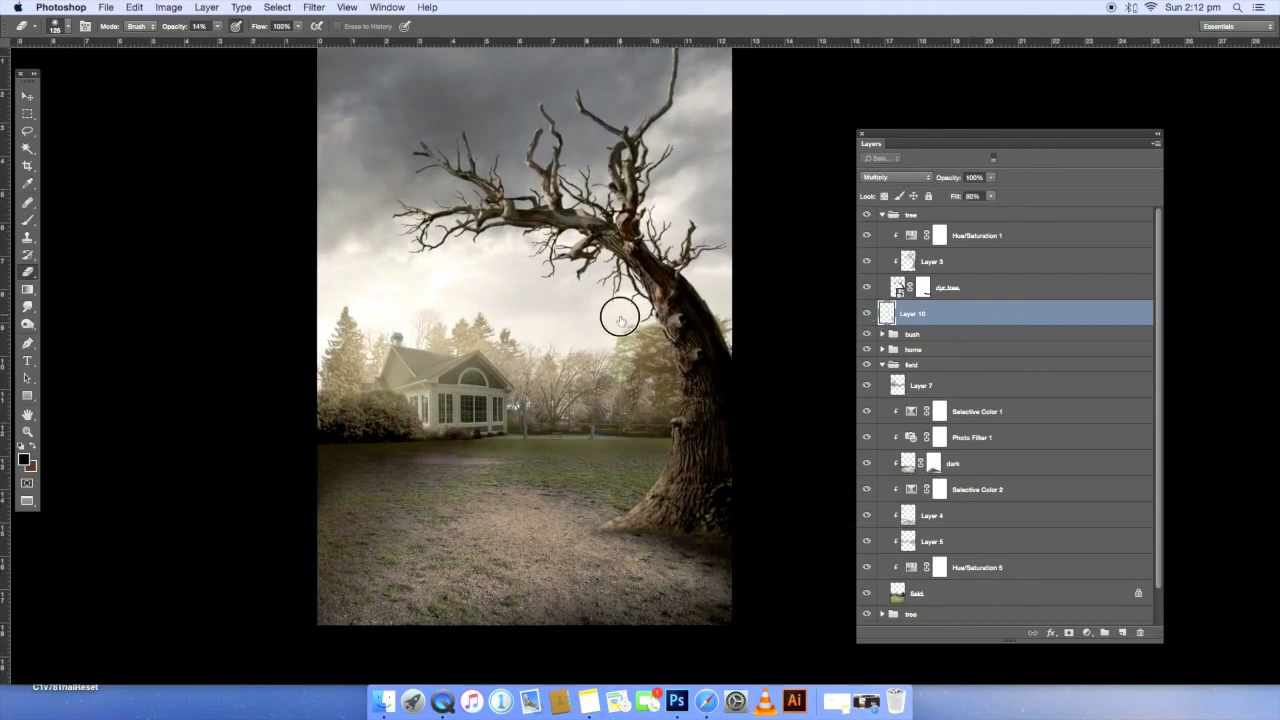
# - Choose a cloud brush from the brush presets for painting fog
pyautogui.scroll(1, 617, 309)
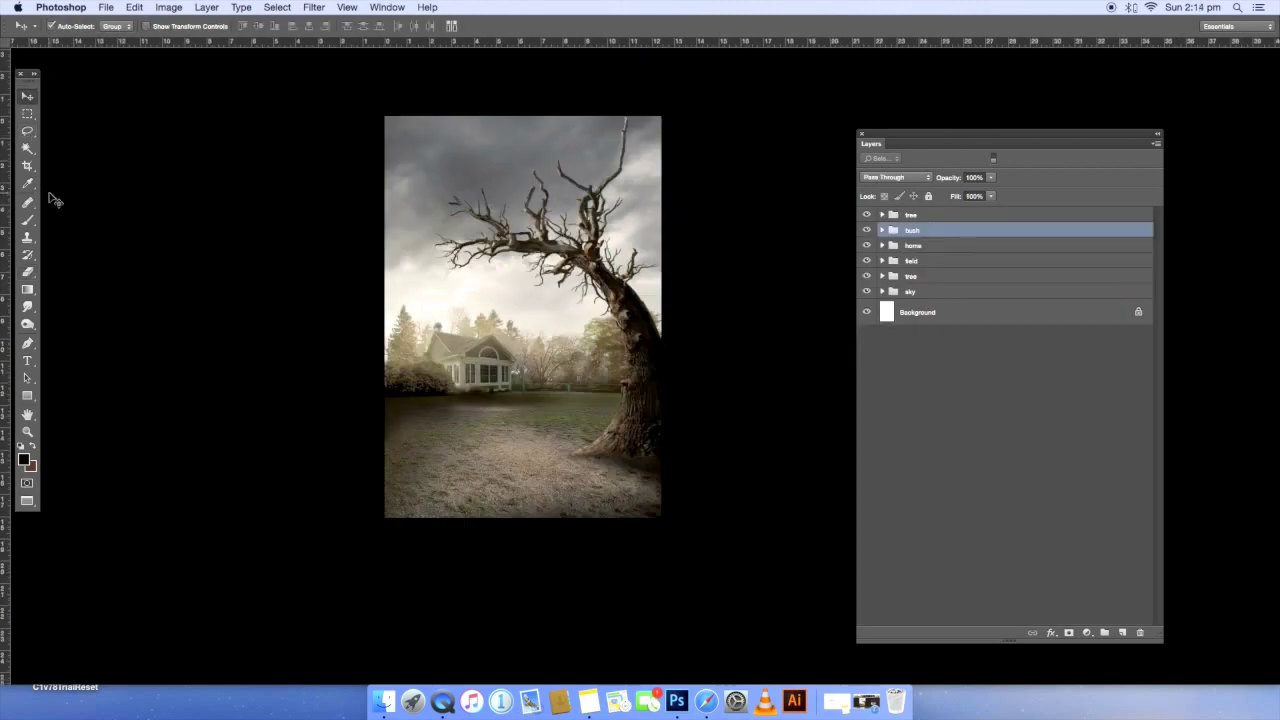
pyautogui.click(29, 220)
pyautogui.click(68, 29)
pyautogui.moveTo(160, 132); pyautogui.dragTo(152, 157)
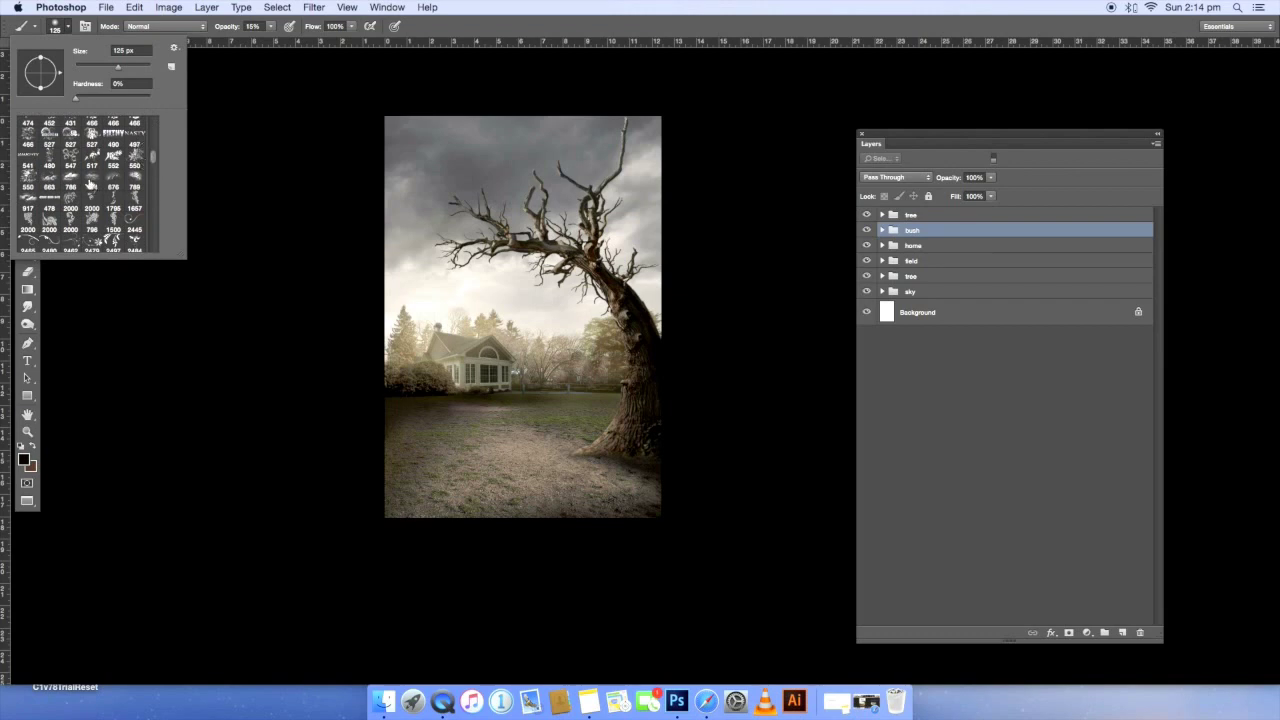
pyautogui.click(528, 434)
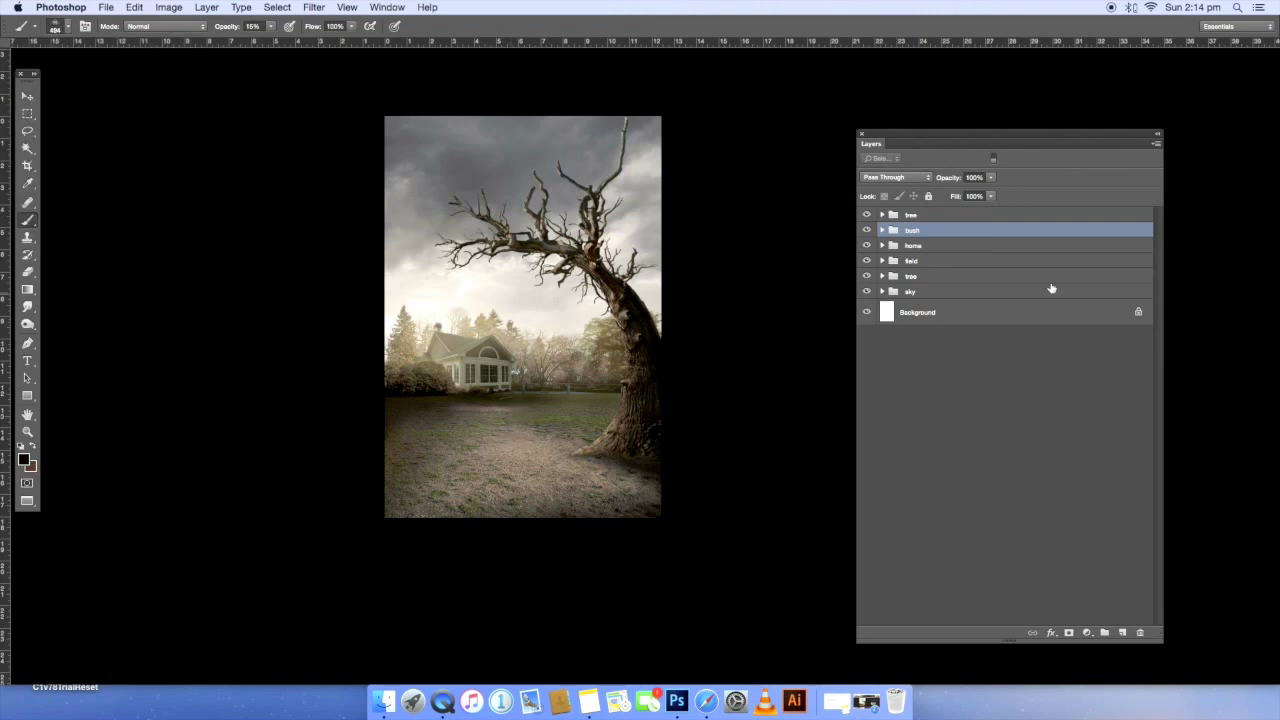
# - Add a new Layer 12 in Screen blend mode with a 1200 px cloud brush
pyautogui.click(1123, 631)
pyautogui.press(']')
pyautogui.press(']')
pyautogui.press(']')
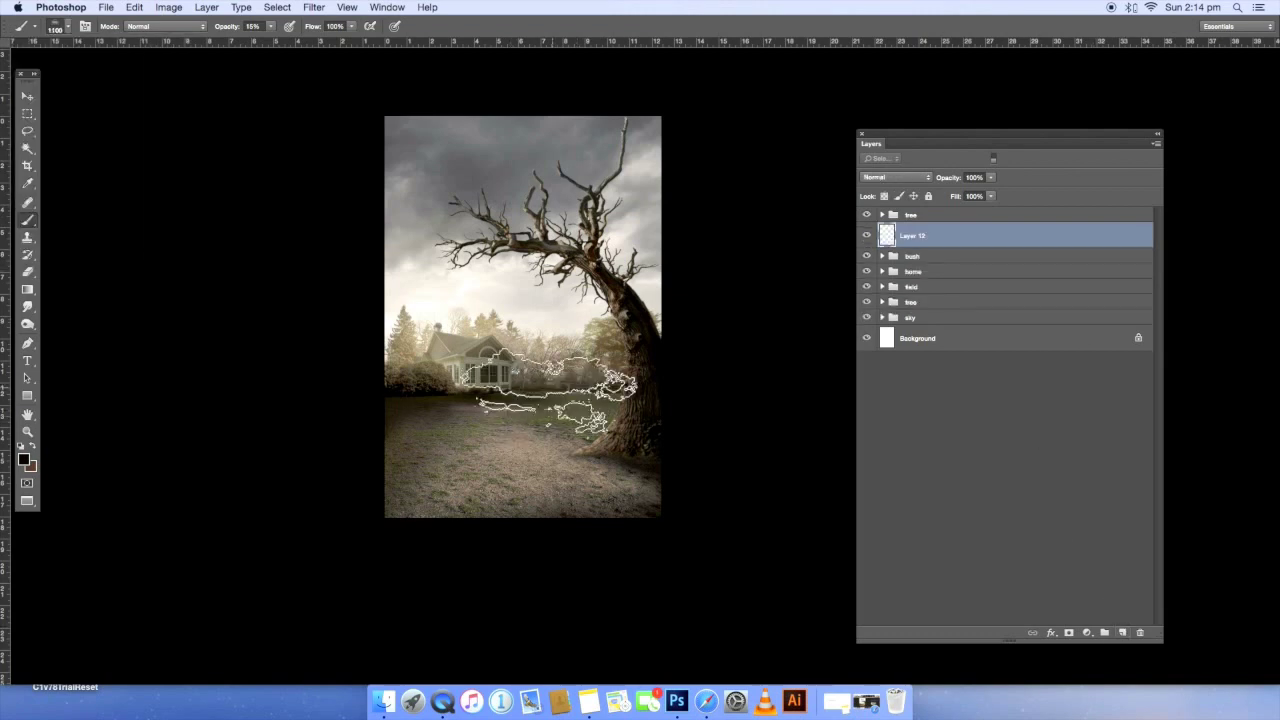
pyautogui.press(']')
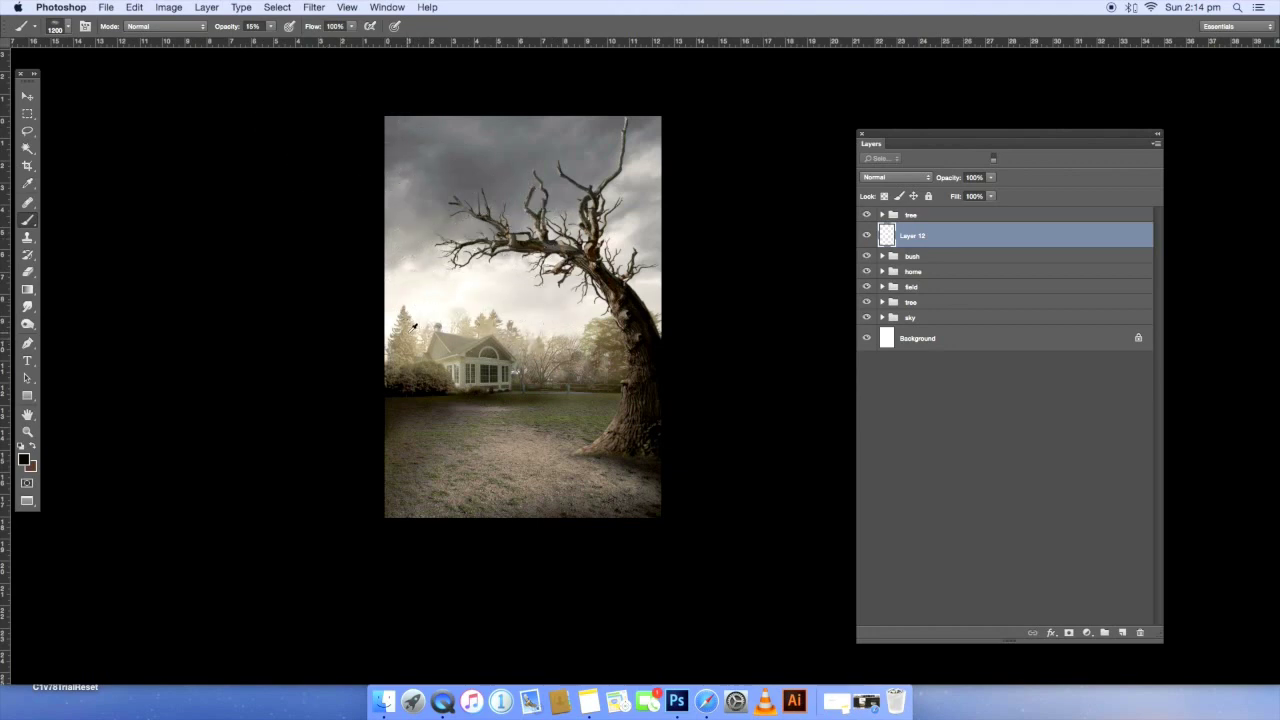
pyautogui.click(893, 177)
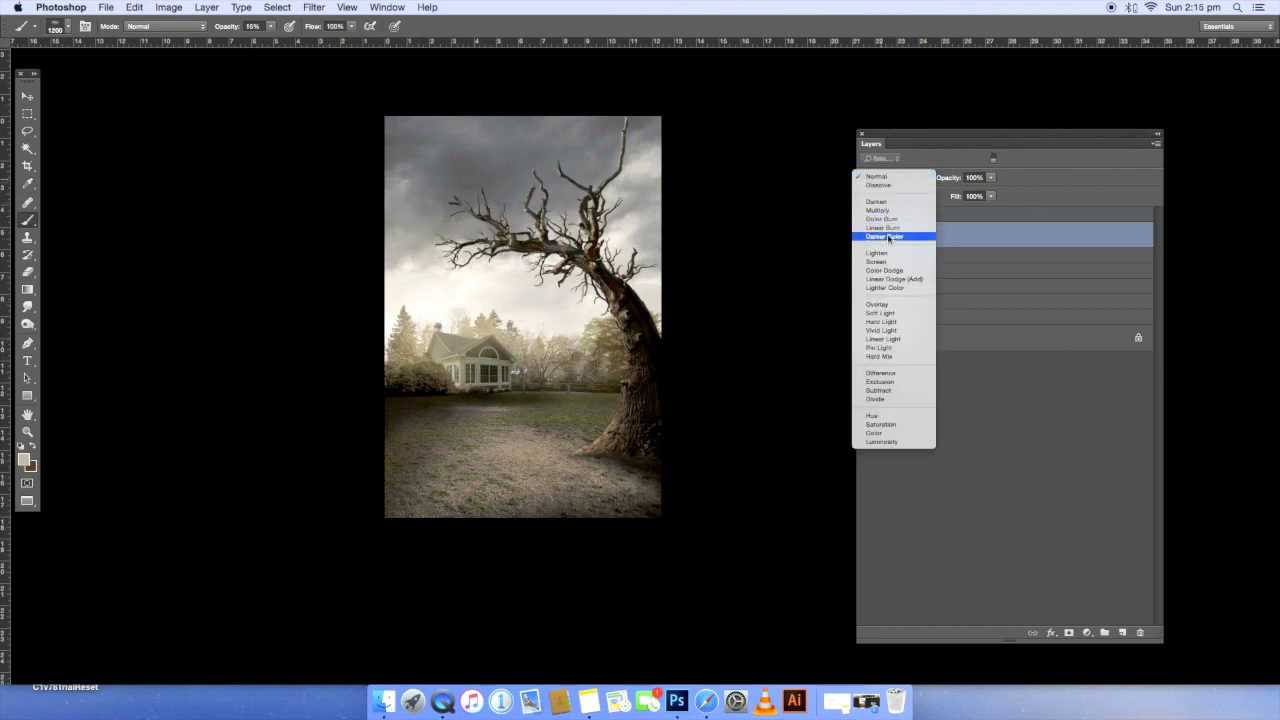
pyautogui.click(878, 261)
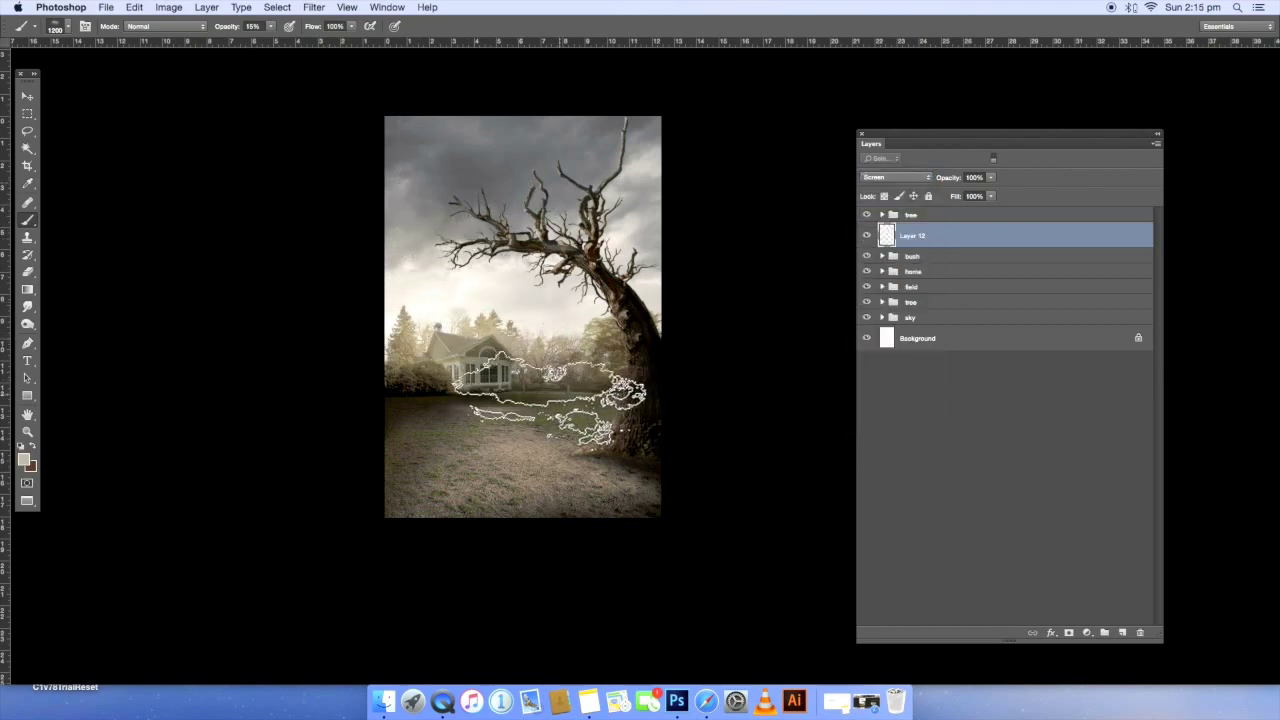
# - Paint light fog across the field, sky and ground right of the house at varying brush sizes
pyautogui.moveTo(355, 410)
pyautogui.mouseDown()
pyautogui.moveTo(670, 405)
pyautogui.moveTo(671, 377)
pyautogui.moveTo(500, 370)
pyautogui.moveTo(482, 345)
pyautogui.mouseUp()
pyautogui.press('[')
pyautogui.press('[')
pyautogui.press('[')
pyautogui.press('[')
pyautogui.press('[')
pyautogui.press('[')
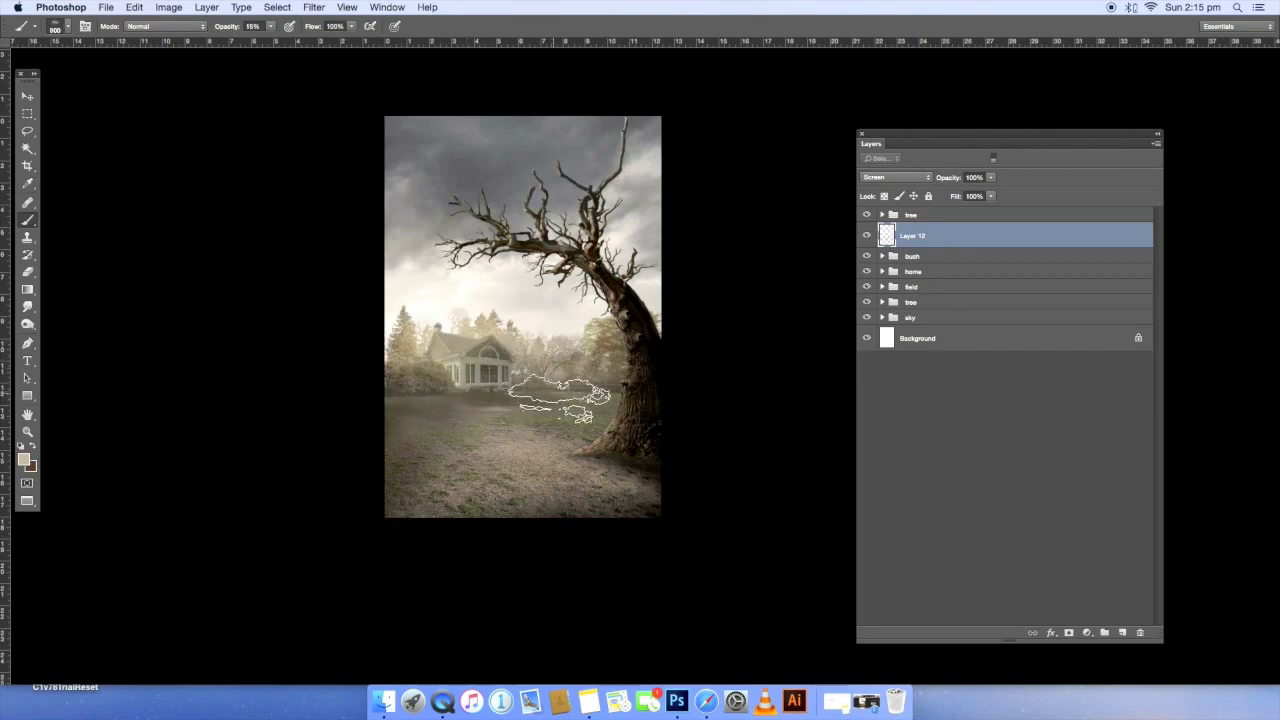
pyautogui.press(']')
pyautogui.press(']')
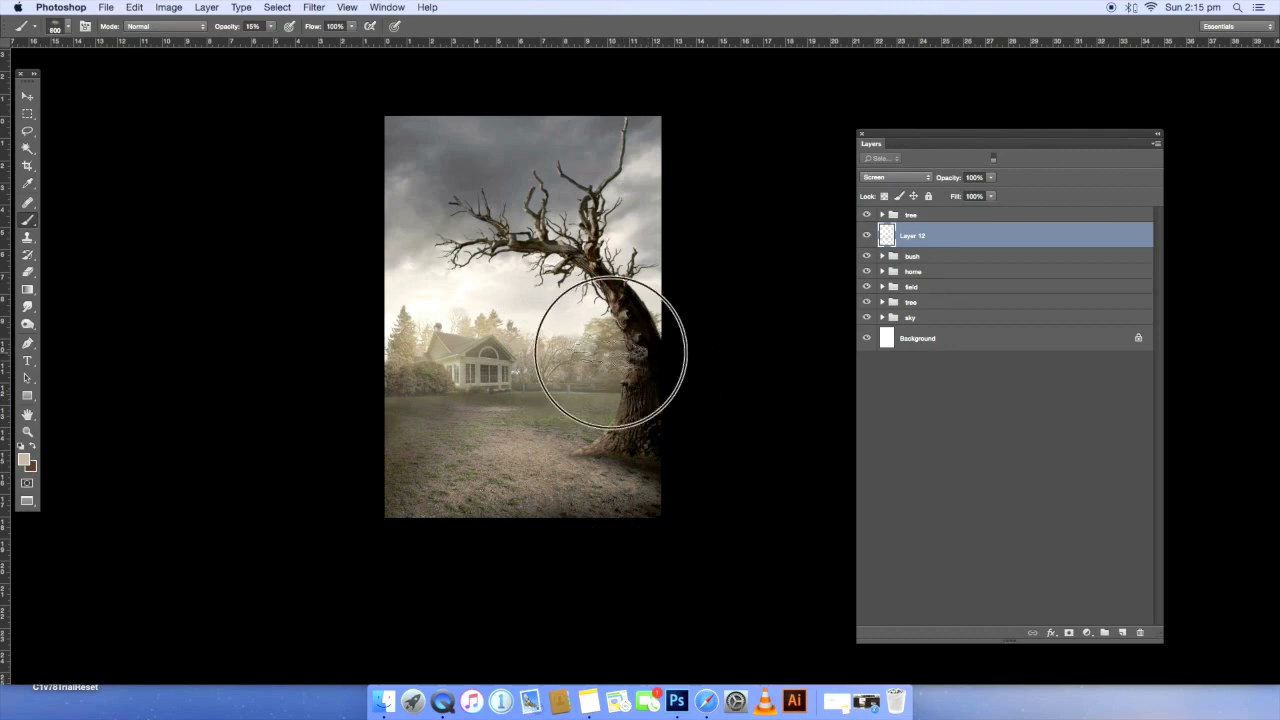
pyautogui.press(']')
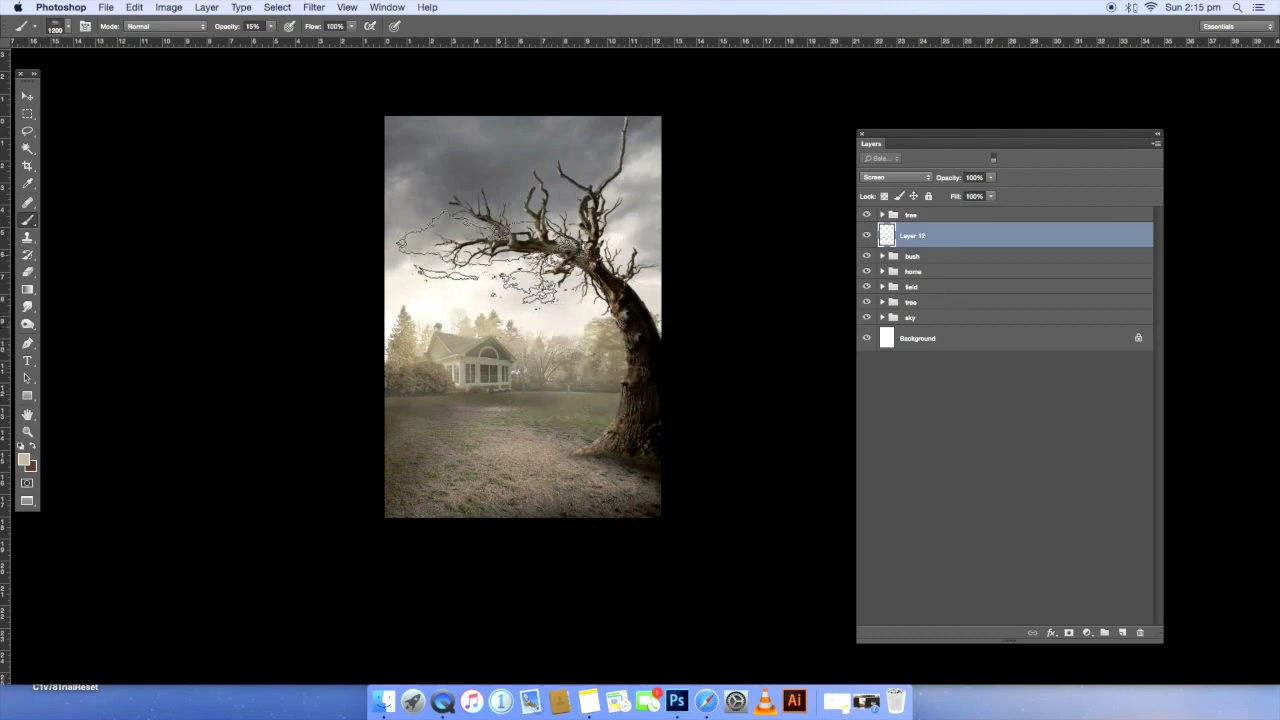
pyautogui.press(']')
pyautogui.press(']')
pyautogui.press(']')
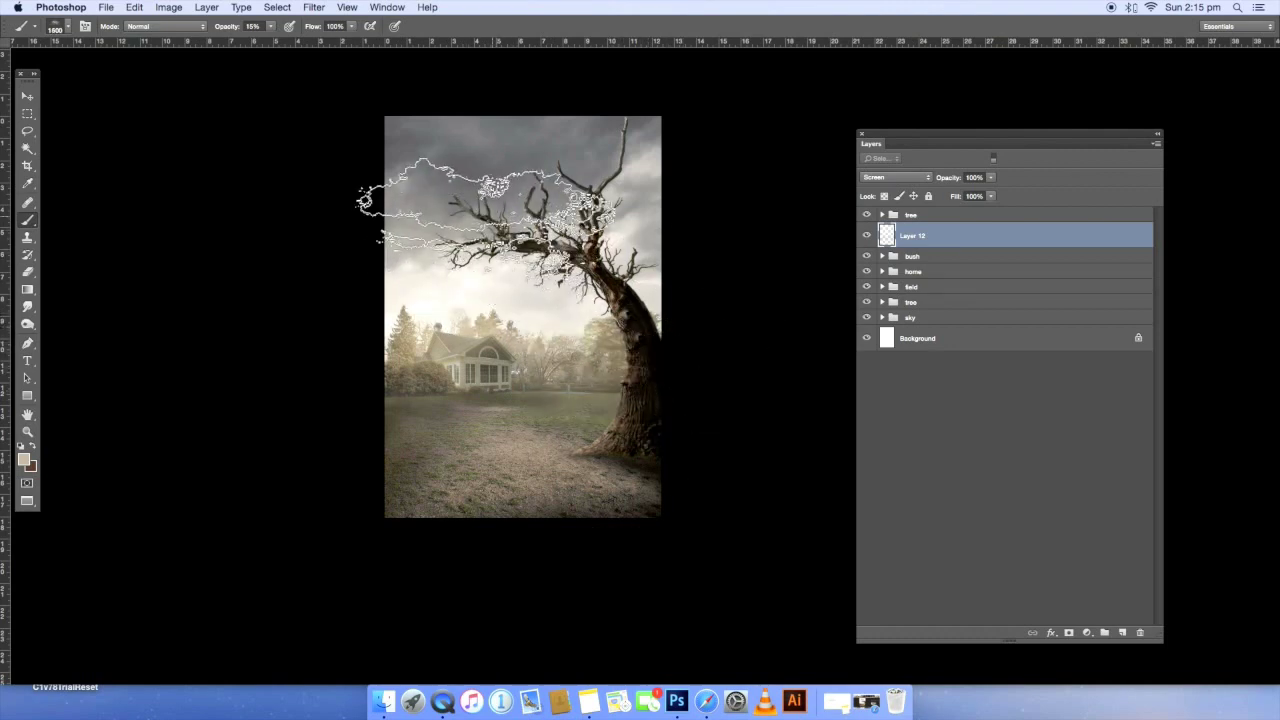
pyautogui.press(']')
pyautogui.press(']')
pyautogui.press(']')
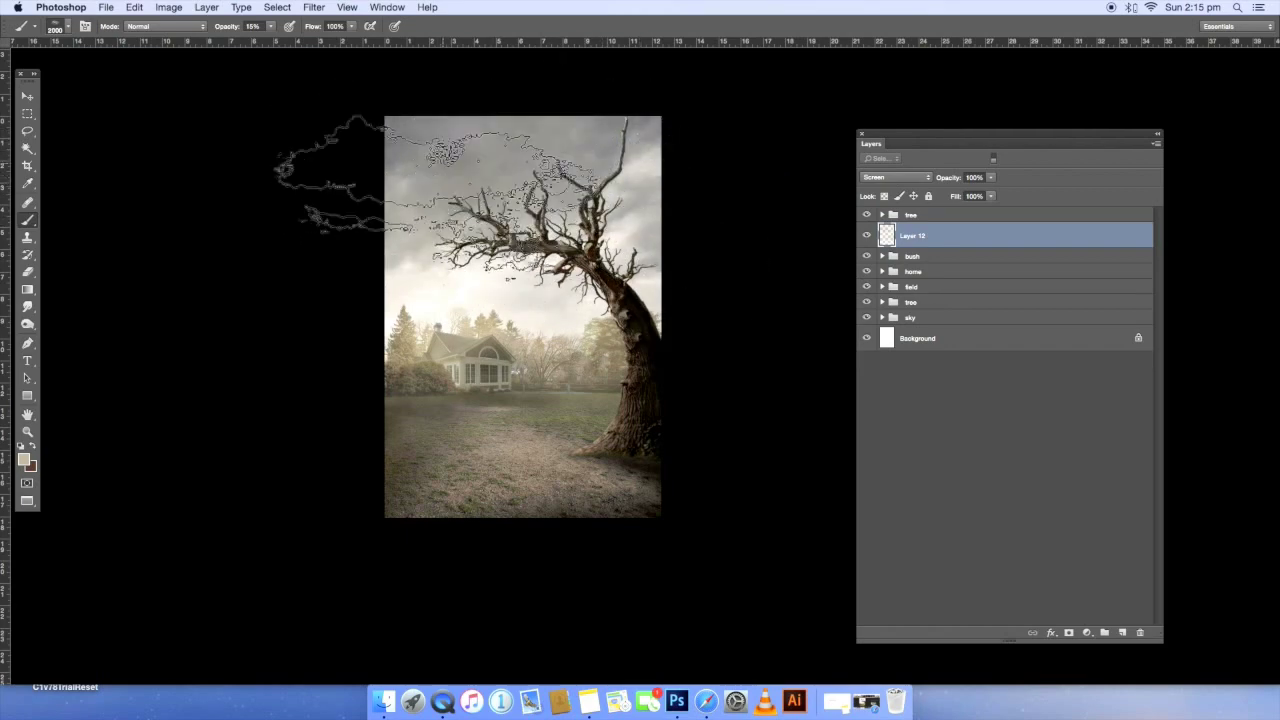
pyautogui.press('[')
pyautogui.press('[')
pyautogui.press('[')
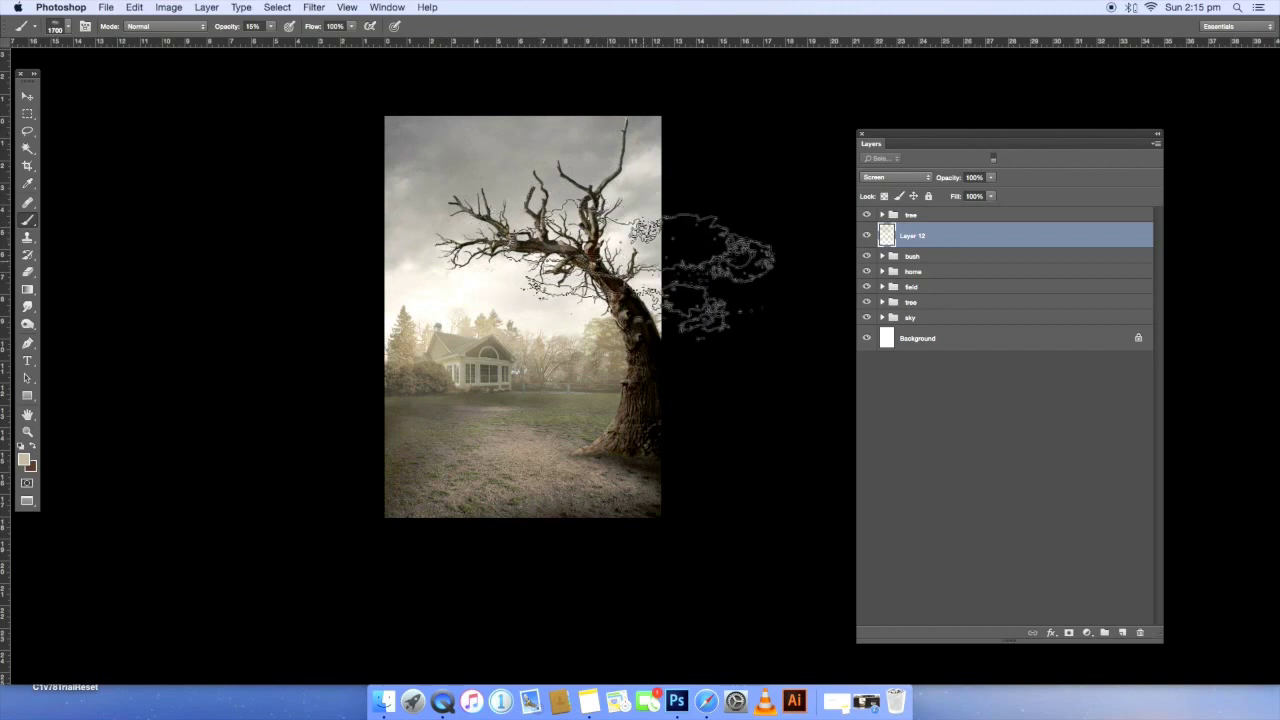
pyautogui.press('[')
pyautogui.press('[')
pyautogui.press('[')
pyautogui.moveTo(488, 390); pyautogui.dragTo(605, 395)
pyautogui.click(866, 235)
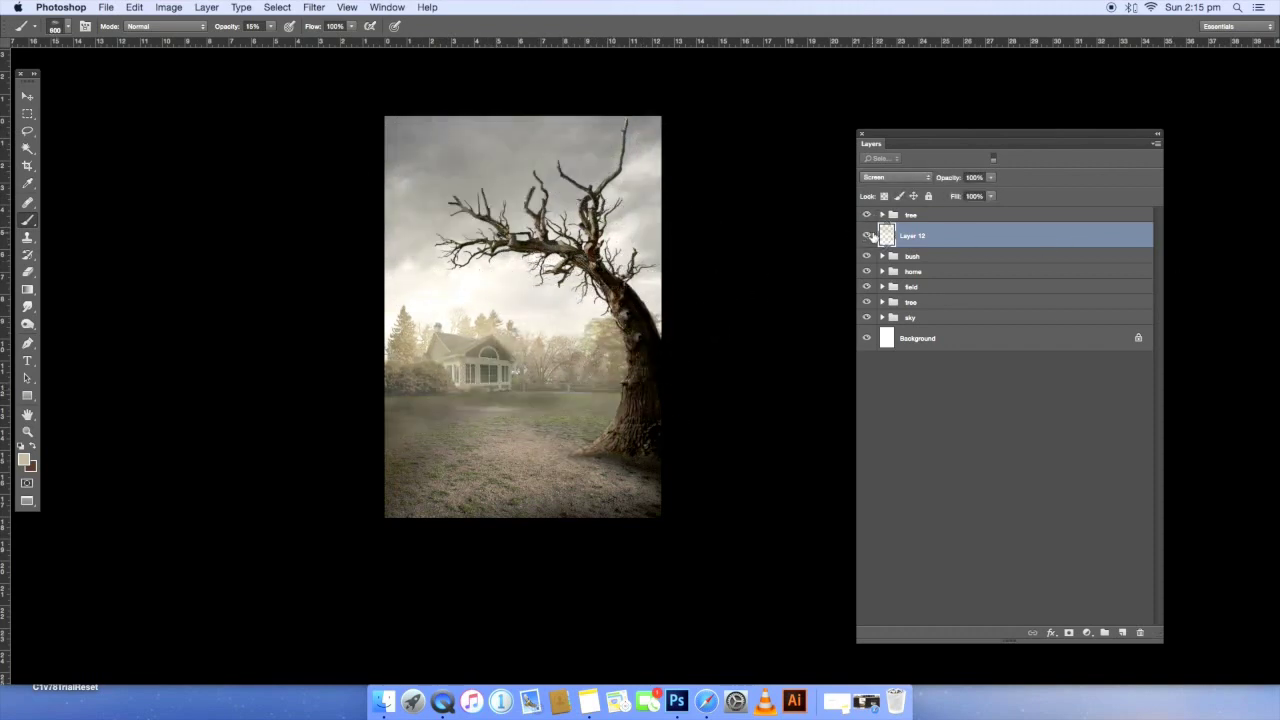
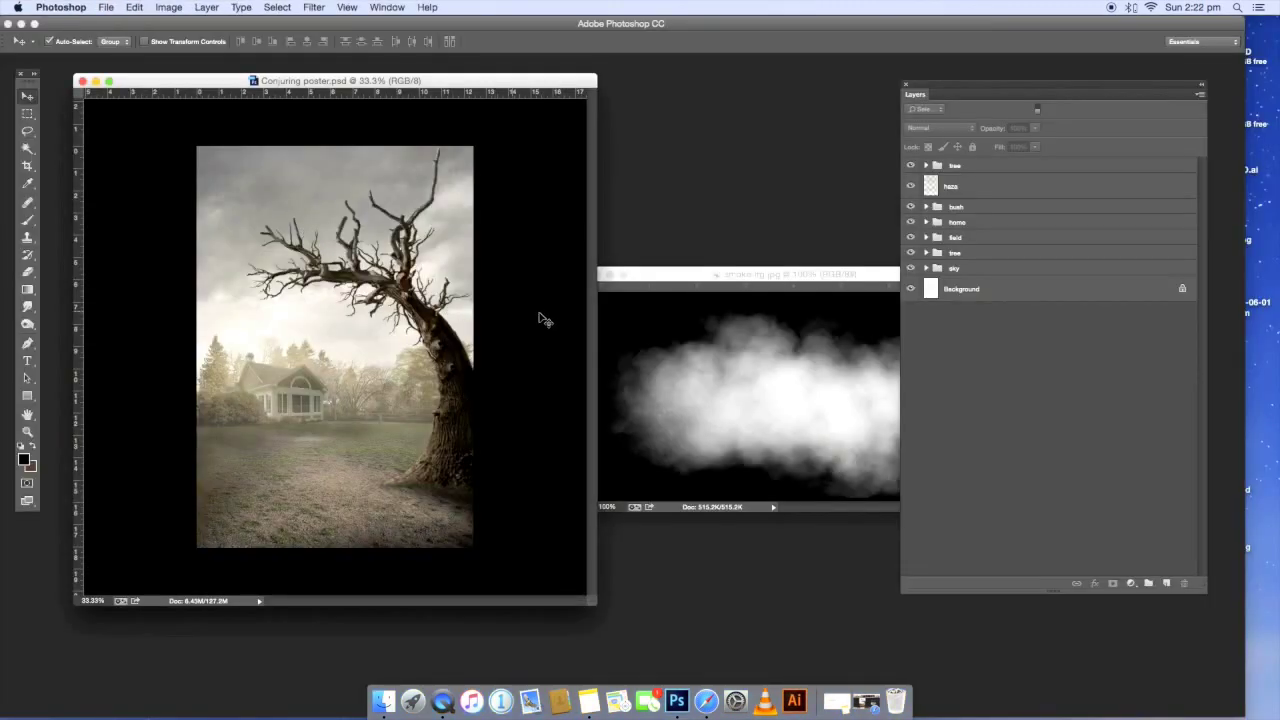
# - Copy the smoke cloud from smoke.jpg into the poster and resize it onto the tree base
pyautogui.moveTo(762, 276); pyautogui.dragTo(750, 238)
pyautogui.click(424, 355)
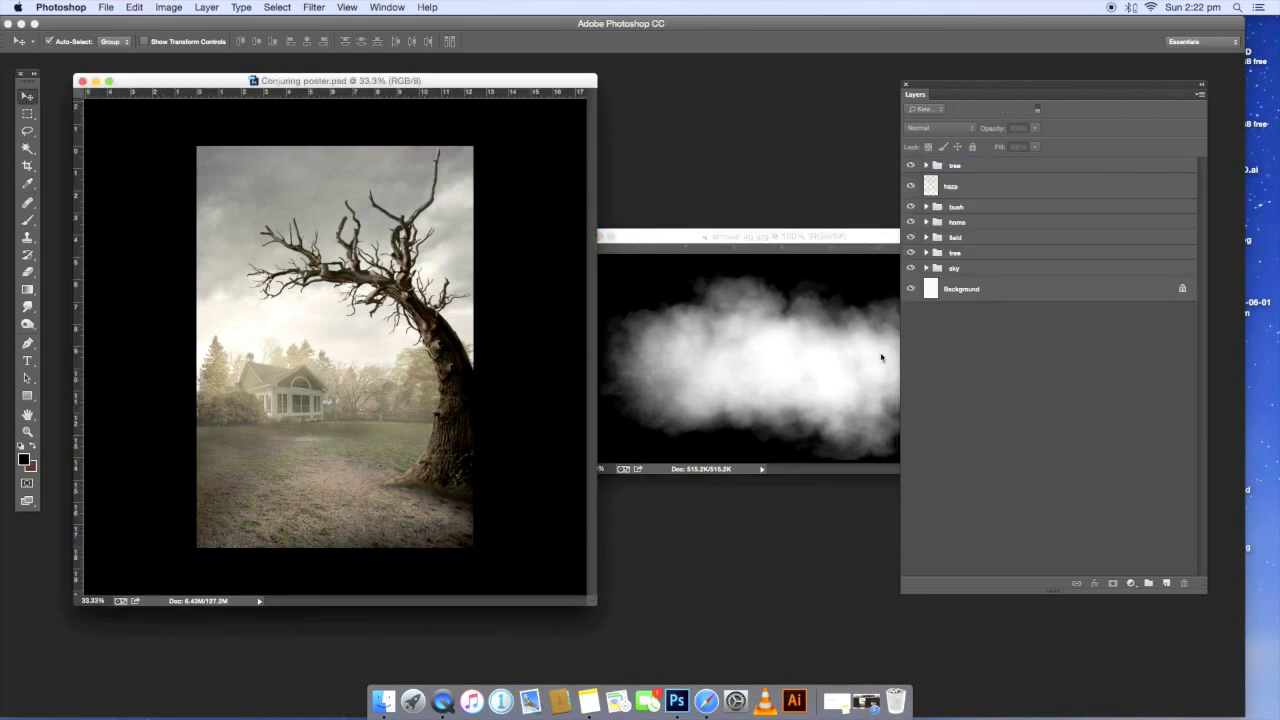
pyautogui.moveTo(829, 371)
pyautogui.mouseDown()
pyautogui.moveTo(420, 332)
pyautogui.moveTo(457, 426)
pyautogui.moveTo(500, 366)
pyautogui.moveTo(503, 409)
pyautogui.mouseUp()
pyautogui.press('super+t')
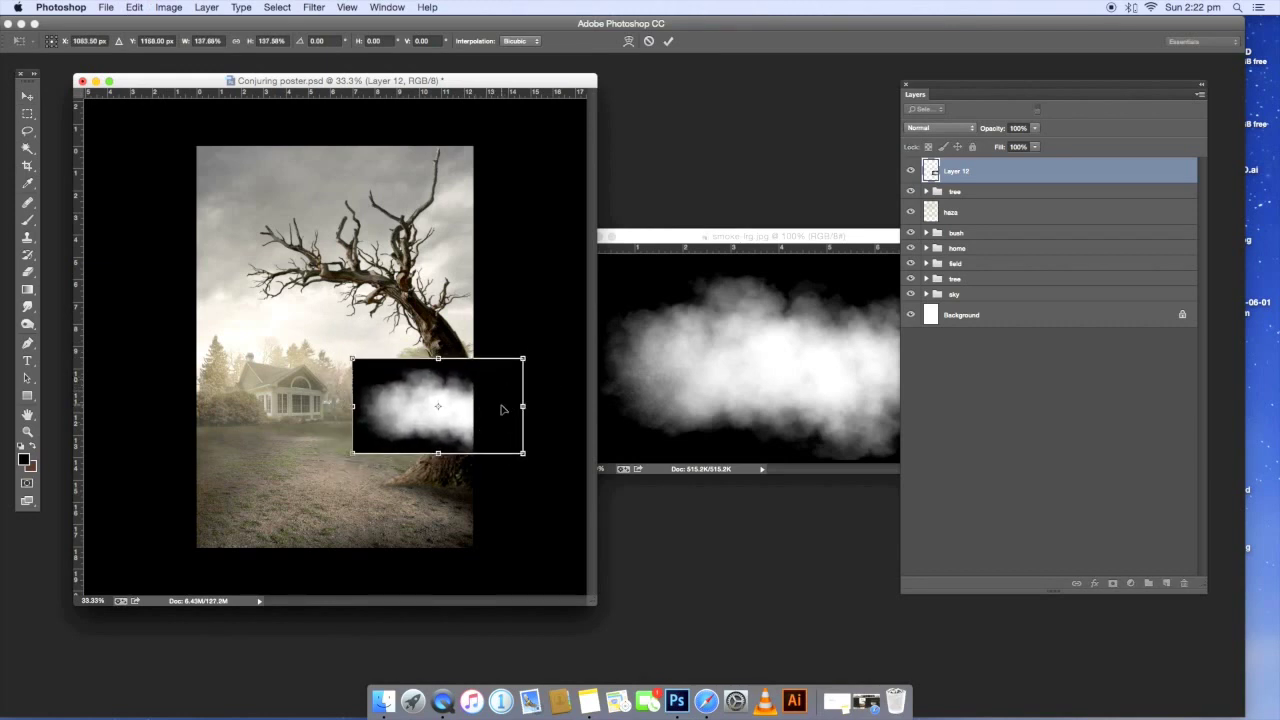
pyautogui.press('Return')
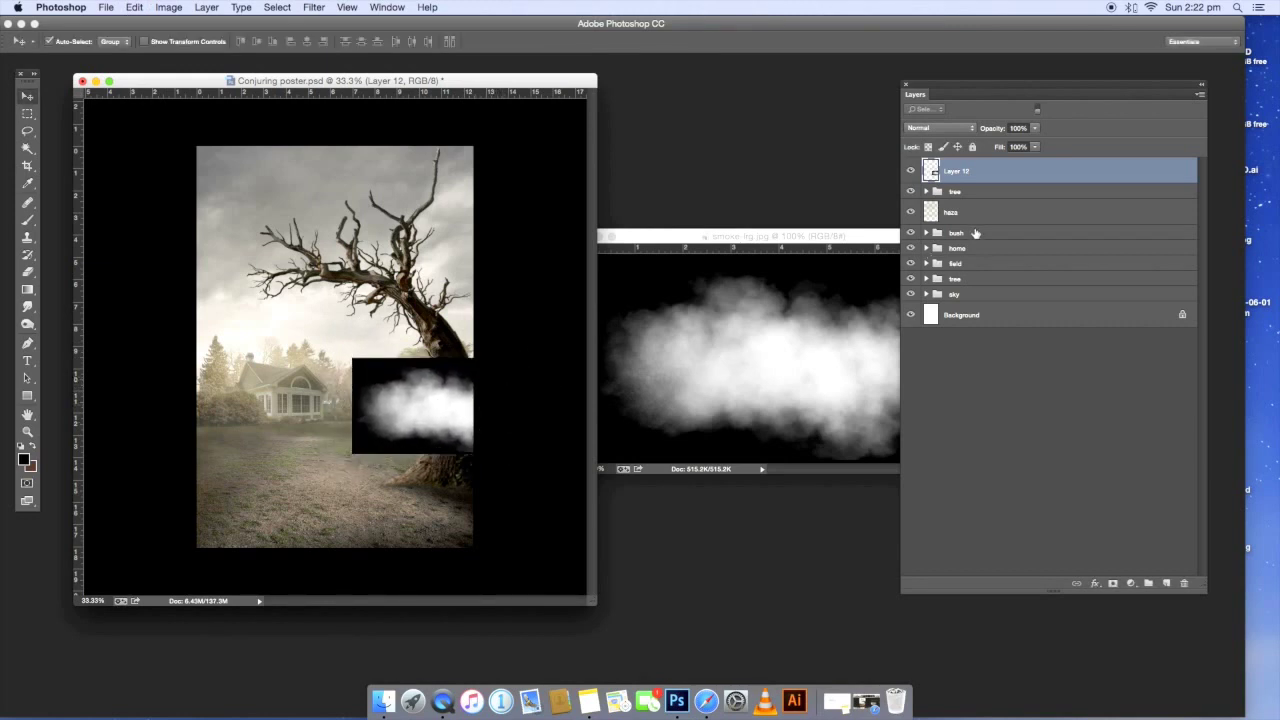
# - Move the smoke below the tree group with Screen blend mode and 70% fill
pyautogui.press('super+bracketleft')
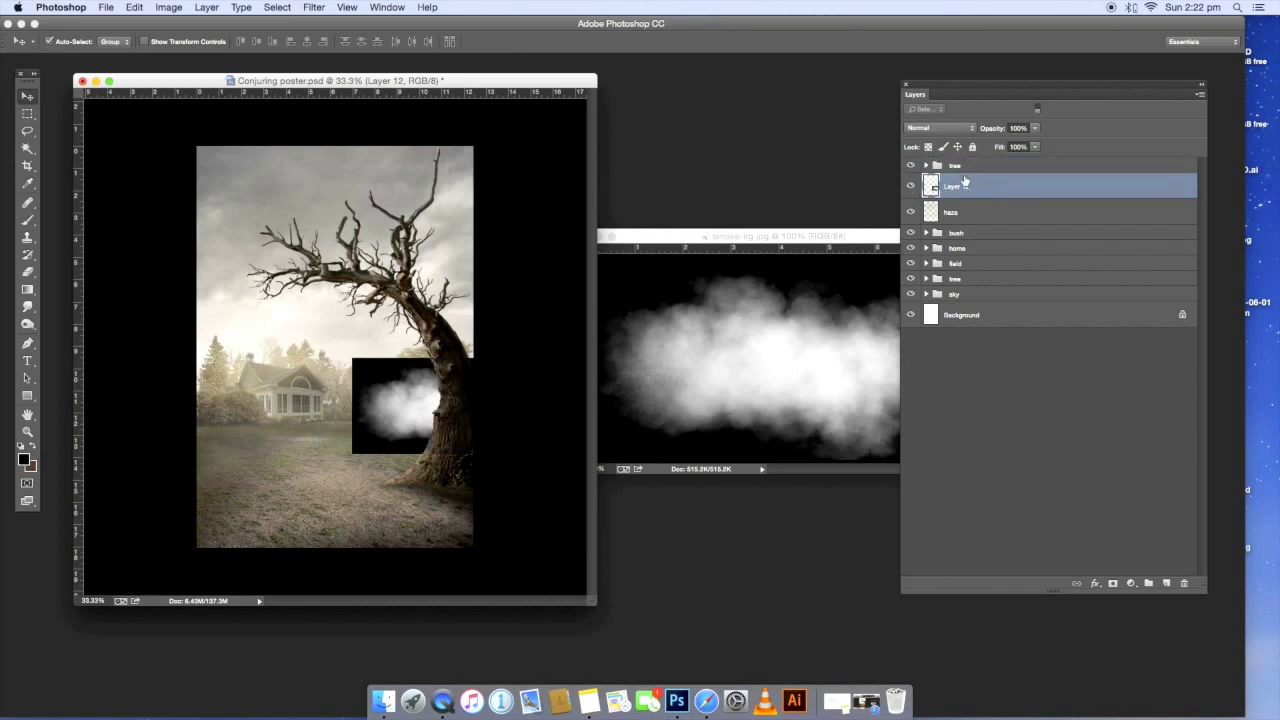
pyautogui.click(940, 128)
pyautogui.click(940, 206)
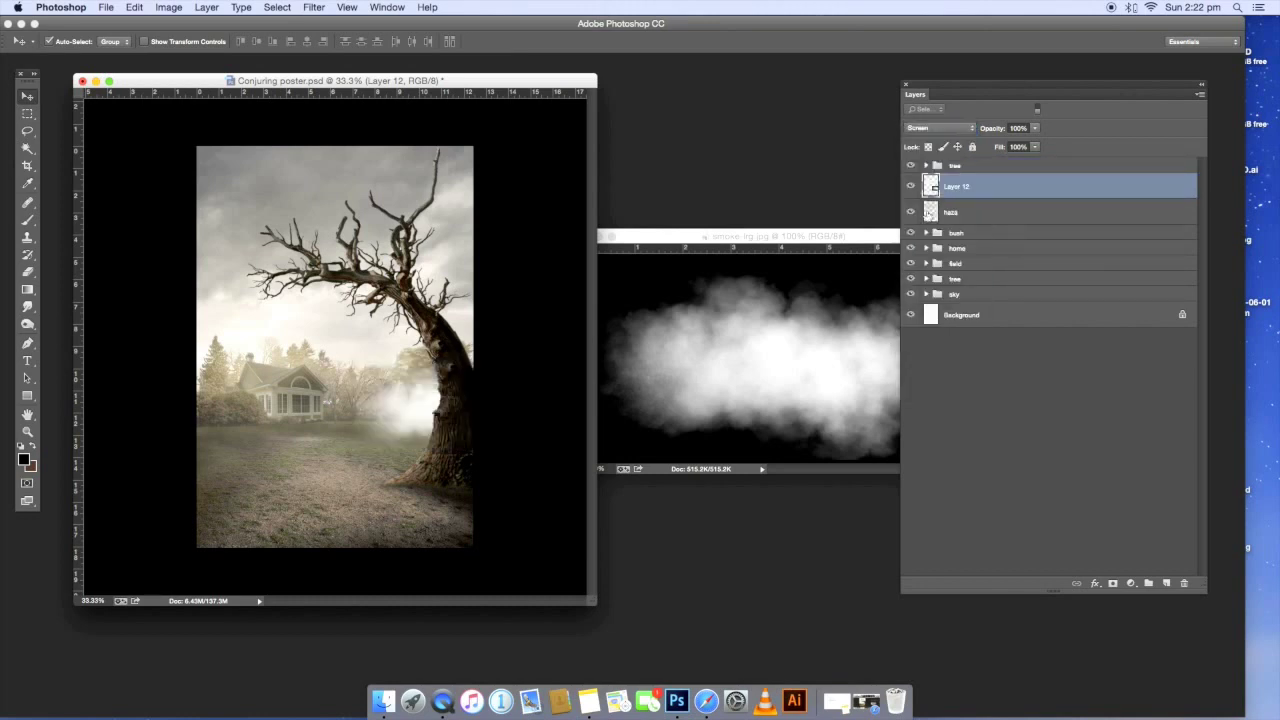
pyautogui.moveTo(594, 597); pyautogui.dragTo(645, 613)
pyautogui.click(1035, 147)
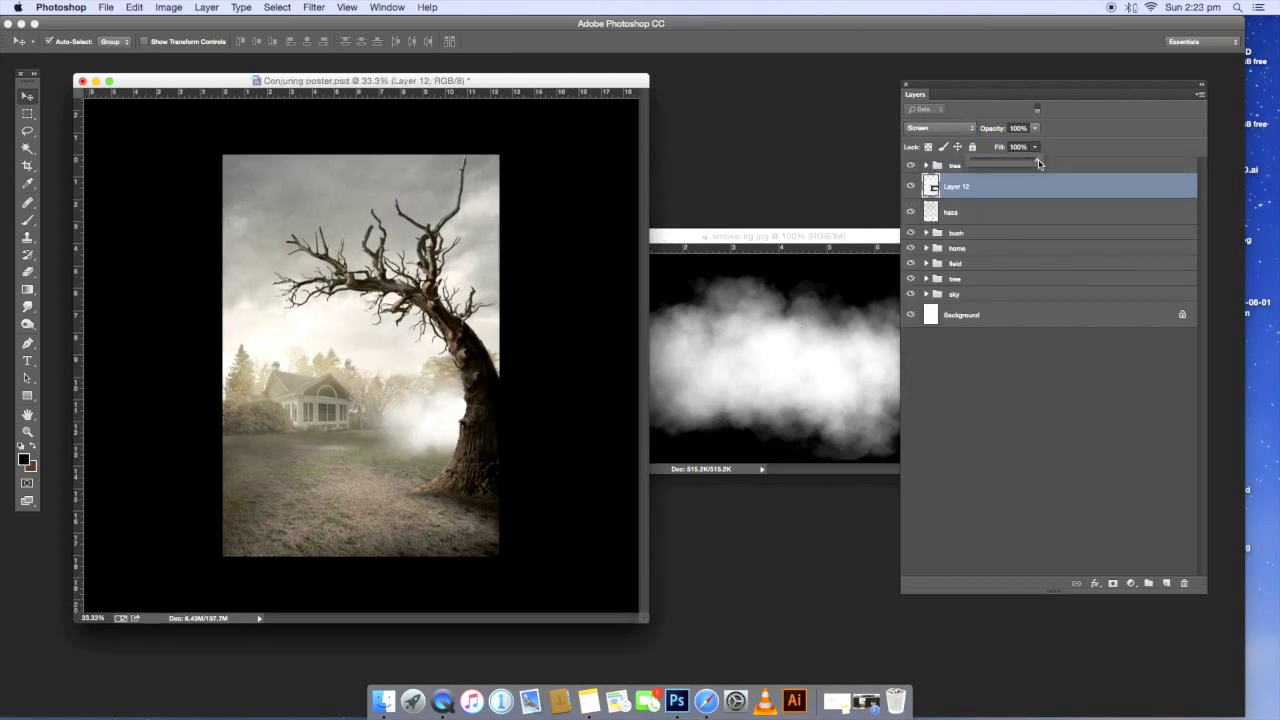
pyautogui.moveTo(1023, 163); pyautogui.dragTo(1021, 163)
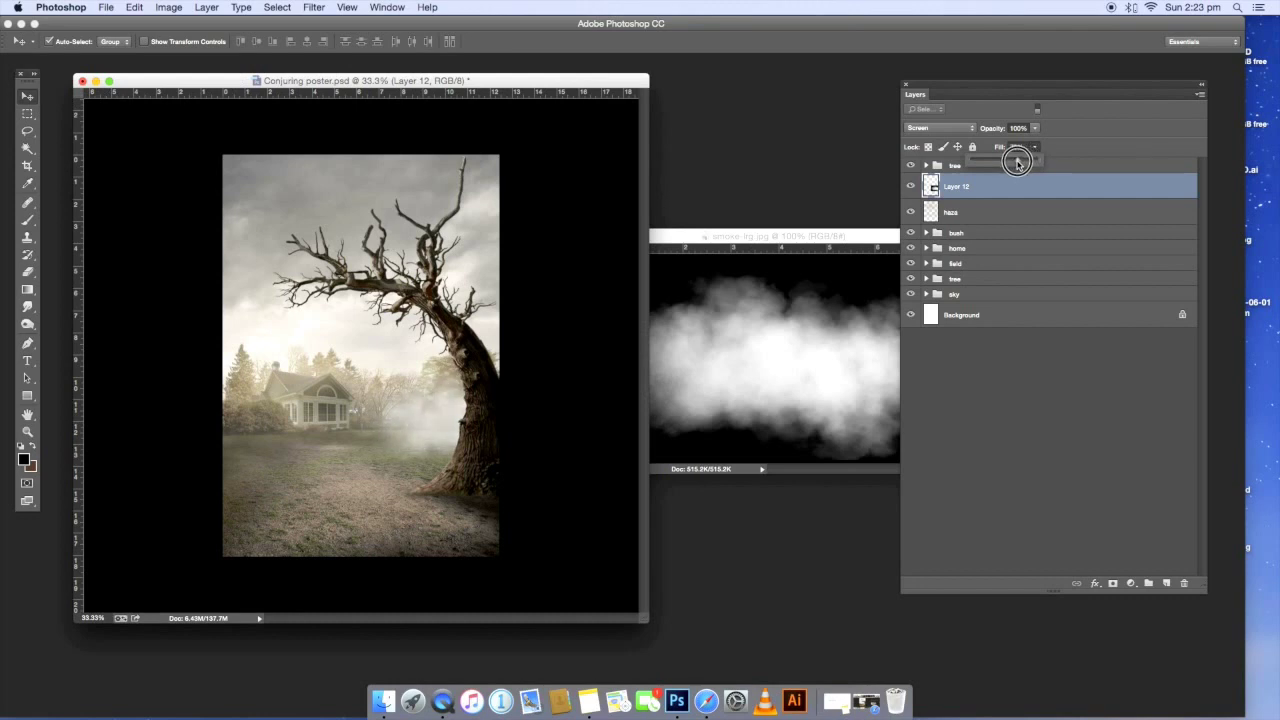
# - Duplicate the smoke layer and scale the copy over the house
pyautogui.moveTo(1049, 197); pyautogui.dragTo(1166, 583)
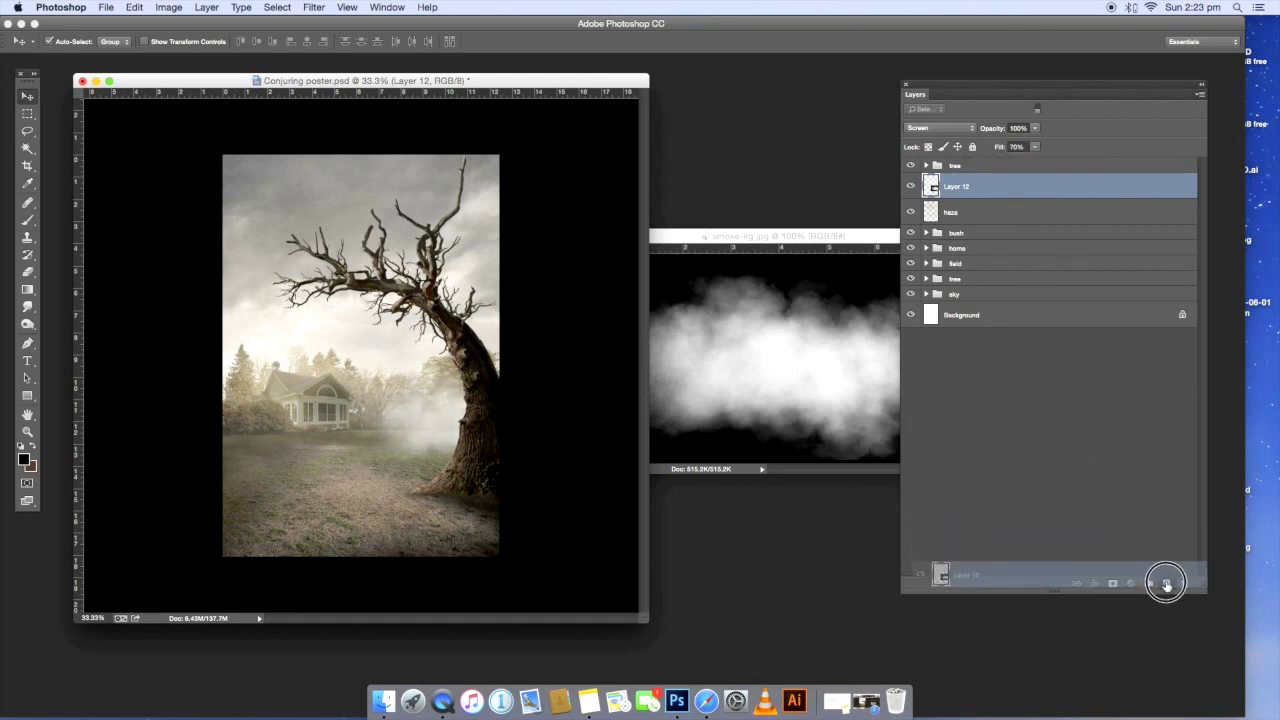
pyautogui.hotkey('ctrl', 't')
pyautogui.moveTo(450, 436)
pyautogui.mouseDown()
pyautogui.moveTo(338, 422)
pyautogui.moveTo(347, 415)
pyautogui.mouseUp()
# - Commit the house smoke copy at 54% fill and reselect the original smoke, Layer 12
pyautogui.press('Return')
pyautogui.click(1036, 148)
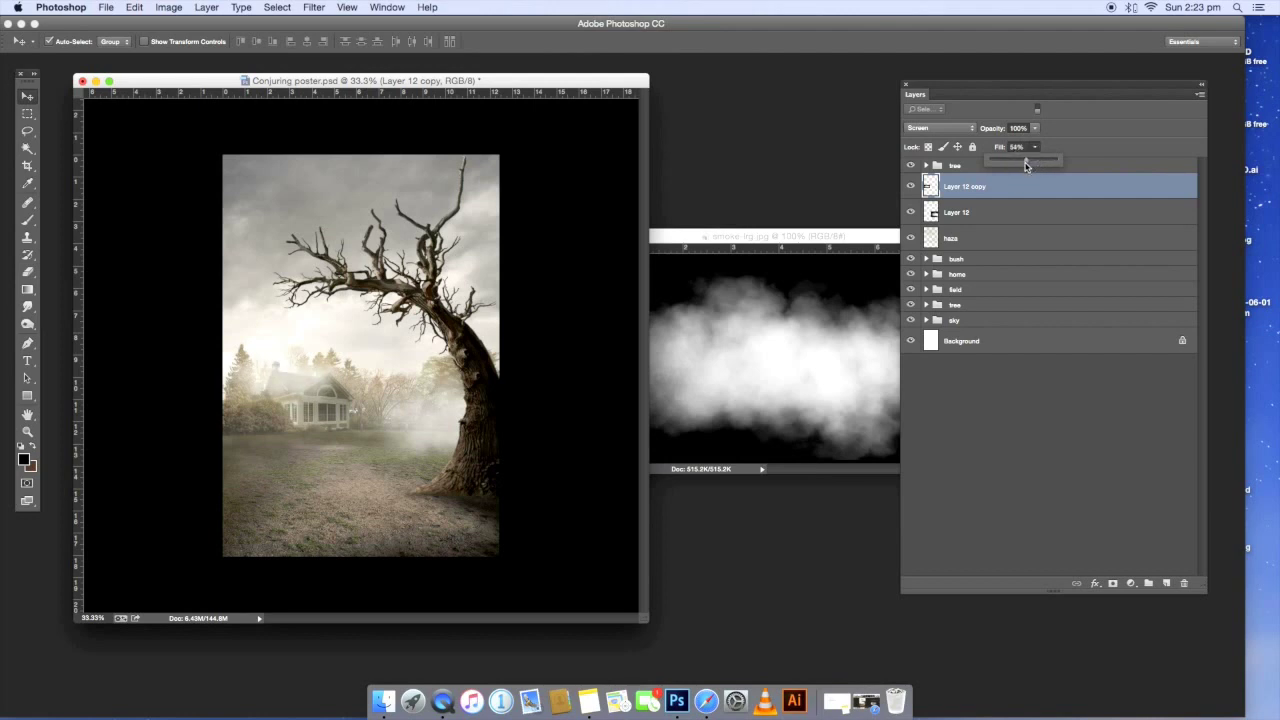
pyautogui.click(940, 212)
# - Warm the original smoke toward red with Color Balance, then begin transforming it
pyautogui.hotkey('ctrl', 'b')
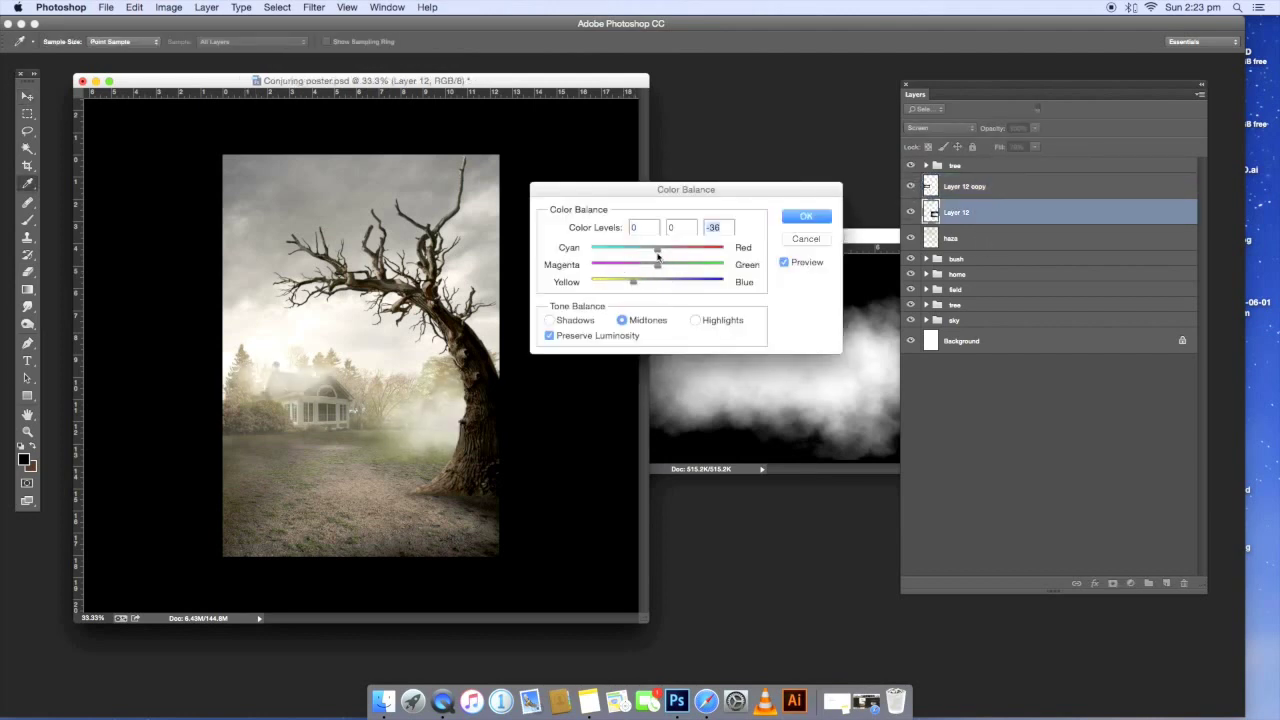
pyautogui.moveTo(657, 250); pyautogui.dragTo(675, 250)
pyautogui.click(644, 284)
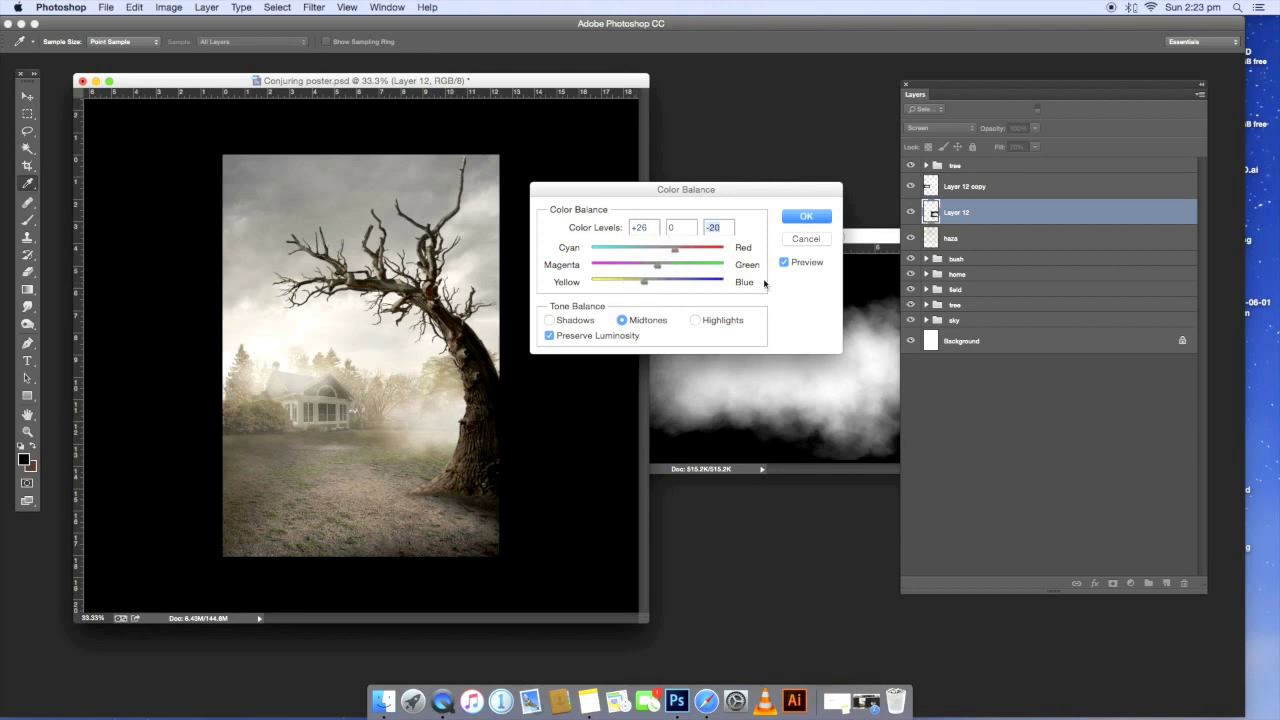
pyautogui.click(797, 218)
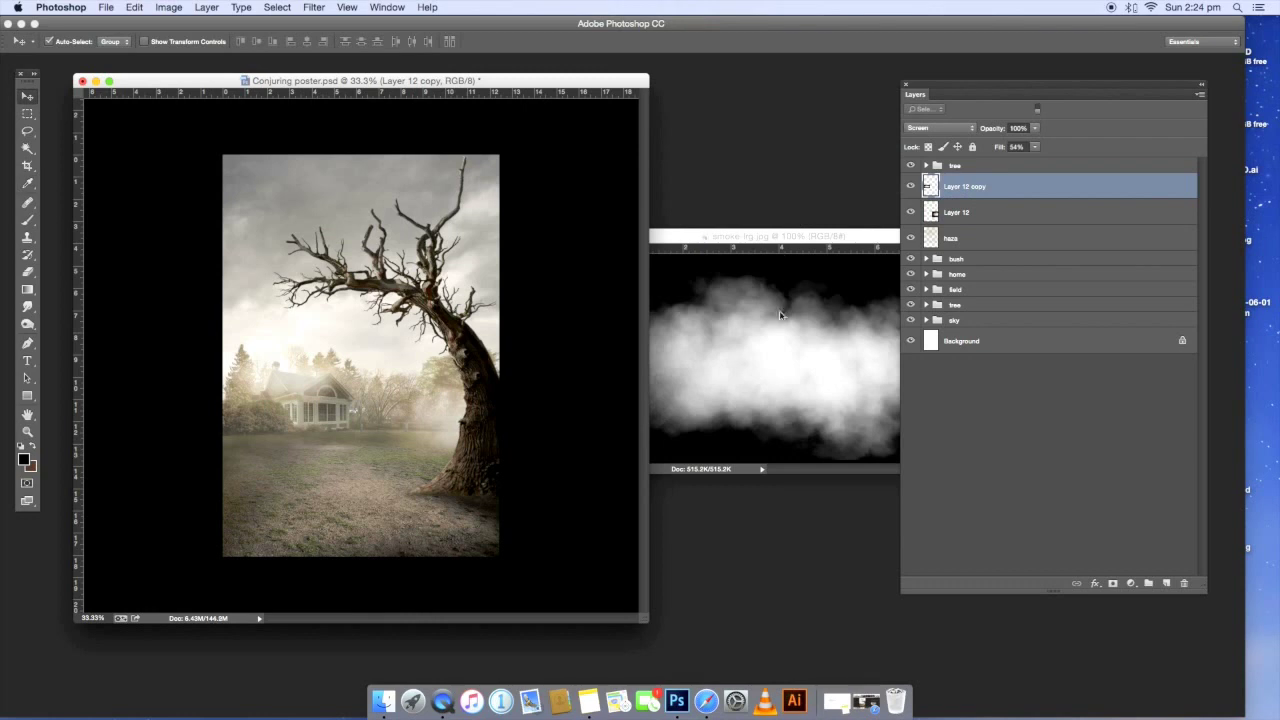
pyautogui.click(500, 410)
pyautogui.hotkey('ctrl', 't')
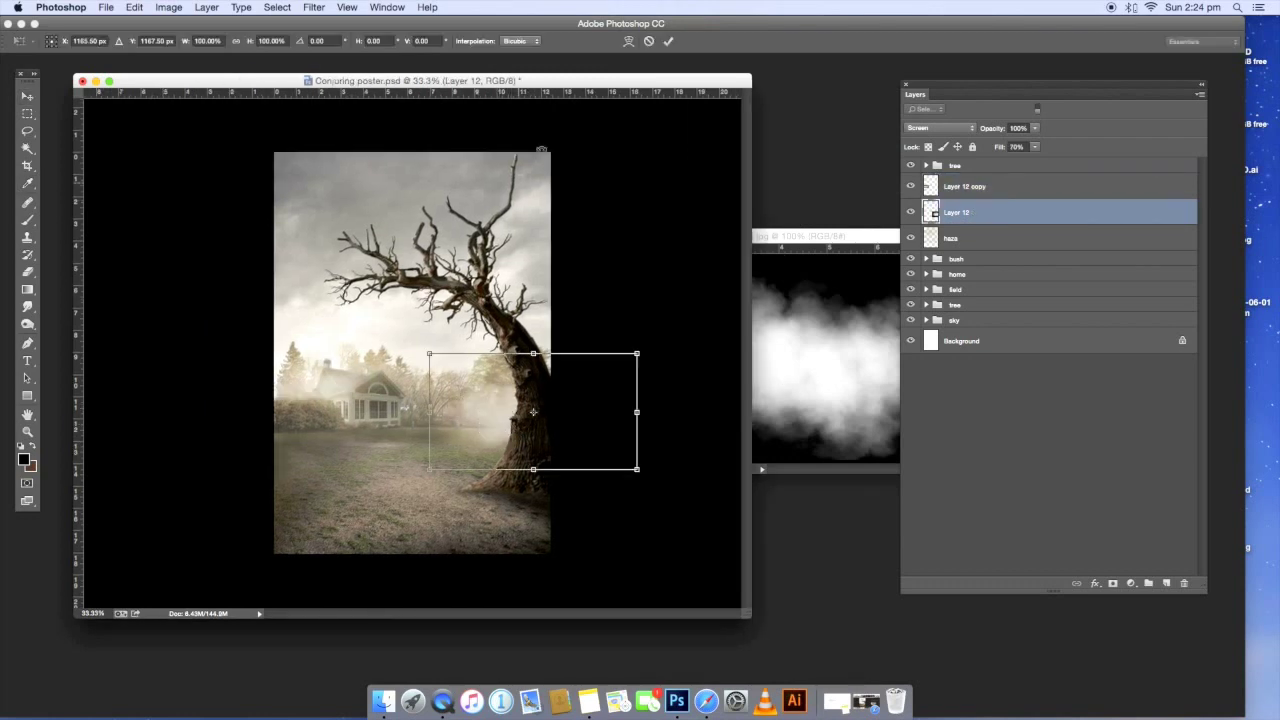
# - Warp the smoke into a curved band around the tree trunk's base
pyautogui.click(628, 41)
pyautogui.moveTo(500, 352); pyautogui.dragTo(500, 320)
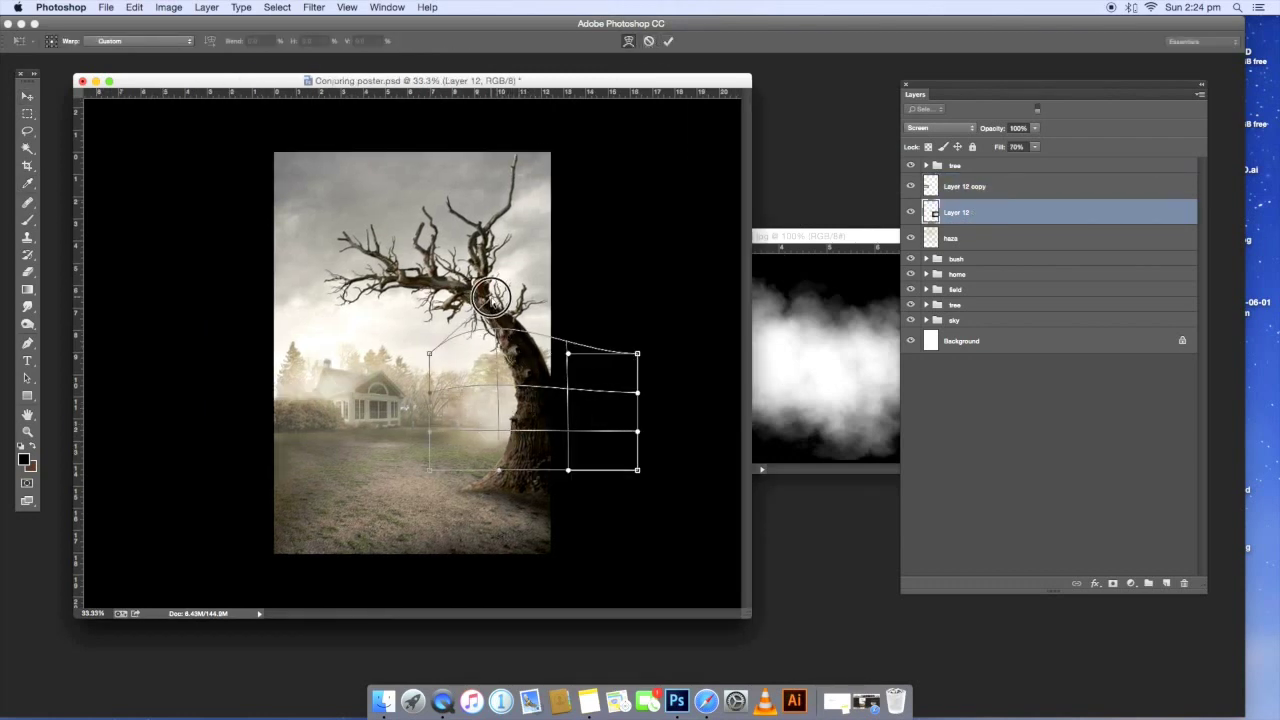
pyautogui.moveTo(565, 467); pyautogui.dragTo(574, 520)
pyautogui.moveTo(429, 469); pyautogui.dragTo(350, 452)
pyautogui.press('Return')
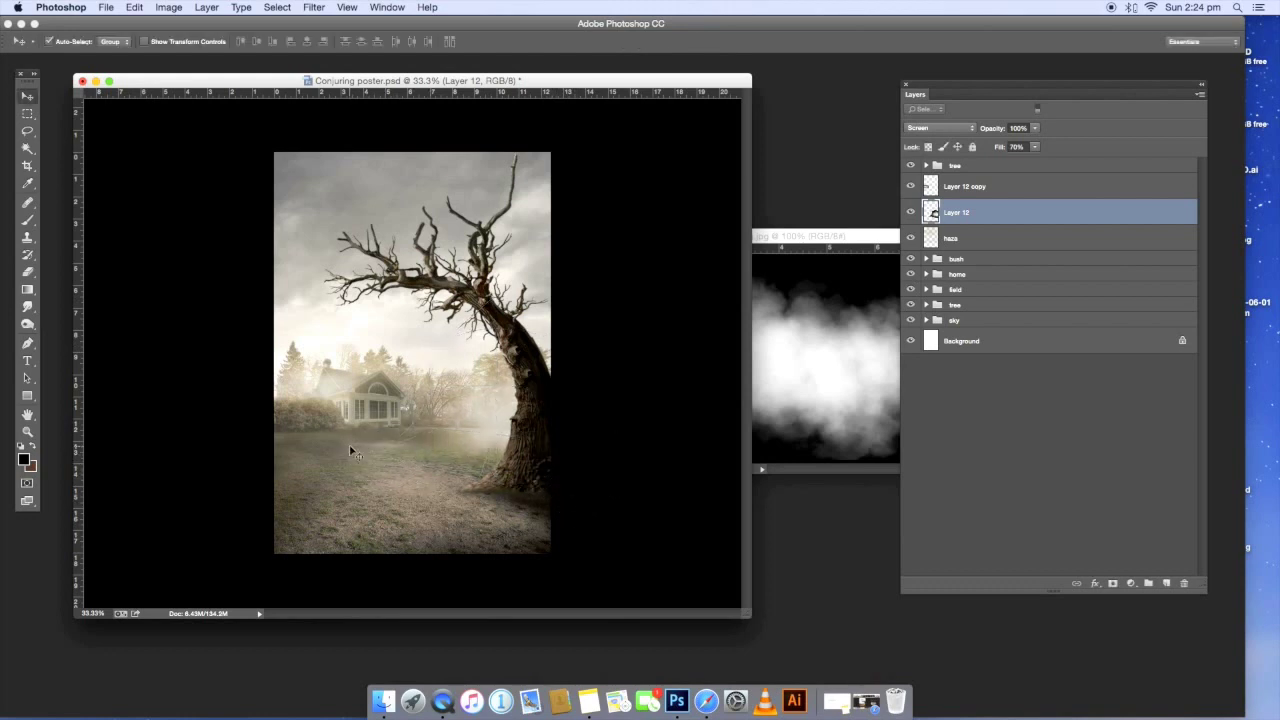
# - Nudge the warped smoke up and right and raise its fill to about 82%
pyautogui.moveTo(487, 434); pyautogui.dragTo(497, 440)
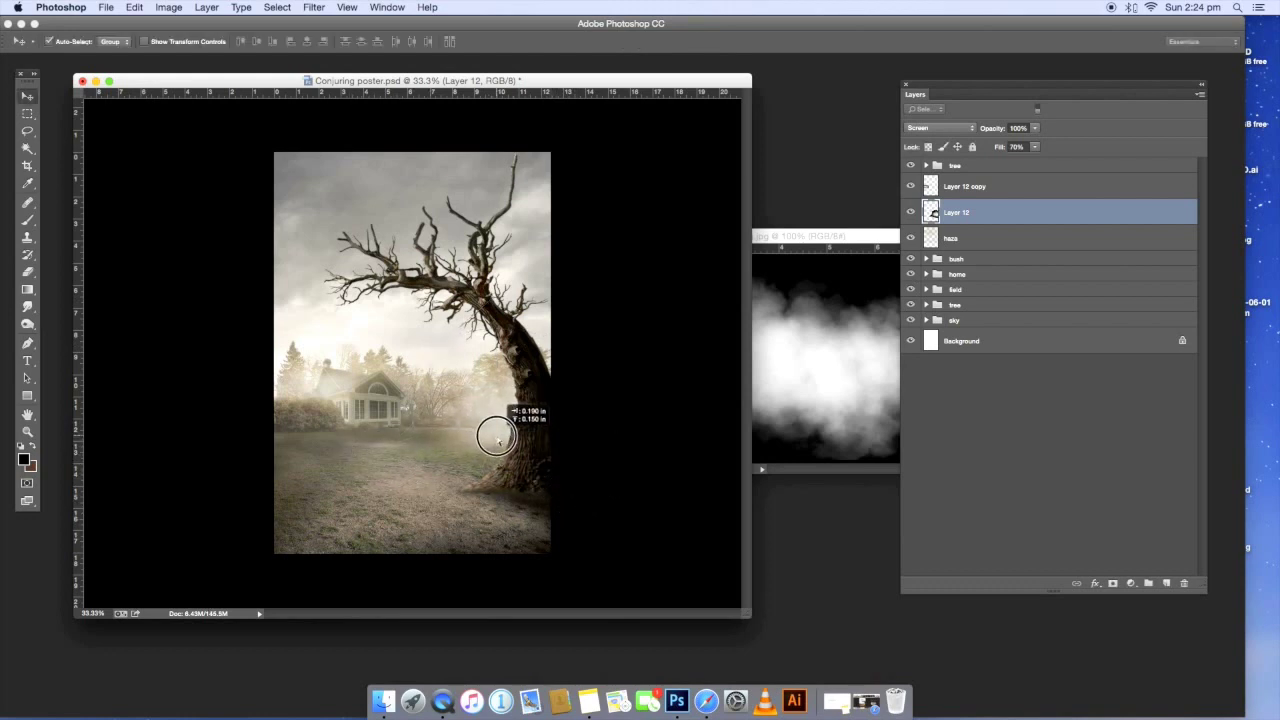
pyautogui.click(1035, 147)
pyautogui.moveTo(1037, 162); pyautogui.dragTo(1043, 162)
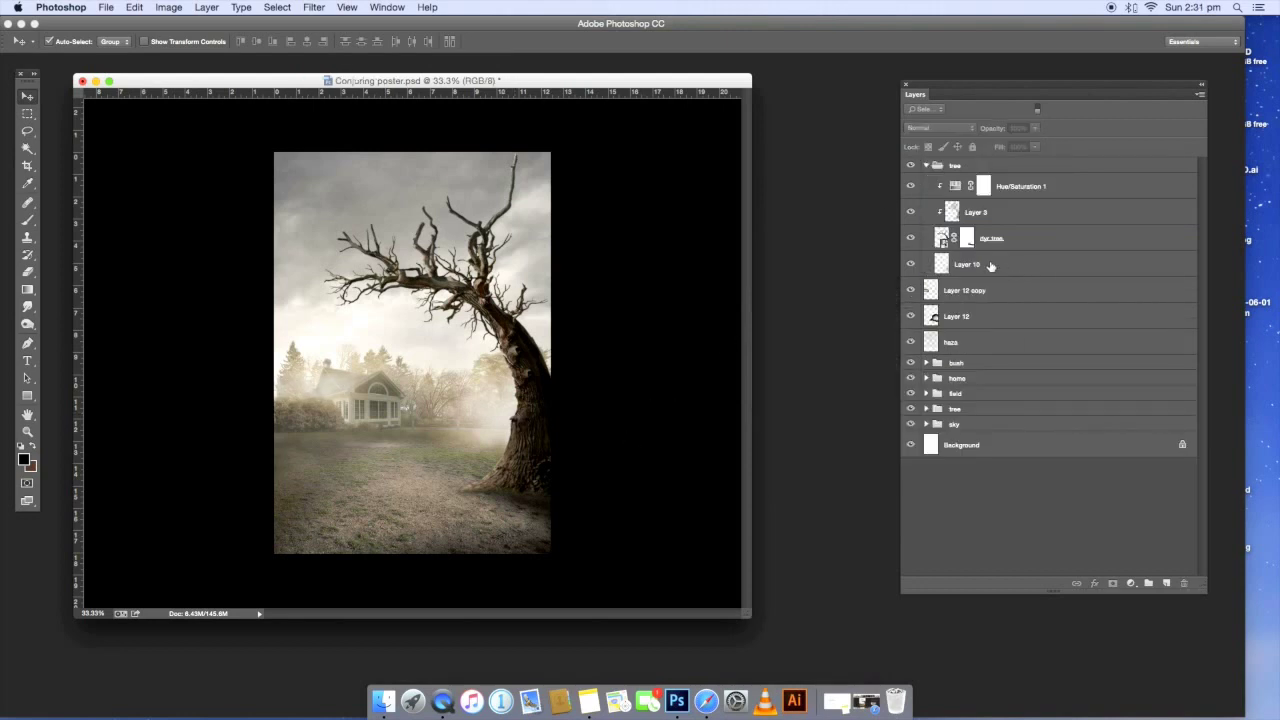
# - Set Layer 3 in the tree group to Overlay blend mode
pyautogui.click(944, 214)
pyautogui.click(940, 129)
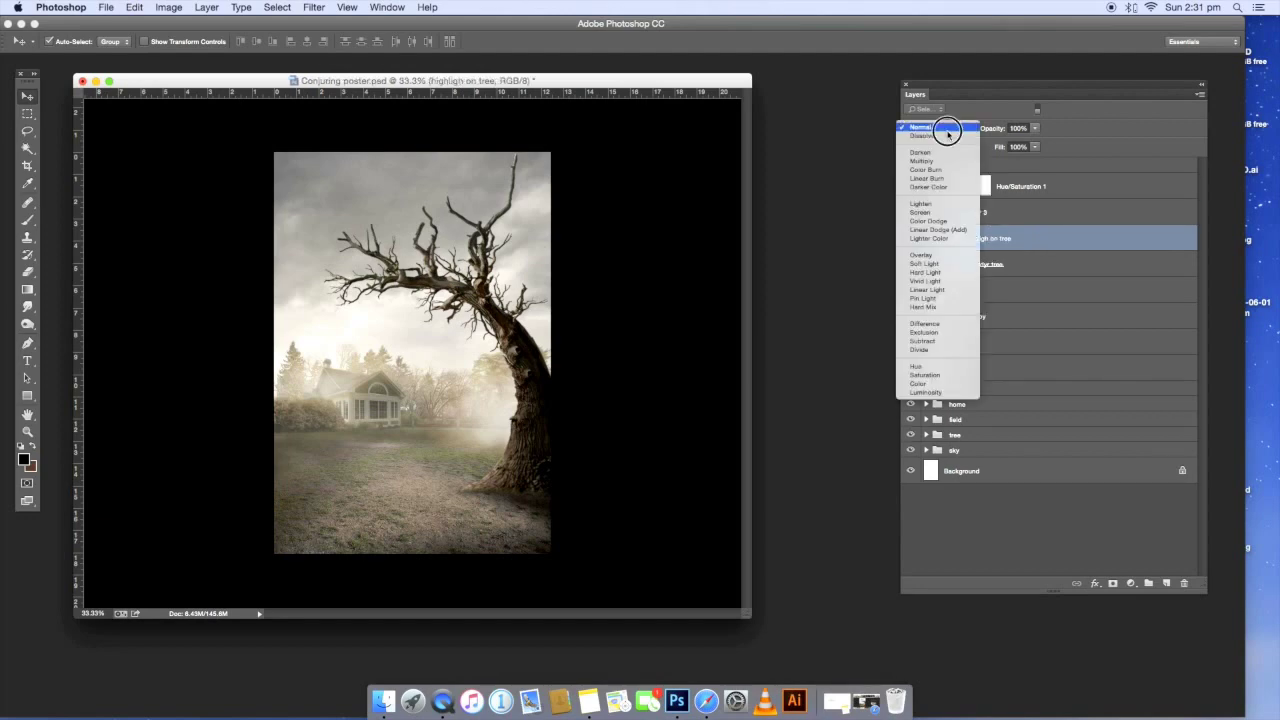
pyautogui.click(932, 257)
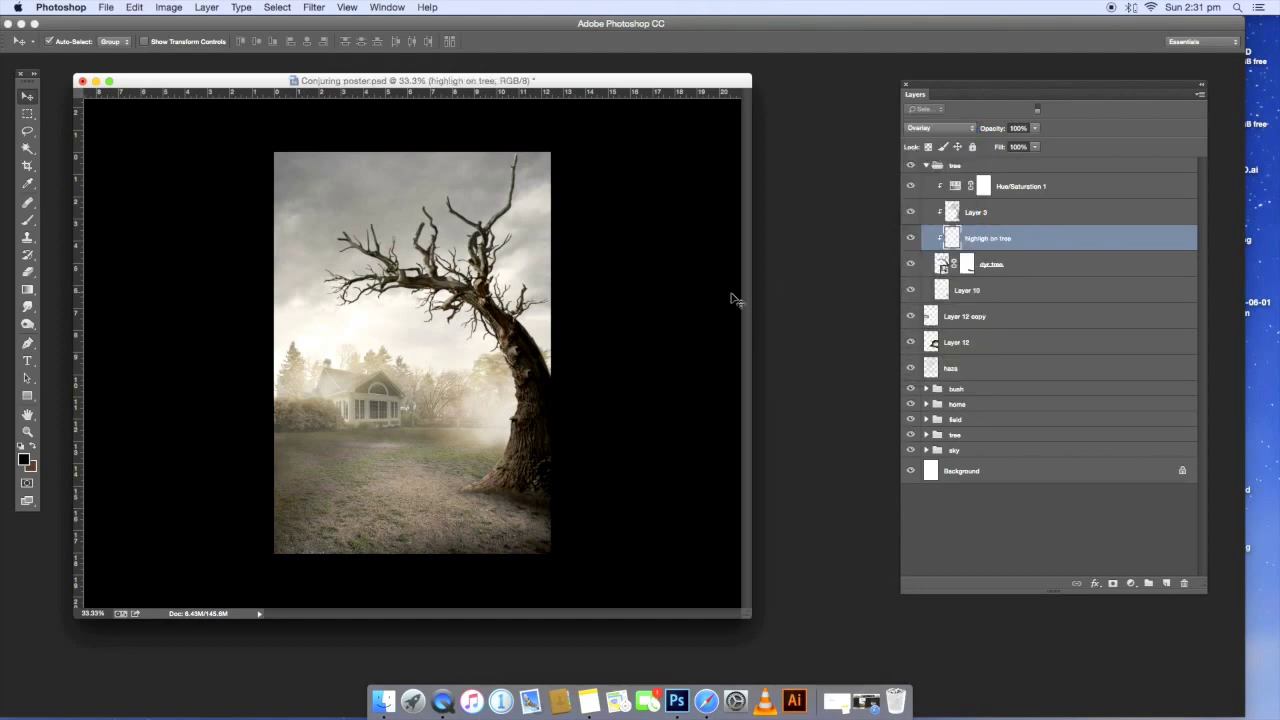
# - Go full screen and pick the Brush tool with a soft round preset
pyautogui.press('f')
pyautogui.scroll(3, 652, 349)
pyautogui.hscroll(5, 549, 523)
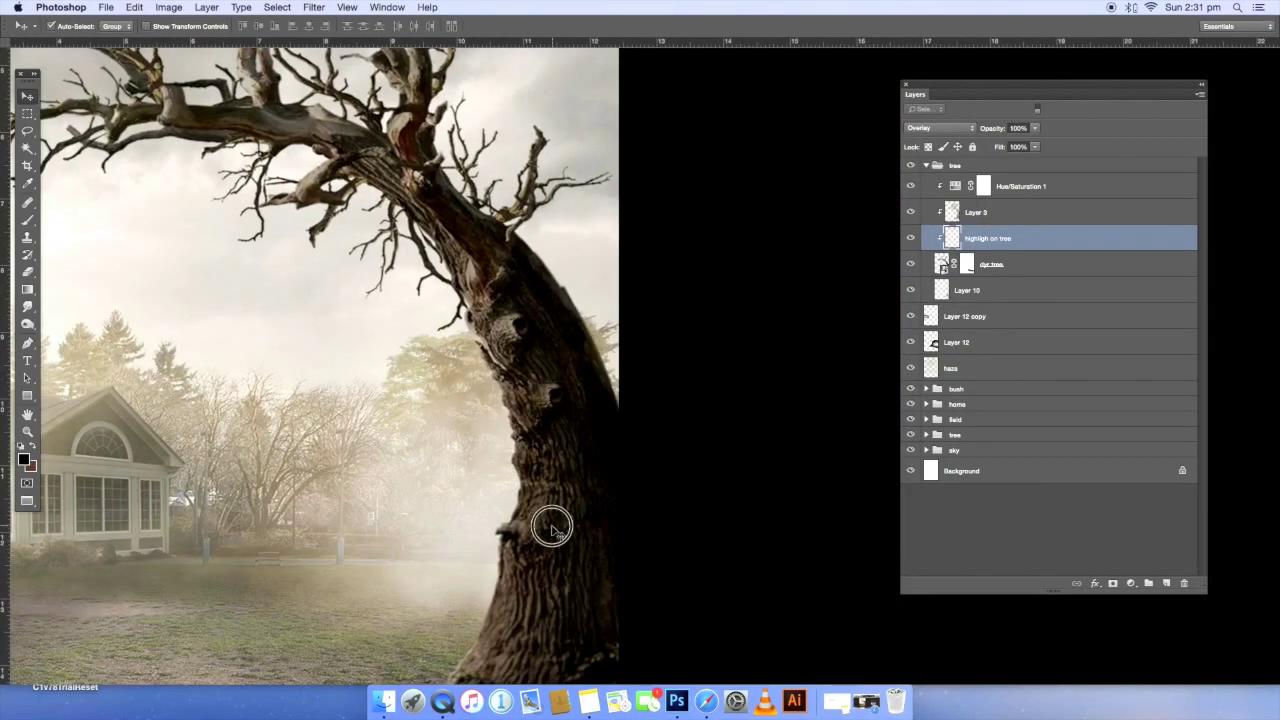
pyautogui.scroll(-3, 549, 523)
pyautogui.press('b')
pyautogui.click(67, 25)
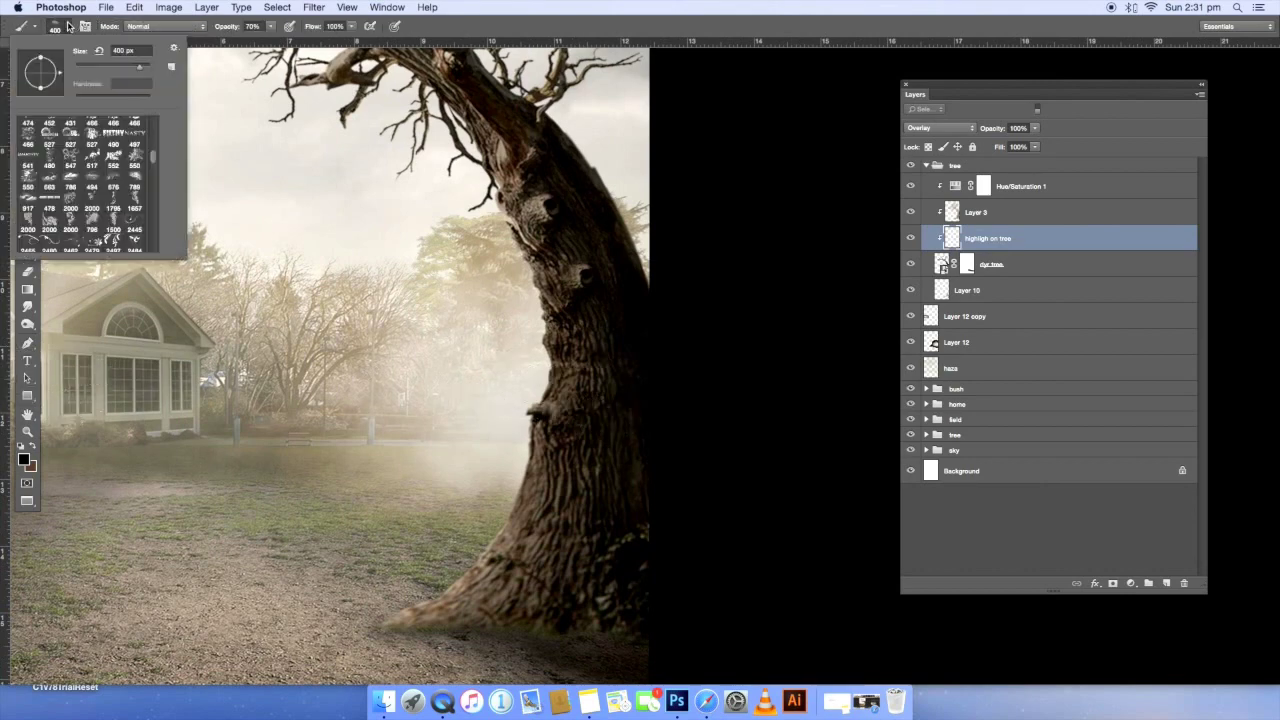
pyautogui.moveTo(156, 165); pyautogui.dragTo(156, 118)
pyautogui.click(30, 134)
pyautogui.click(300, 340)
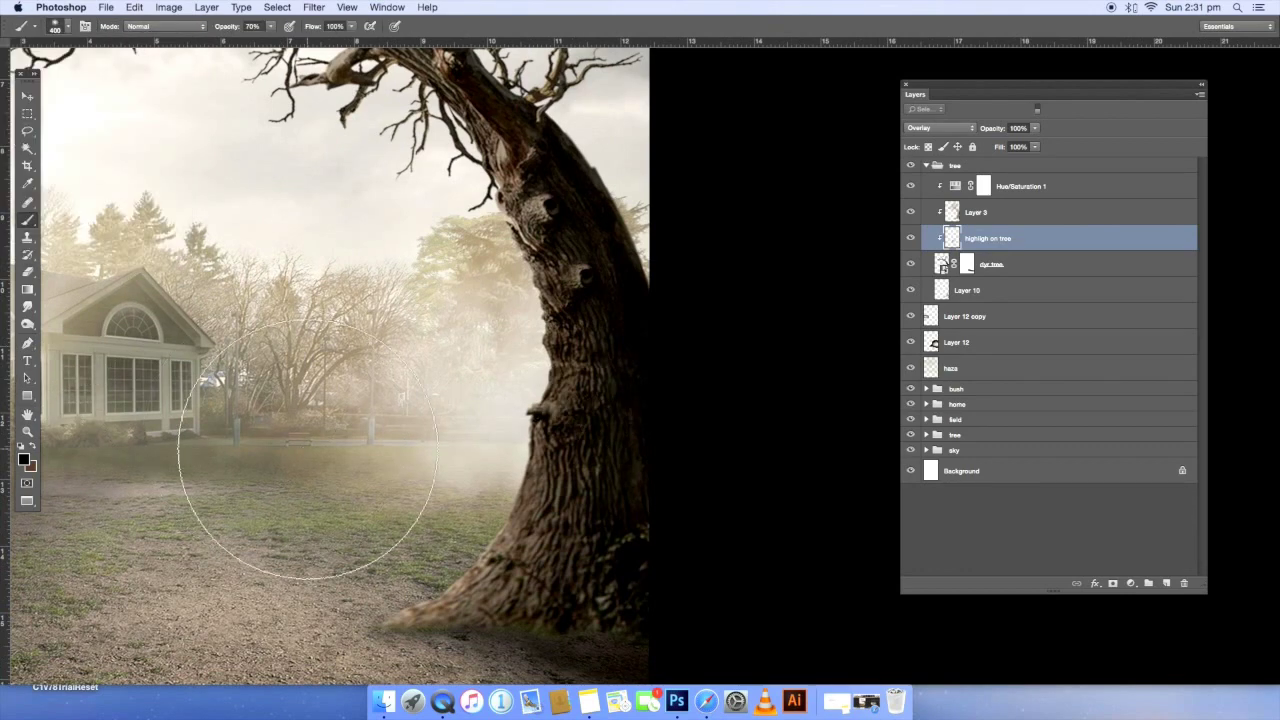
# - Make the brush smaller, white, and set to 41% opacity
pyautogui.press('[')
pyautogui.press('[')
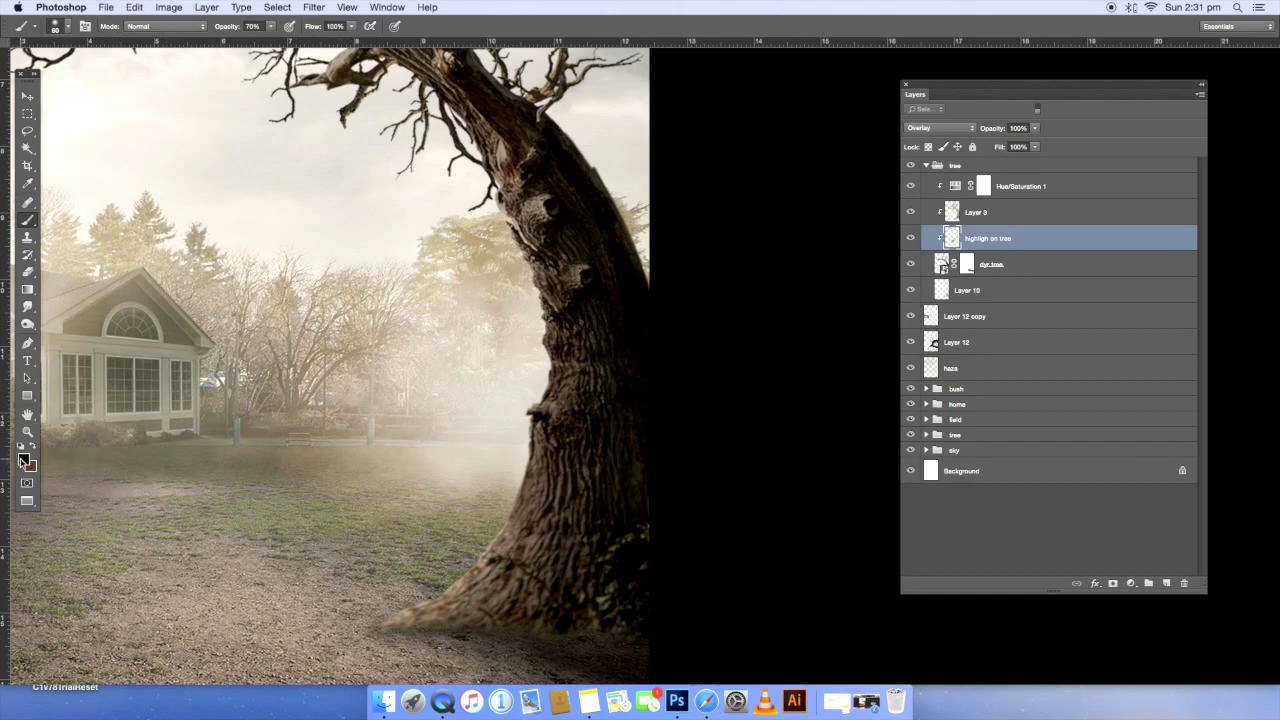
pyautogui.click(24, 459)
pyautogui.click(748, 292)
pyautogui.click(1062, 296)
pyautogui.scroll(3, 530, 285)
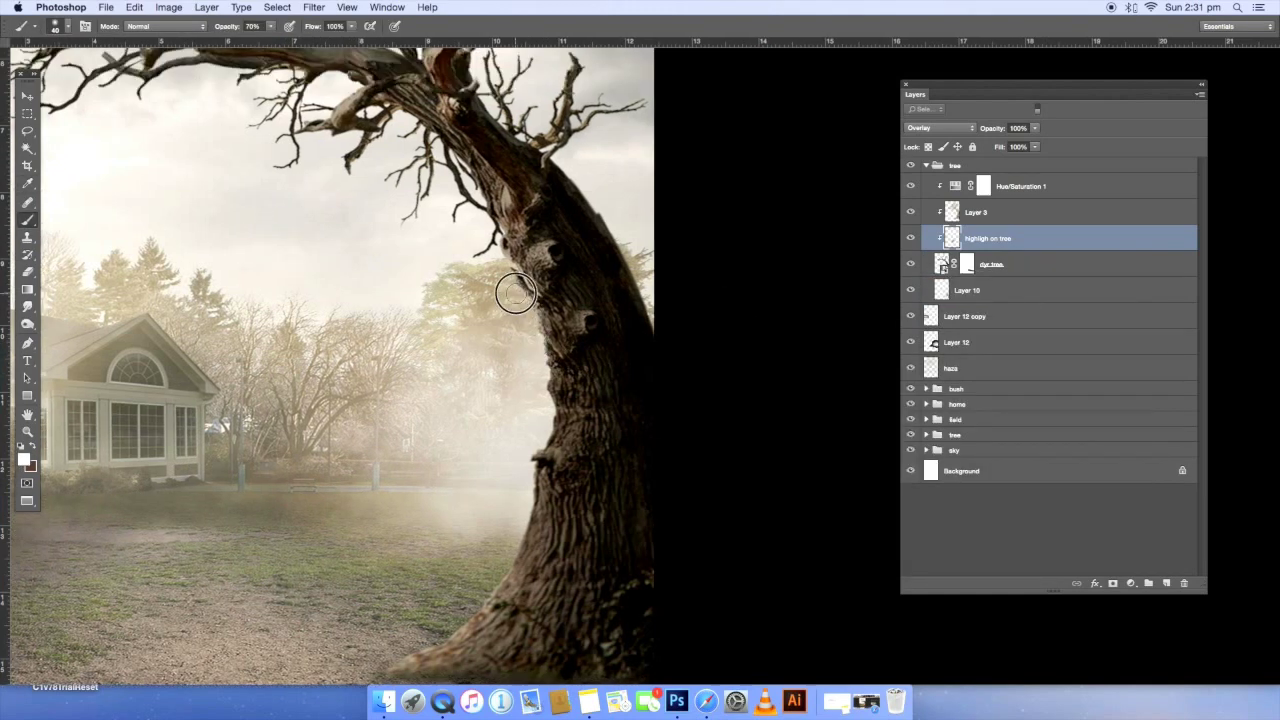
pyautogui.moveTo(267, 29); pyautogui.dragTo(253, 40)
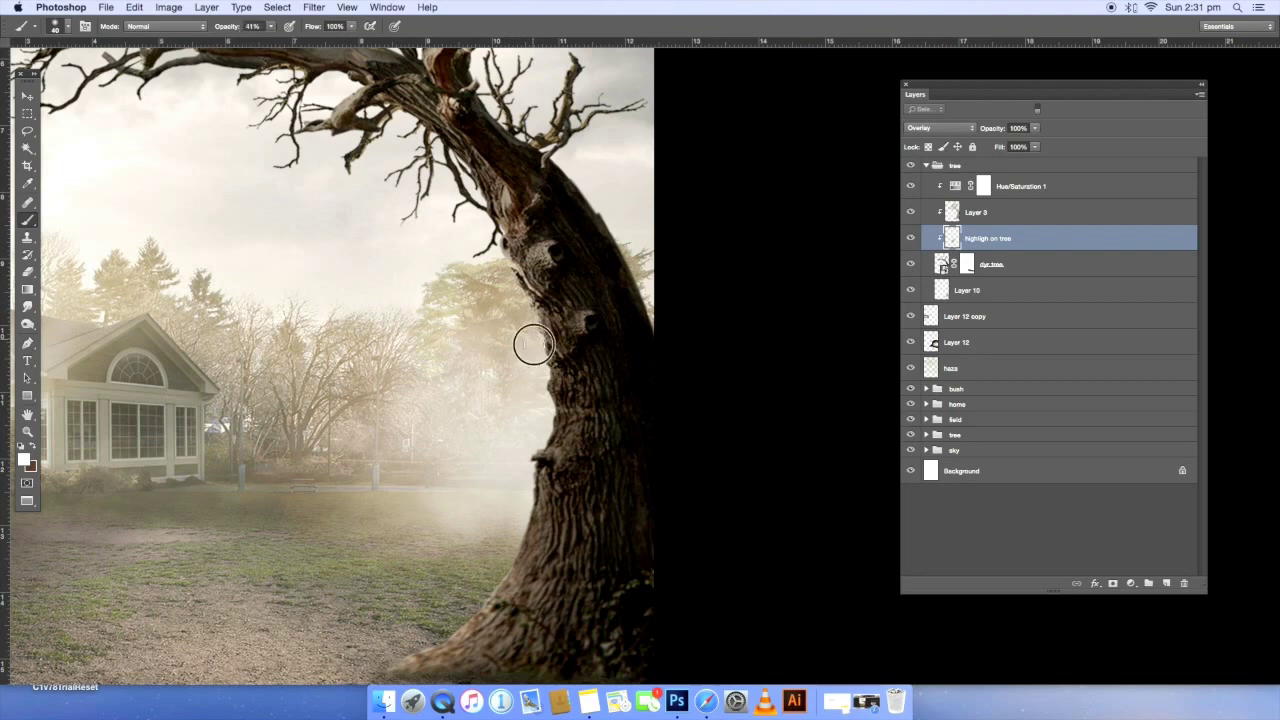
# - Paint a soft white highlight along the tree trunk's base root
pyautogui.scroll(-7, 528, 466)
pyautogui.press(']')
pyautogui.press(']')
pyautogui.press(']')
pyautogui.press('[')
pyautogui.press('[')
pyautogui.moveTo(489, 516); pyautogui.dragTo(411, 562)
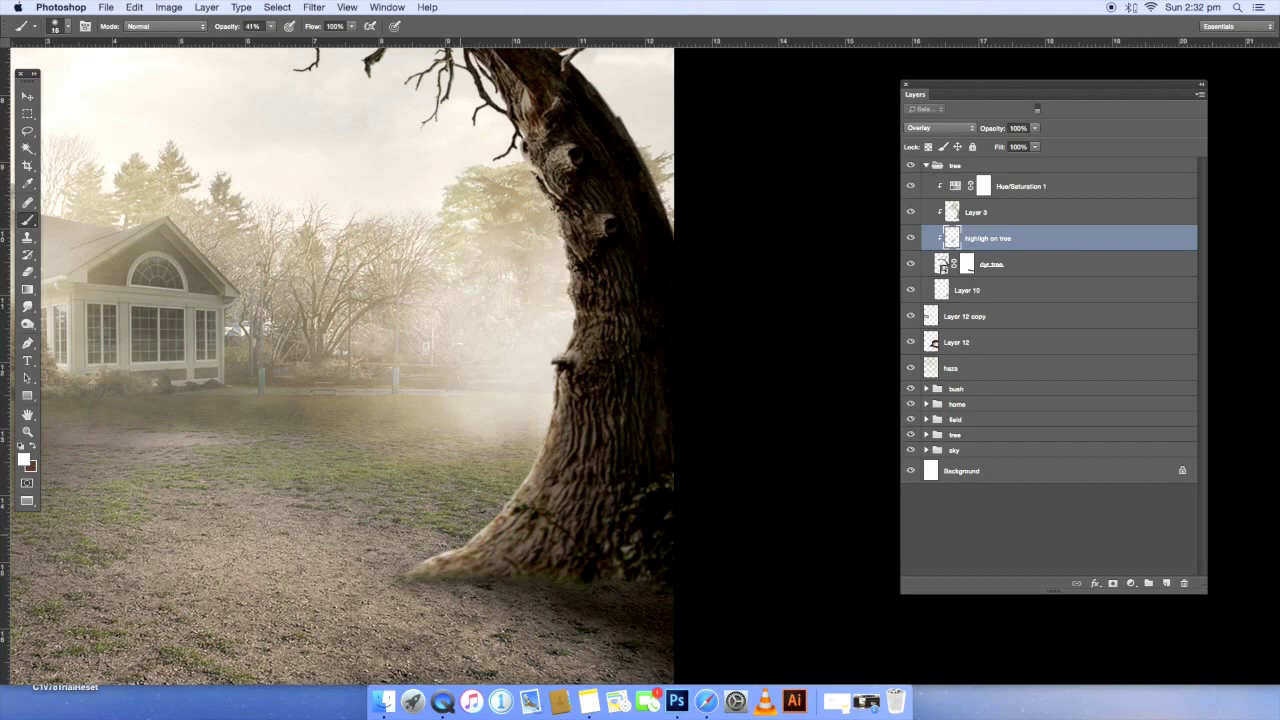
# - Fit the whole poster on screen and select the tree group with the Move tool
pyautogui.scroll(6, 461, 535)
pyautogui.scroll(2, 495, 310)
pyautogui.hscroll(-2, 495, 310)
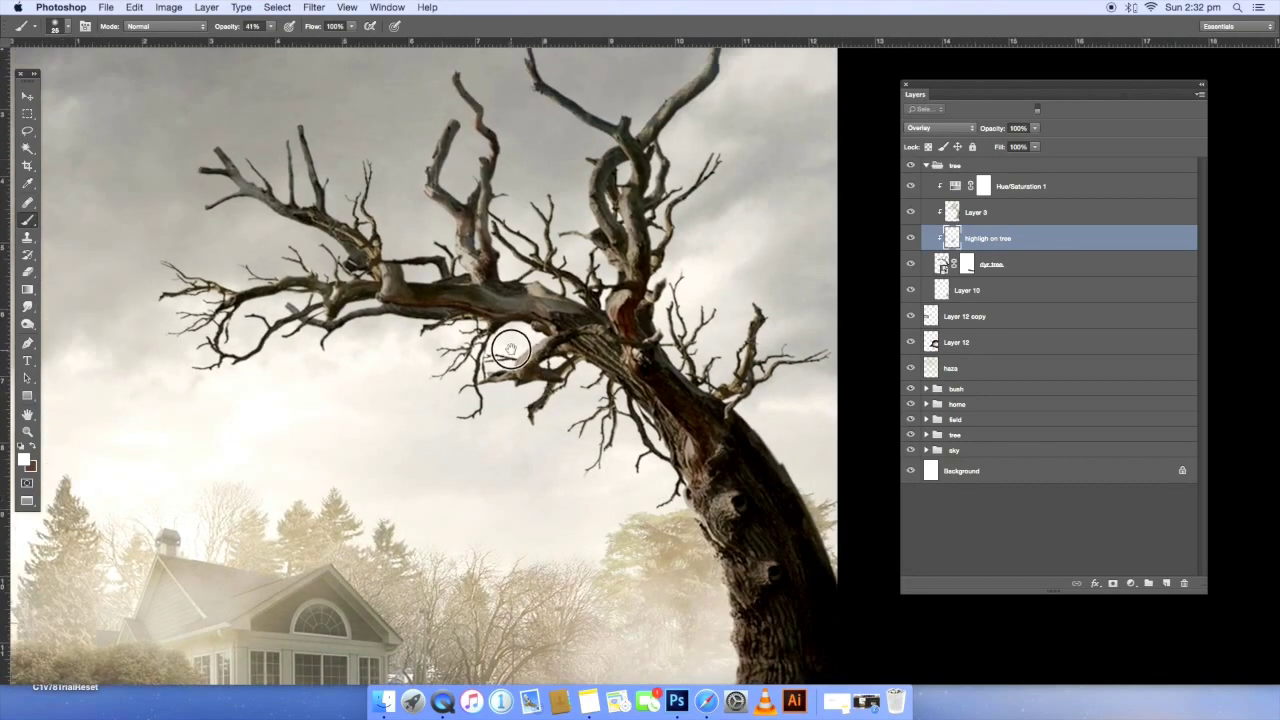
pyautogui.scroll(2, 409, 206)
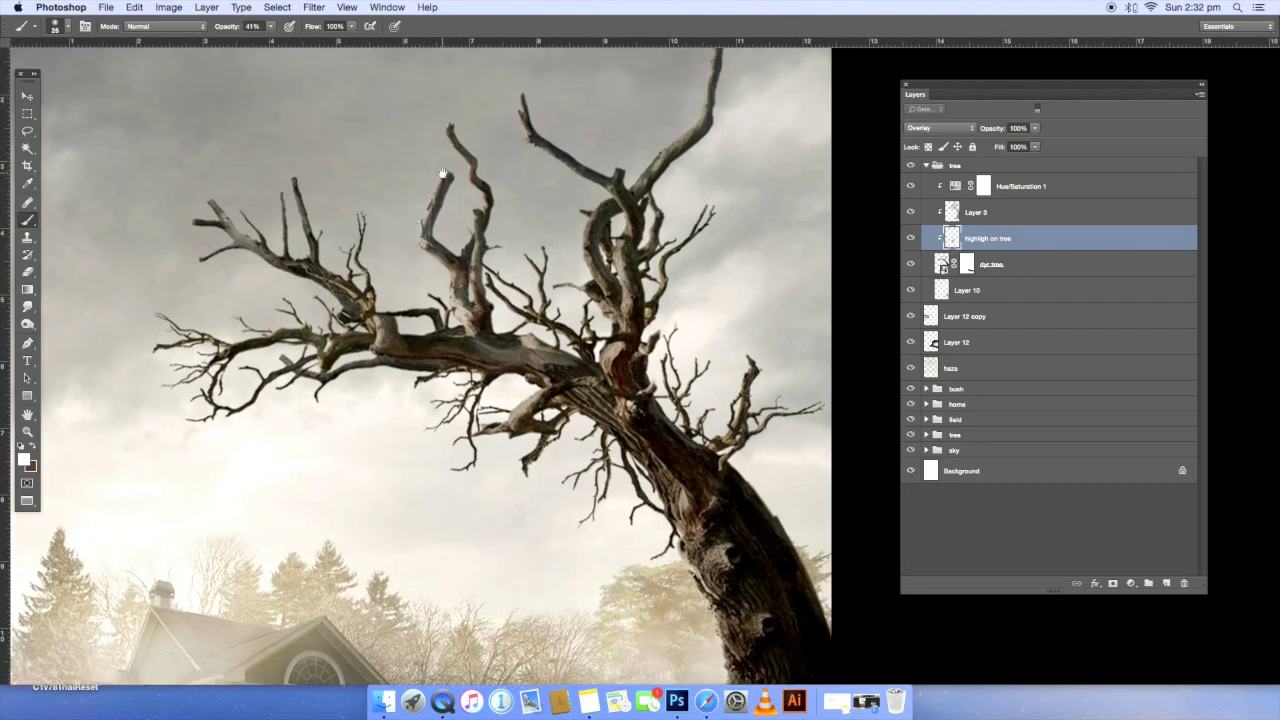
pyautogui.press('super+0')
pyautogui.press('v')
pyautogui.scroll(-3, 700, 340)
pyautogui.click(789, 341)
pyautogui.hscroll(4, 789, 341)
pyautogui.hscroll(1, 640, 364)
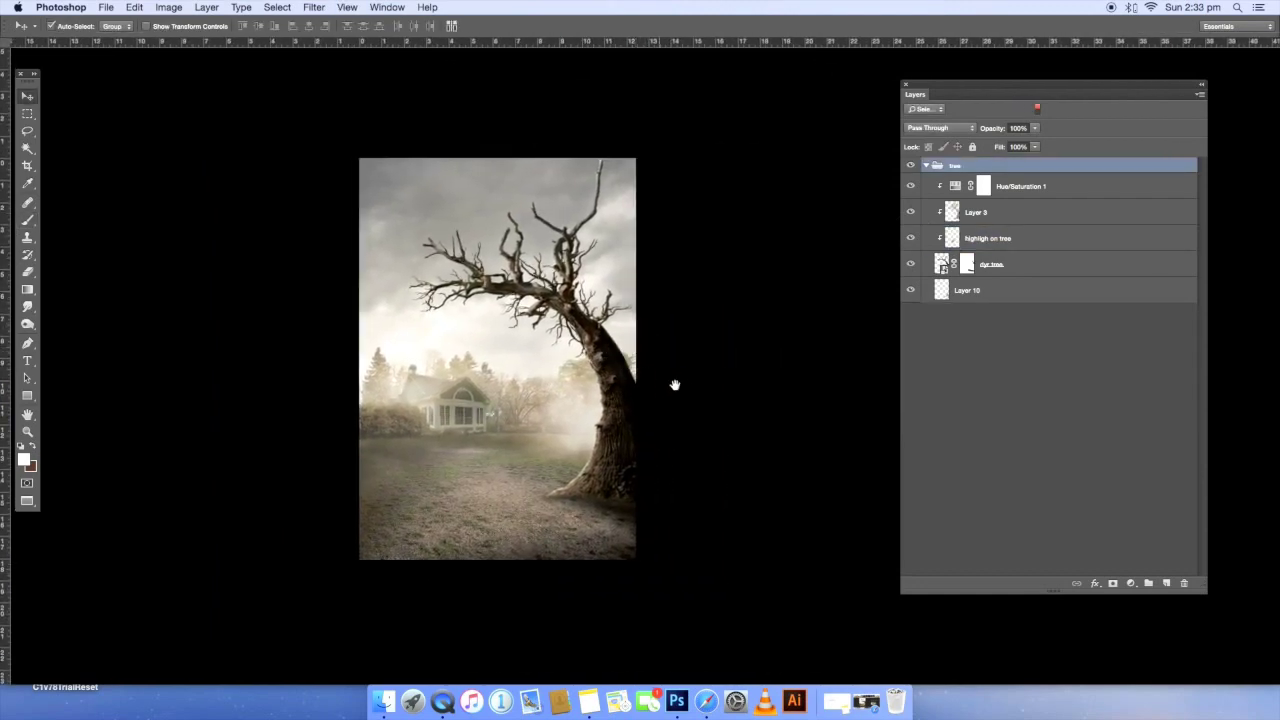
pyautogui.moveTo(675, 385); pyautogui.dragTo(670, 385)
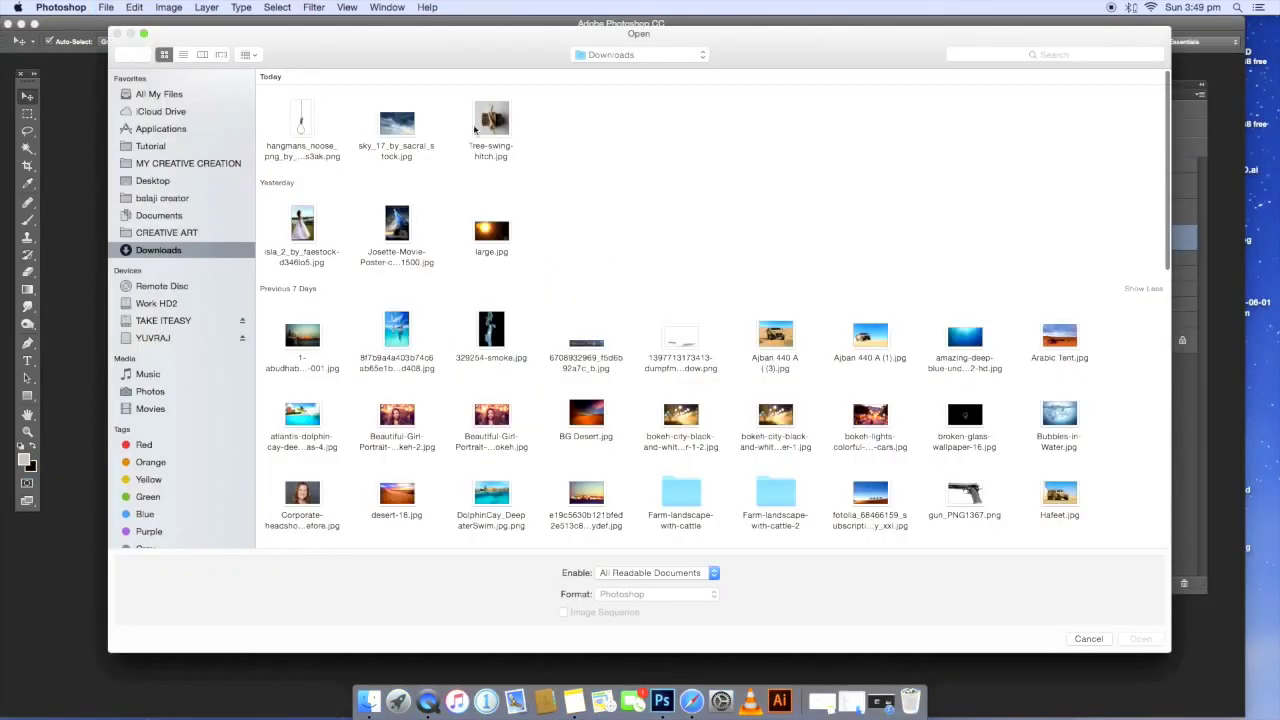
# - Bring Tree-swing-hitch.jpg into the poster as the top layer
pyautogui.click(491, 128)
pyautogui.click(1140, 638)
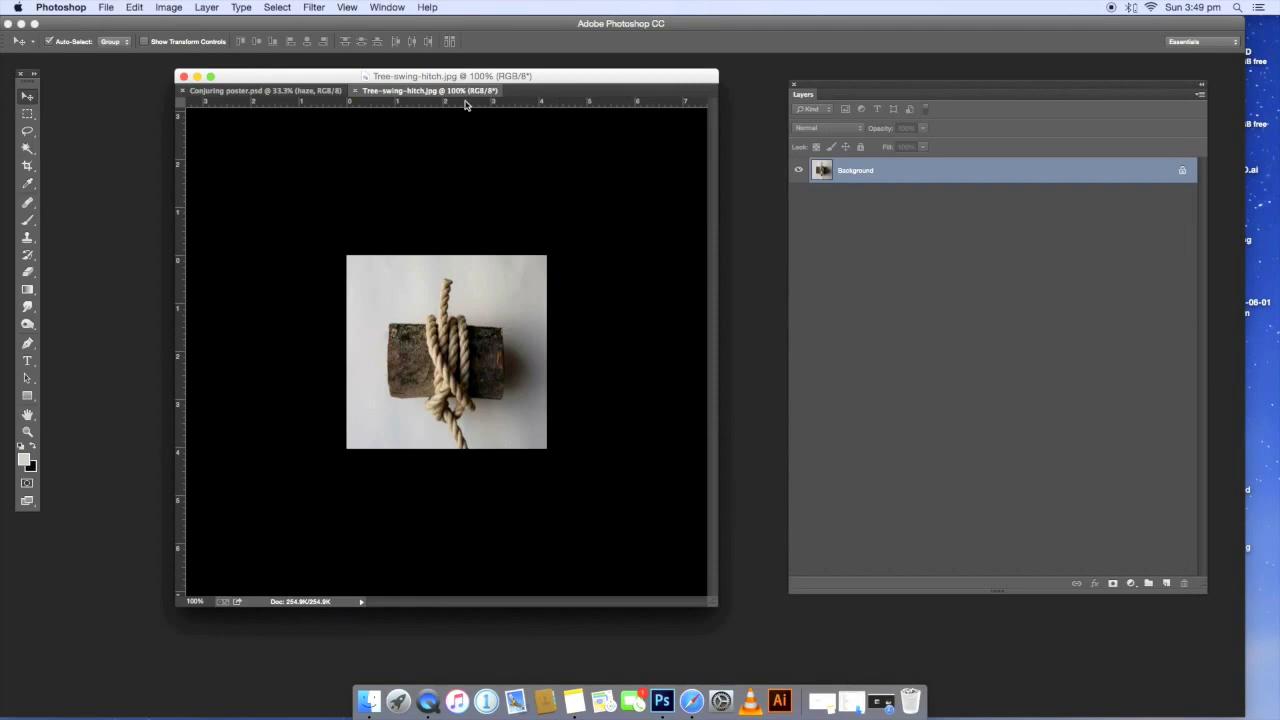
pyautogui.moveTo(465, 91); pyautogui.dragTo(640, 131)
pyautogui.moveTo(586, 391); pyautogui.dragTo(415, 328)
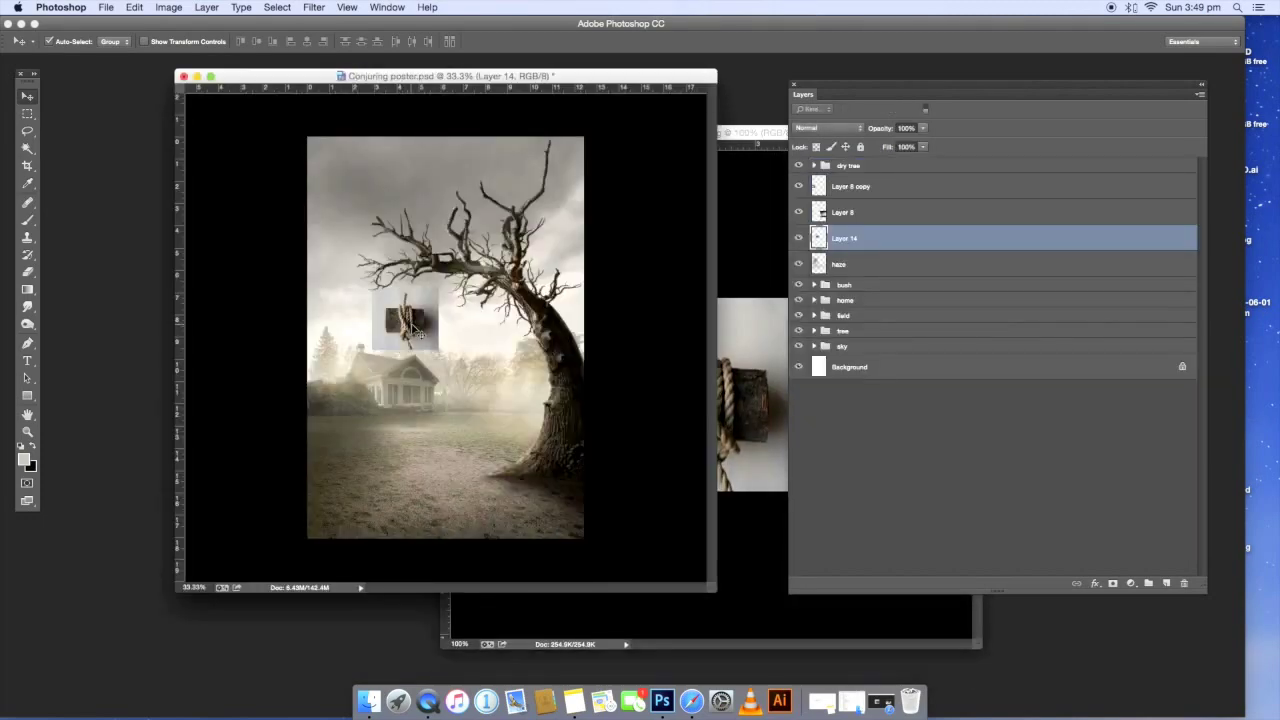
pyautogui.hotkey('ctrl', 'shift', ']')
# - Zoom in on the rope, take the Pen tool, and isolate the rope layer
pyautogui.press('f')
pyautogui.hotkey('ctrl', '+')
pyautogui.hotkey('ctrl', '+')
pyautogui.hotkey('ctrl', '+')
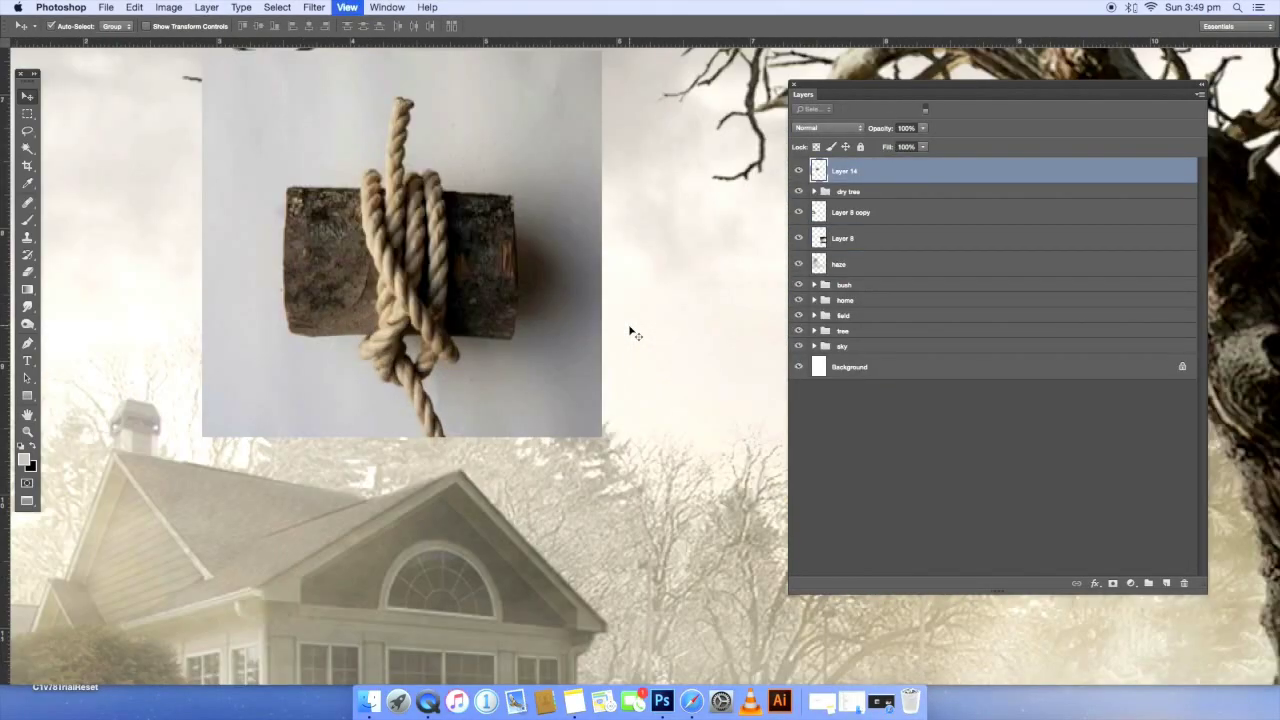
pyautogui.hotkey('ctrl', '+')
pyautogui.press('p')
pyautogui.moveTo(372, 392); pyautogui.dragTo(425, 336)
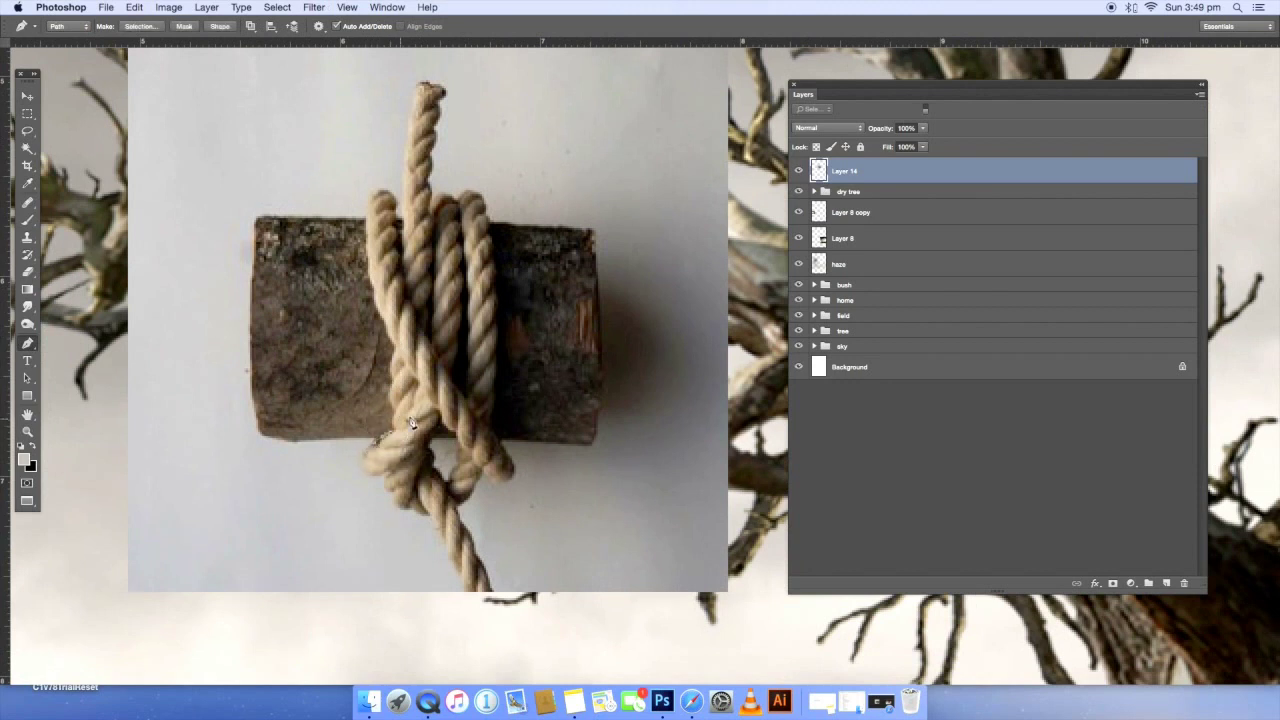
pyautogui.hotkey('ctrl', 'alt', 'shift', 'i')
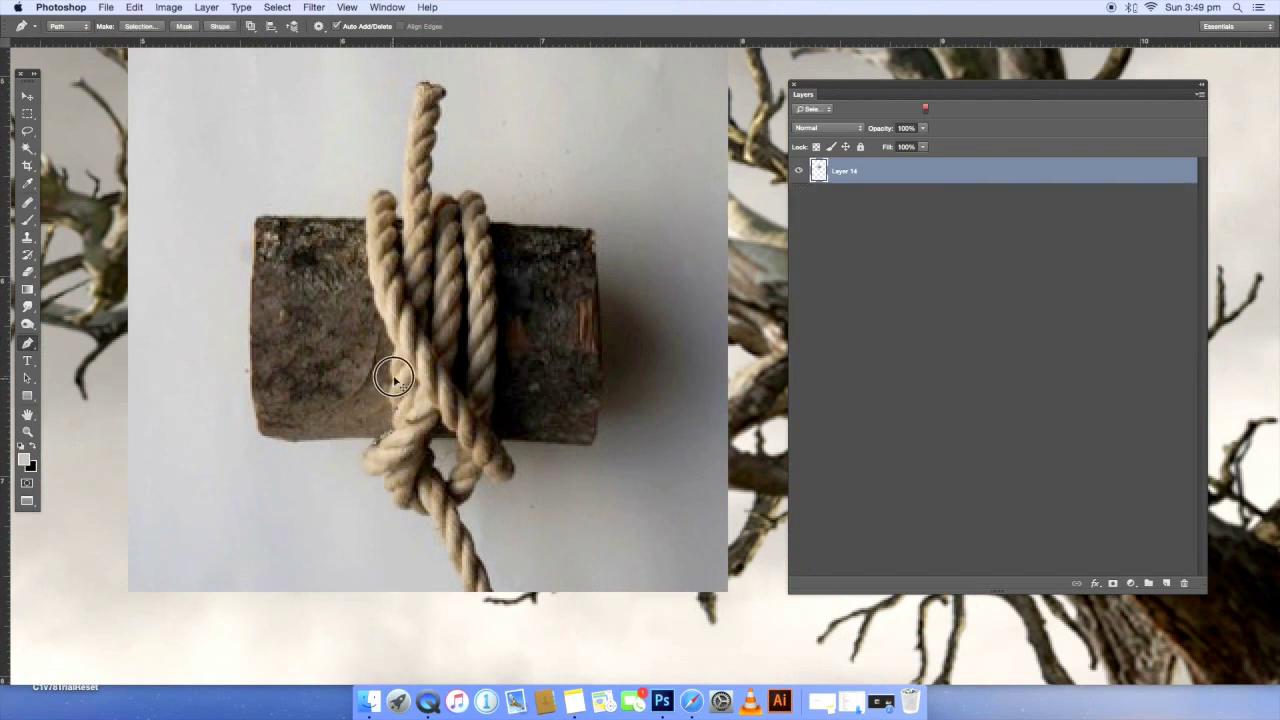
pyautogui.hotkey('ctrl', 'alt', 'shift', 'i')
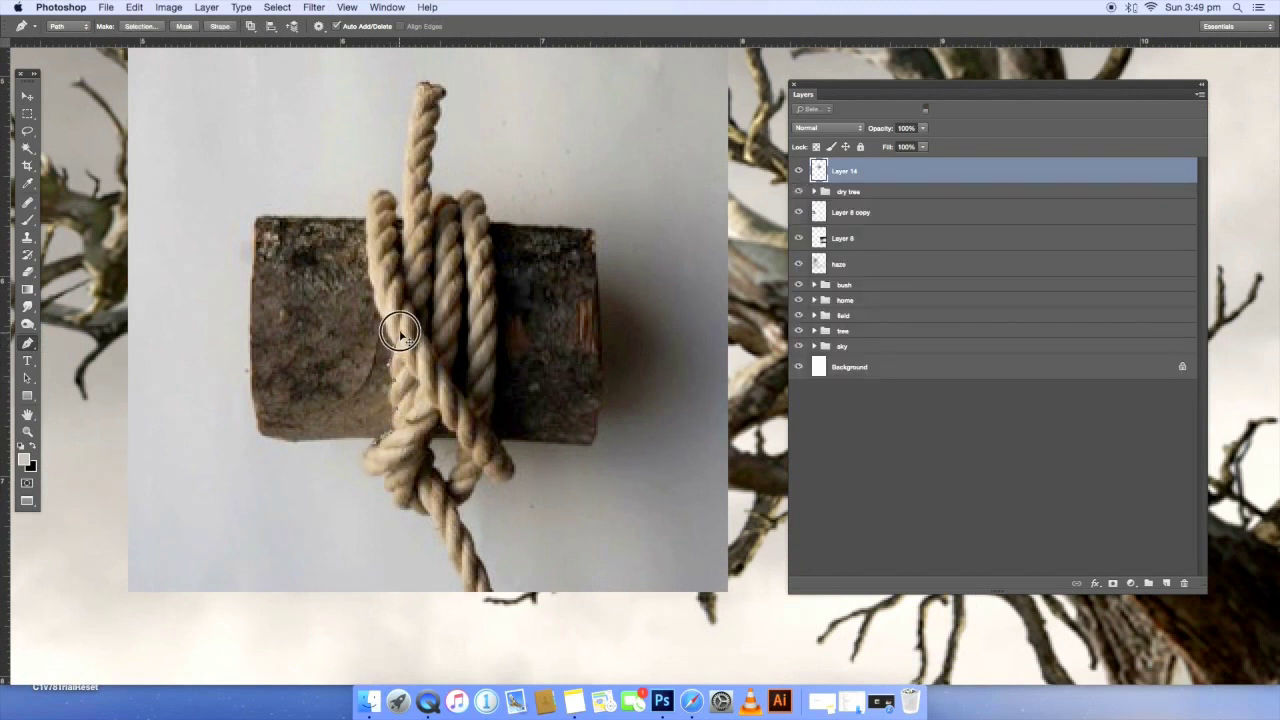
pyautogui.hotkey('ctrl', 'alt', 'shift', 'i')
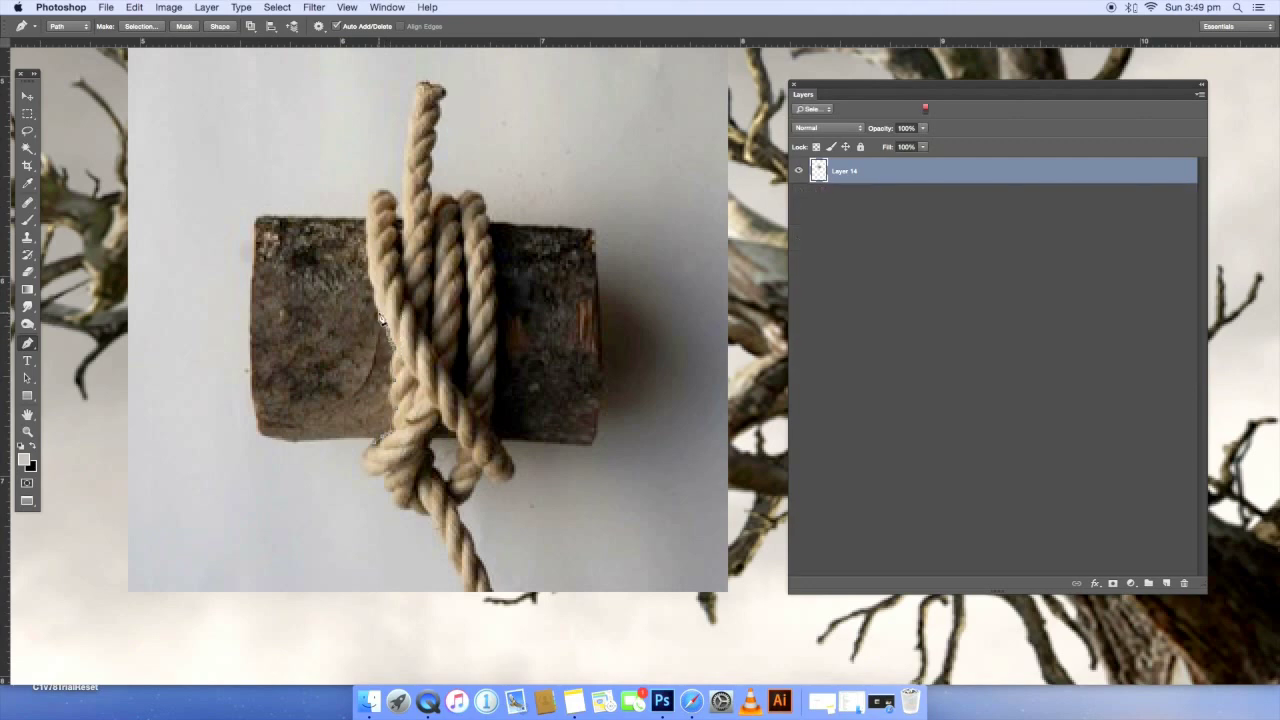
# - Trace a Pen outline around the rope knot
pyautogui.scroll(3, 372, 298)
pyautogui.hotkey('ctrl', 'alt', 'shift', 'i')
pyautogui.hotkey('ctrl', 'alt', 'shift', 'i')
pyautogui.hotkey('ctrl', 'alt', 'shift', 'i')
pyautogui.moveTo(398, 296); pyautogui.dragTo(424, 343)
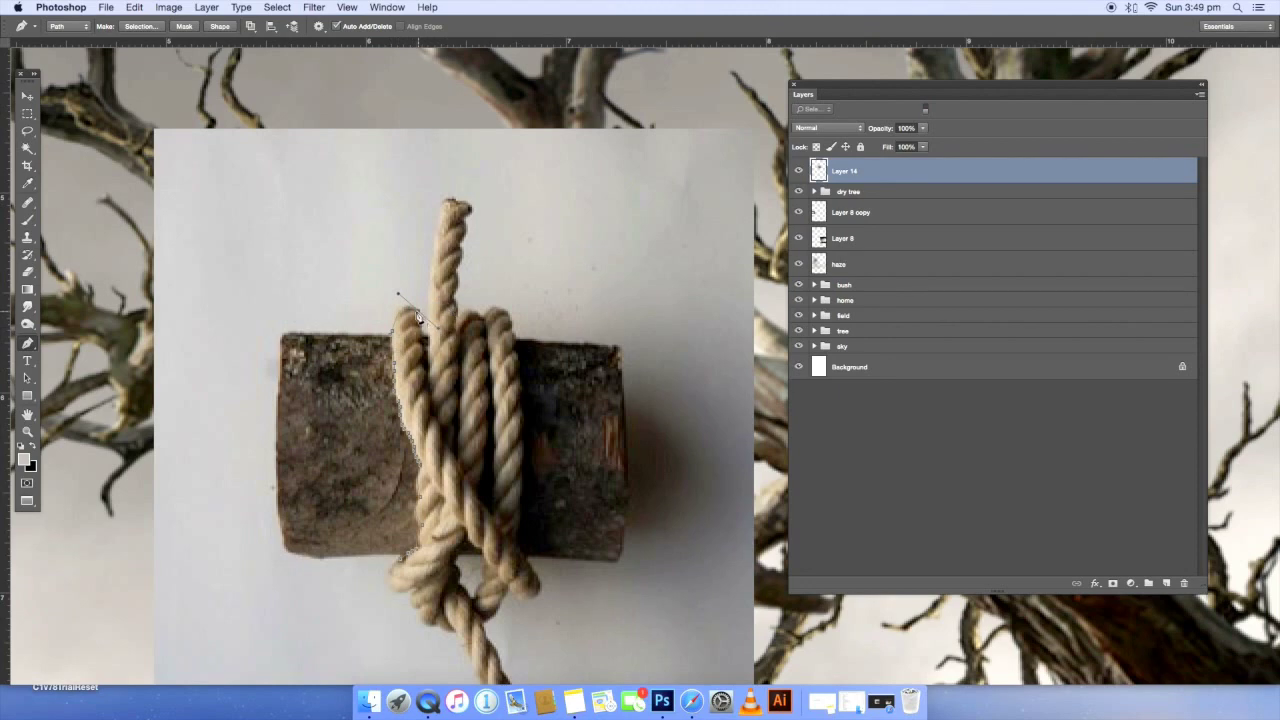
pyautogui.hotkey('ctrl', 'alt', 'shift', 'i')
pyautogui.hotkey('ctrl', 'alt', 'shift', 'i')
pyautogui.scroll(-3, 468, 460)
pyautogui.hscroll(-2, 468, 460)
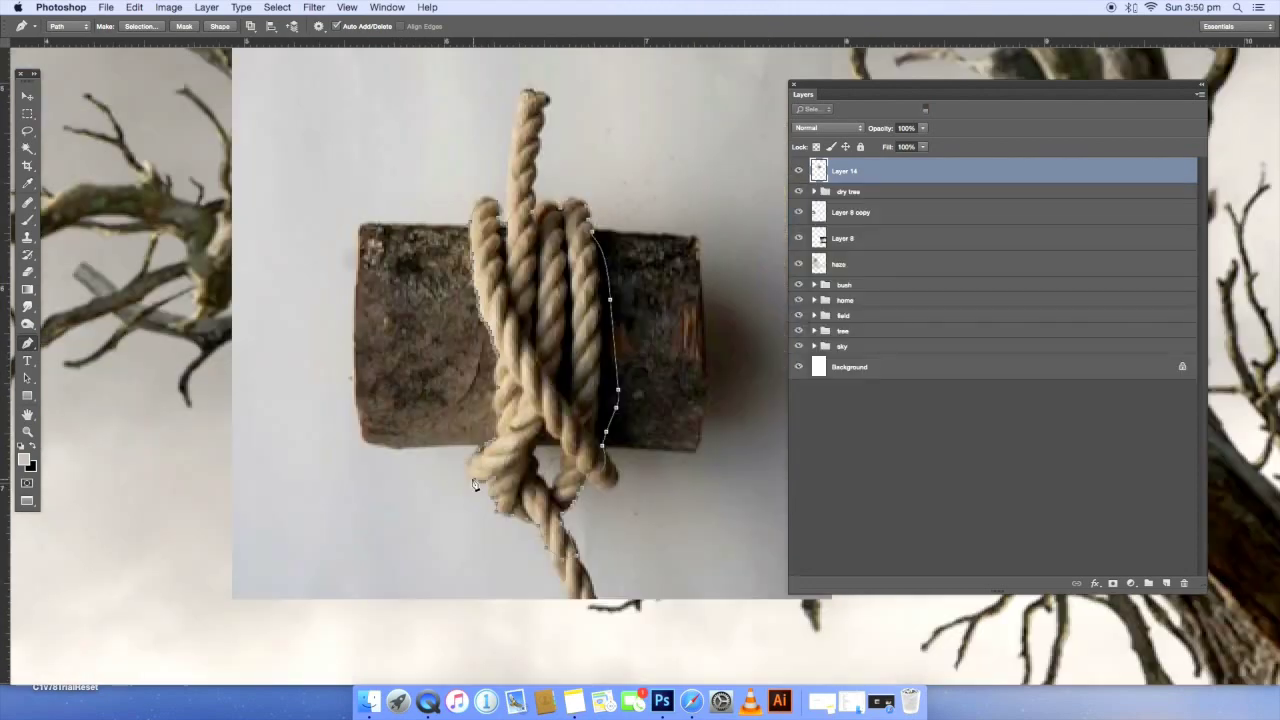
# - Copy the rope to its own layer via Make Selection and delete the original photo layer
pyautogui.rightClick(527, 373)
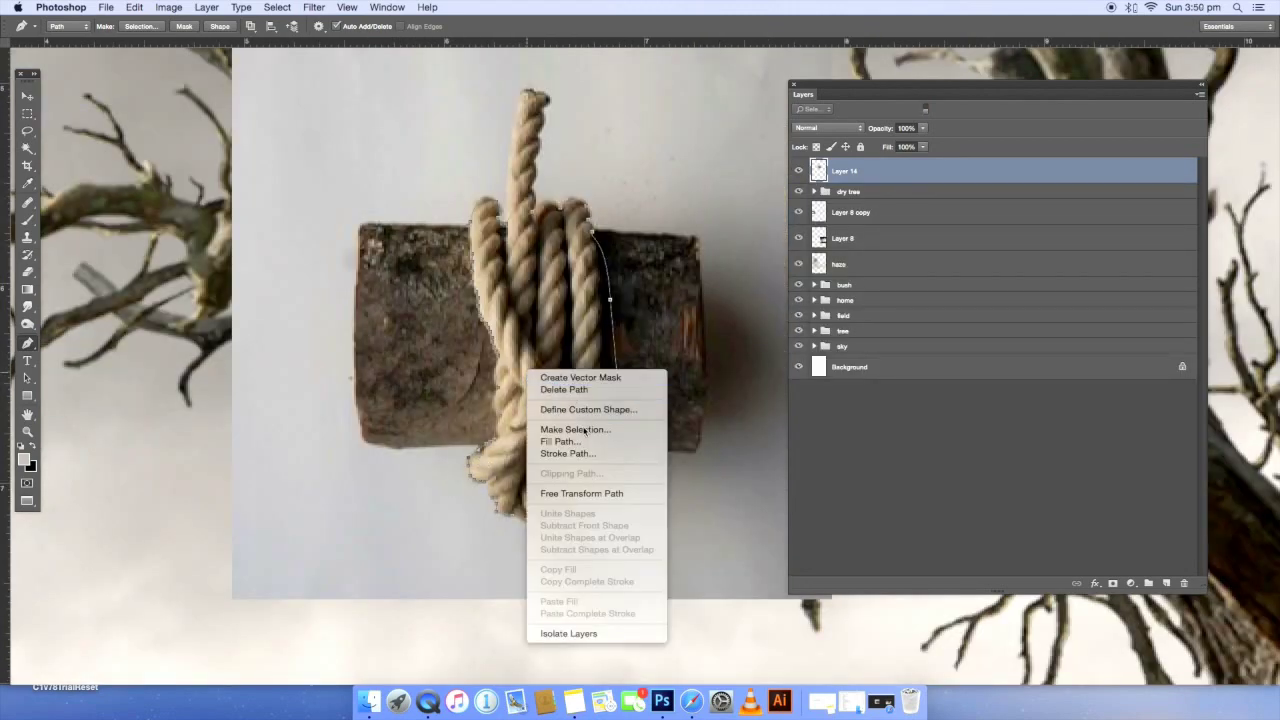
pyautogui.click(586, 429)
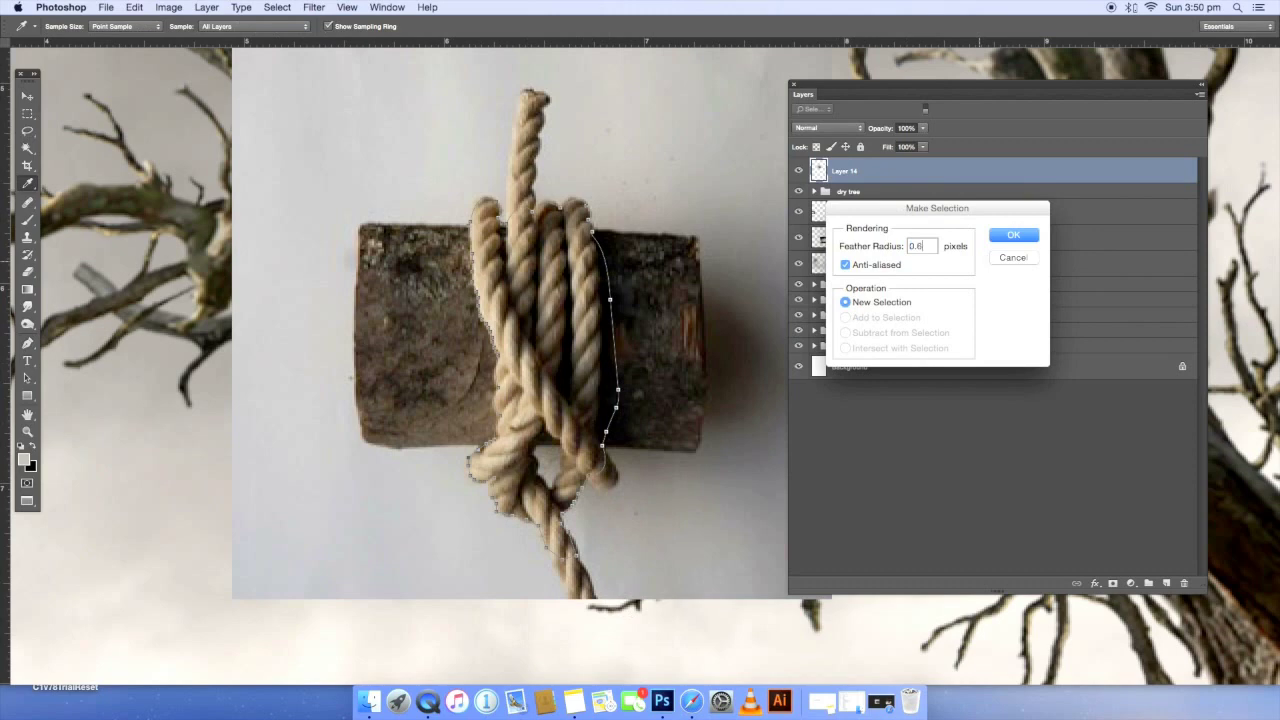
pyautogui.press('Return')
pyautogui.hotkey('ctrl', 'j')
pyautogui.click(905, 197)
pyautogui.press('Delete')
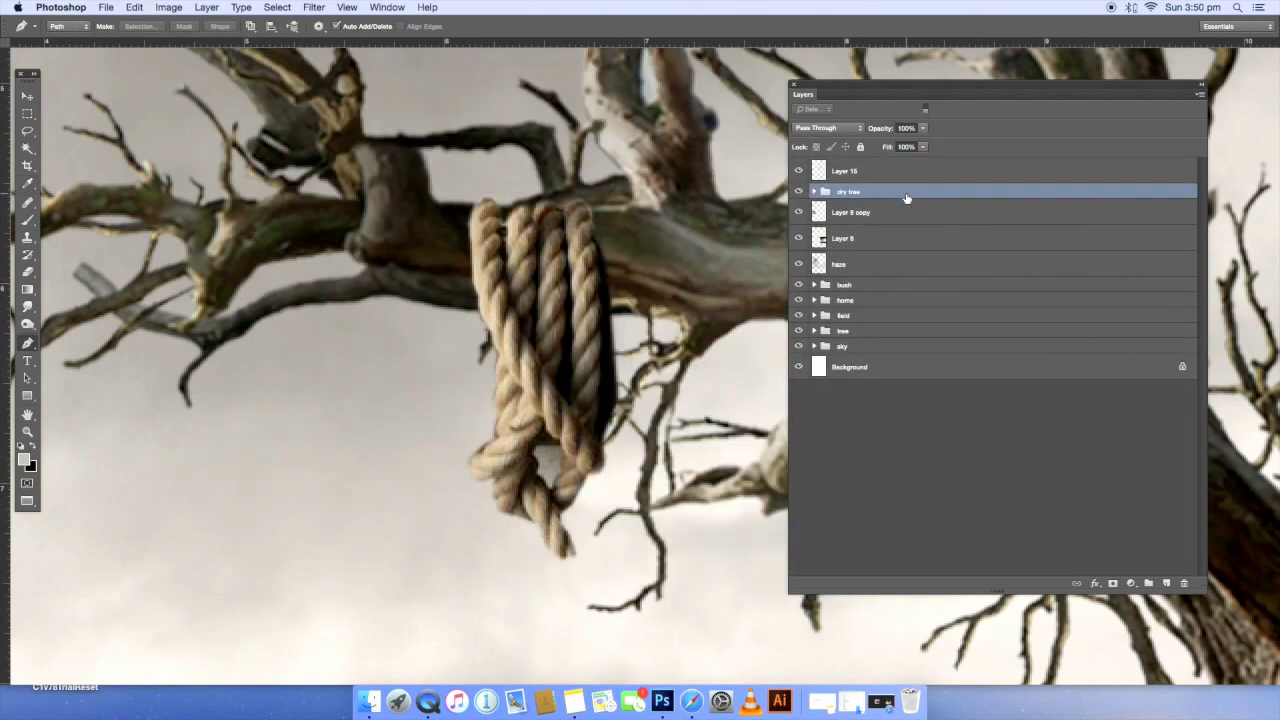
# - Rename the cut-out rope layer 'knot'
pyautogui.scroll(5, 551, 394)
pyautogui.hscroll(4, 551, 394)
pyautogui.press('v')
pyautogui.click(485, 447)
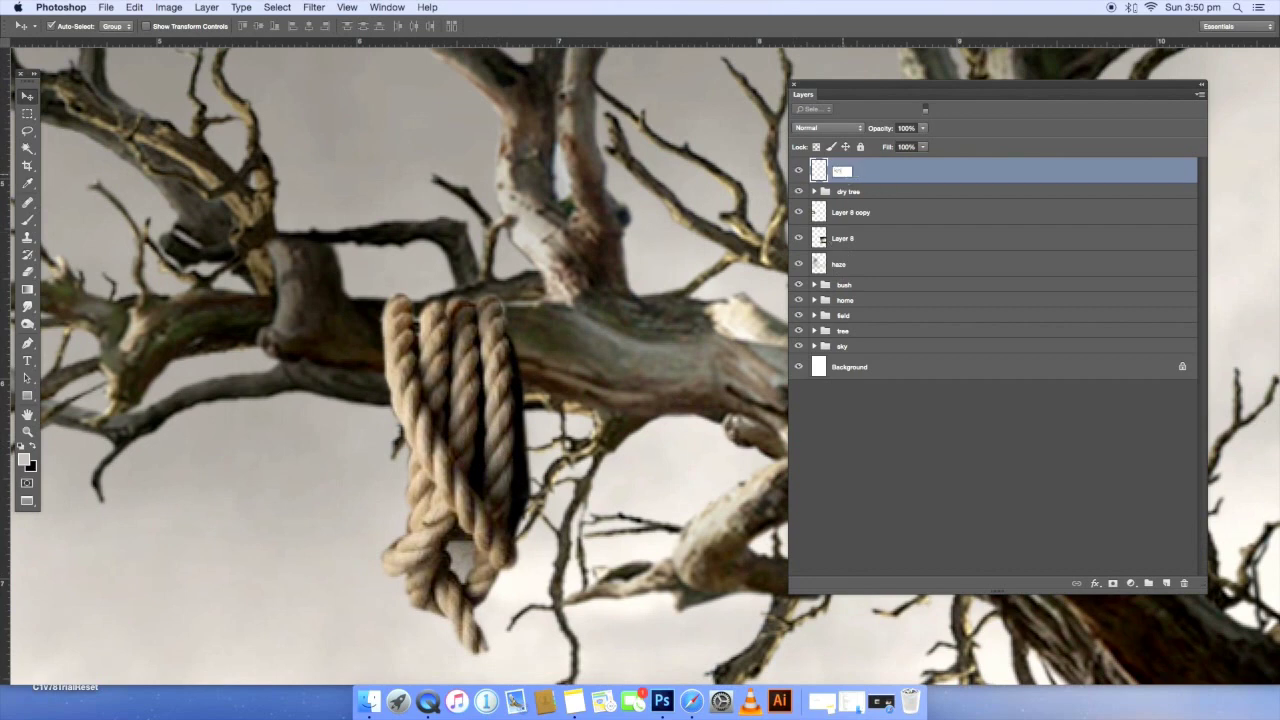
pyautogui.press('Return')
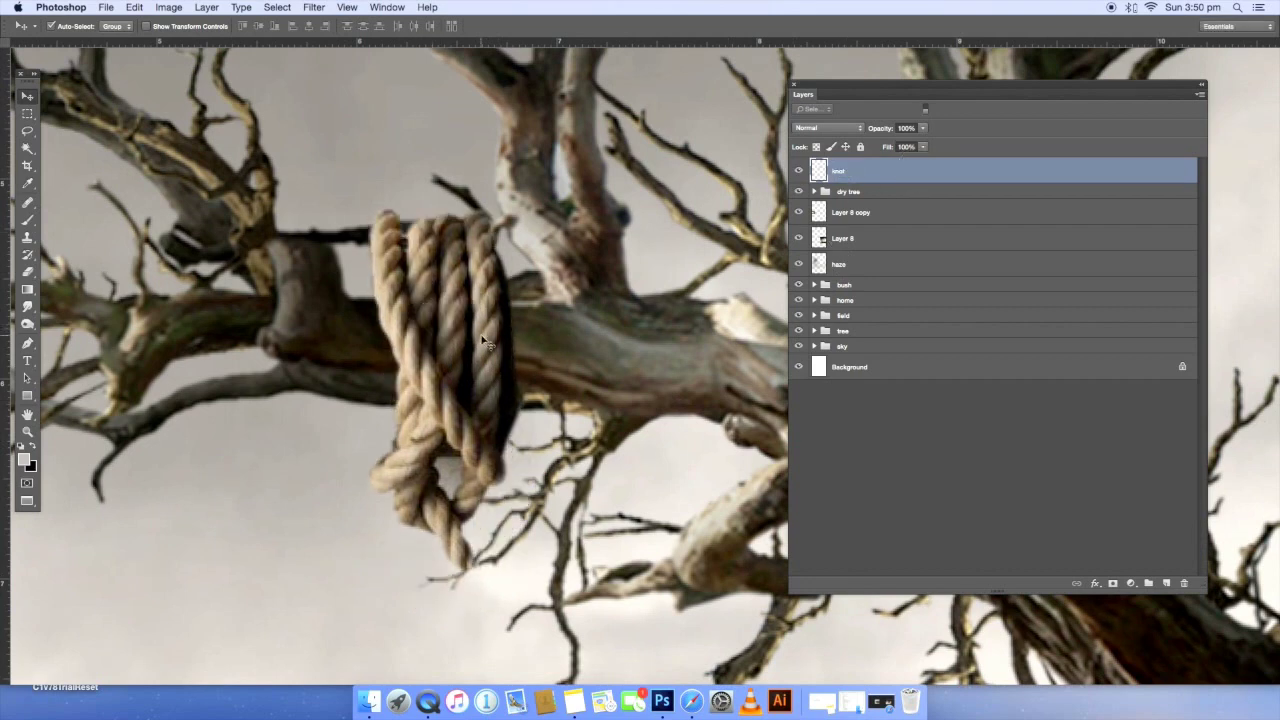
pyautogui.hotkey('ctrl', '-')
pyautogui.hotkey('ctrl', '+')
pyautogui.hotkey('ctrl', '+')
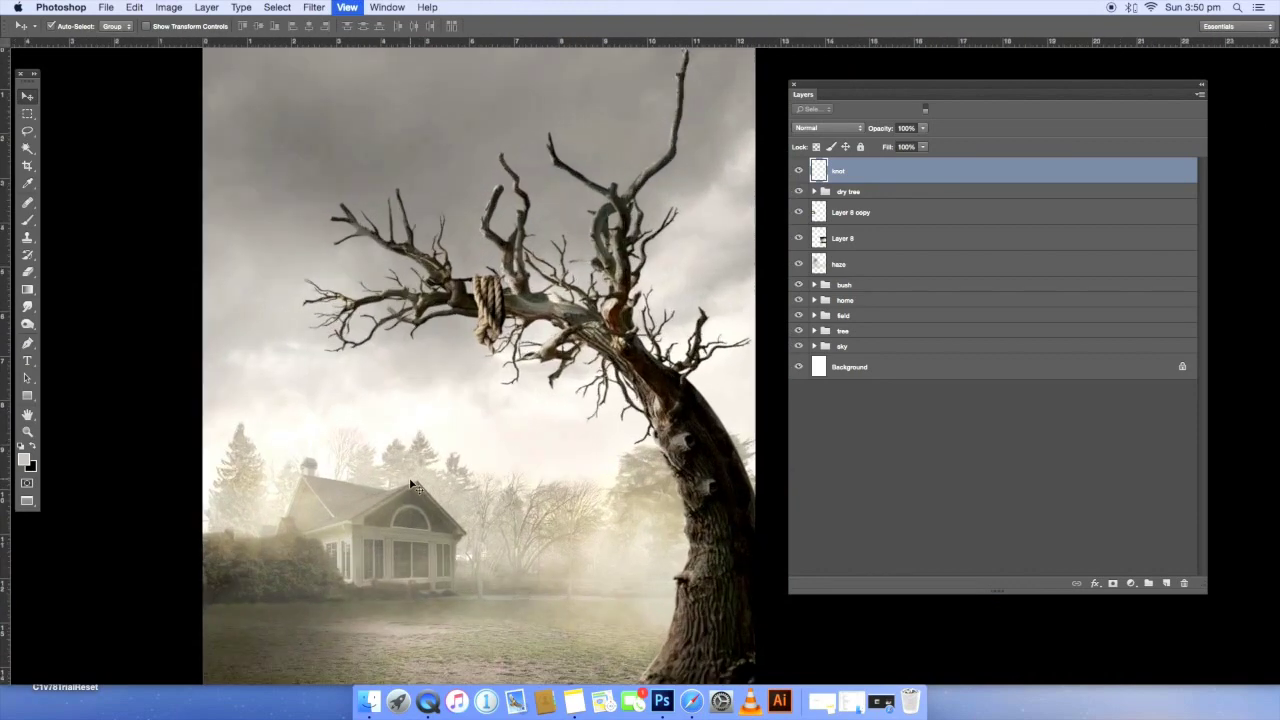
pyautogui.hotkey('ctrl', 't')
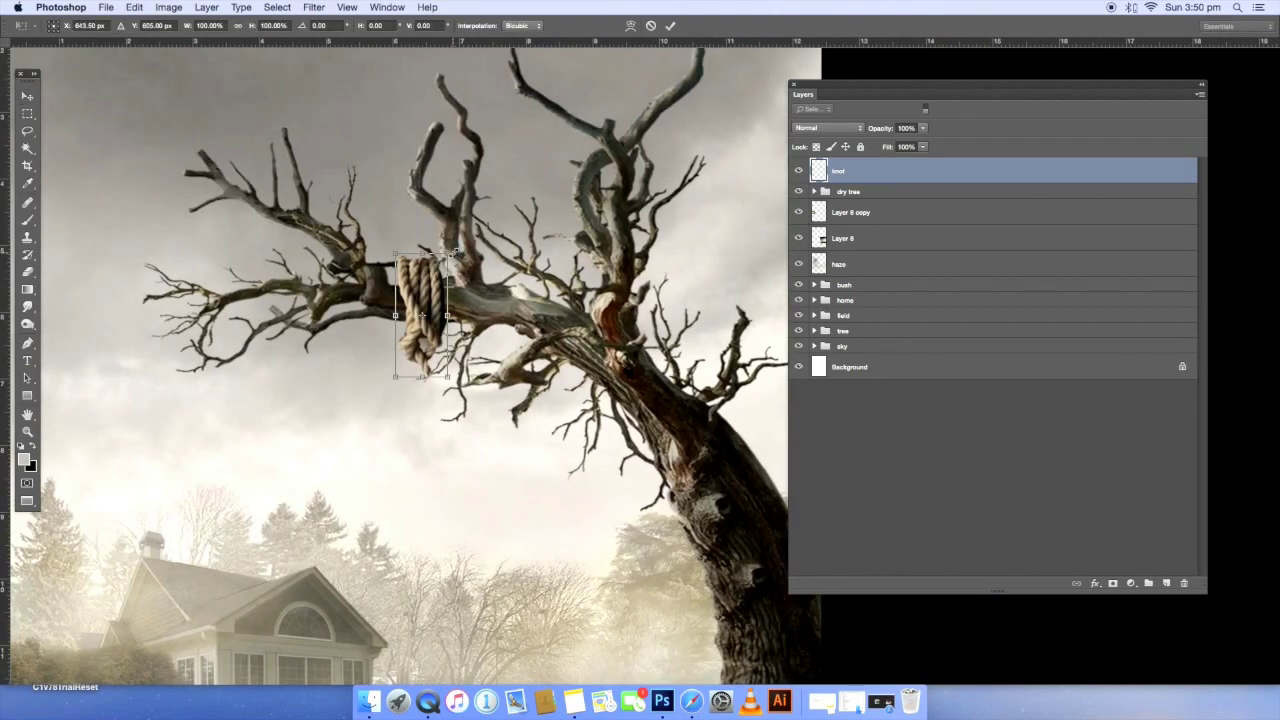
# - Scale the rope knot down to about 82% on the branch
pyautogui.moveTo(450, 255); pyautogui.dragTo(425, 302)
pyautogui.hotkey('ctrl', '+')
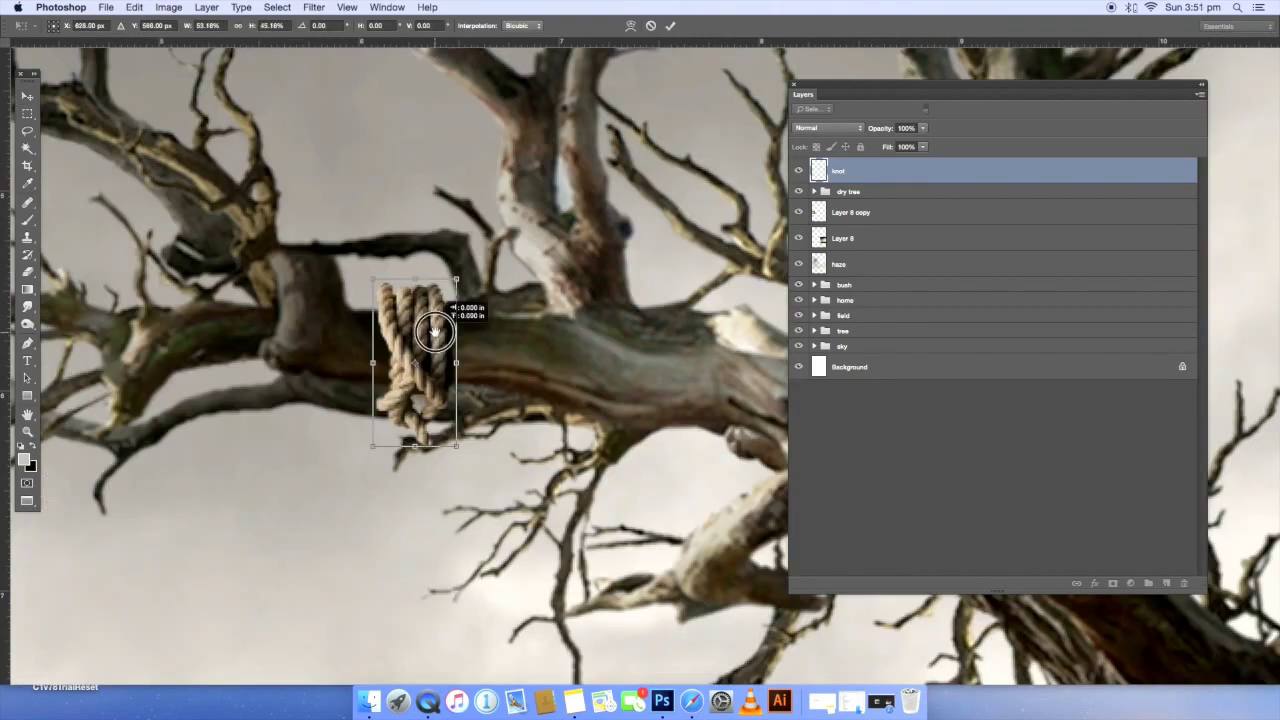
pyautogui.press('Return')
pyautogui.hotkey('ctrl', '+')
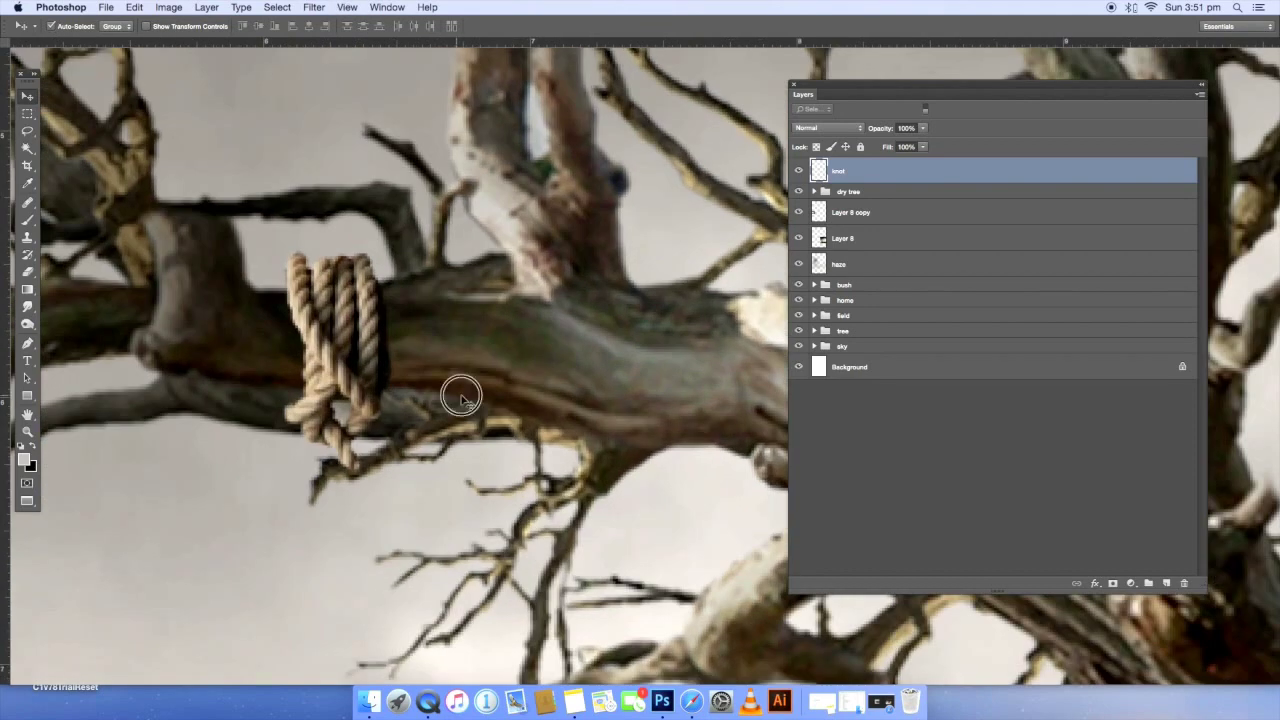
pyautogui.moveTo(454, 395); pyautogui.dragTo(484, 395)
# - Erase the knot's edges with a small Eraser
pyautogui.hotkey('ctrl', '+')
pyautogui.press('e')
pyautogui.press('[')
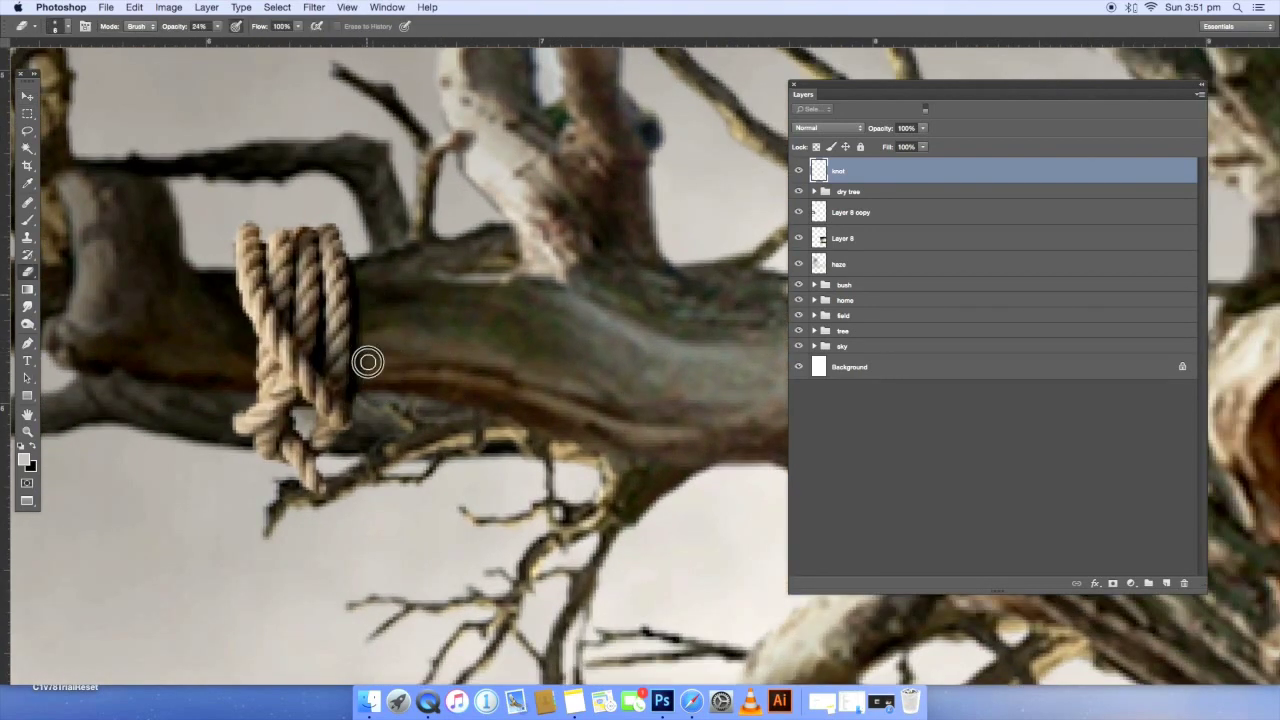
pyautogui.press('[')
pyautogui.hotkey('ctrl', '0')
pyautogui.hotkey('ctrl', '-')
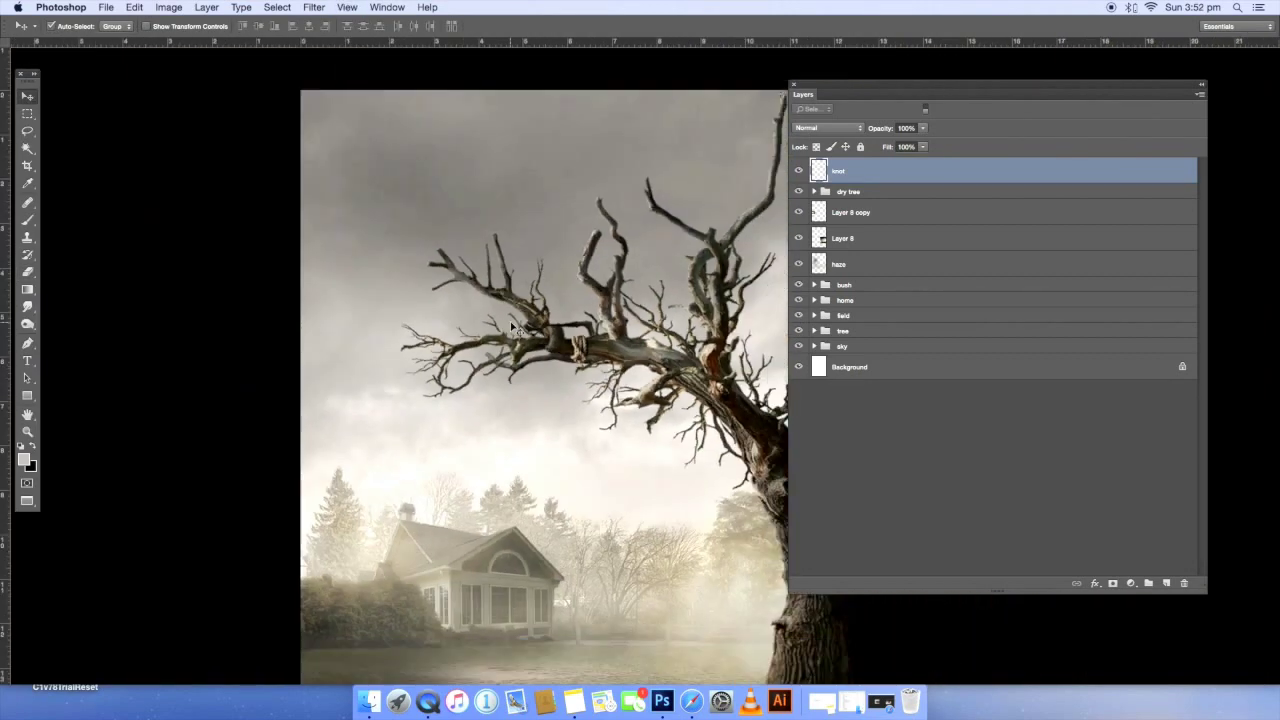
pyautogui.hotkey('ctrl', '0')
# - Shade the knot's edges with the Brush, then select Layer 8
pyautogui.hotkey('ctrl', '+')
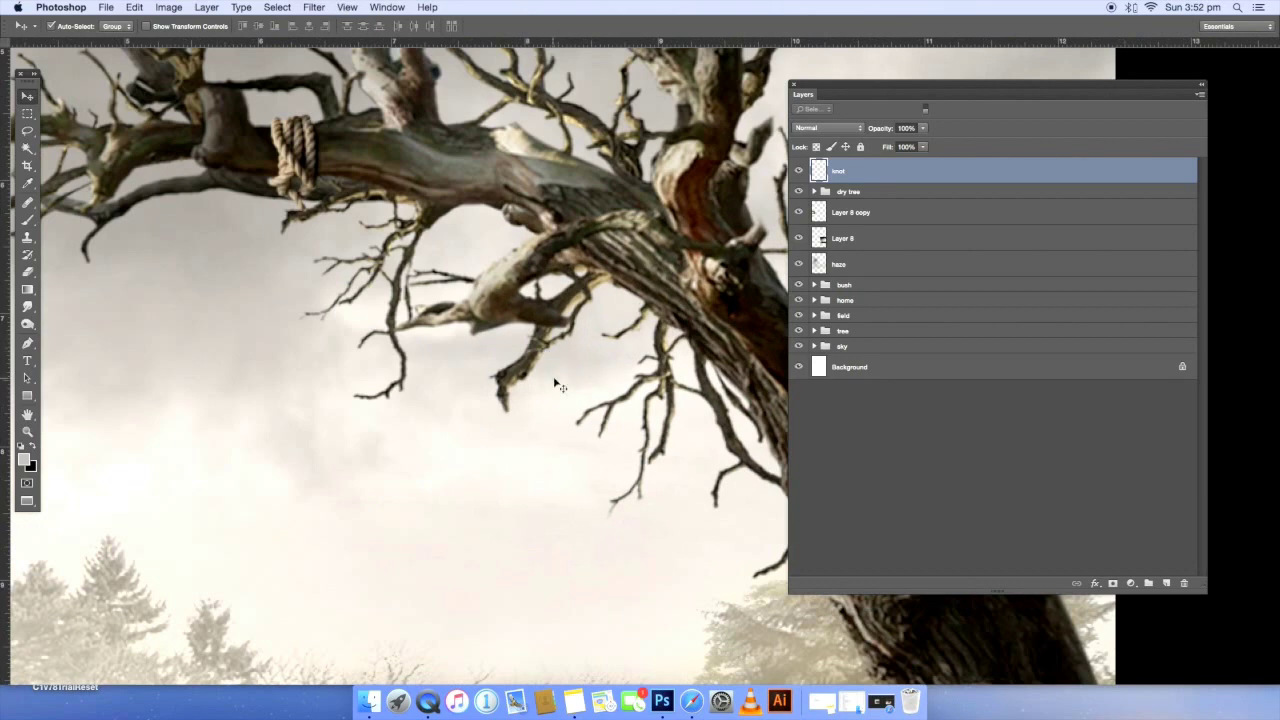
pyautogui.press('b')
pyautogui.hotkey('ctrl', '+')
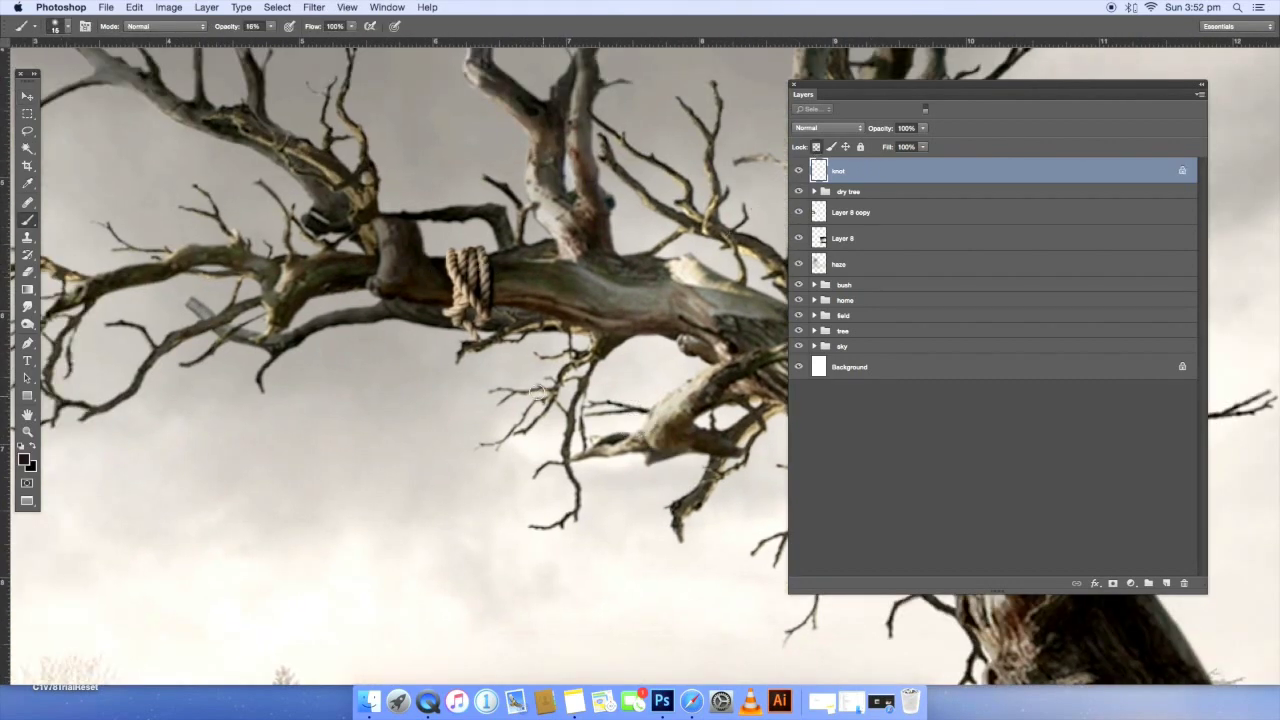
pyautogui.press(']')
pyautogui.press(']')
pyautogui.press(']')
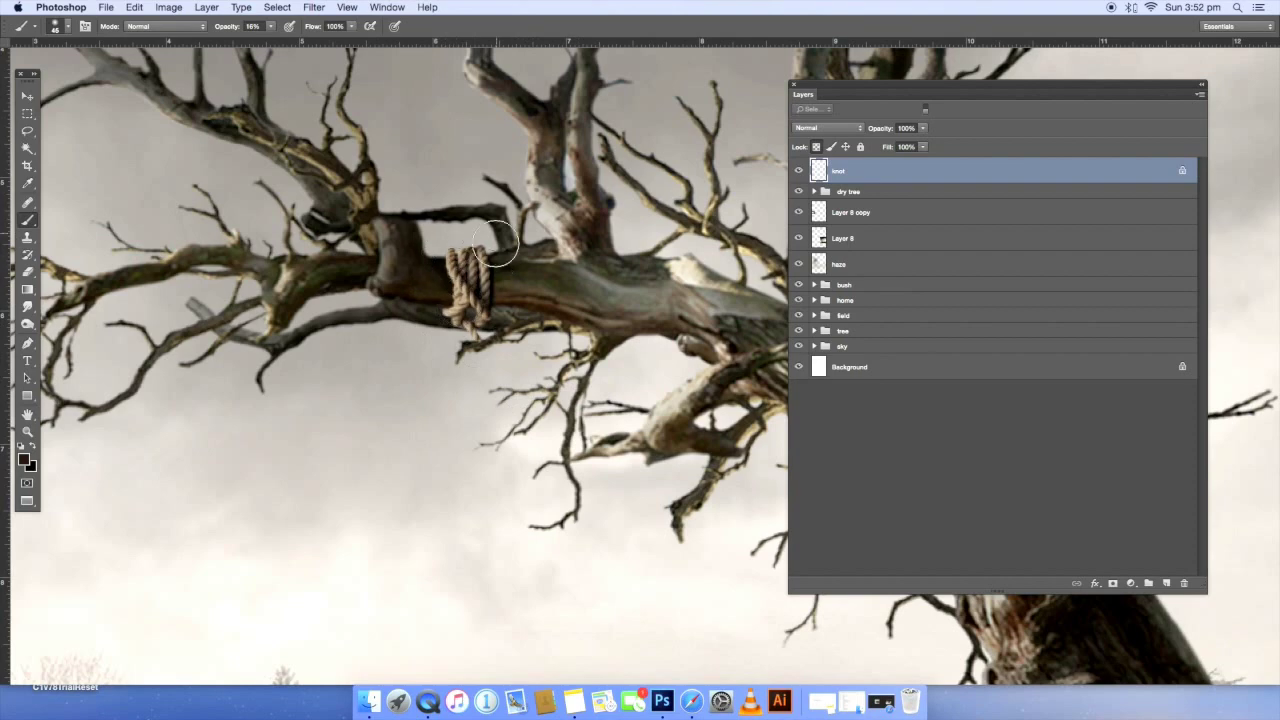
pyautogui.hotkey('ctrl', '0')
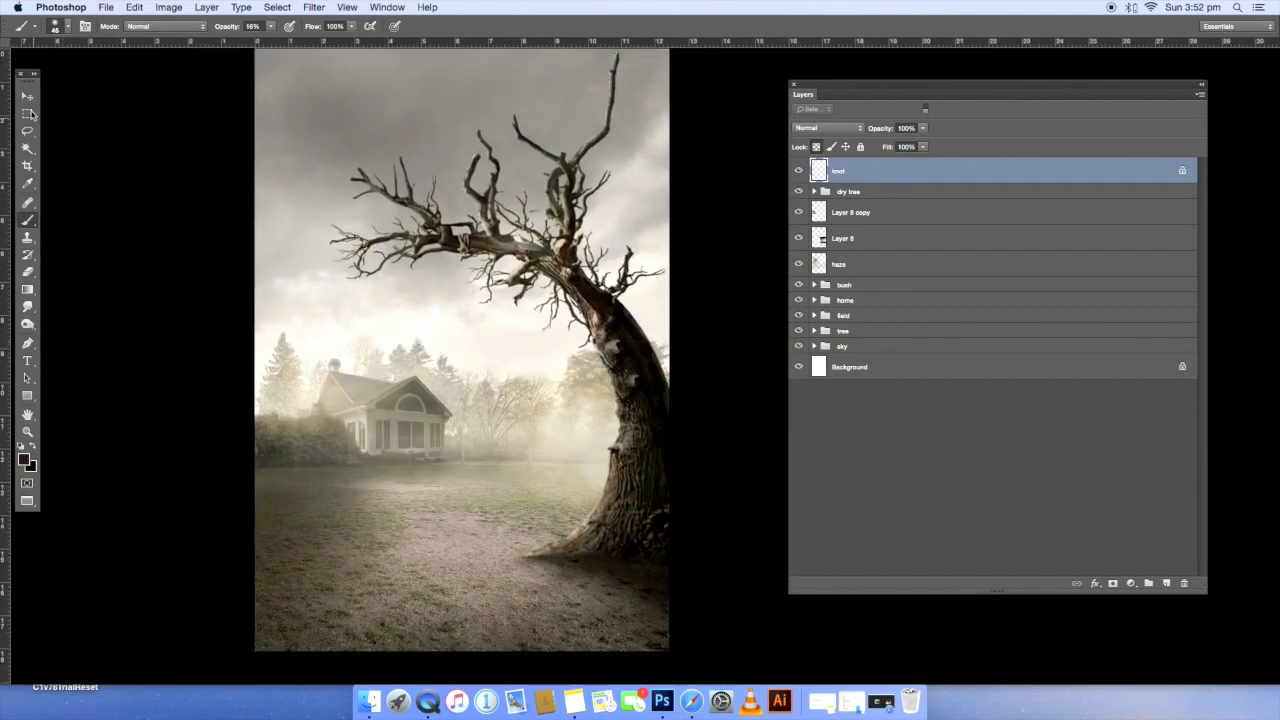
pyautogui.press('v')
pyautogui.click(570, 350)
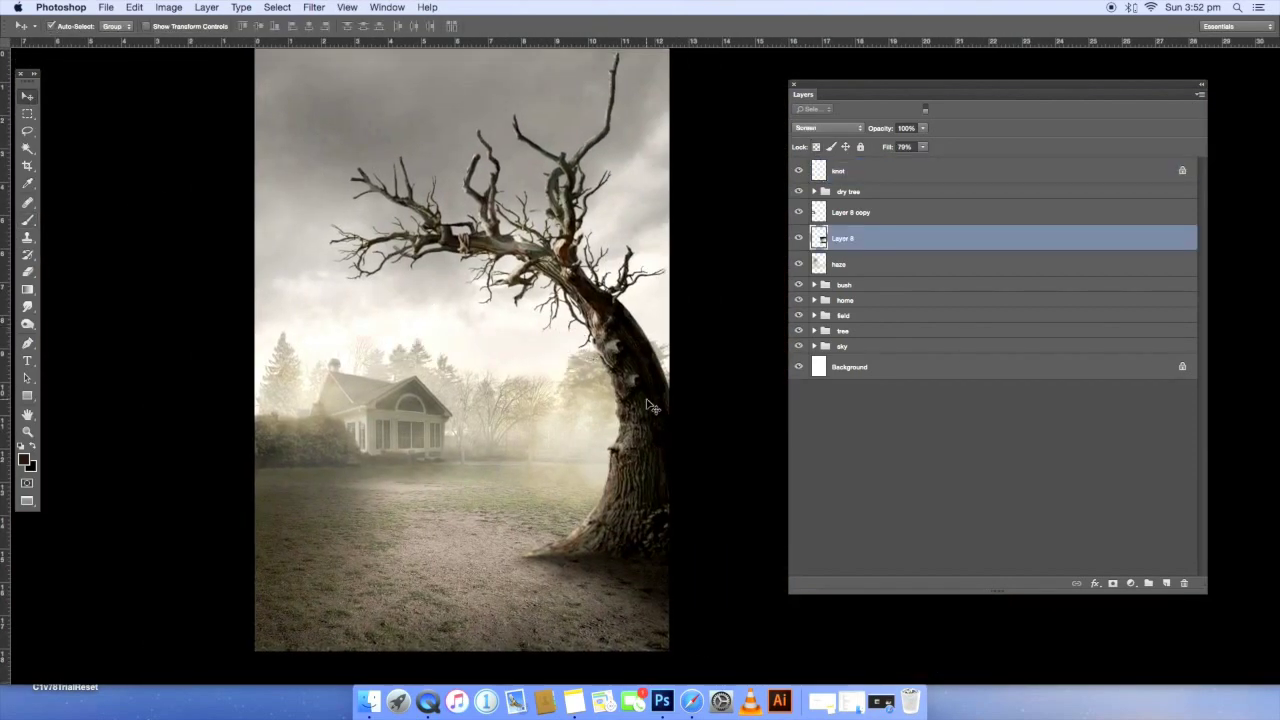
# - Bring the hangman's noose image into the poster as the top layer
pyautogui.press('f')
pyautogui.press('f')
pyautogui.press('f')
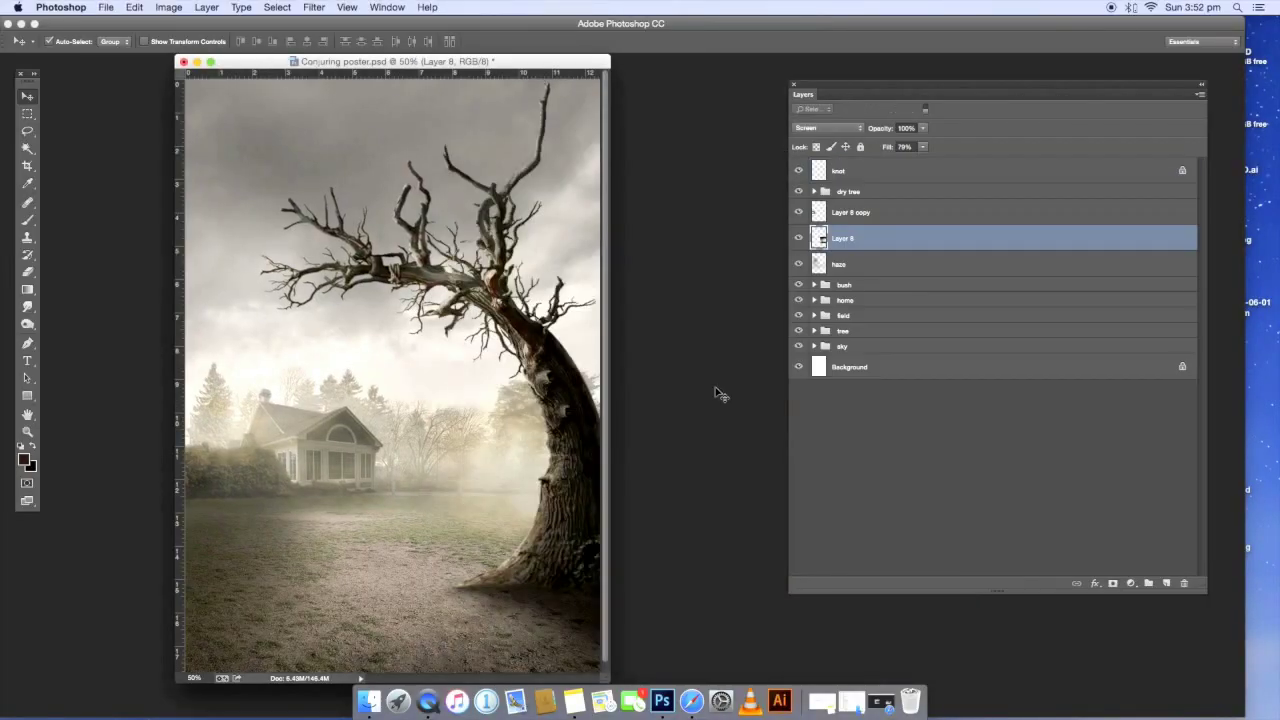
pyautogui.hotkey('ctrl', 'o')
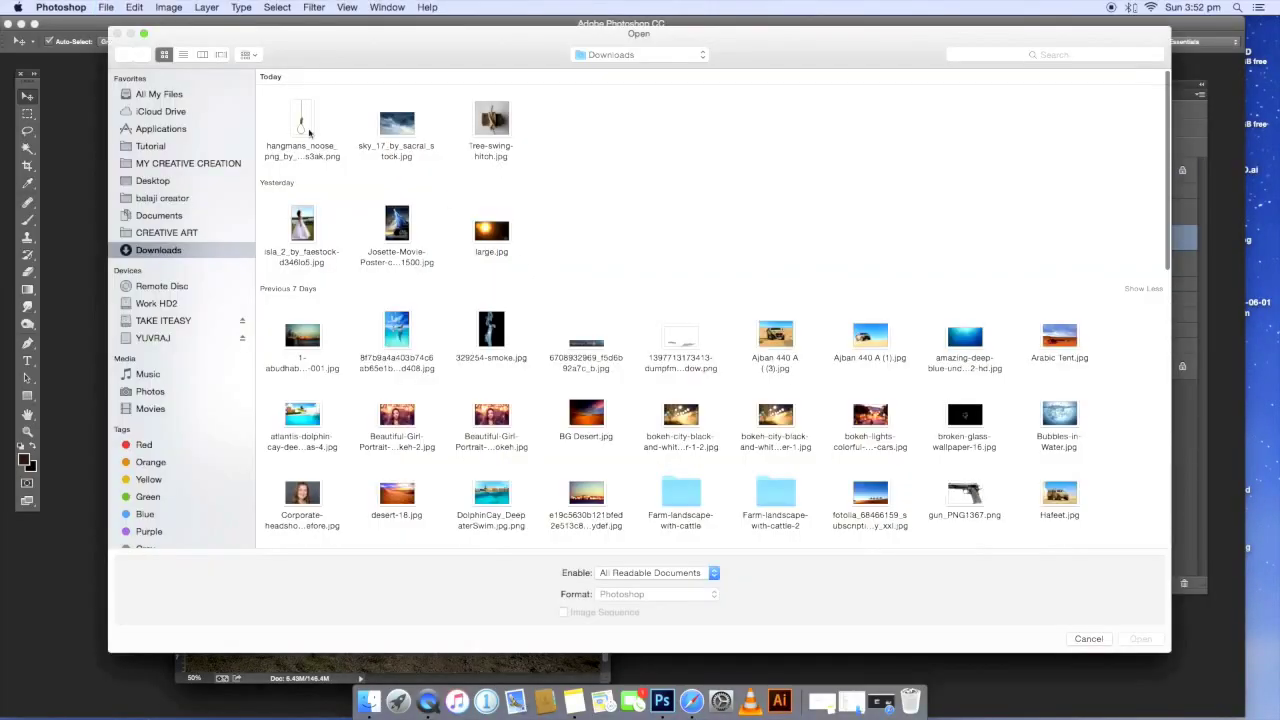
pyautogui.click(309, 132)
pyautogui.press('Return')
pyautogui.moveTo(437, 75); pyautogui.dragTo(570, 93)
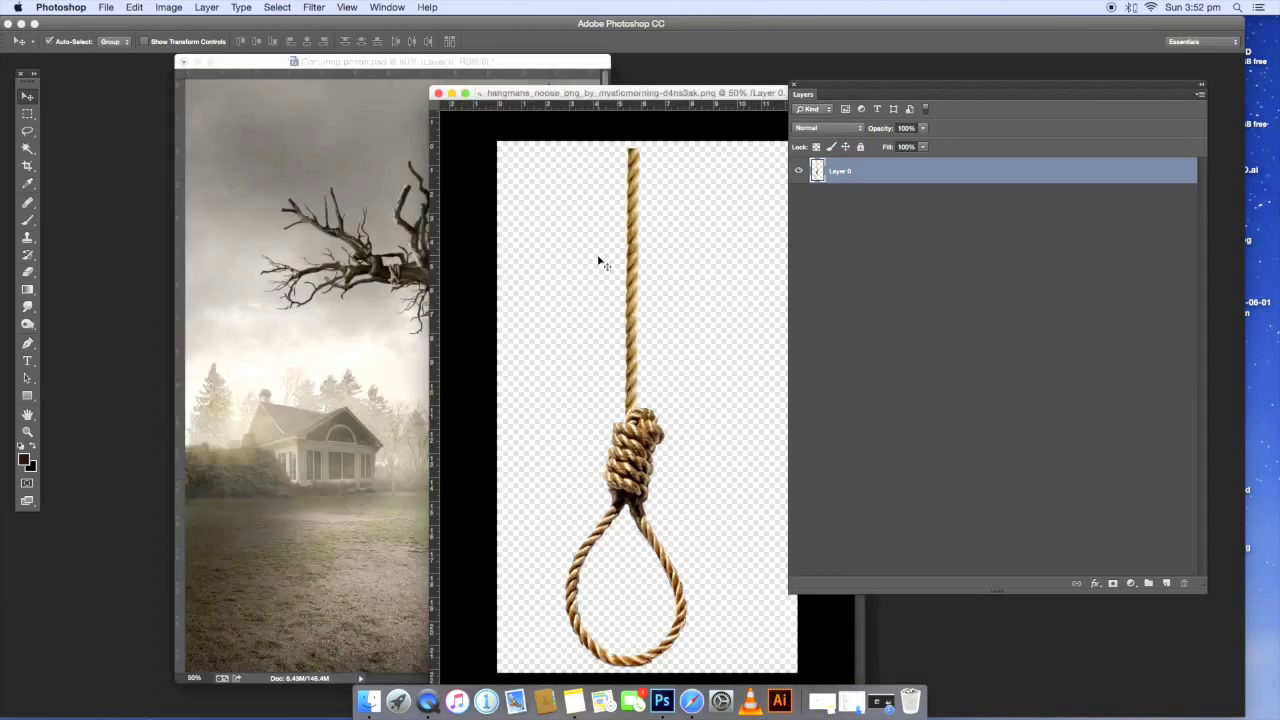
pyautogui.moveTo(376, 441); pyautogui.dragTo(378, 443)
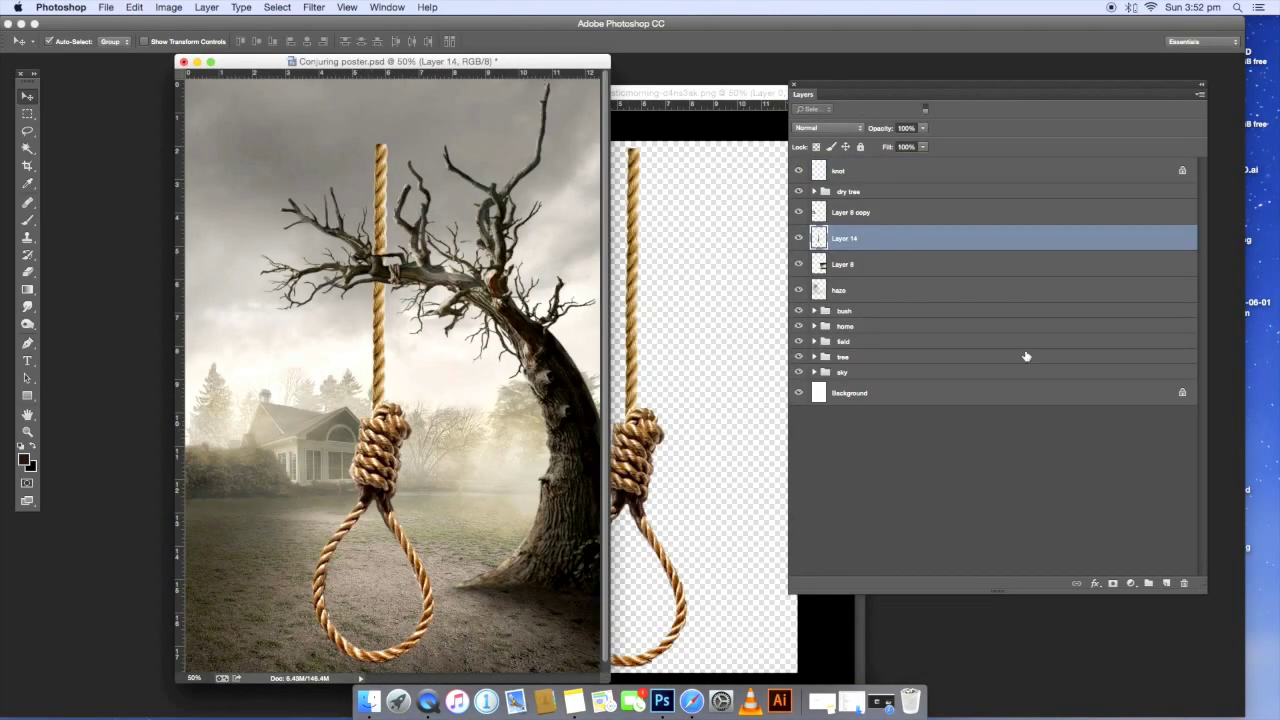
pyautogui.press('super+shift+bracketright')
# - Scale the noose to about 20% and hang it under the tree branch
pyautogui.press('f')
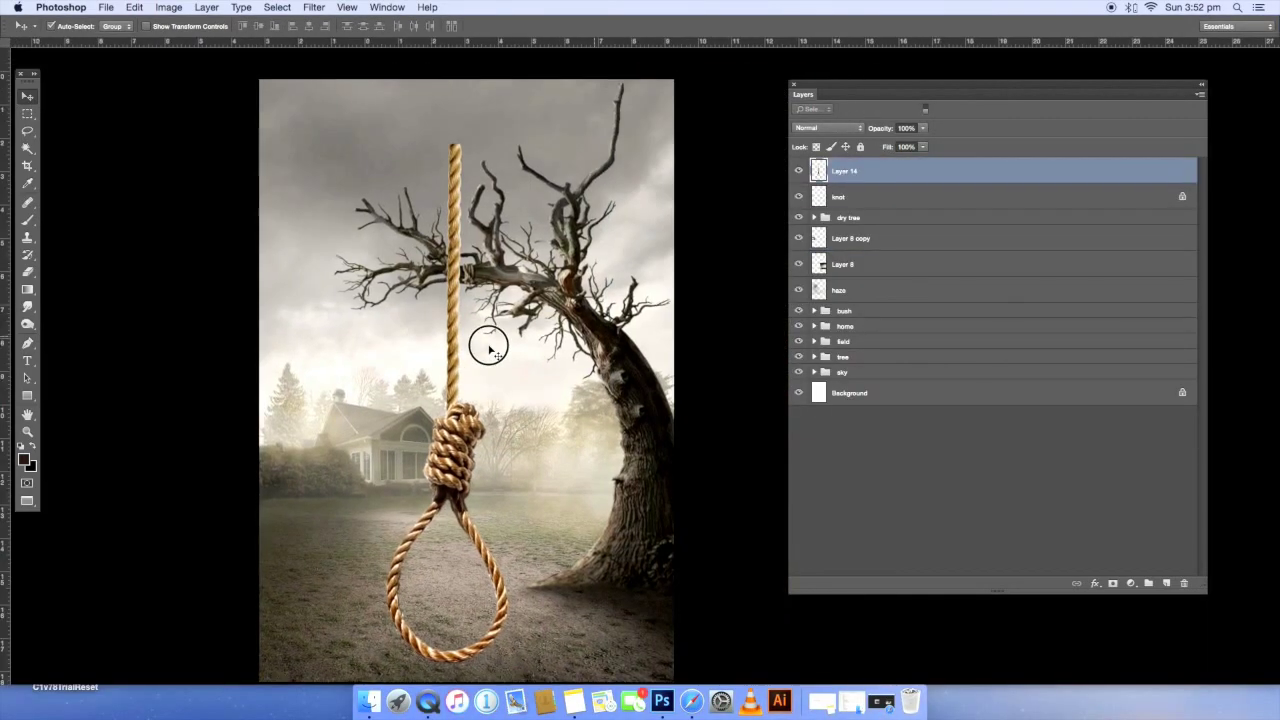
pyautogui.press('super+t')
pyautogui.moveTo(574, 147); pyautogui.dragTo(477, 294)
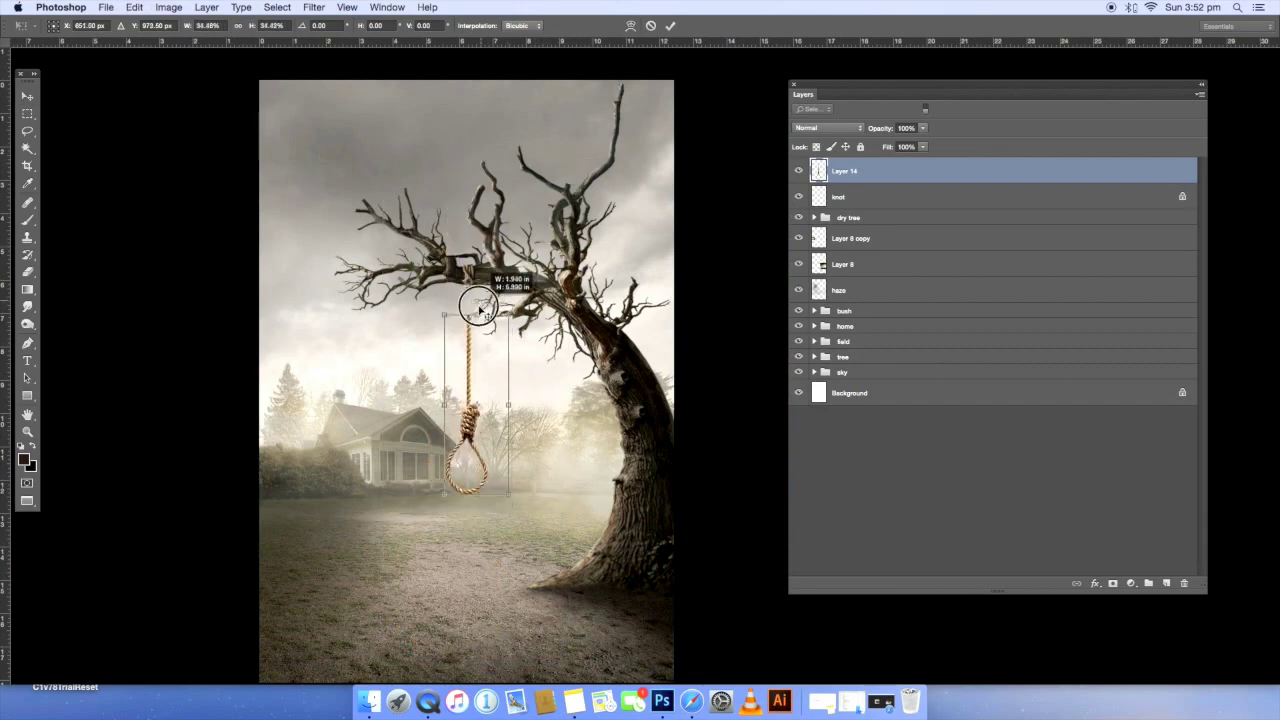
pyautogui.scroll(5, 477, 294)
pyautogui.moveTo(508, 366); pyautogui.dragTo(486, 393)
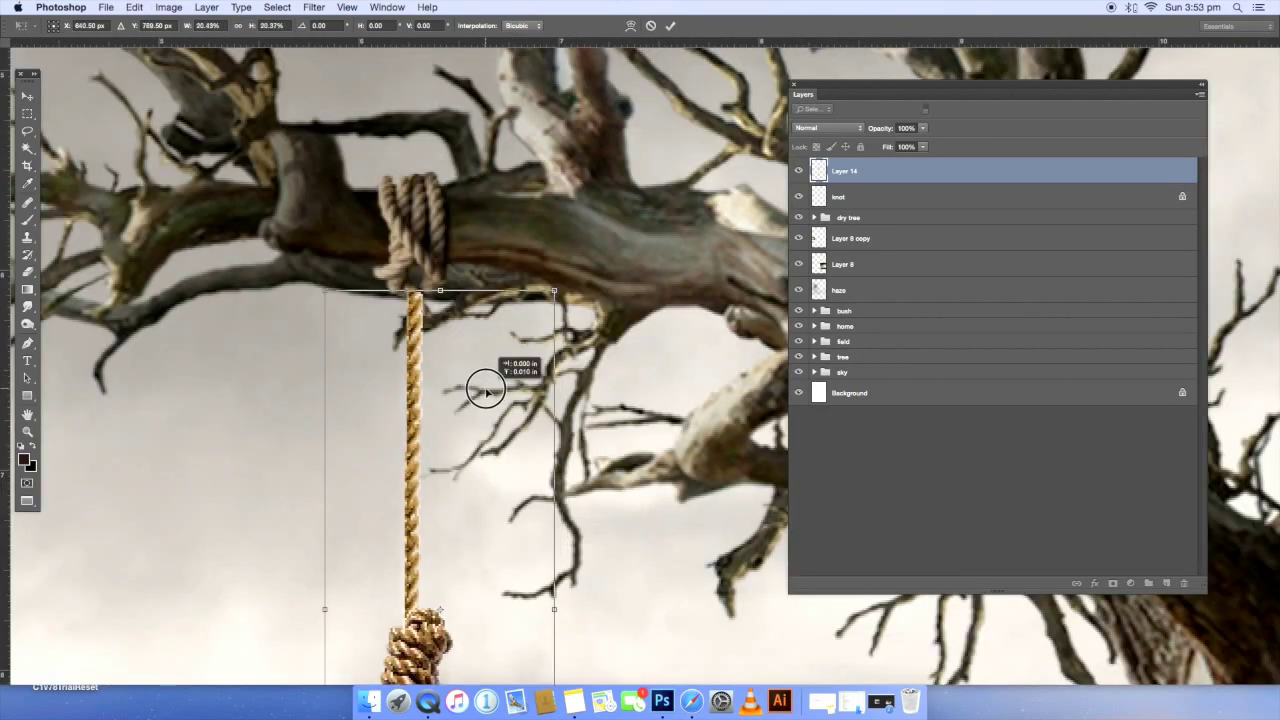
pyautogui.press('Return')
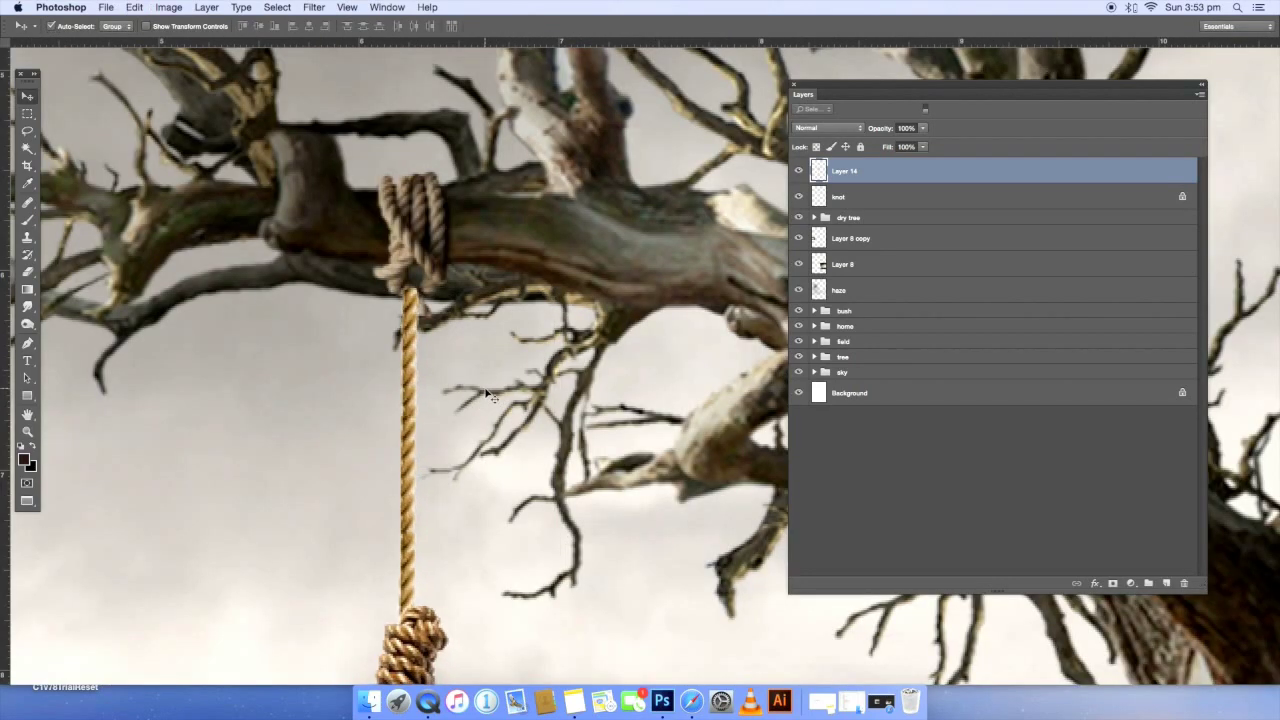
# - Lower the noose's saturation to -43 with Hue/Saturation
pyautogui.scroll(-3, 486, 393)
pyautogui.scroll(-3, 480, 371)
pyautogui.scroll(-1, 500, 400)
pyautogui.hotkey('ctrl', 'u')
pyautogui.moveTo(815, 329)
pyautogui.mouseDown()
pyautogui.moveTo(779, 328)
pyautogui.moveTo(817, 288)
pyautogui.mouseUp()
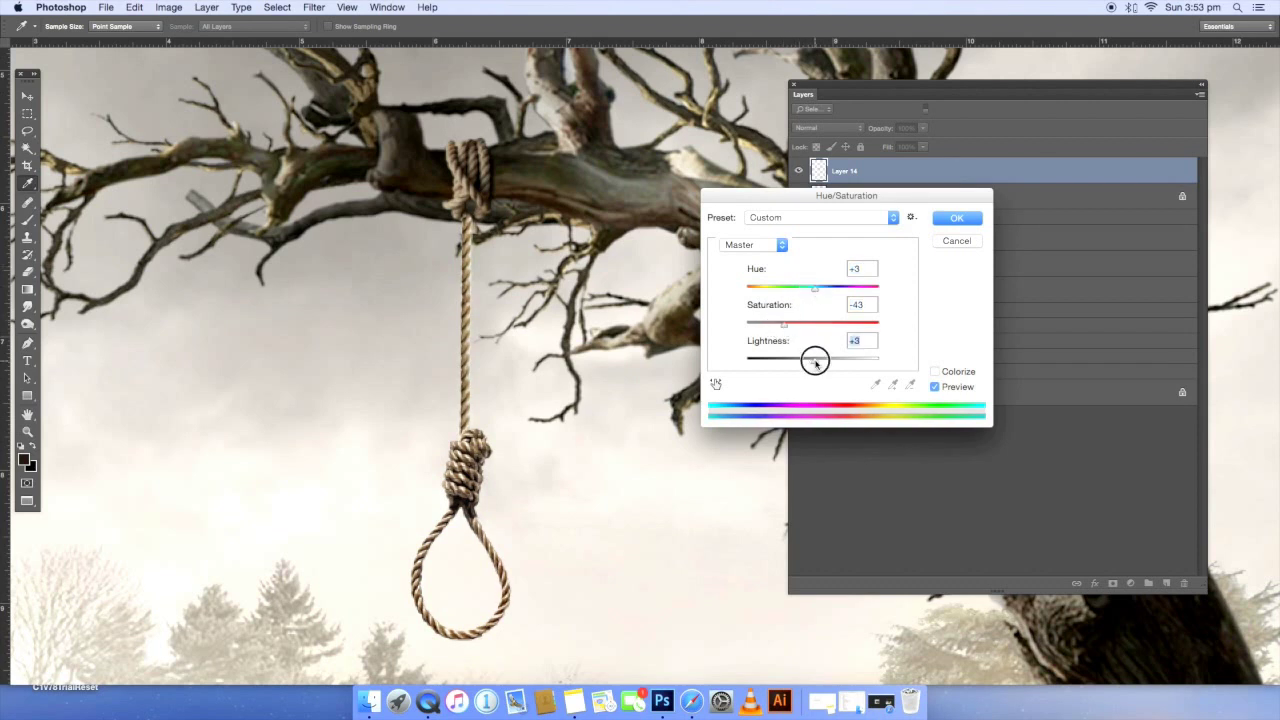
# - Apply the Hue/Saturation change and darken the noose with a Curves adjustment
pyautogui.press('Return')
pyautogui.press('super+m')
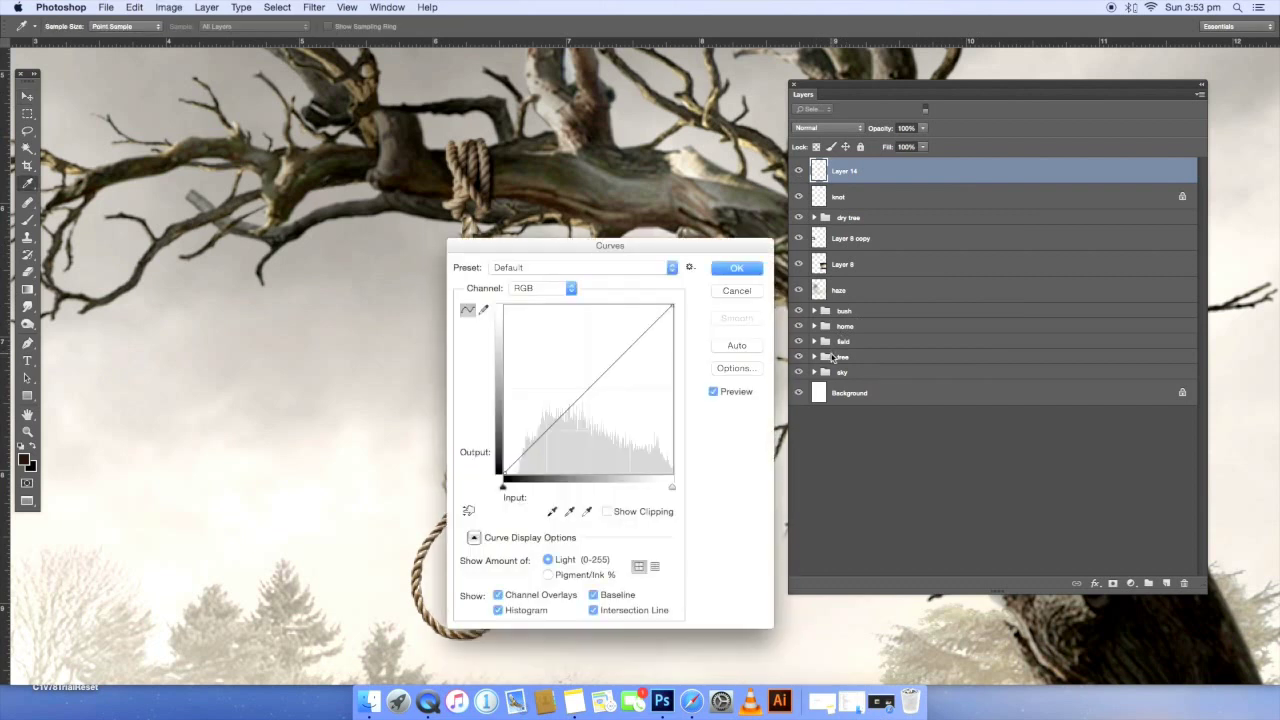
pyautogui.moveTo(773, 358); pyautogui.dragTo(779, 368)
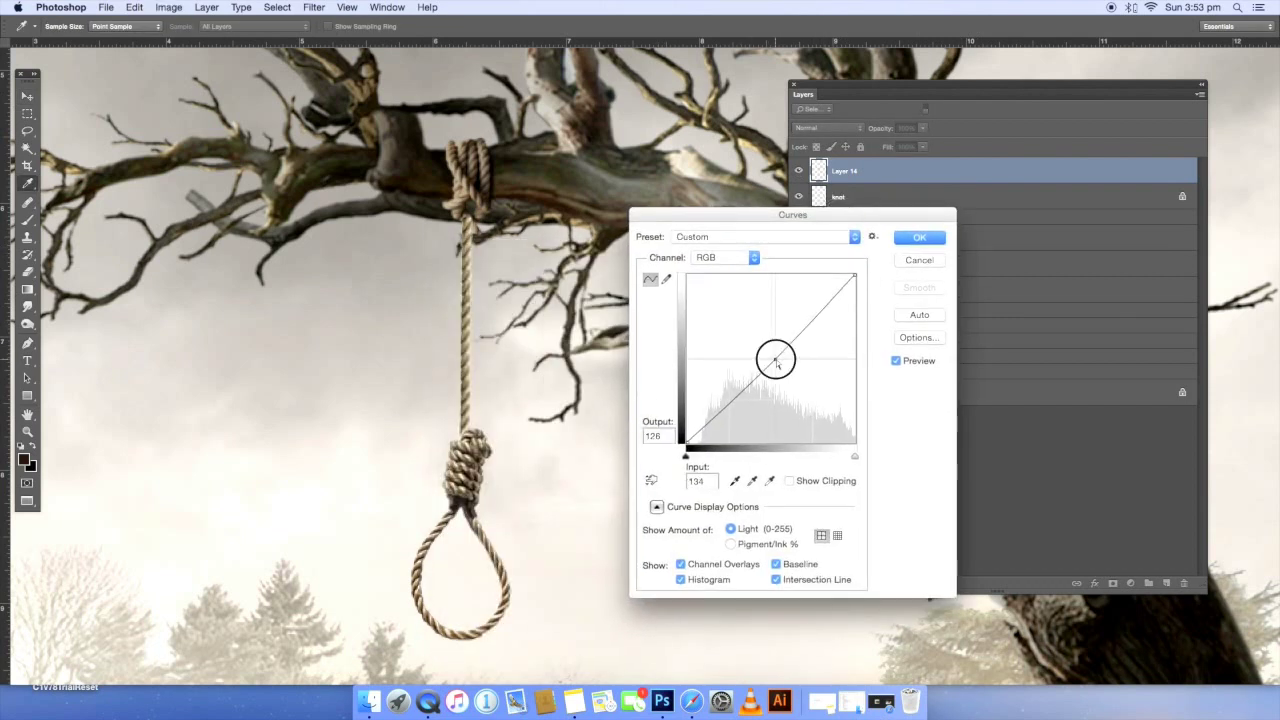
pyautogui.moveTo(779, 368); pyautogui.dragTo(775, 360)
pyautogui.click(896, 362)
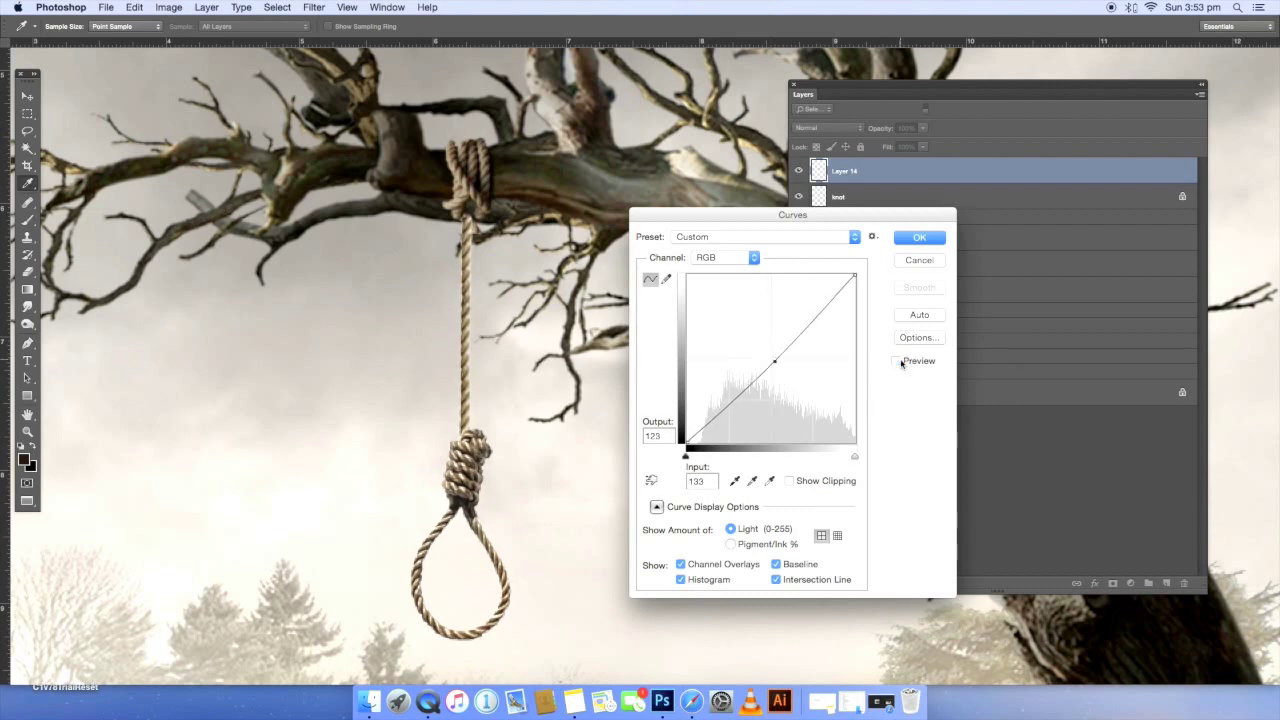
pyautogui.click(917, 243)
# - Erase rope edges and nudge the rope up and left so it meets the knot
pyautogui.press('v')
pyautogui.scroll(2, 610, 255)
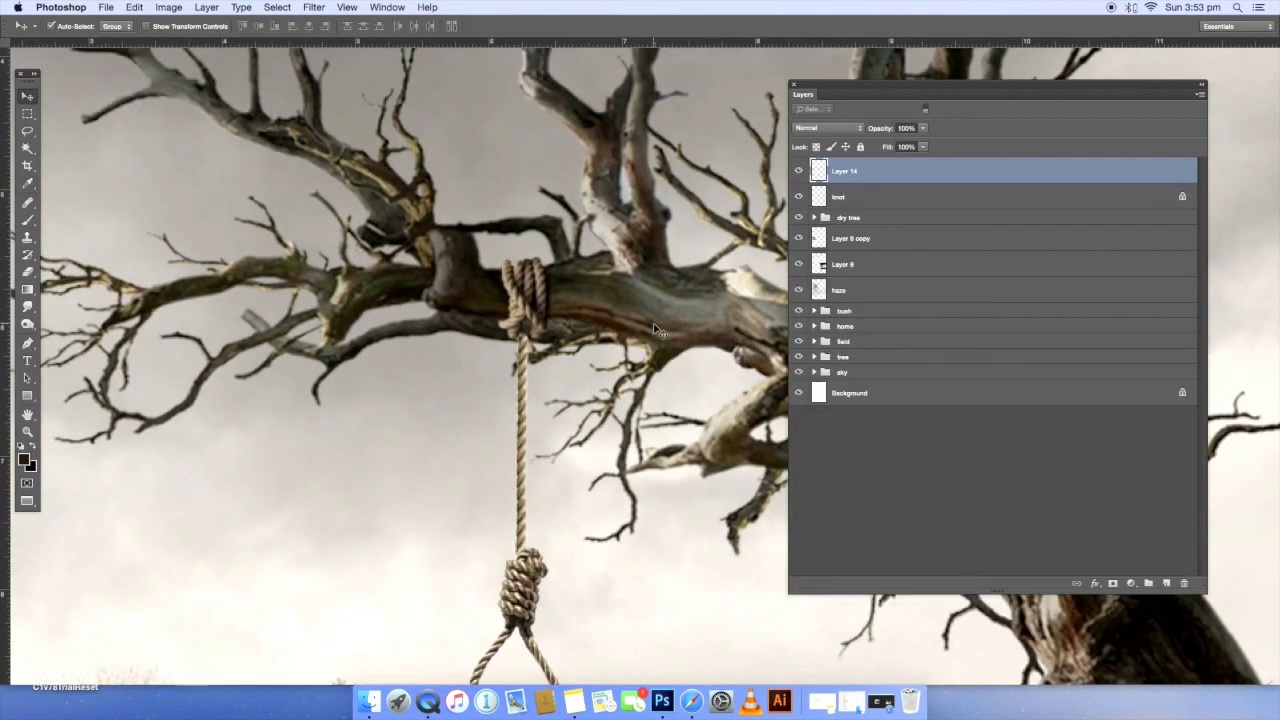
pyautogui.scroll(2, 638, 326)
pyautogui.press('e')
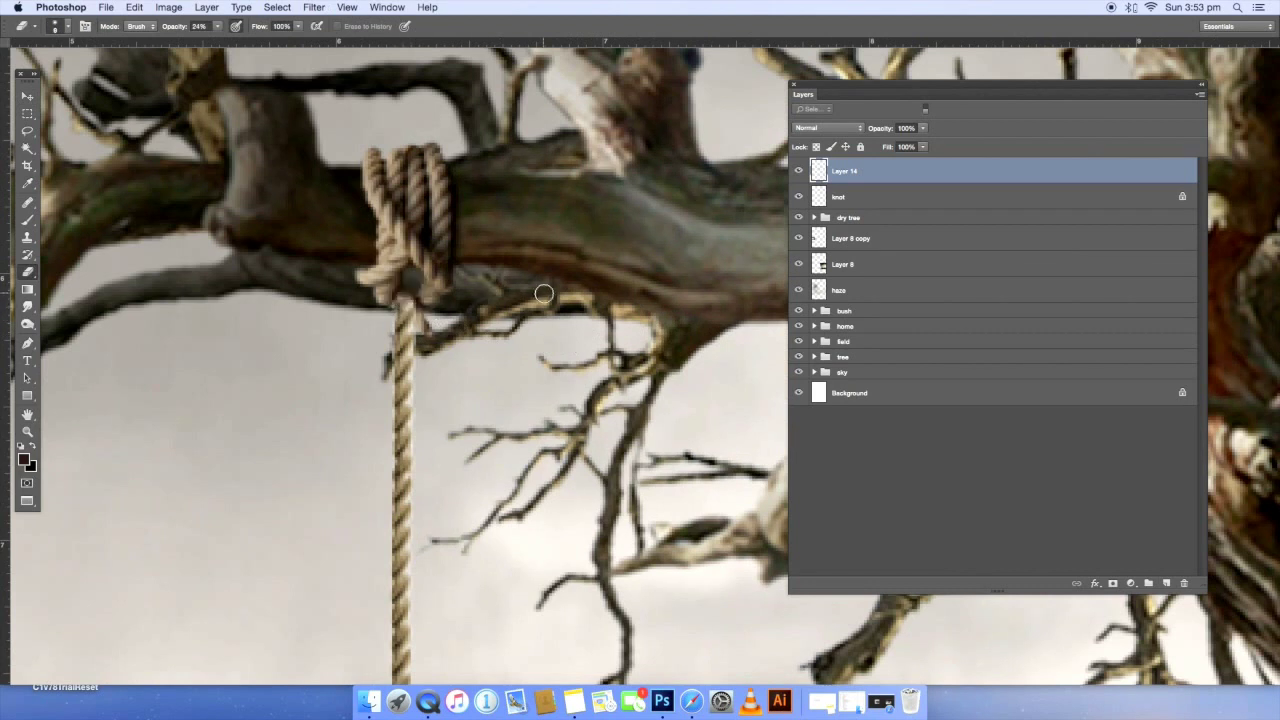
pyautogui.press('v')
pyautogui.press('Up')
pyautogui.press('Up')
pyautogui.press('Left')
pyautogui.press('Left')
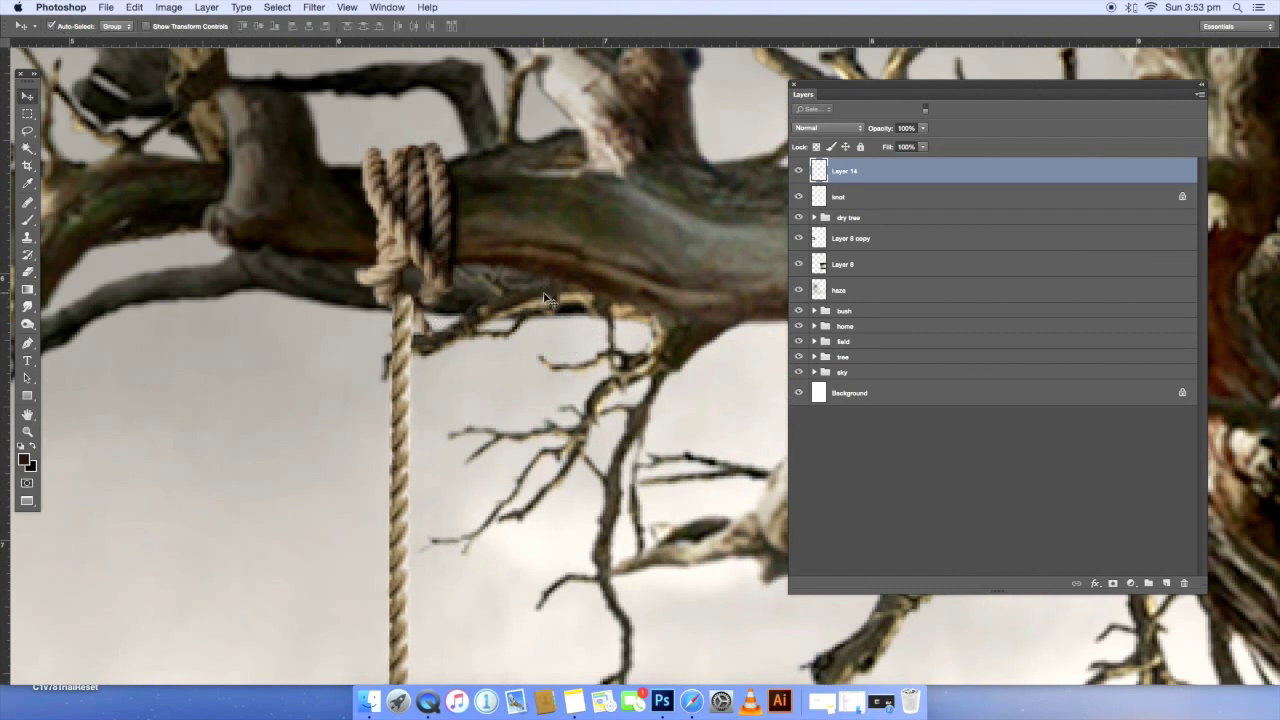
pyautogui.press('e')
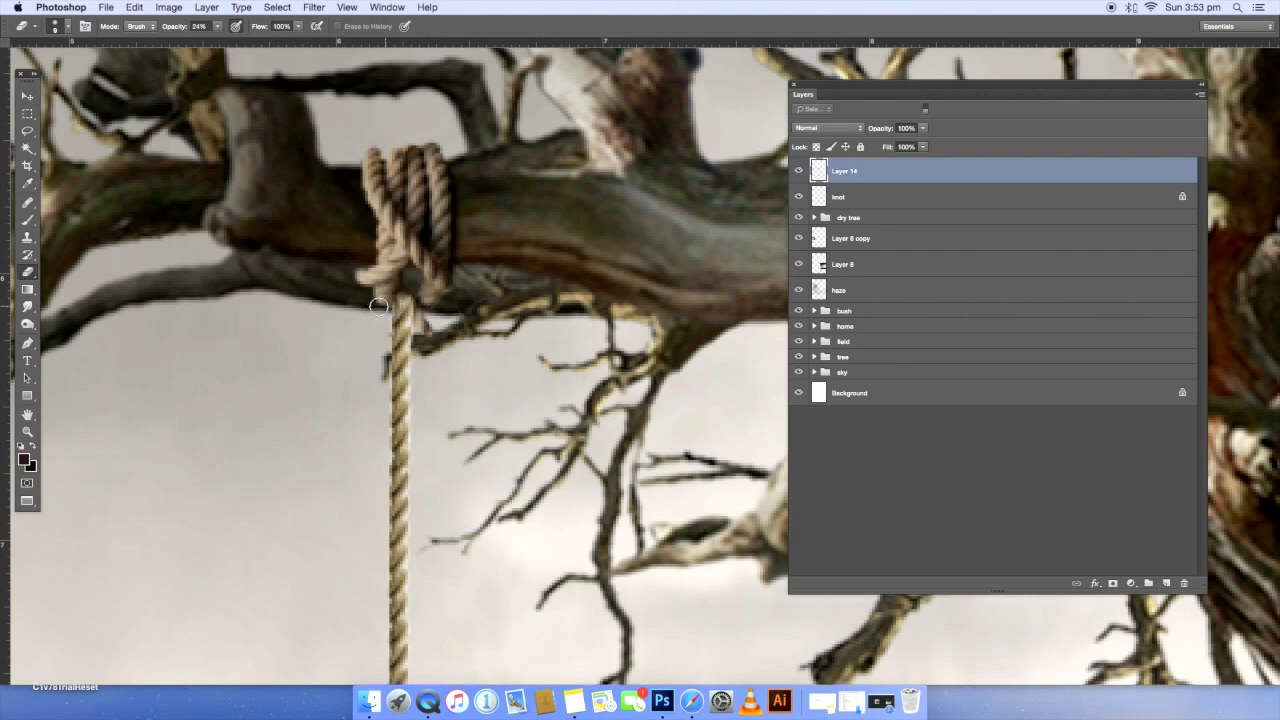
# - Check the whole image, then zoom back in on the noose for blurring
pyautogui.press('super+0')
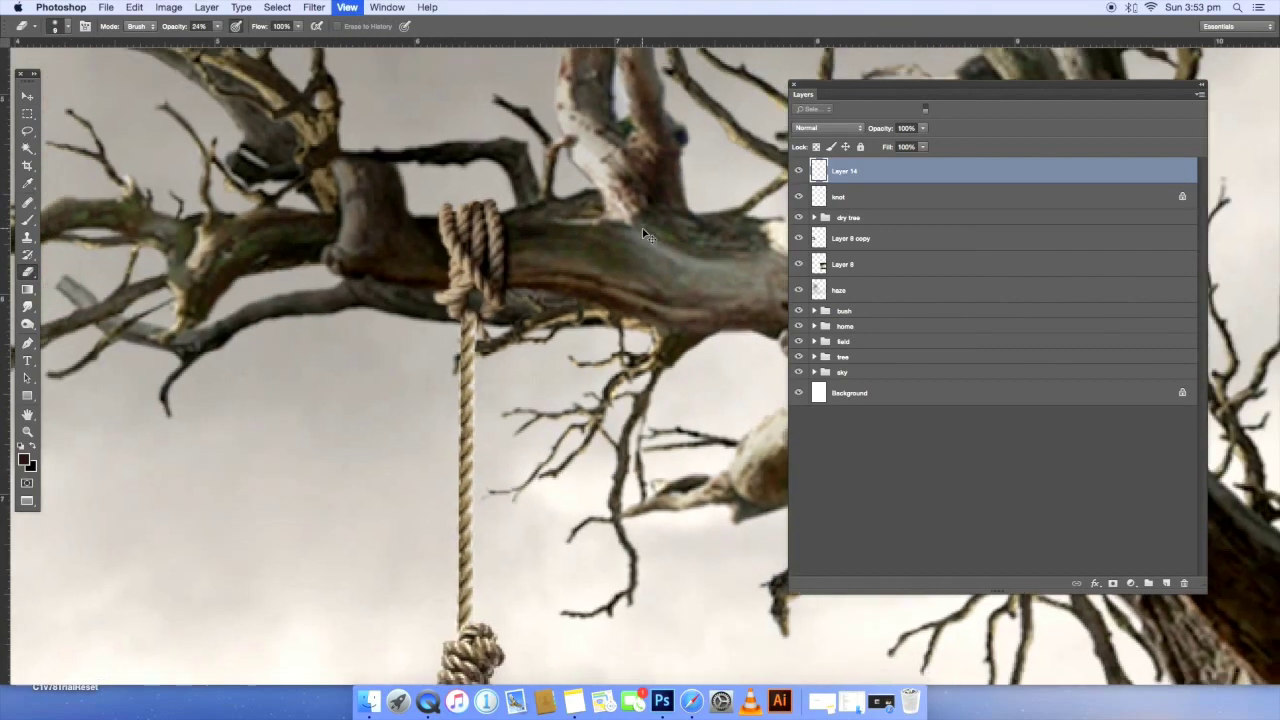
pyautogui.scroll(-4, 642, 232)
pyautogui.hscroll(4, 642, 232)
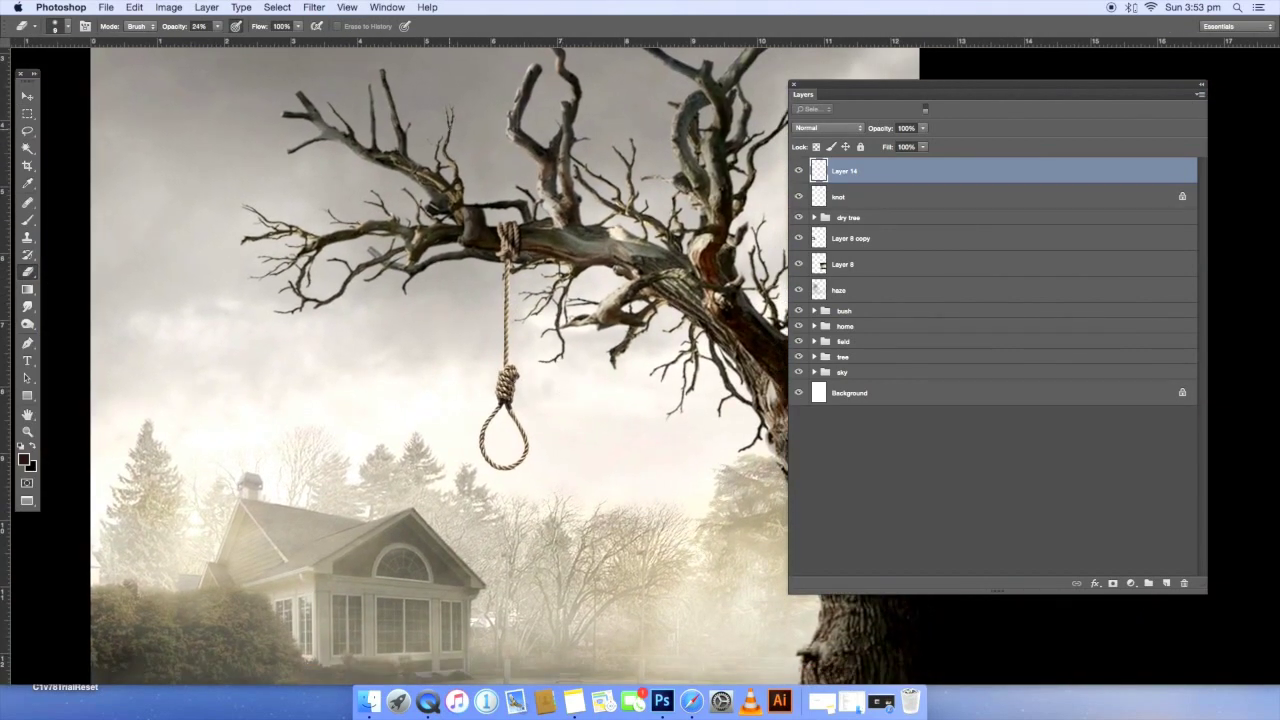
pyautogui.press('super+plus')
pyautogui.click(314, 7)
pyautogui.moveTo(380, 175)
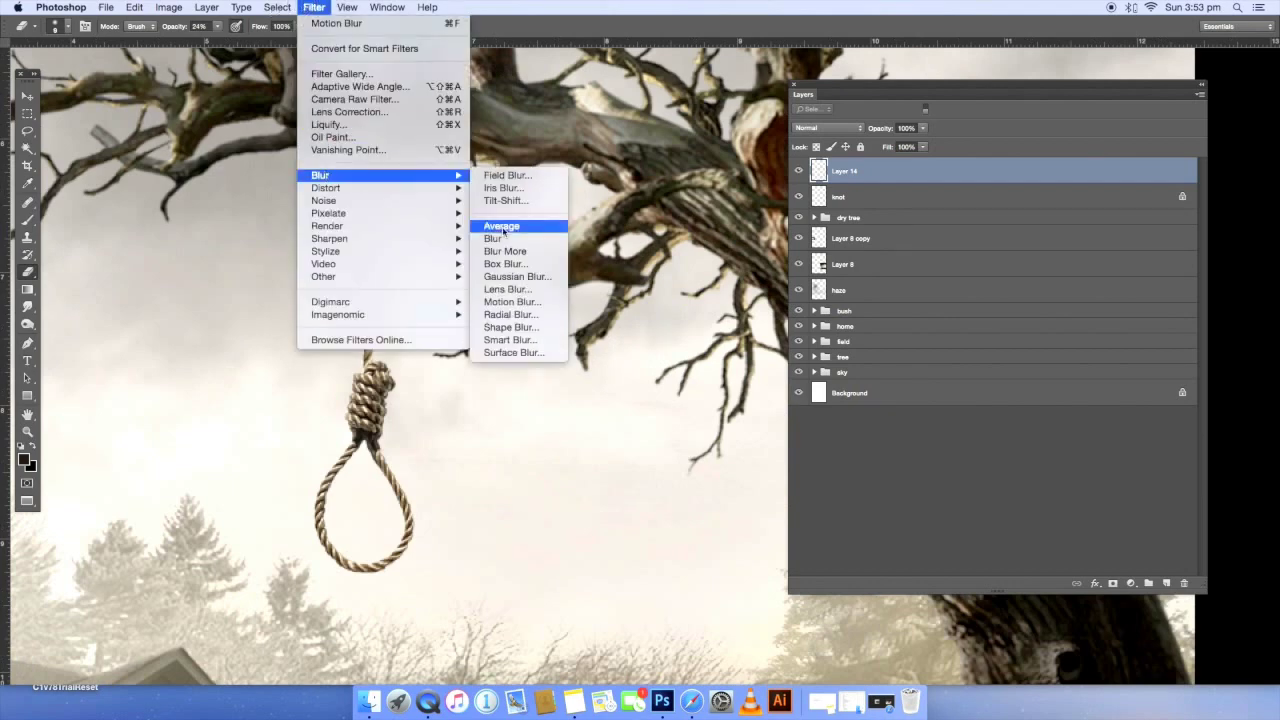
# - Soften the noose with a 0.3 Gaussian Blur and open the floating-girl photo from Downloads
pyautogui.click(517, 276)
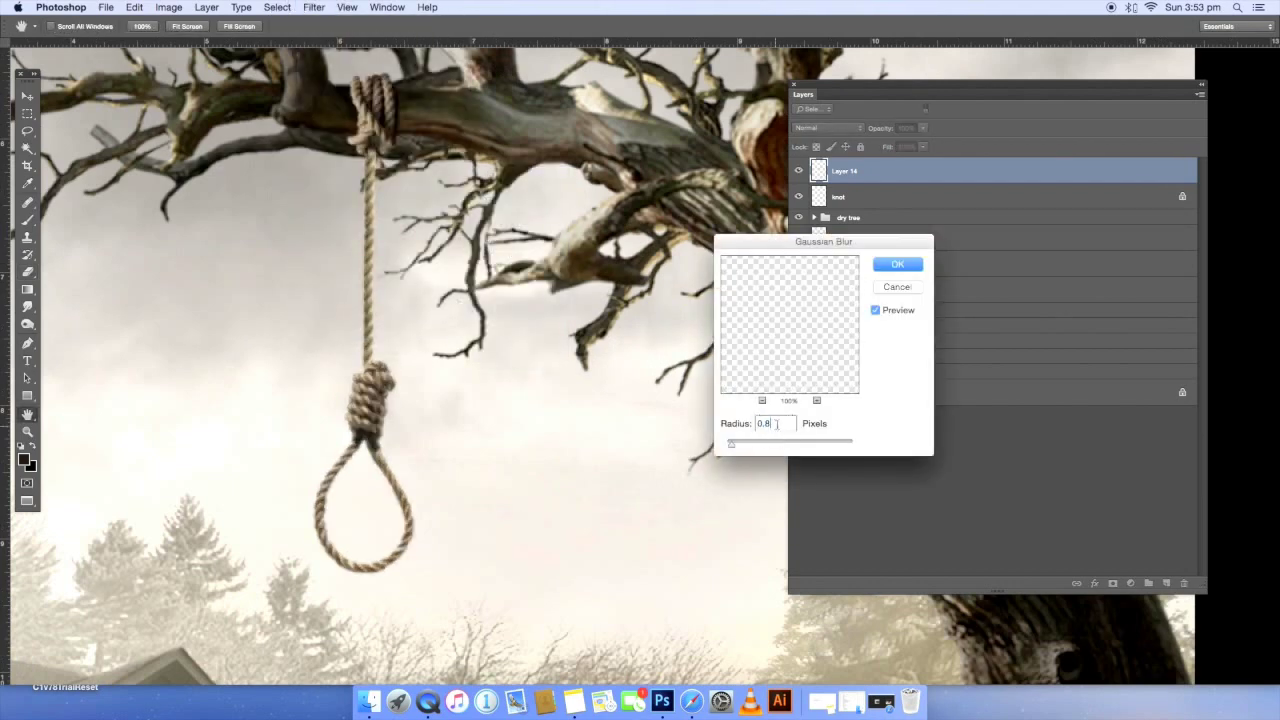
pyautogui.write('3')
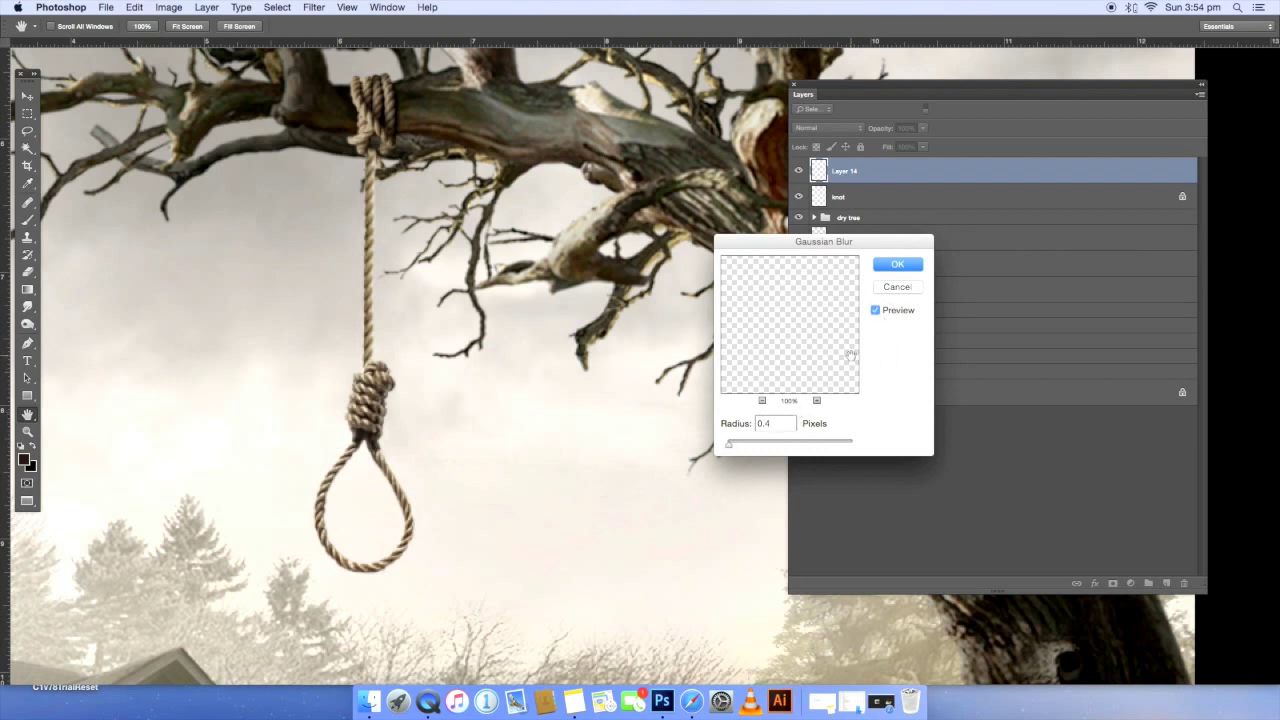
pyautogui.click(899, 264)
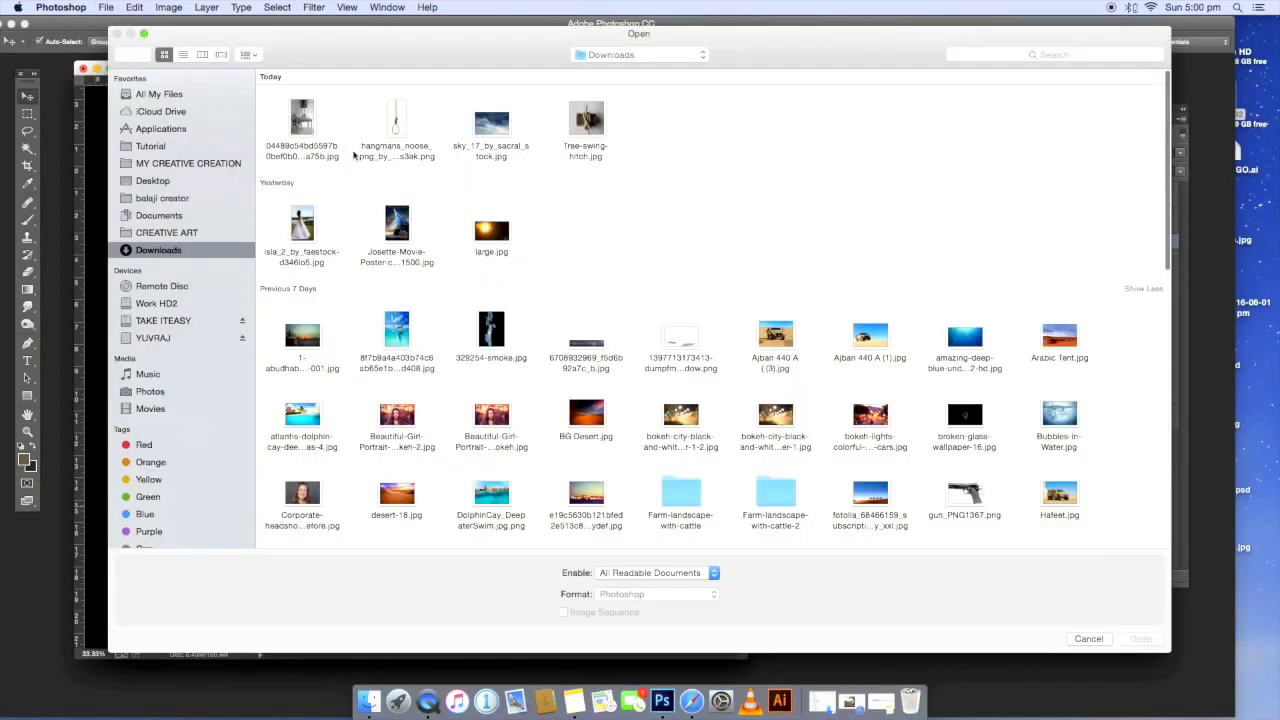
pyautogui.click(313, 117)
pyautogui.click(1156, 638)
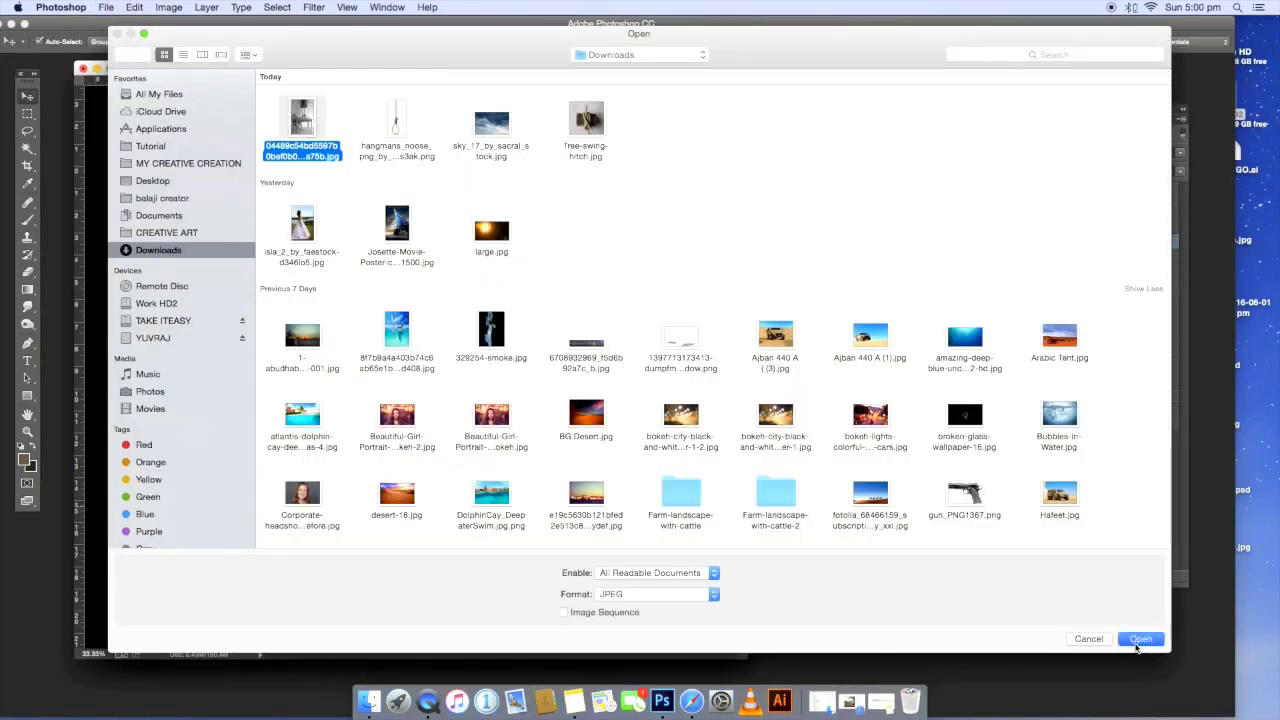
# - Start a Pen path along the girl's arm and leg edges in full-screen view
pyautogui.press('f')
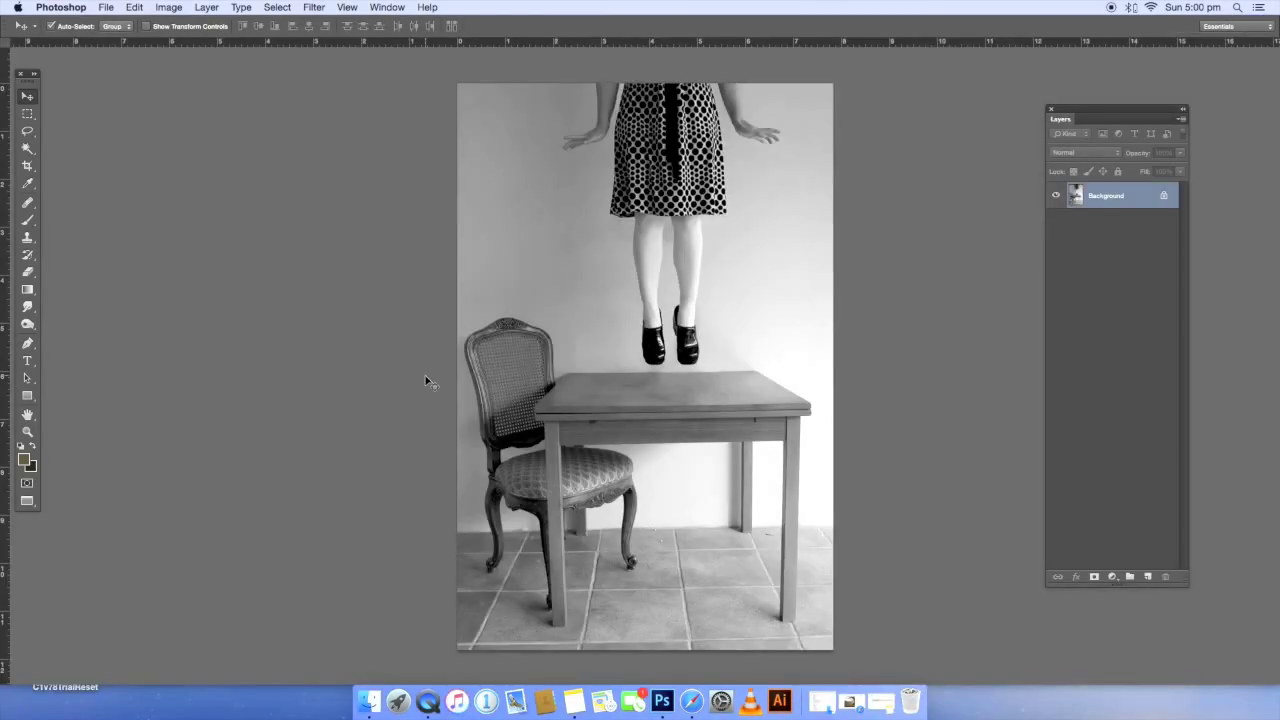
pyautogui.scroll(5, 430, 378)
pyautogui.press('p')
pyautogui.scroll(2, 620, 377)
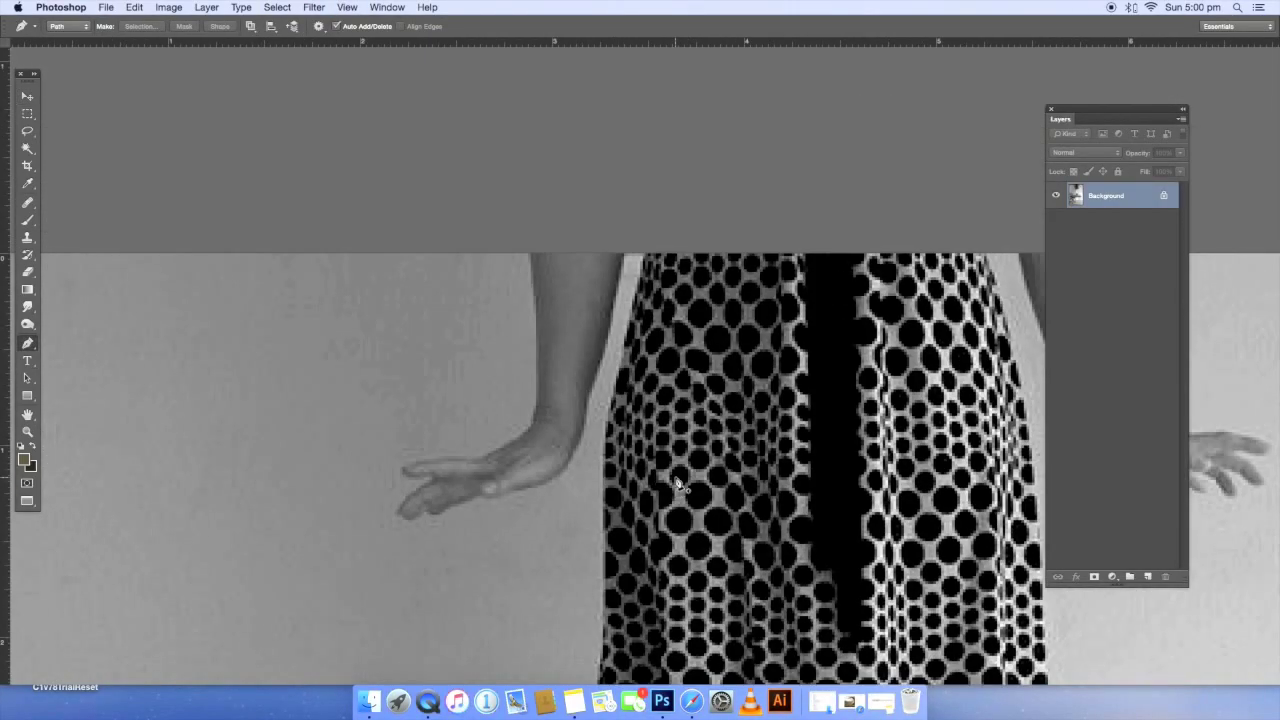
pyautogui.scroll(2, 680, 485)
pyautogui.click(571, 402)
pyautogui.click(607, 275)
pyautogui.click(614, 222)
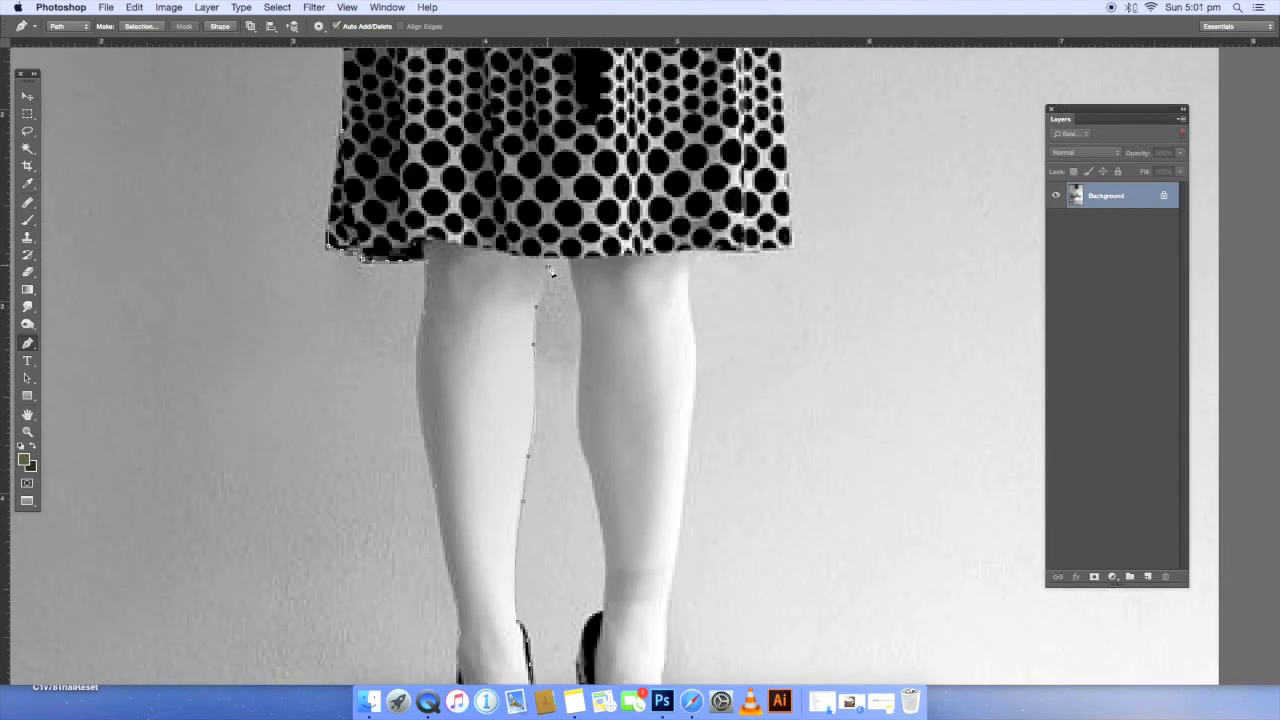
pyautogui.click(584, 332)
pyautogui.scroll(-3, 575, 340)
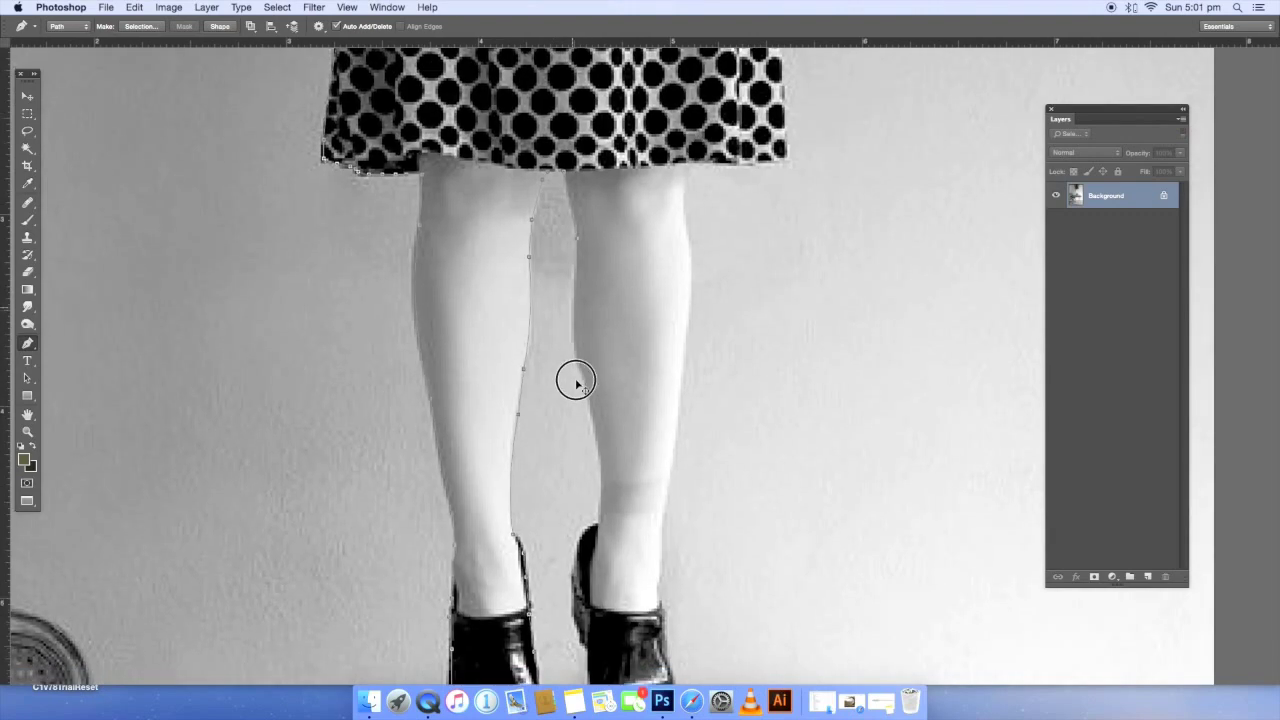
pyautogui.moveTo(583, 371); pyautogui.dragTo(601, 460)
pyautogui.scroll(-2, 588, 381)
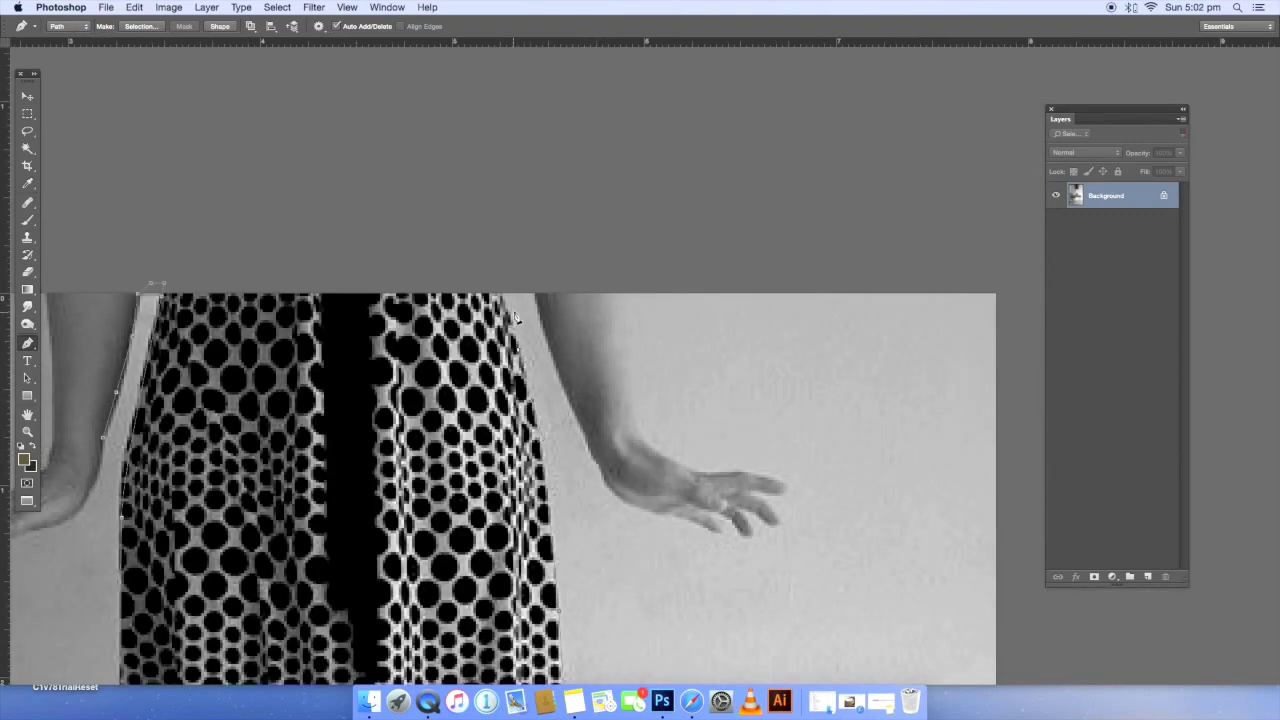
# - Complete the outline with curved anchors around the skirt, wrist, fingertips and upper arm
pyautogui.click(508, 269)
pyautogui.moveTo(588, 441)
pyautogui.mouseDown()
pyautogui.moveTo(603, 474)
pyautogui.moveTo(588, 450)
pyautogui.mouseUp()
pyautogui.scroll(-5, 591, 454)
pyautogui.moveTo(558, 330); pyautogui.dragTo(573, 335)
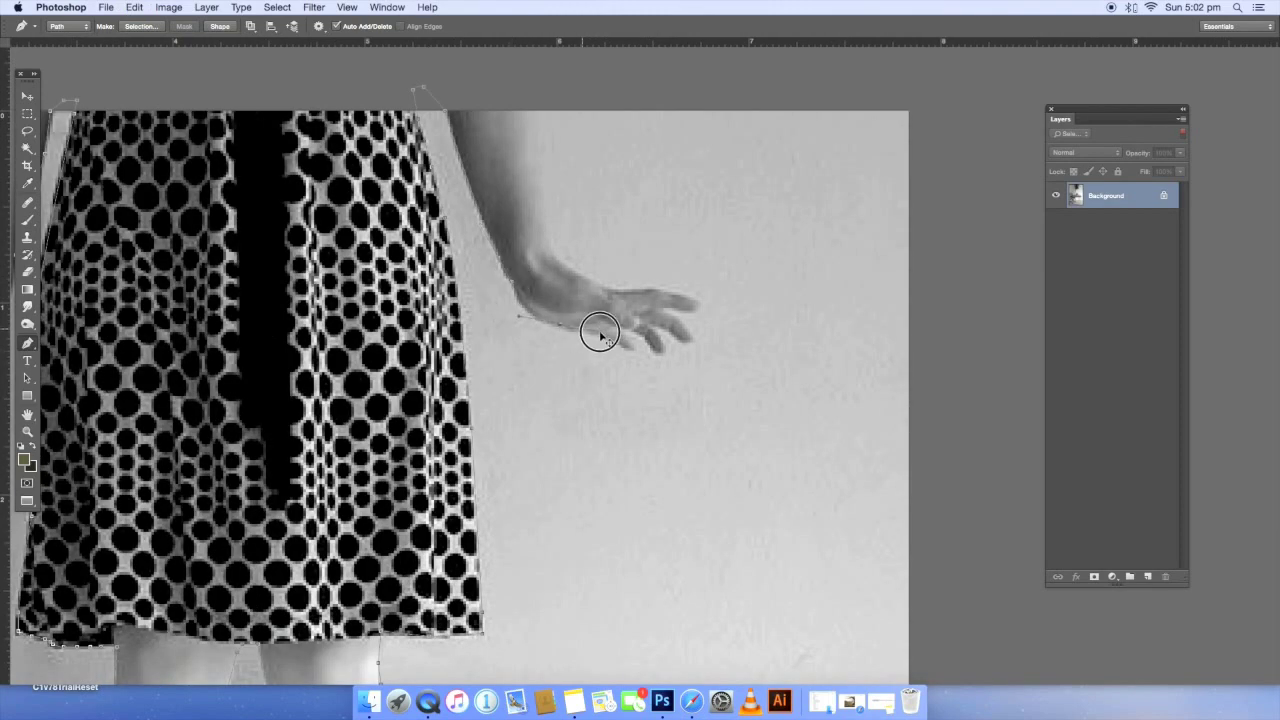
pyautogui.moveTo(635, 350)
pyautogui.mouseDown()
pyautogui.moveTo(623, 338)
pyautogui.moveTo(663, 348)
pyautogui.moveTo(659, 337)
pyautogui.moveTo(474, 482)
pyautogui.mouseUp()
pyautogui.moveTo(603, 186); pyautogui.dragTo(641, 190)
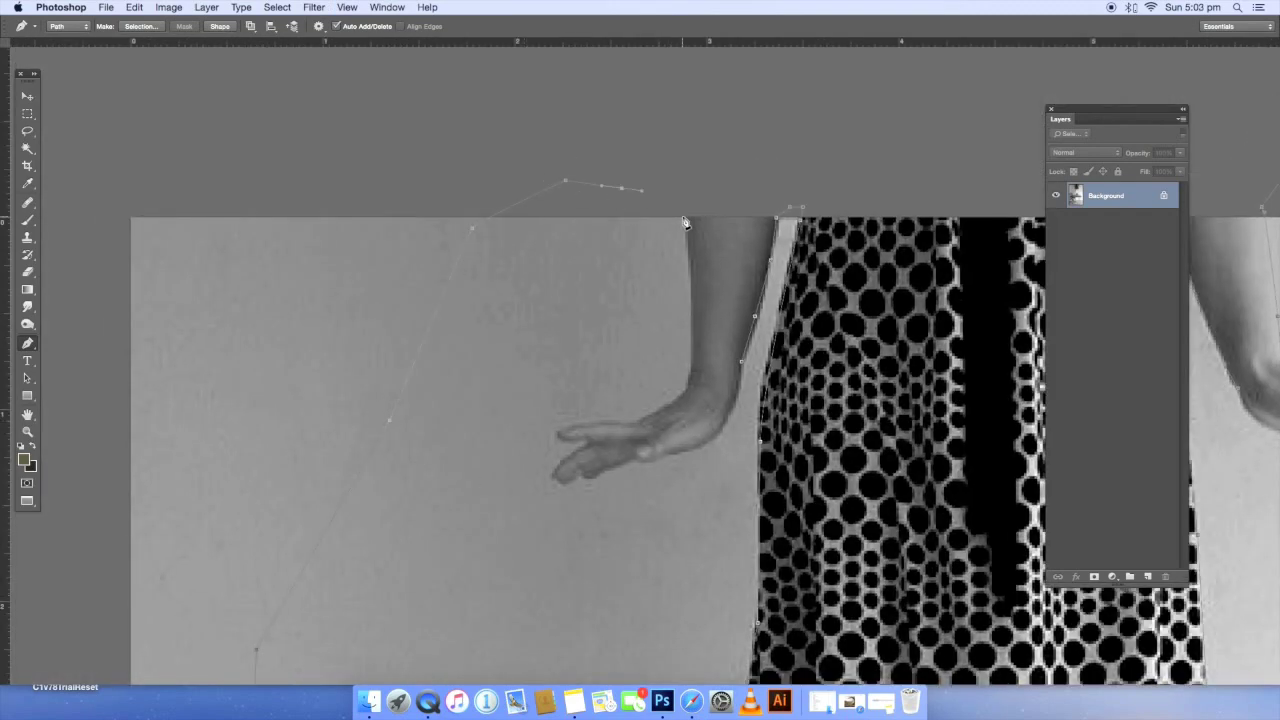
pyautogui.moveTo(691, 378); pyautogui.dragTo(686, 420)
pyautogui.keyDown('alt'); pyautogui.click(691, 379); pyautogui.keyUp('alt')
pyautogui.press('super+0')
pyautogui.rightClick(678, 310)
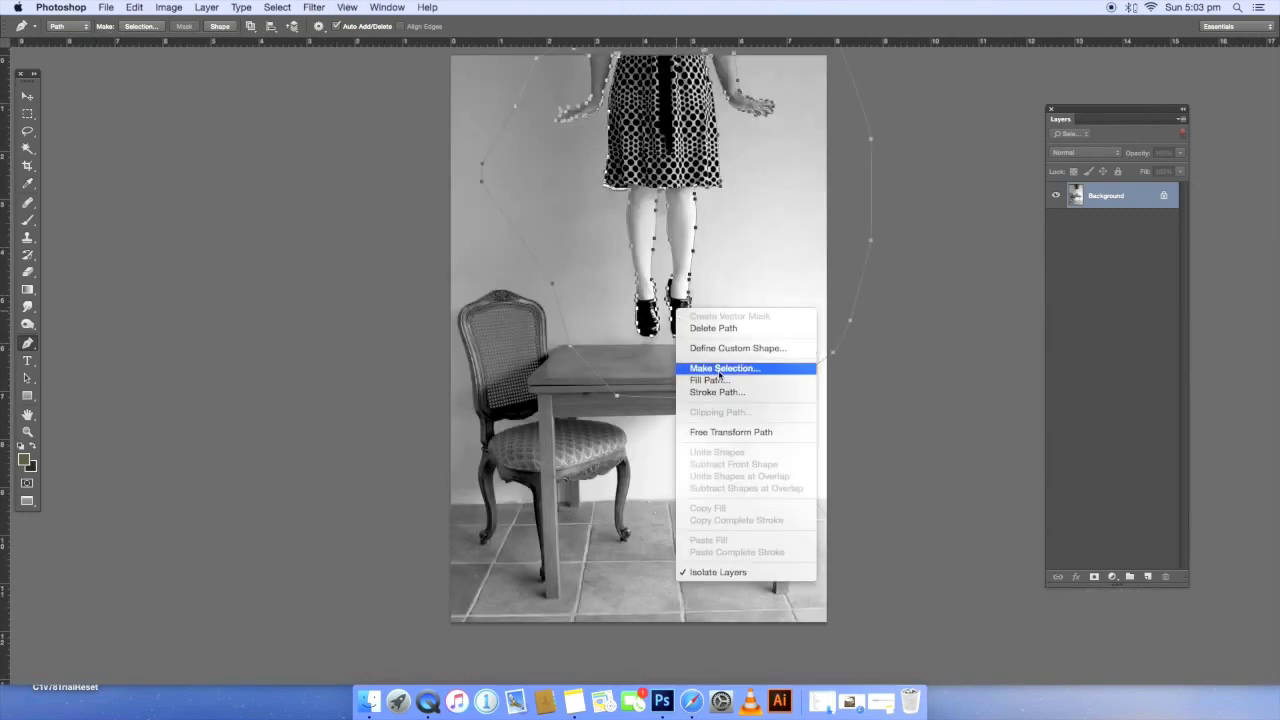
# - Turn the path into a selection, unlock the background as Layer 0 and delete the wall
pyautogui.click(719, 369)
pyautogui.click(1004, 239)
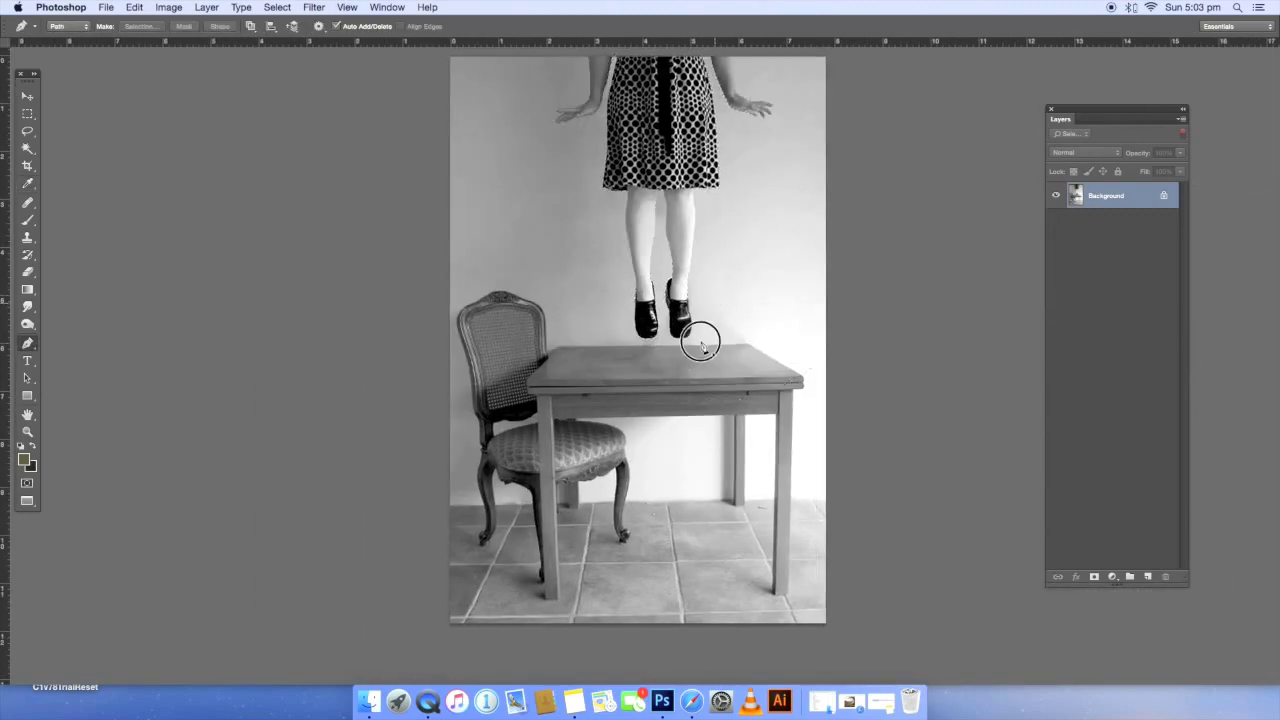
pyautogui.scroll(2, 714, 303)
pyautogui.doubleClick(1098, 195)
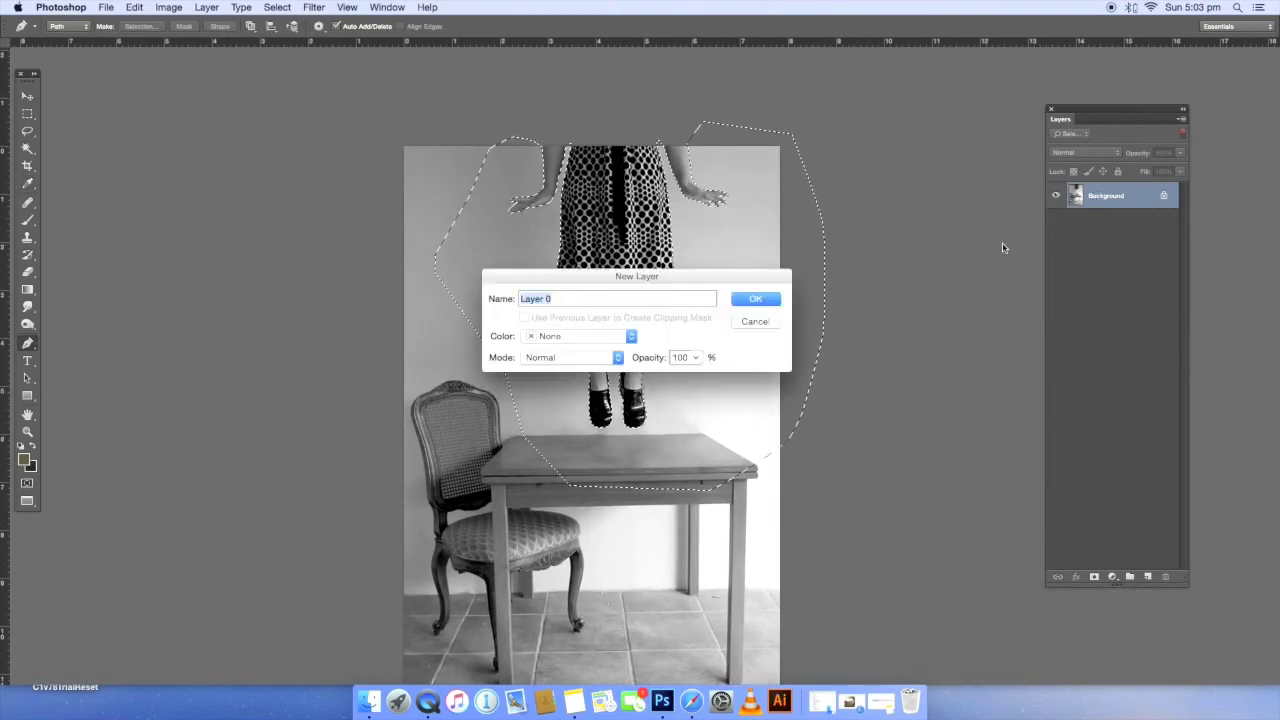
pyautogui.click(760, 298)
pyautogui.press('Delete')
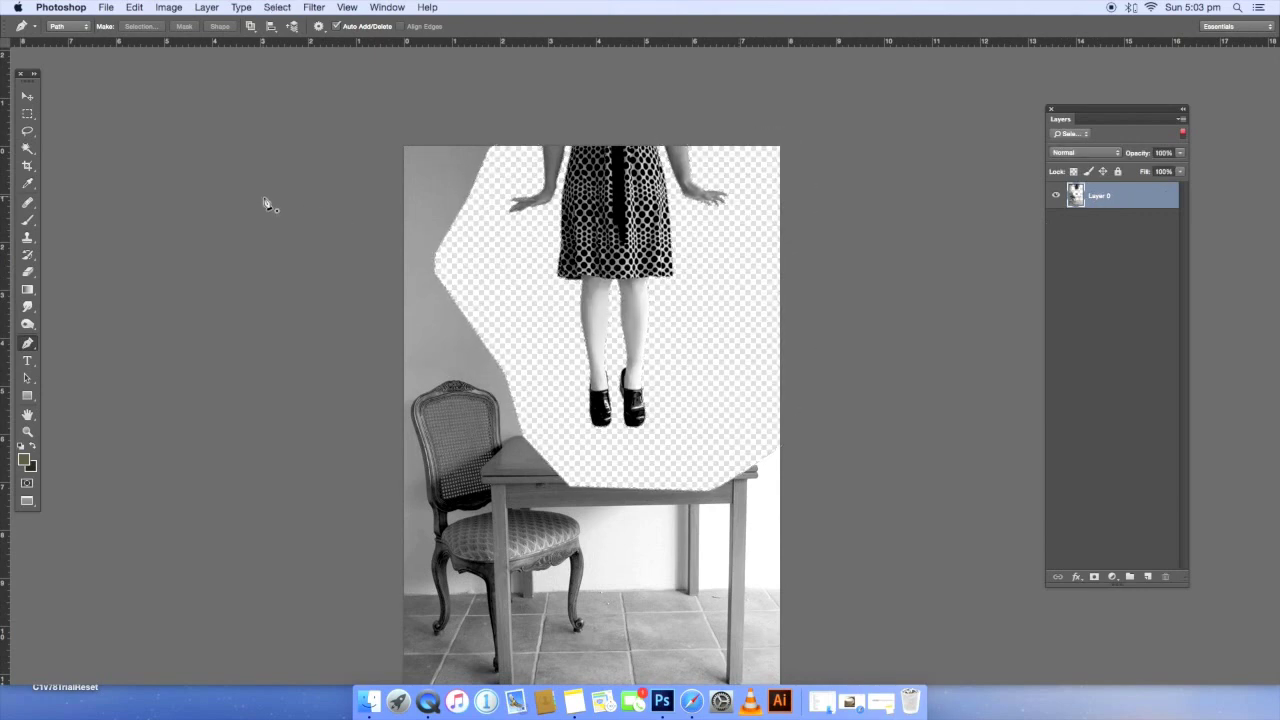
pyautogui.press('super+plus')
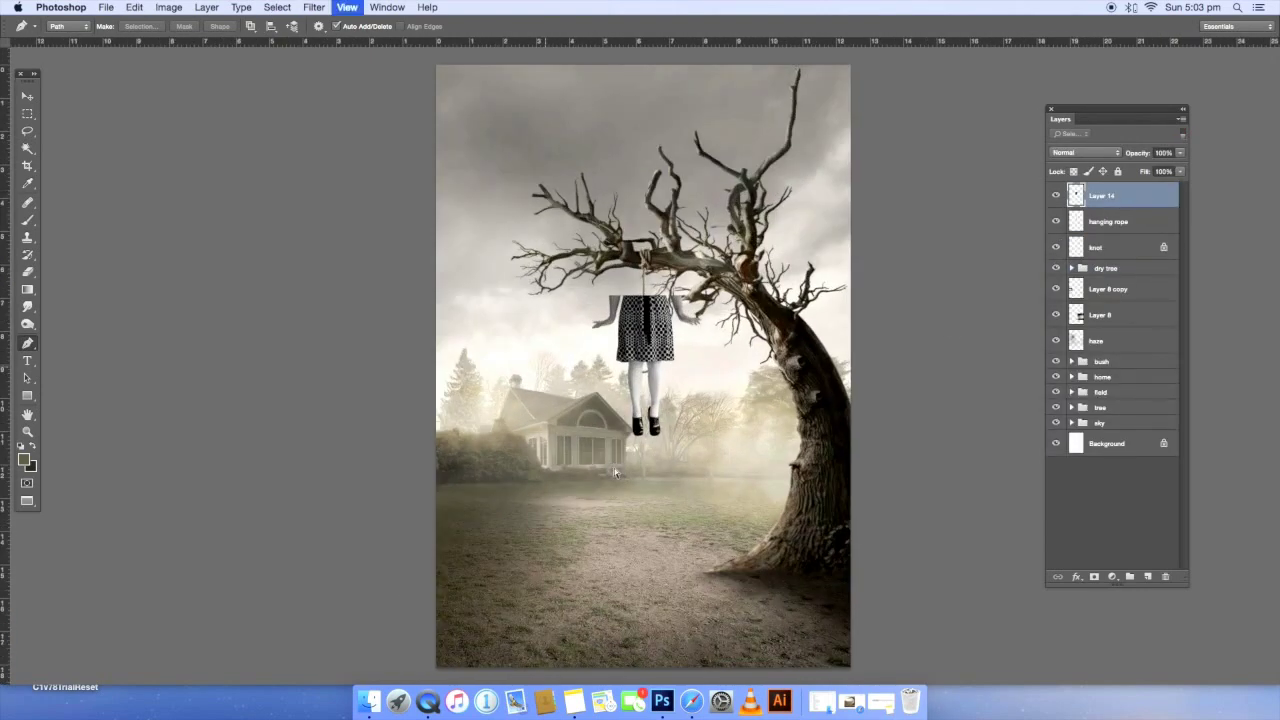
# - Move the girl onto the ground, flip her vertically and set her layer to Multiply
pyautogui.press('v')
pyautogui.moveTo(456, 290); pyautogui.dragTo(451, 480)
pyautogui.moveTo(1037, 123); pyautogui.dragTo(776, 156)
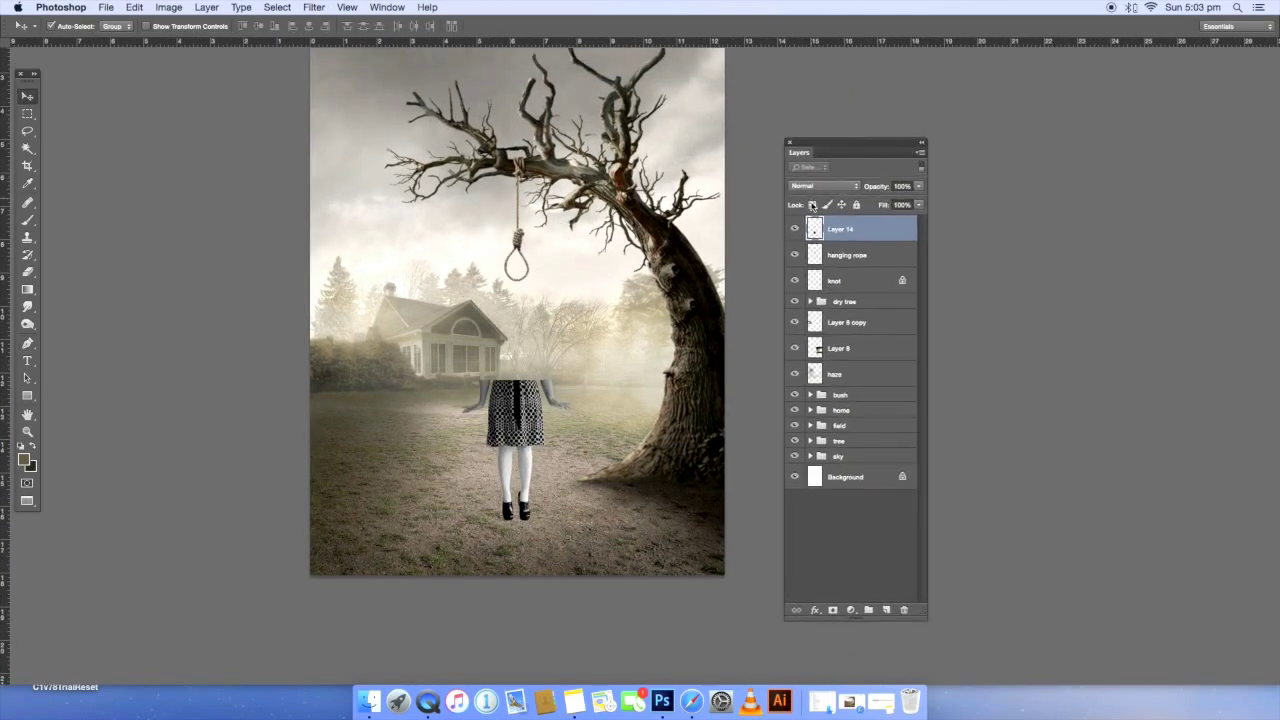
pyautogui.press('super+t')
pyautogui.rightClick(510, 431)
pyautogui.click(548, 620)
pyautogui.press('Return')
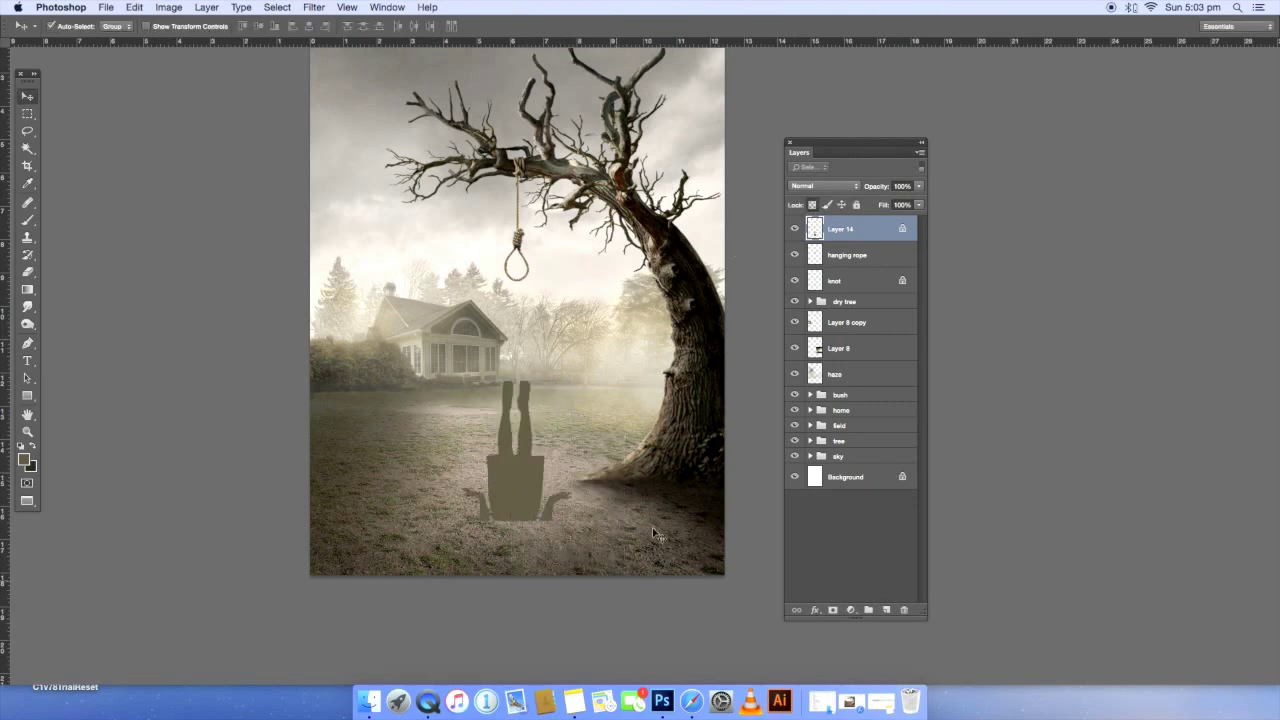
pyautogui.click(826, 186)
pyautogui.click(815, 222)
# - Skew and rotate the flipped silhouette into a cast shadow across the ground
pyautogui.moveTo(521, 500)
pyautogui.mouseDown()
pyautogui.moveTo(444, 500)
pyautogui.moveTo(500, 557)
pyautogui.mouseUp()
pyautogui.press('super+t')
pyautogui.moveTo(492, 455)
pyautogui.mouseDown()
pyautogui.moveTo(445, 497)
pyautogui.moveTo(500, 515)
pyautogui.mouseUp()
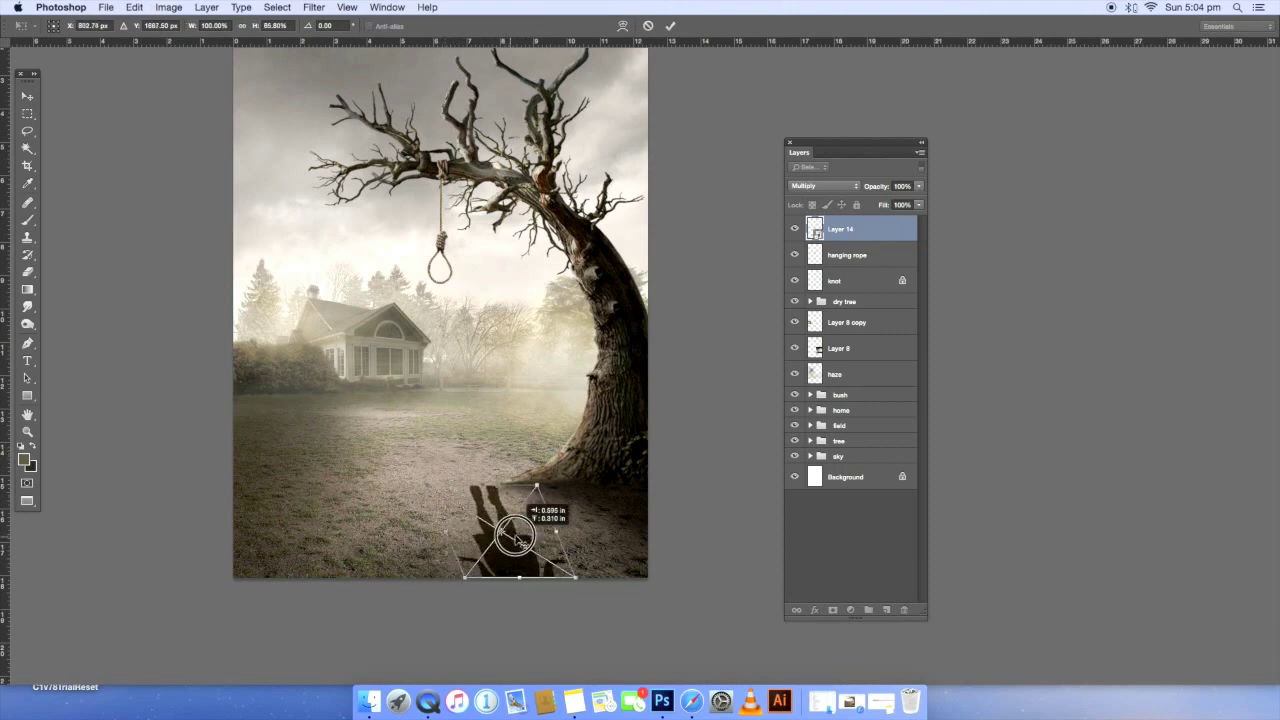
pyautogui.moveTo(628, 586)
pyautogui.mouseDown()
pyautogui.moveTo(634, 548)
pyautogui.moveTo(563, 586)
pyautogui.mouseUp()
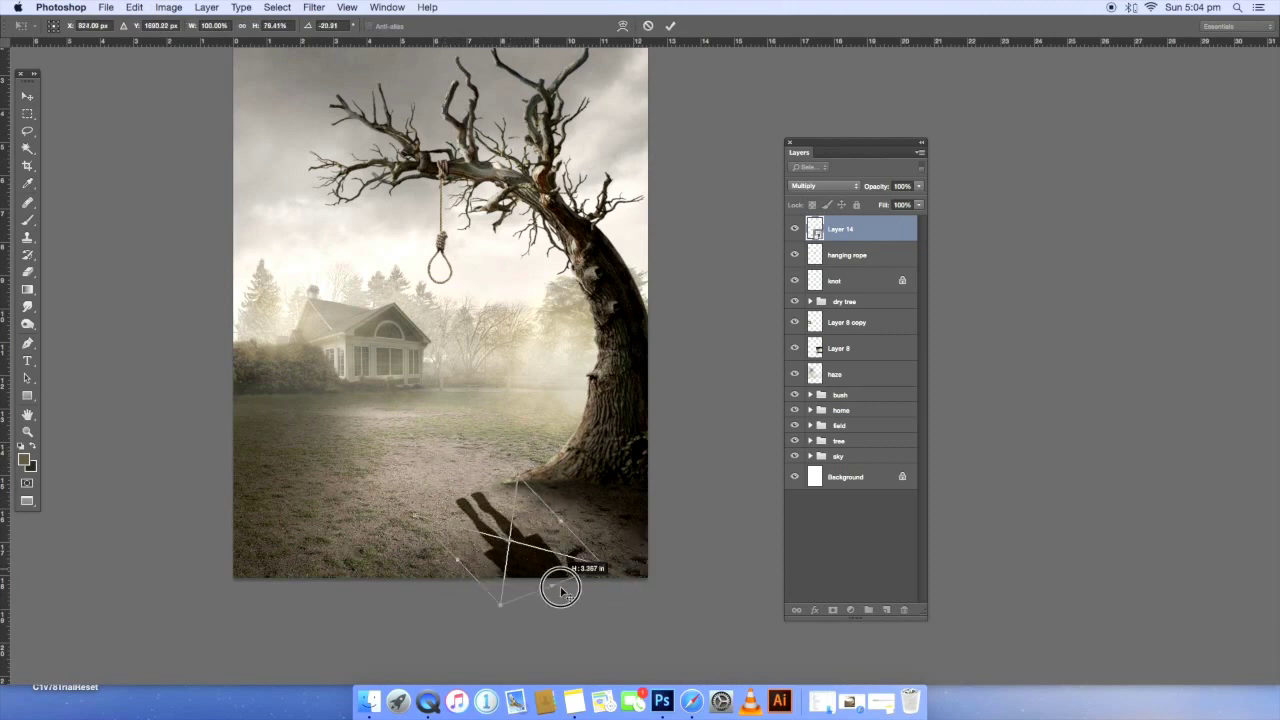
pyautogui.press('Return')
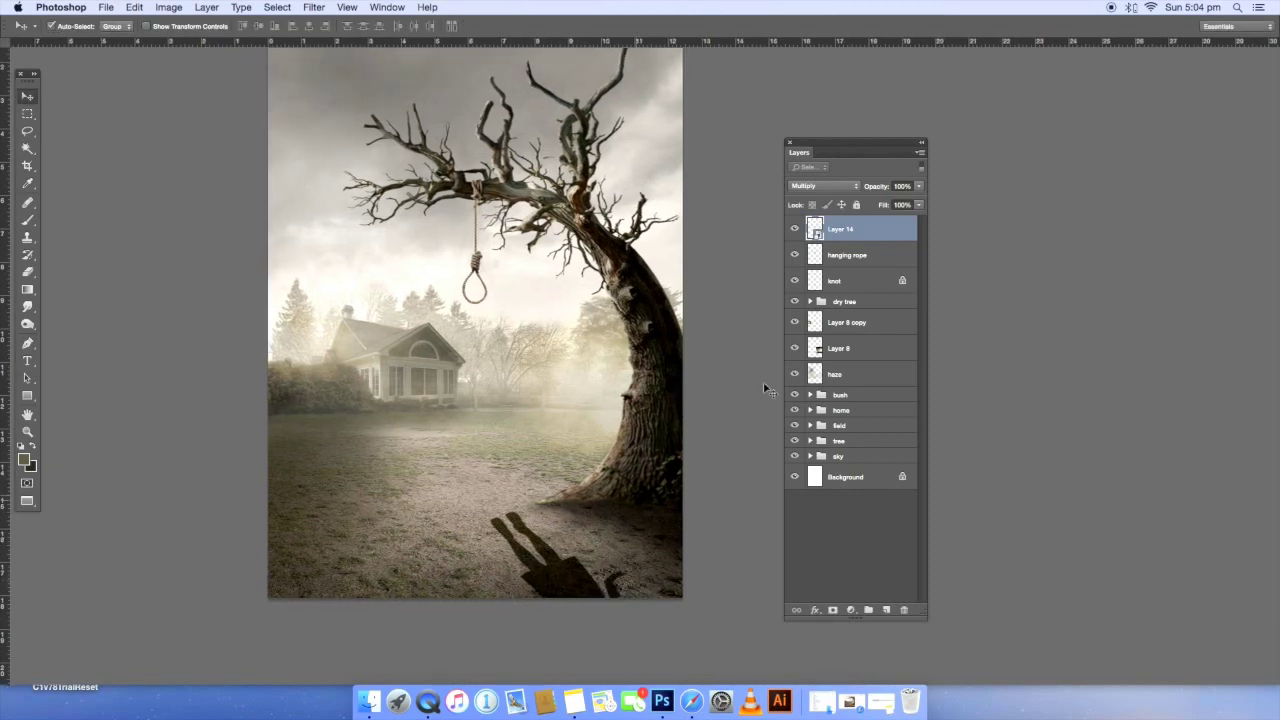
# - Merge a new layer into the shadow, set it to Multiply and rotate it slightly
pyautogui.rightClick(843, 231)
pyautogui.click(831, 232)
pyautogui.click(886, 609)
pyautogui.keyDown('shift'); pyautogui.click(850, 256); pyautogui.keyUp('shift')
pyautogui.hotkey('ctrl', 'e')
pyautogui.click(815, 187)
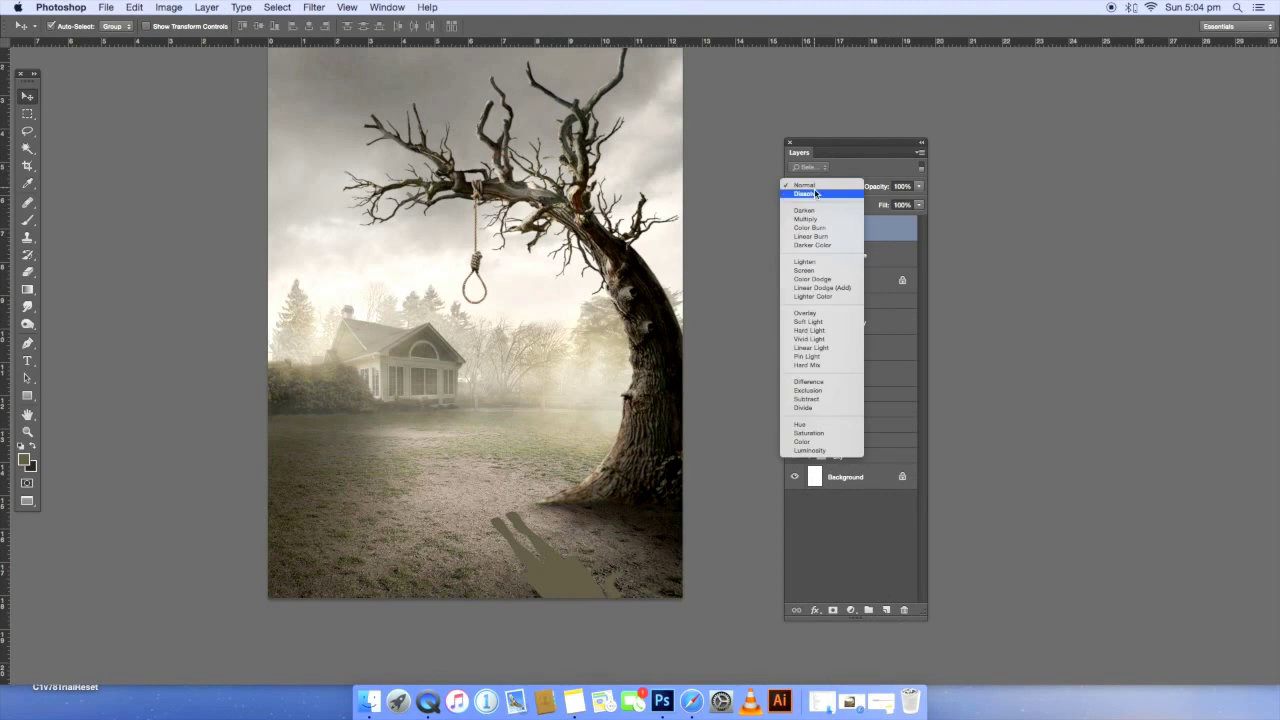
pyautogui.click(805, 219)
pyautogui.hotkey('ctrl', 't')
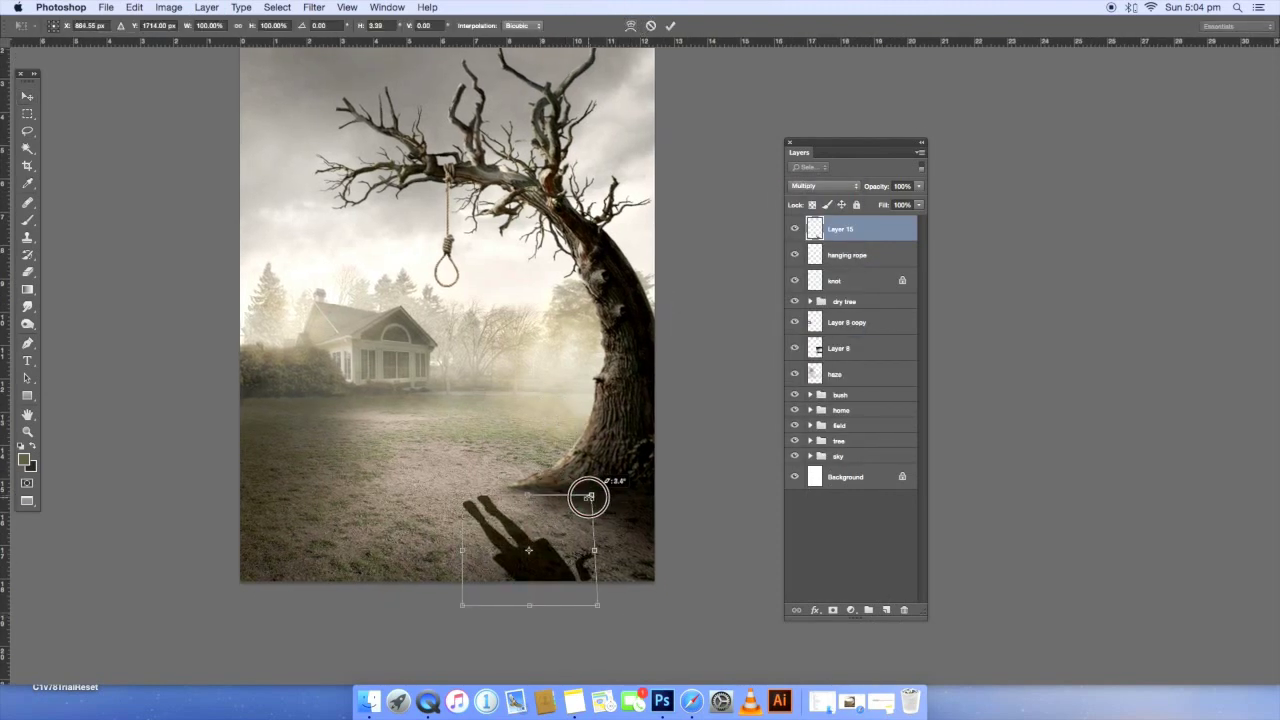
pyautogui.moveTo(470, 504); pyautogui.dragTo(486, 515)
pyautogui.press('Return')
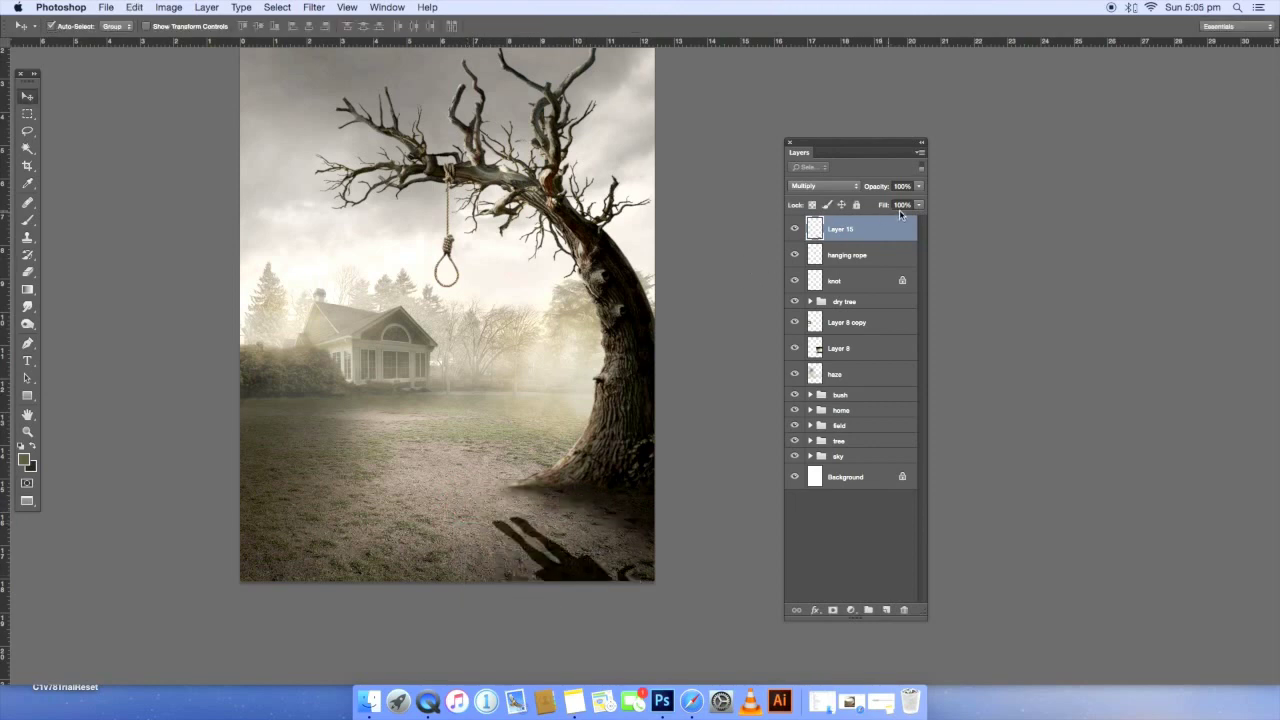
# - Lower the shadow's fill to 73% and warp it to stretch along the ground
pyautogui.click(920, 205)
pyautogui.moveTo(918, 217); pyautogui.dragTo(902, 222)
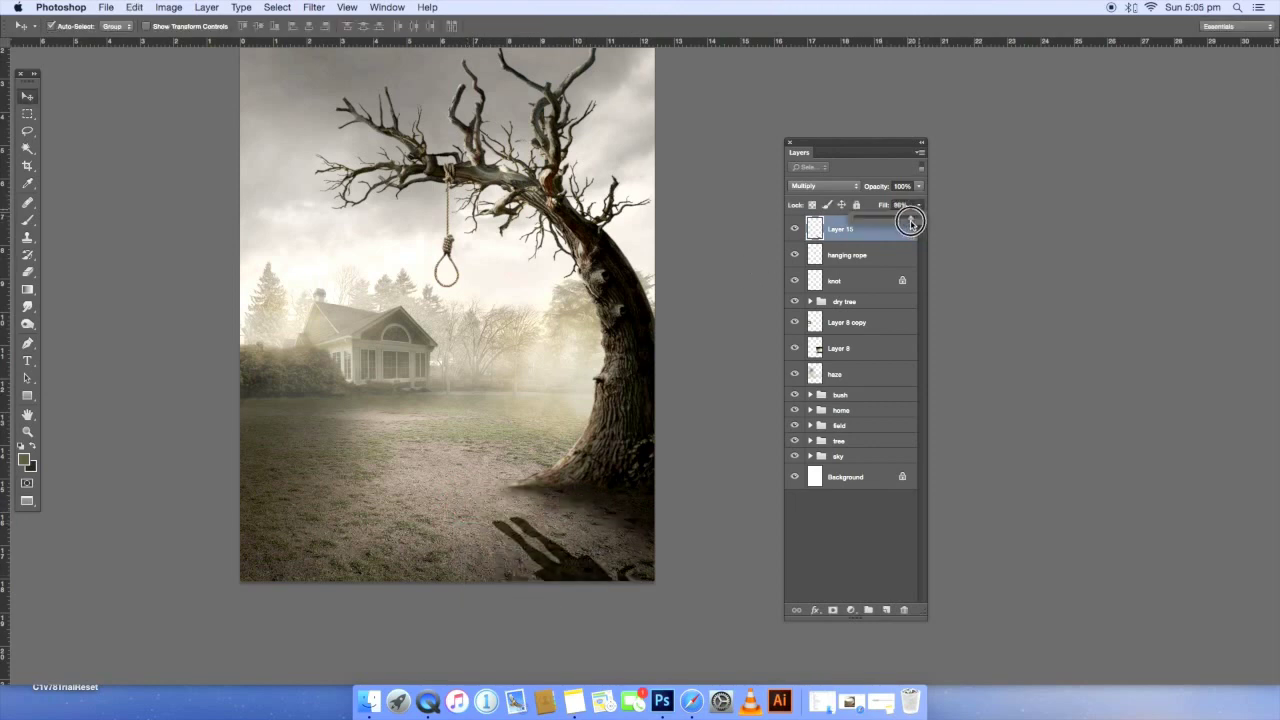
pyautogui.hotkey('ctrl', 't')
pyautogui.moveTo(591, 557); pyautogui.dragTo(632, 578)
pyautogui.click(630, 25)
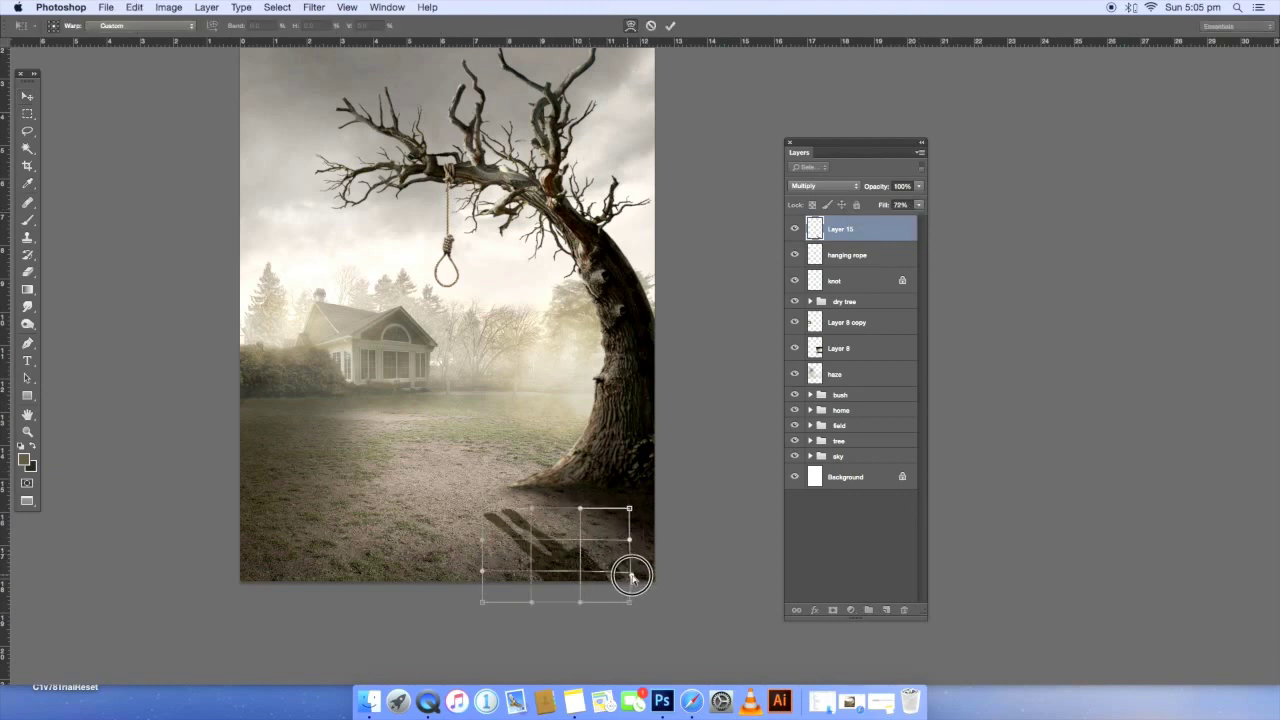
pyautogui.moveTo(486, 591); pyautogui.dragTo(491, 571)
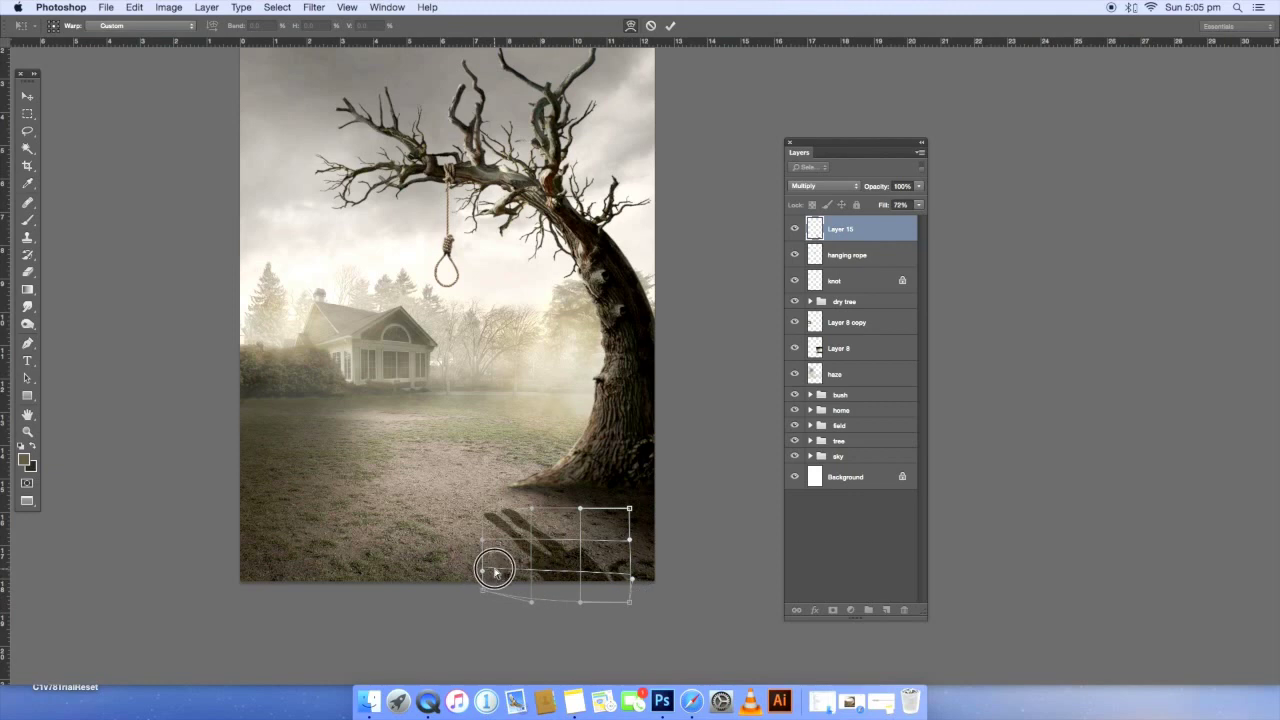
pyautogui.moveTo(629, 601); pyautogui.dragTo(664, 614)
pyautogui.press('Return')
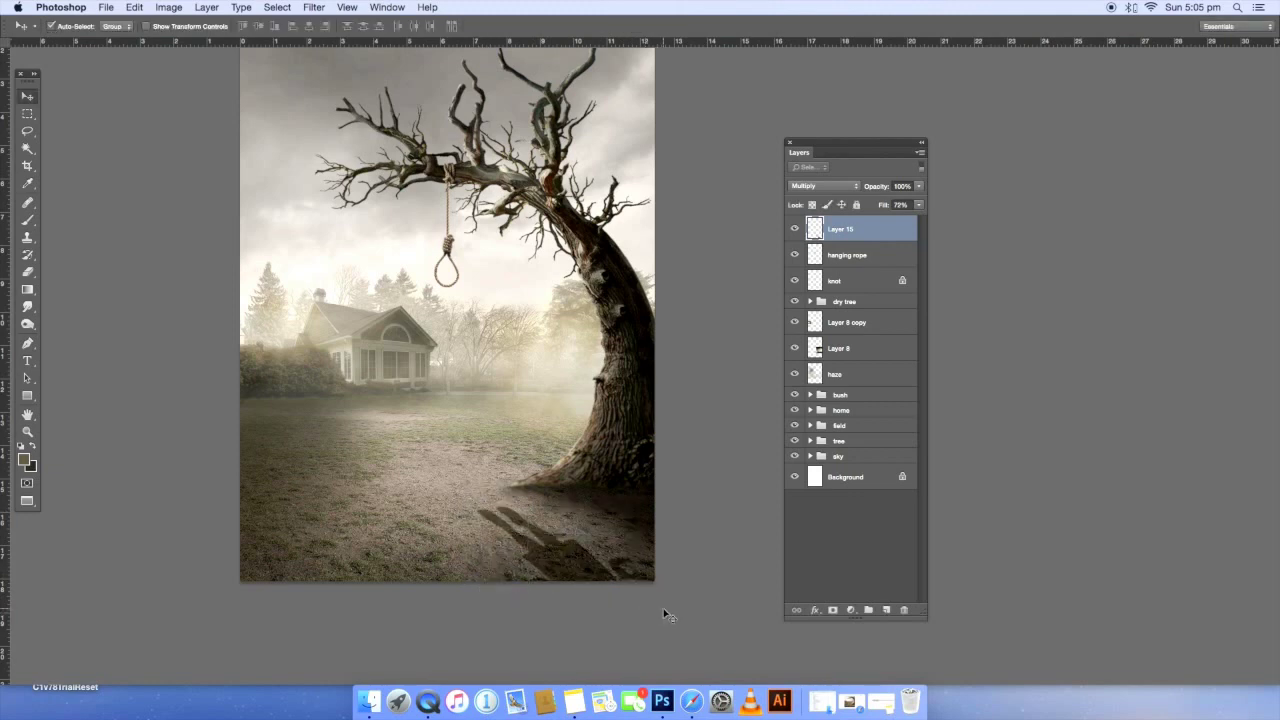
pyautogui.click(314, 7)
pyautogui.moveTo(380, 175)
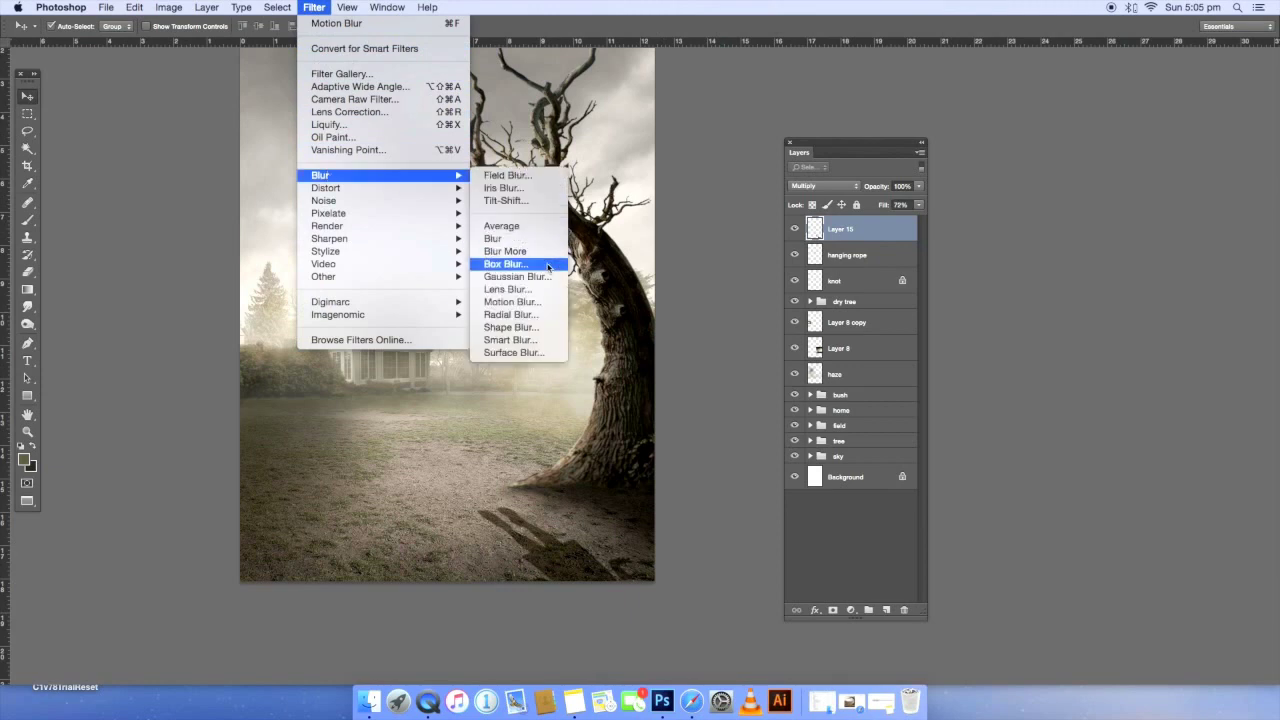
# - Blur the girl's shadow with a Motion Blur at 19 pixels distance
pyautogui.click(529, 303)
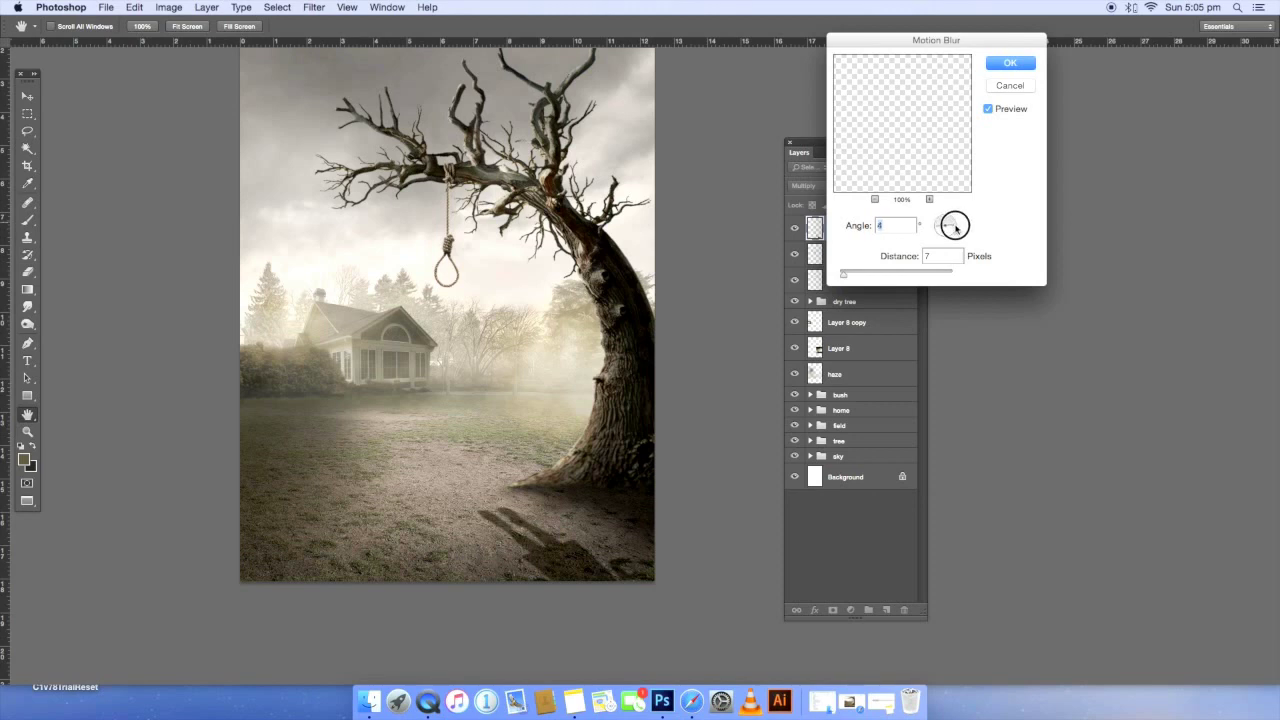
pyautogui.moveTo(844, 277); pyautogui.dragTo(851, 279)
pyautogui.click(1012, 63)
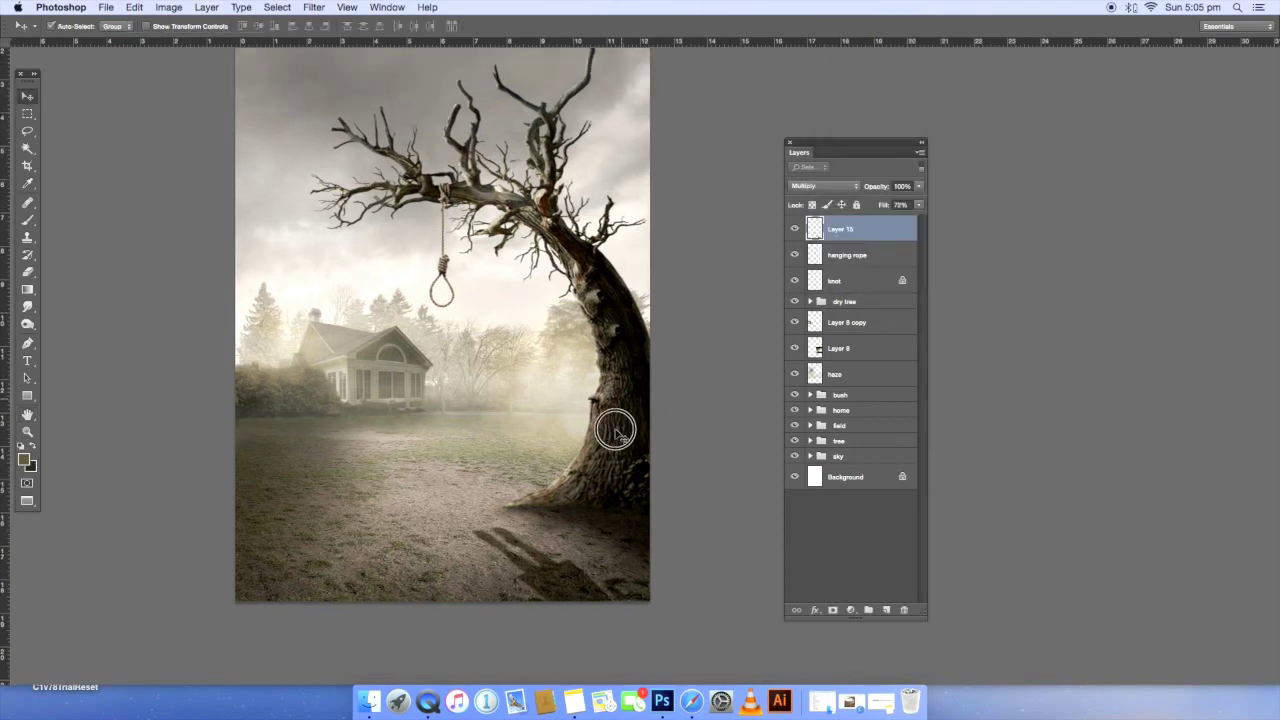
# - Set the new layer to Color Dodge and paint ground-coloured light onto the dirt path
pyautogui.click(814, 189)
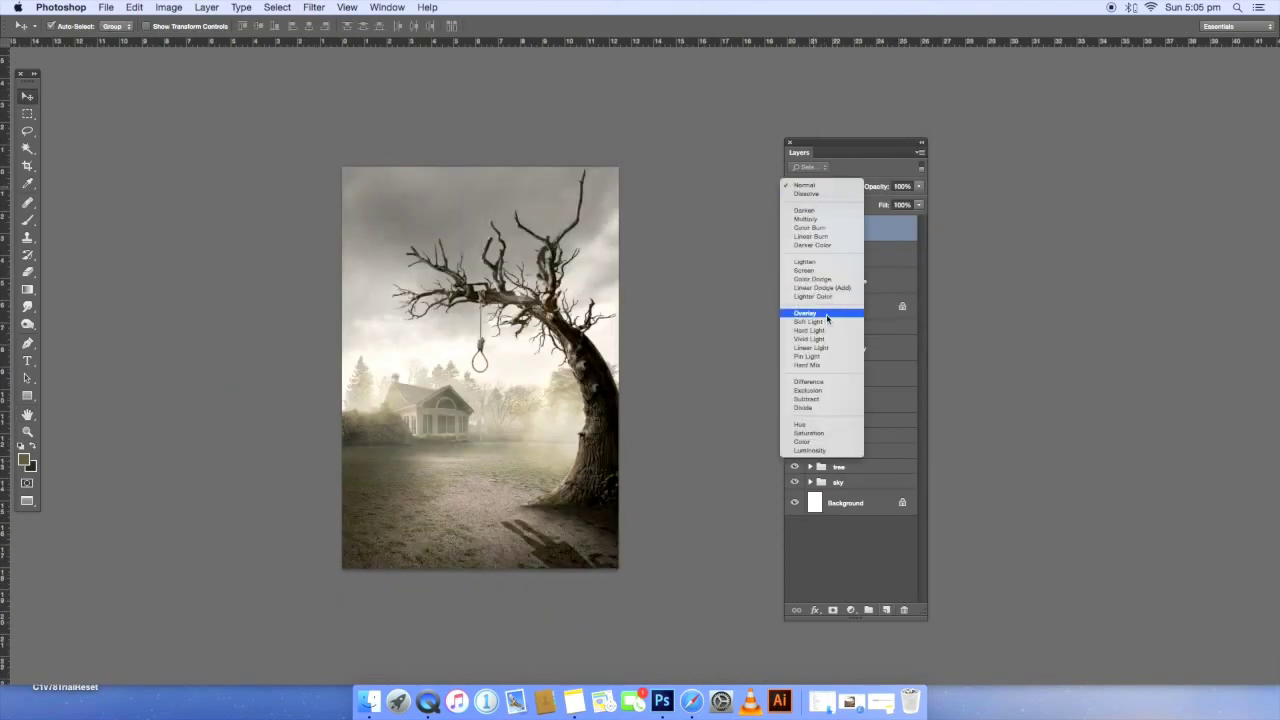
pyautogui.click(812, 279)
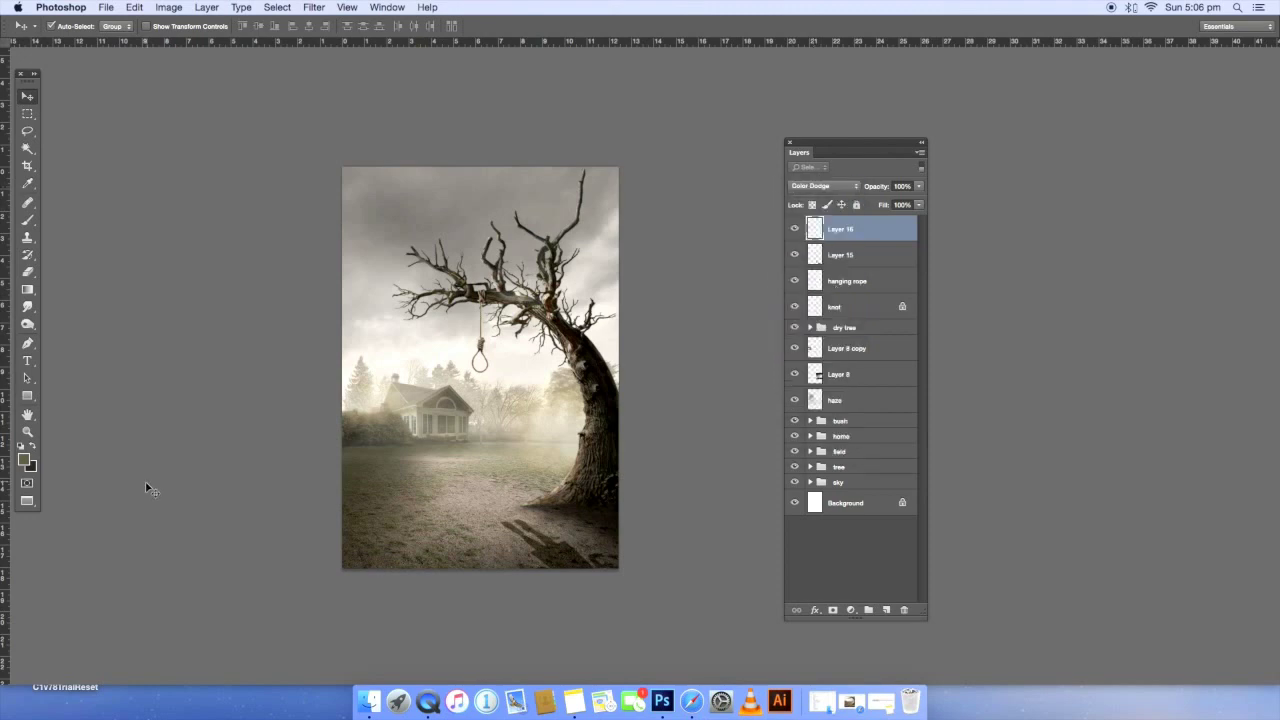
pyautogui.click(26, 457)
pyautogui.click(499, 485)
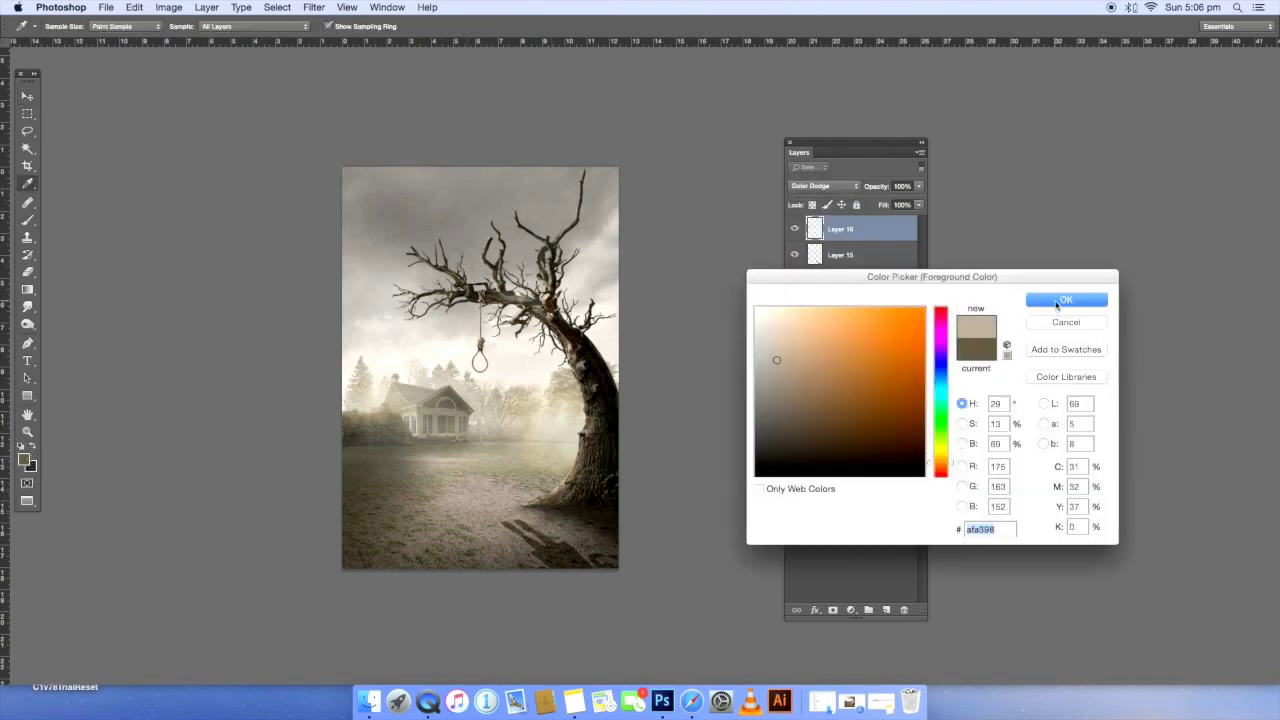
pyautogui.click(1065, 300)
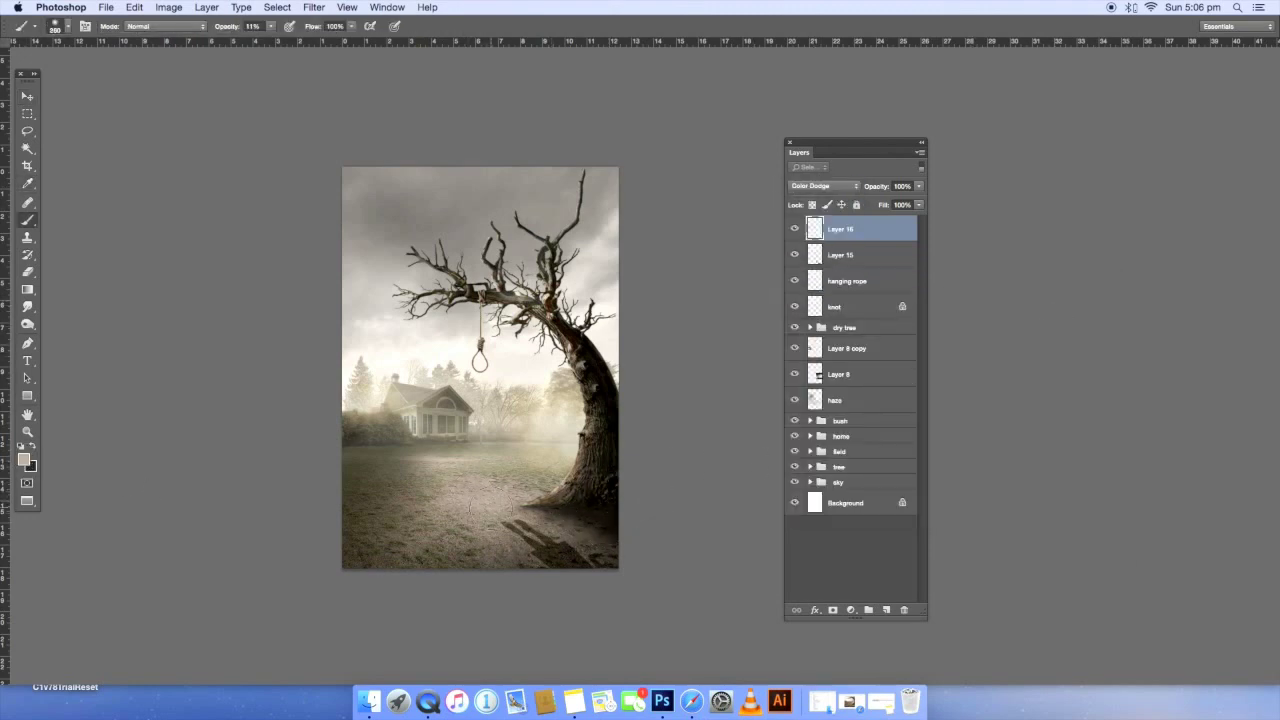
pyautogui.moveTo(430, 515)
pyautogui.mouseDown()
pyautogui.moveTo(443, 543)
pyautogui.moveTo(520, 545)
pyautogui.mouseUp()
# - Lower the glow layer's fill to 51% and add fainter light left of the path
pyautogui.moveTo(918, 204); pyautogui.dragTo(885, 220)
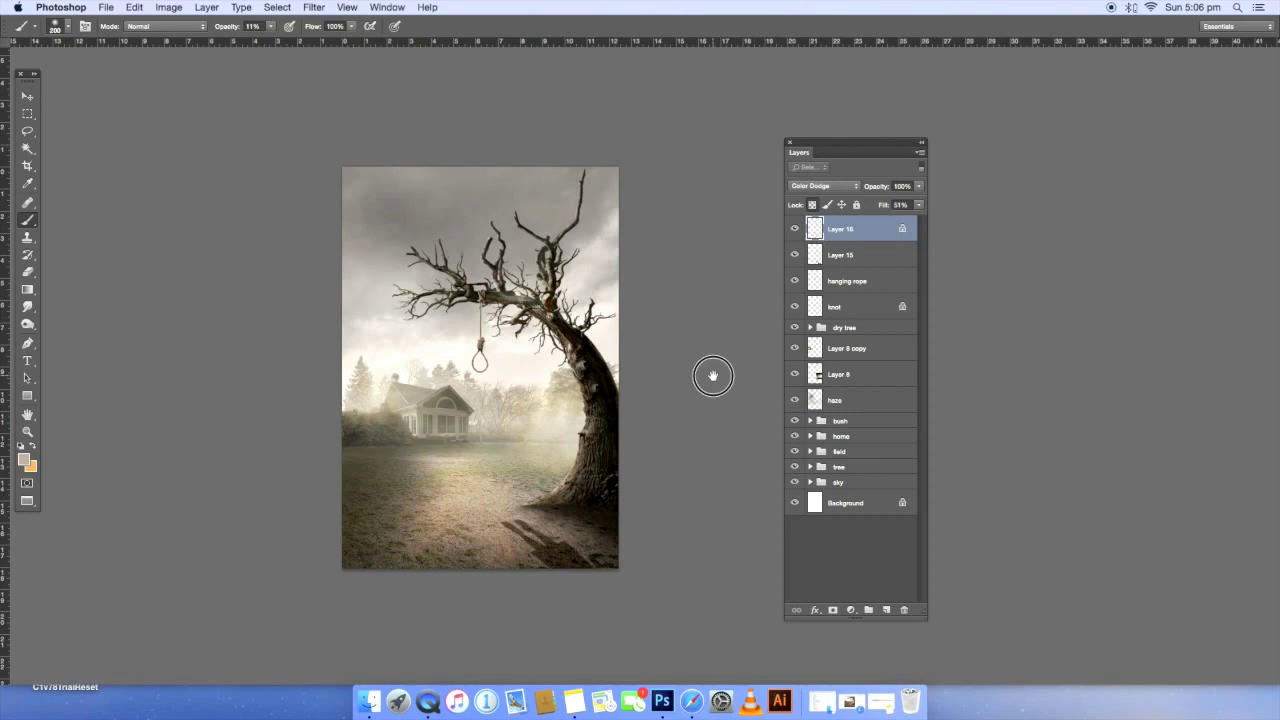
pyautogui.scroll(1, 650, 390)
pyautogui.click(812, 205)
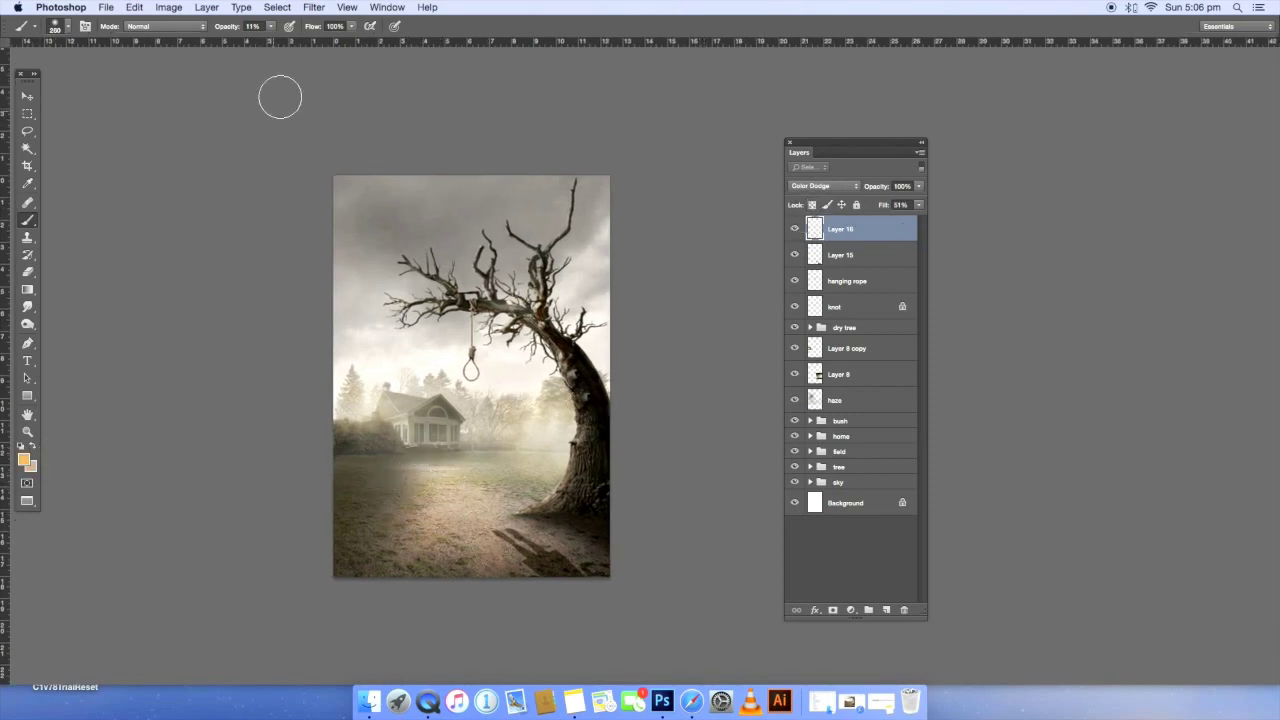
pyautogui.moveTo(270, 26); pyautogui.dragTo(259, 42)
pyautogui.press(']')
pyautogui.press(']')
pyautogui.moveTo(396, 470); pyautogui.dragTo(396, 516)
pyautogui.click(795, 229)
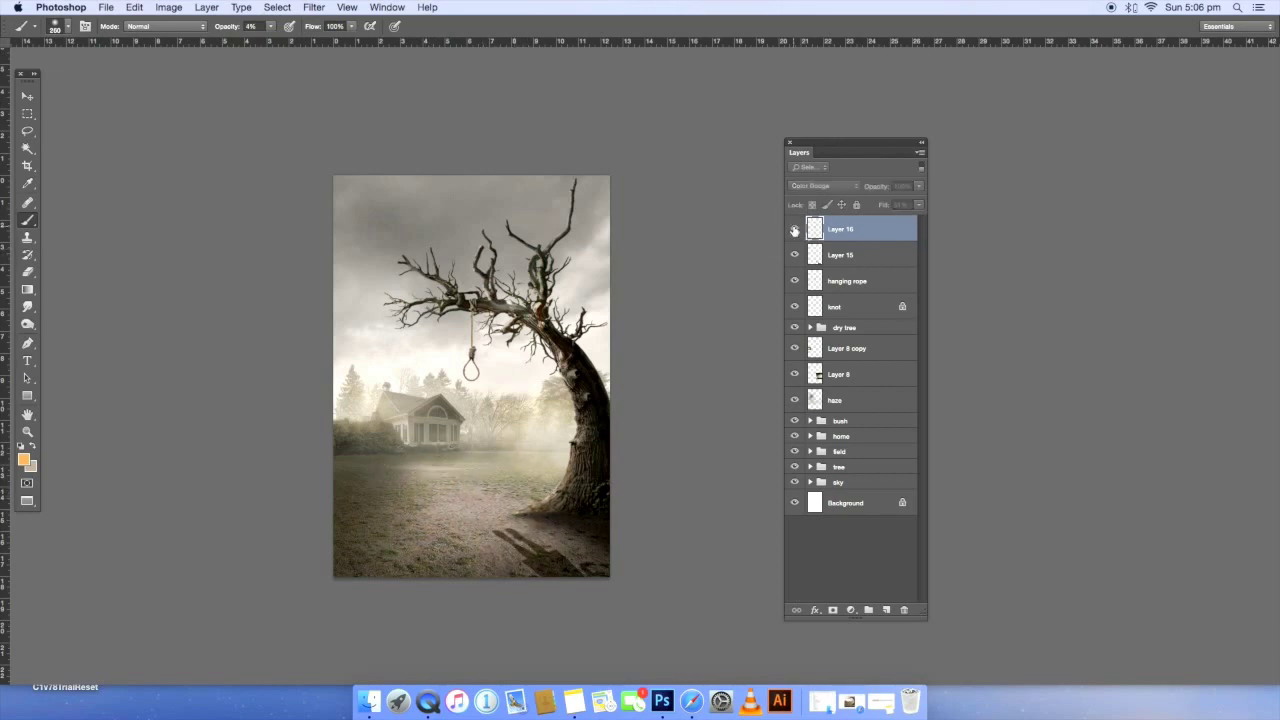
pyautogui.click(27, 98)
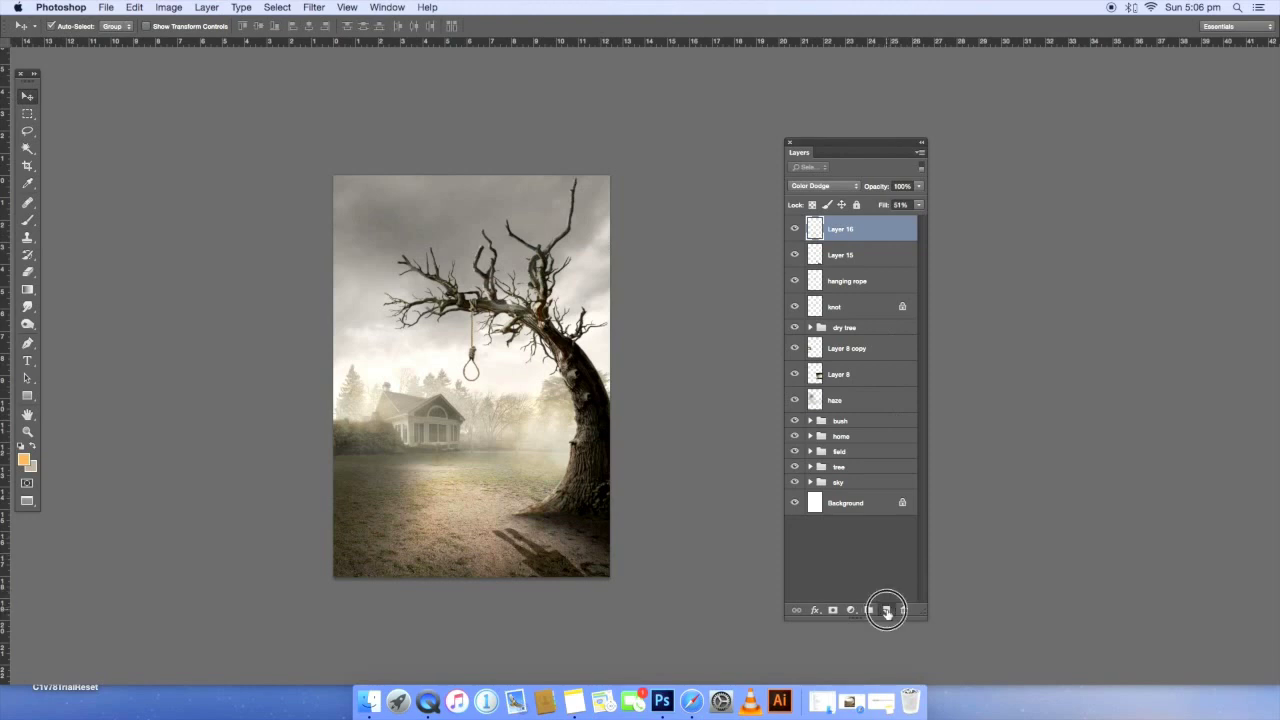
# - Add a new Screen layer and choose a saturated orange foreground colour
pyautogui.click(886, 609)
pyautogui.click(822, 186)
pyautogui.click(813, 271)
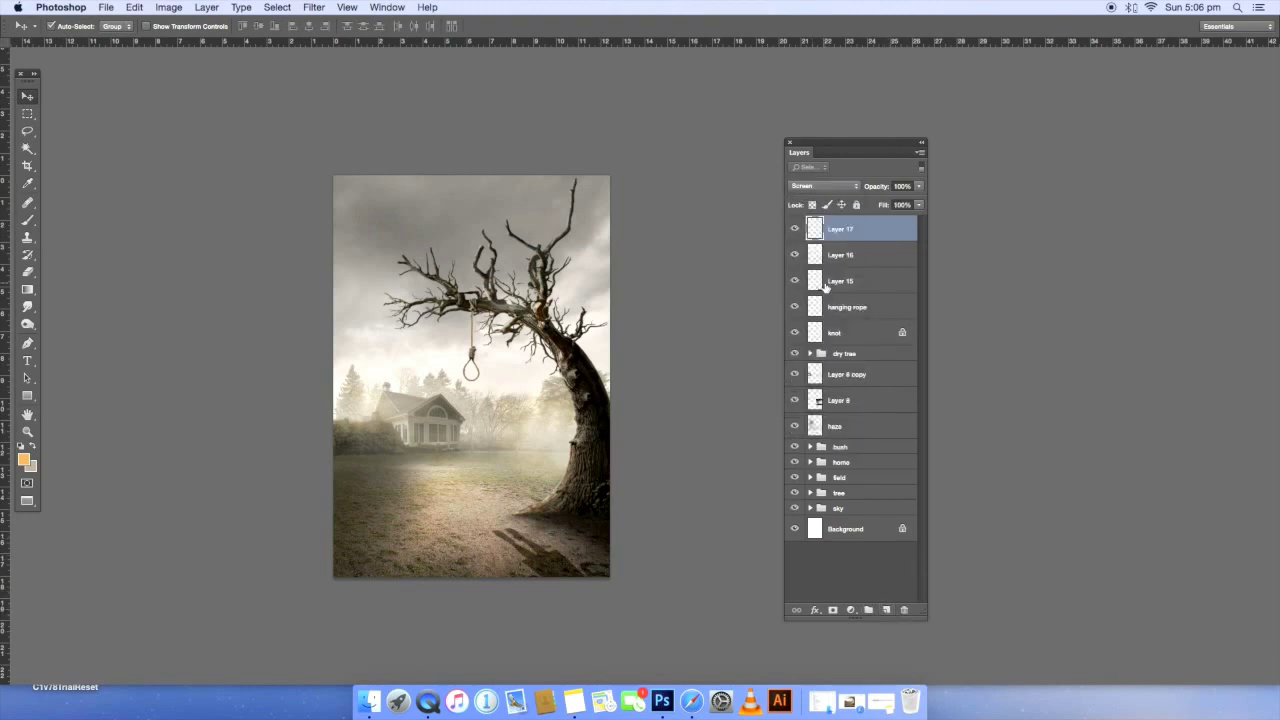
pyautogui.click(24, 458)
pyautogui.click(888, 349)
pyautogui.click(940, 302)
pyautogui.click(1063, 298)
# - Paint a soft 10% opacity orange glow over the house and left trees
pyautogui.press('b')
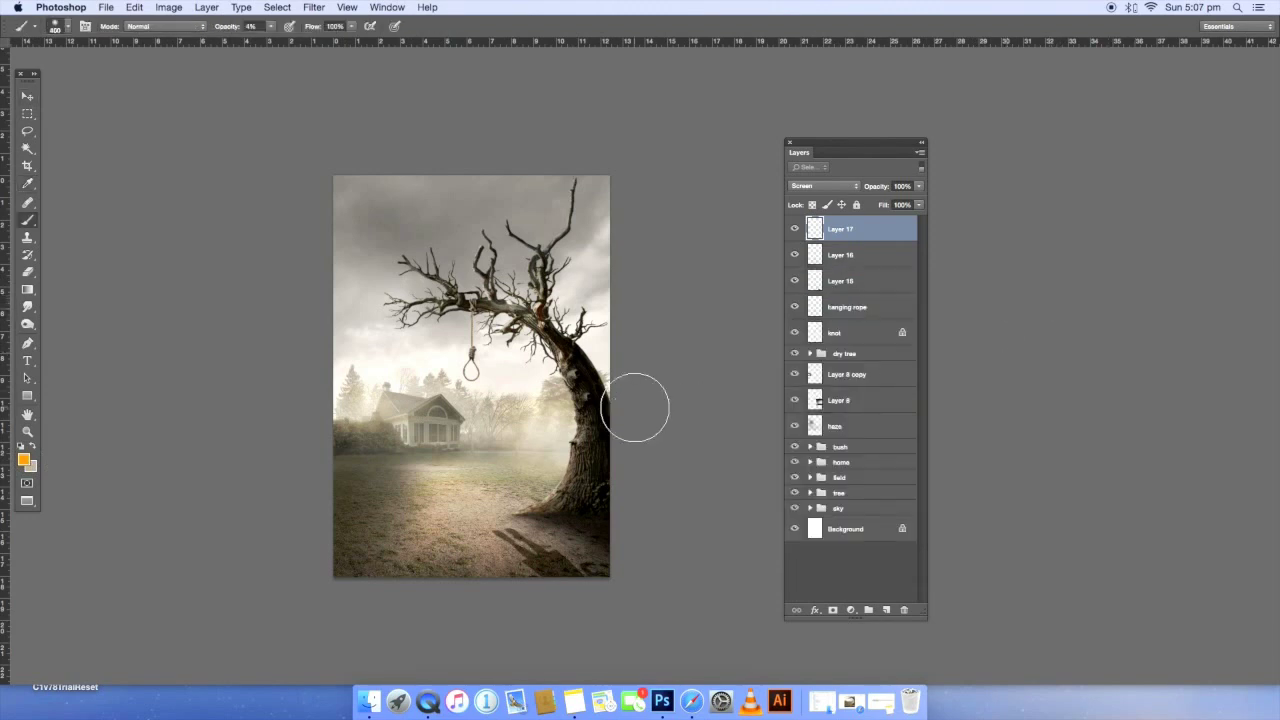
pyautogui.press('1')
pyautogui.press(']')
pyautogui.moveTo(350, 402); pyautogui.dragTo(380, 370)
pyautogui.press('[')
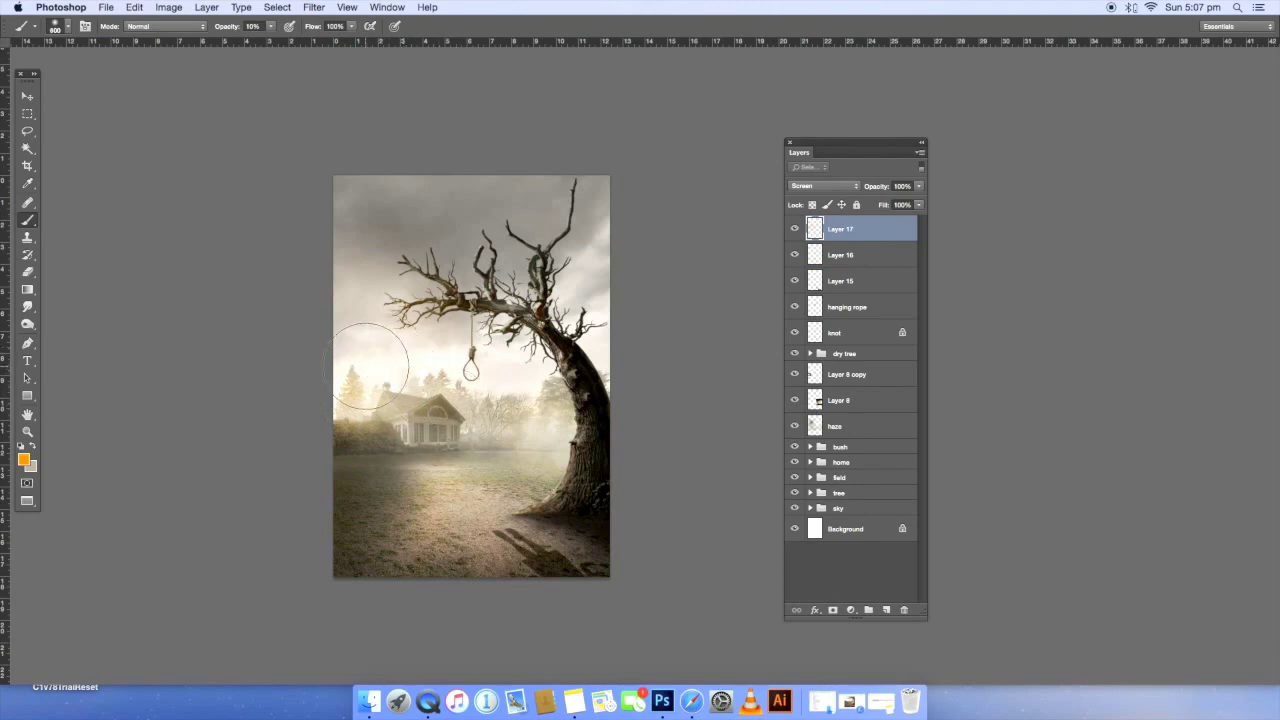
pyautogui.moveTo(390, 366); pyautogui.dragTo(463, 341)
pyautogui.click(886, 609)
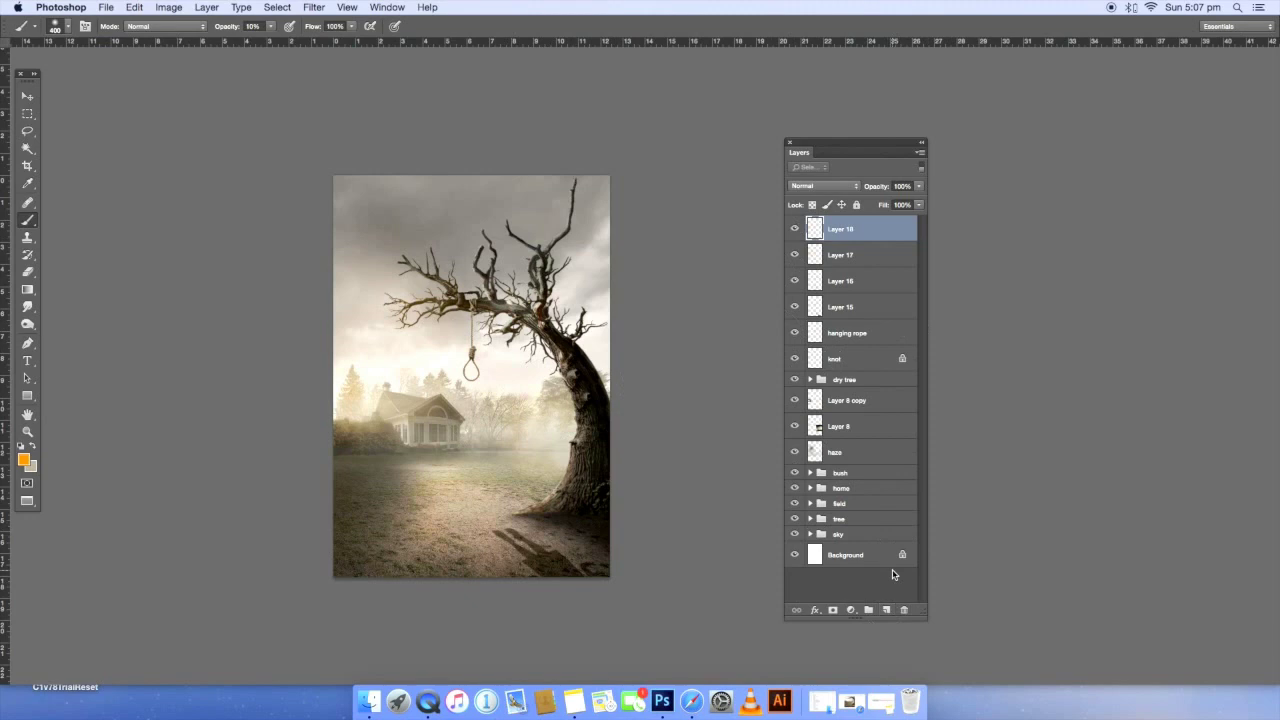
# - Delete the extra Layer 18 and toggle the path glow and shadow layers to compare
pyautogui.press('Delete')
pyautogui.click(850, 258)
pyautogui.click(852, 230)
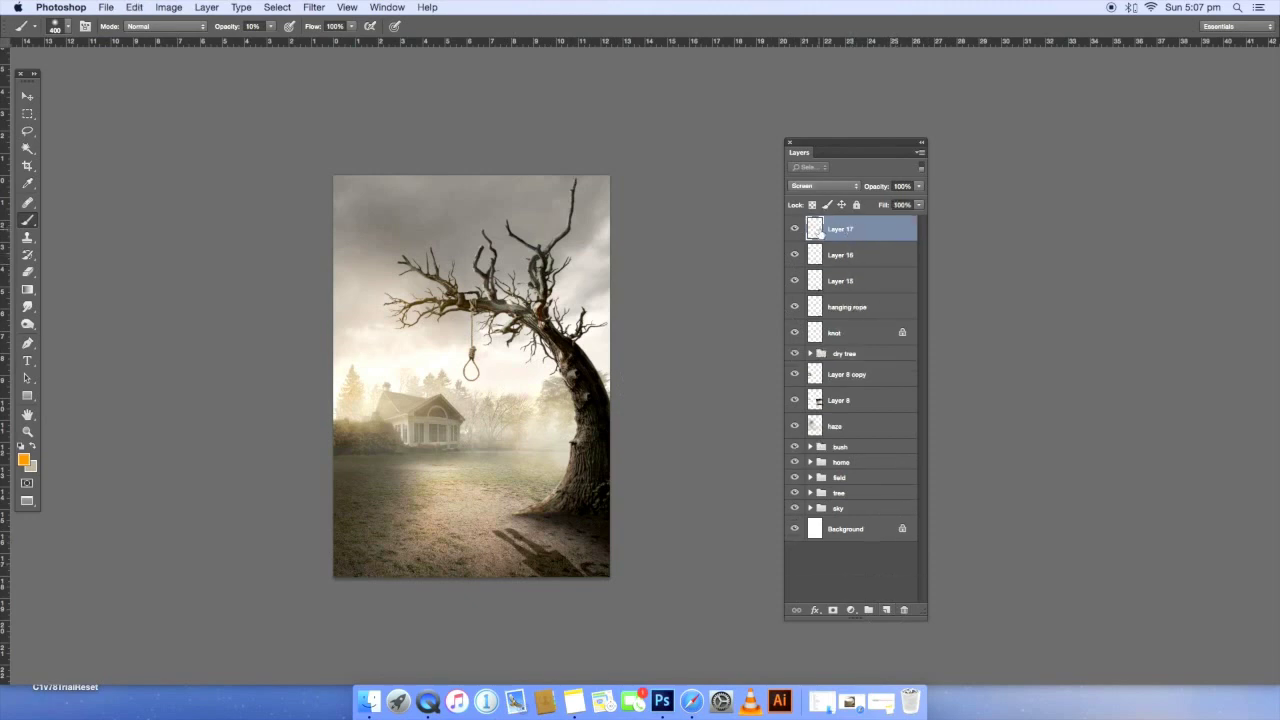
pyautogui.click(794, 255)
pyautogui.click(794, 255)
pyautogui.click(794, 281)
pyautogui.click(794, 281)
# - Add a top Multiply layer with black paint and an enlarged brush
pyautogui.click(886, 609)
pyautogui.click(820, 186)
pyautogui.click(806, 218)
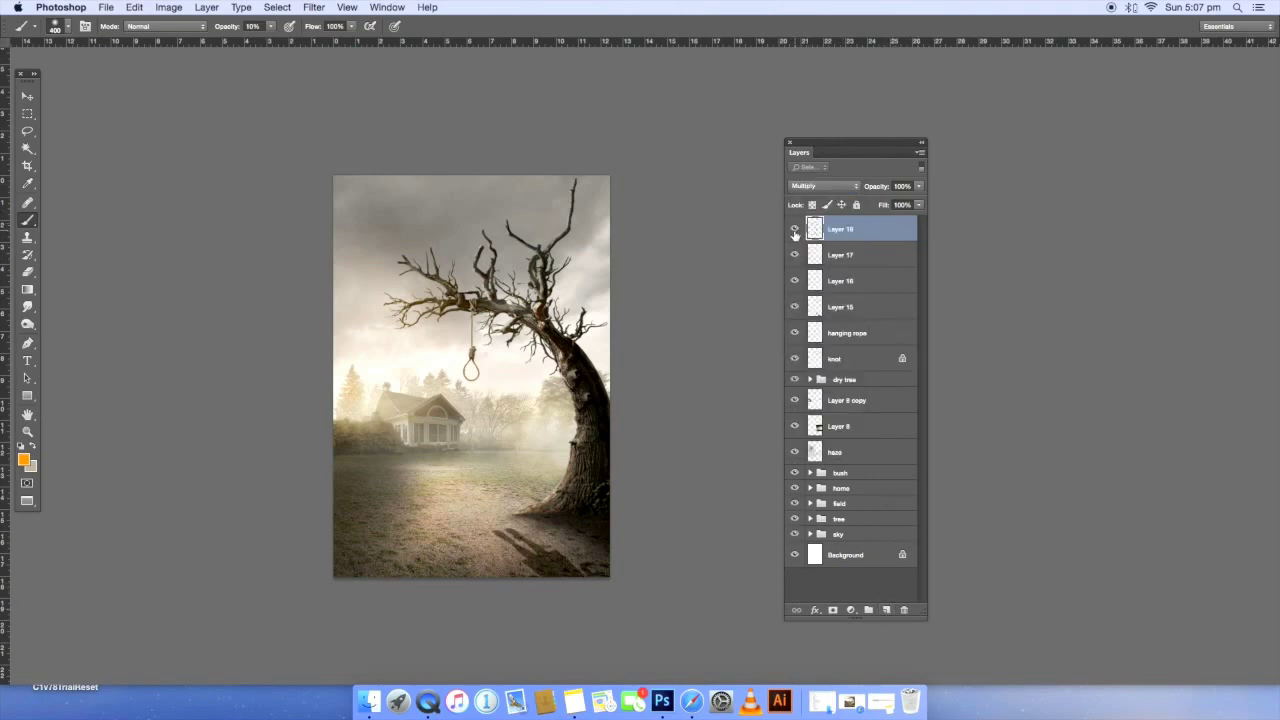
pyautogui.press('d')
pyautogui.press(']')
pyautogui.press(']')
pyautogui.press(']')
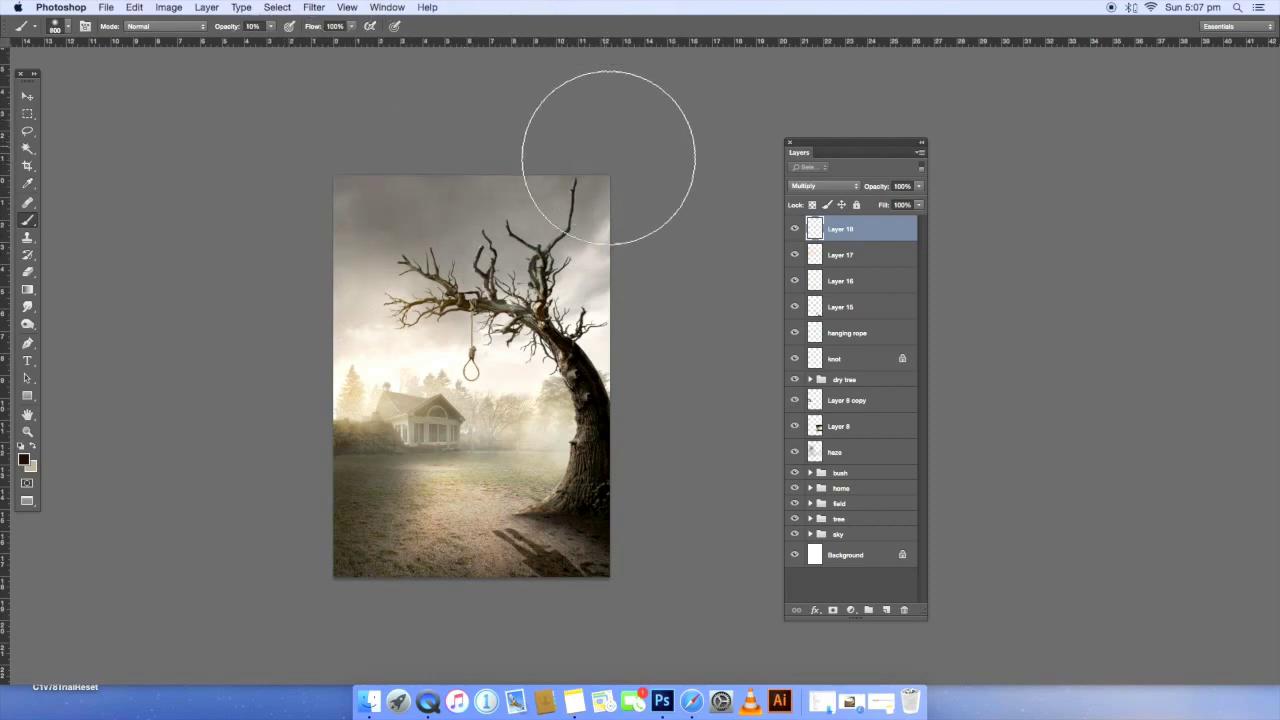
pyautogui.press('[')
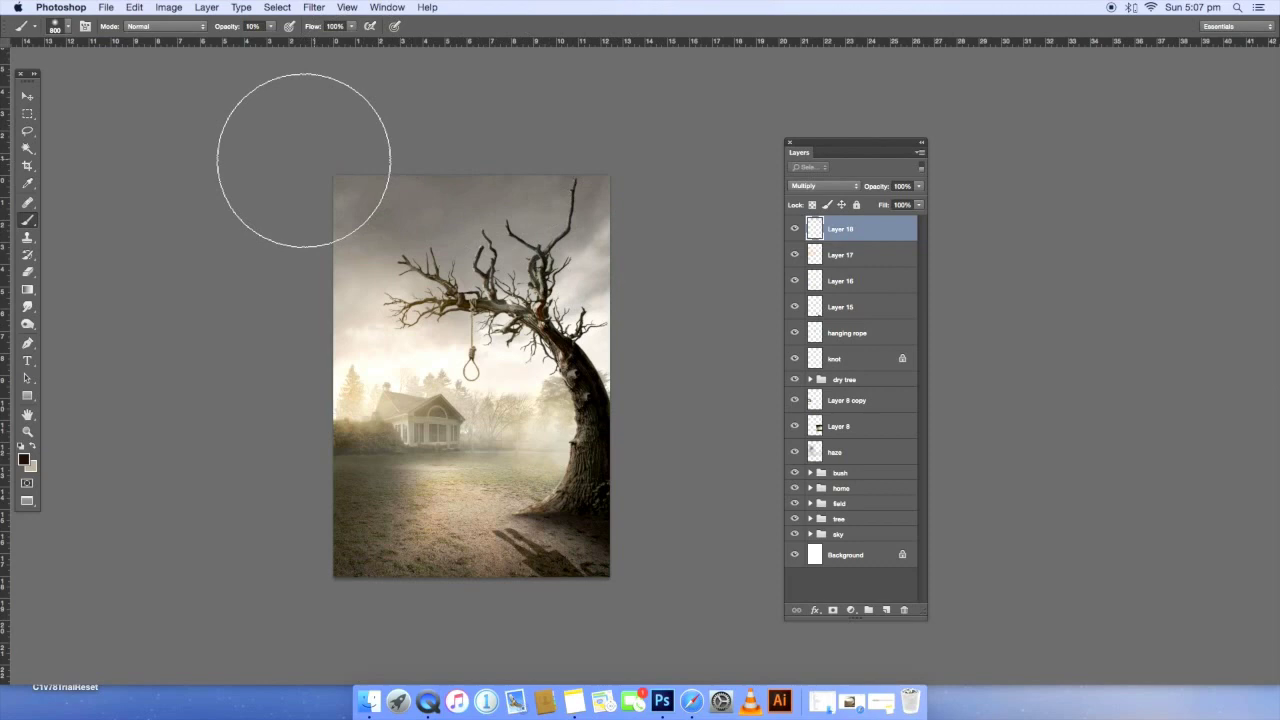
pyautogui.click(795, 229)
pyautogui.click(795, 229)
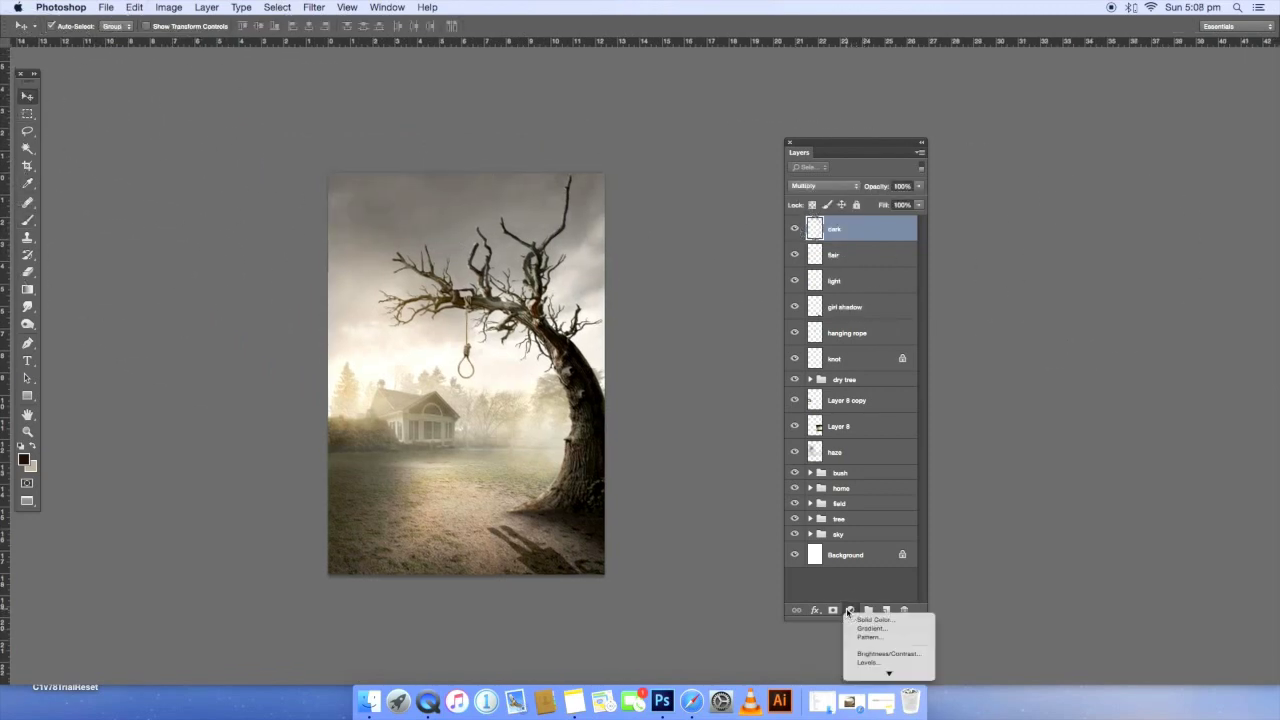
# - Add a Gradient Map adjustment layer over the poster, blended as Soft Light at 14% fill
pyautogui.click(851, 610)
pyautogui.click(880, 662)
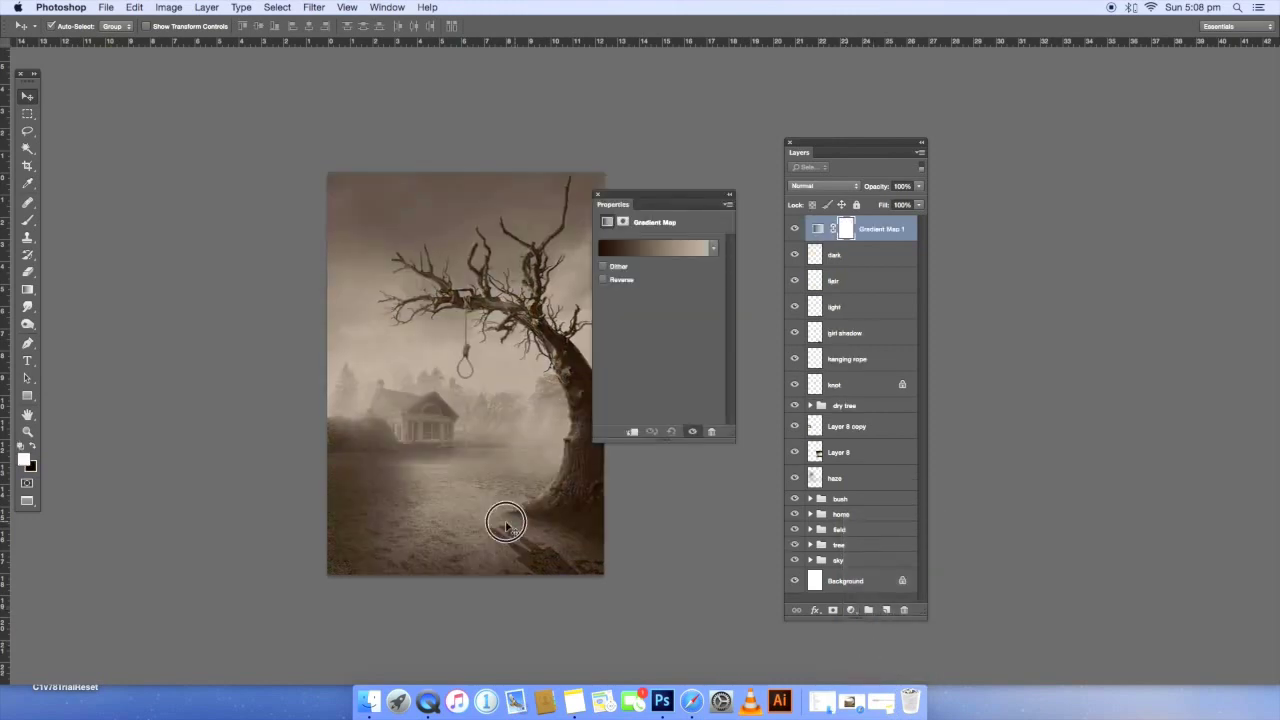
pyautogui.click(823, 186)
pyautogui.click(815, 322)
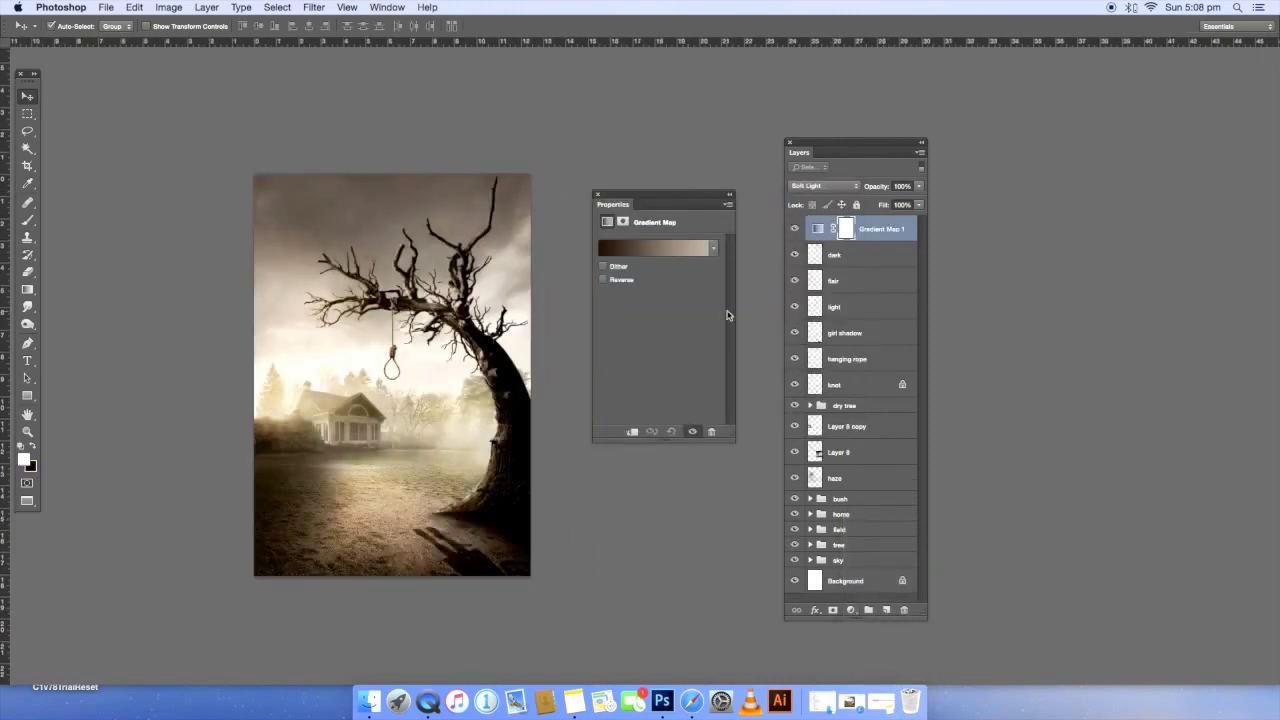
pyautogui.click(690, 431)
pyautogui.click(919, 204)
pyautogui.moveTo(918, 216)
pyautogui.mouseDown()
pyautogui.moveTo(857, 219)
pyautogui.moveTo(869, 220)
pyautogui.mouseUp()
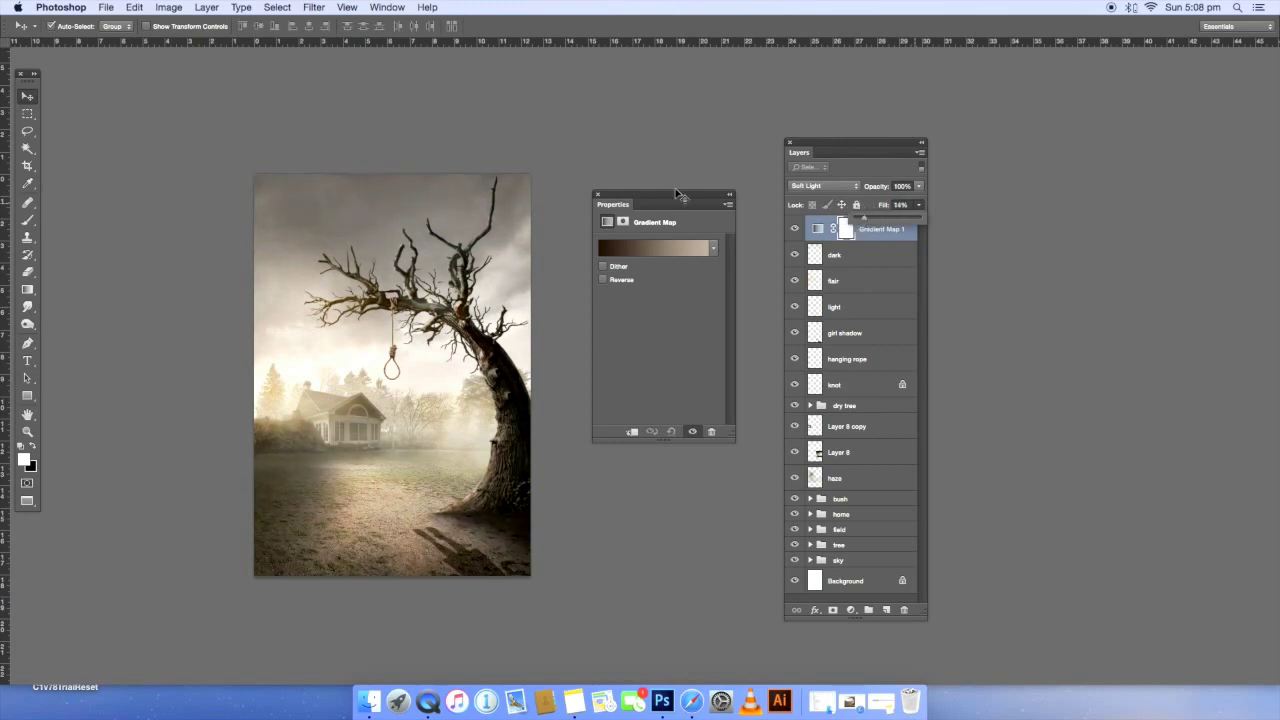
pyautogui.click(596, 195)
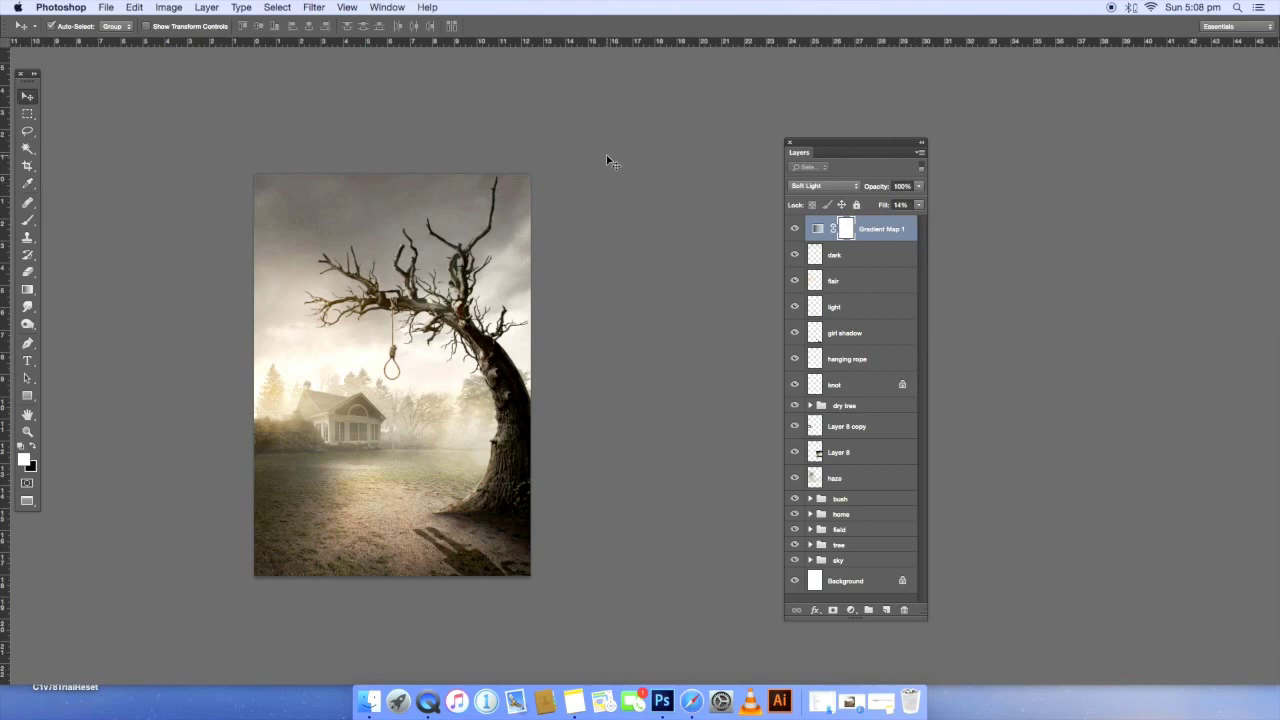
pyautogui.click(902, 259)
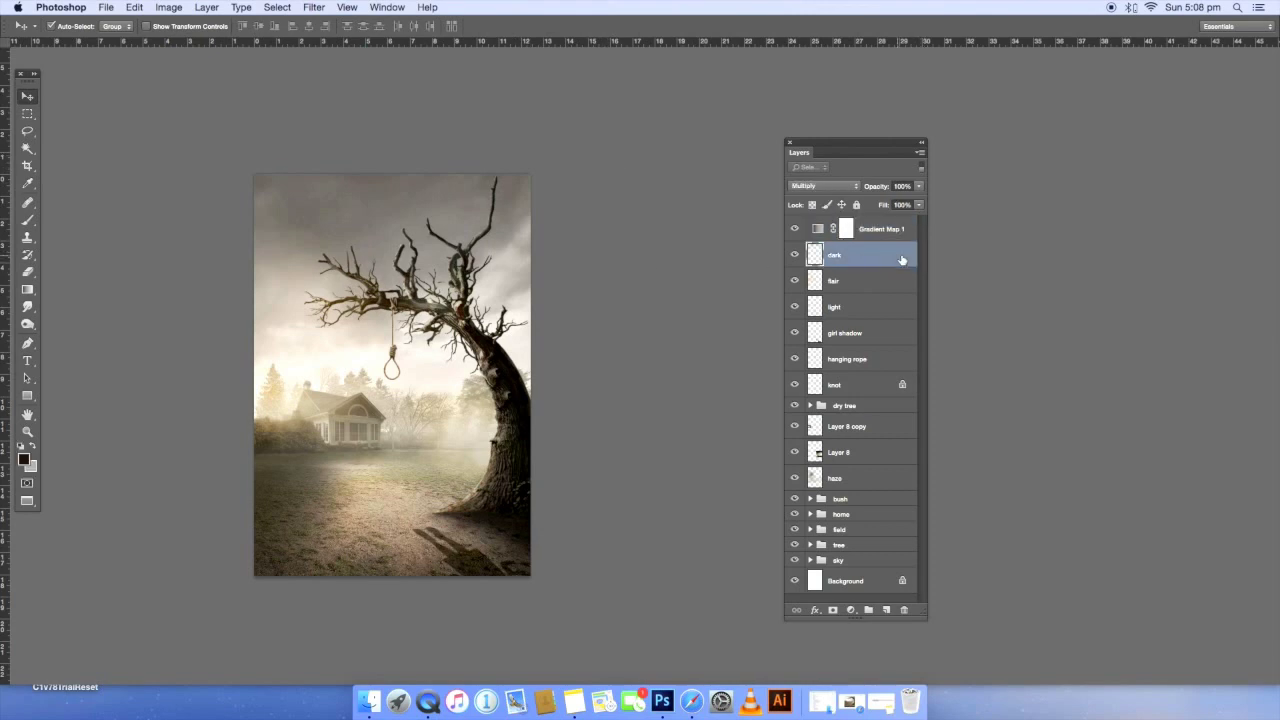
# - Create a Solid Color fill layer in pale yellow
pyautogui.click(851, 610)
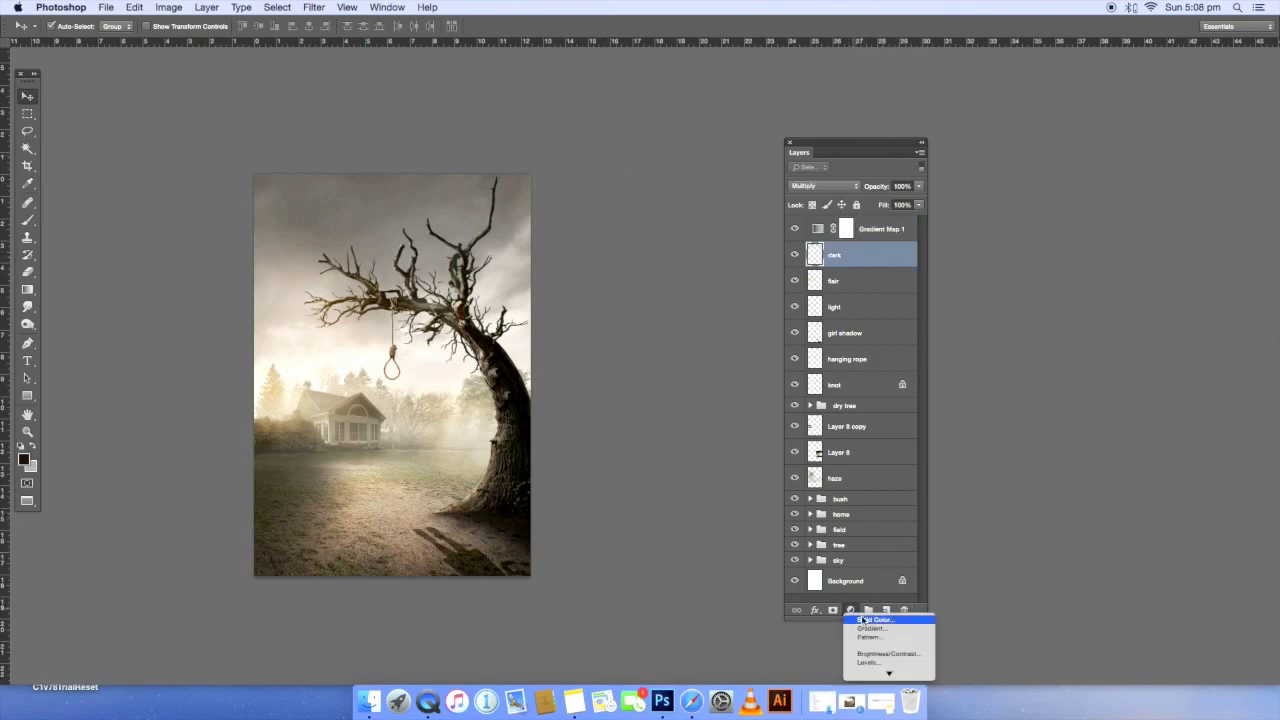
pyautogui.click(870, 618)
pyautogui.click(805, 343)
pyautogui.moveTo(805, 343); pyautogui.dragTo(791, 315)
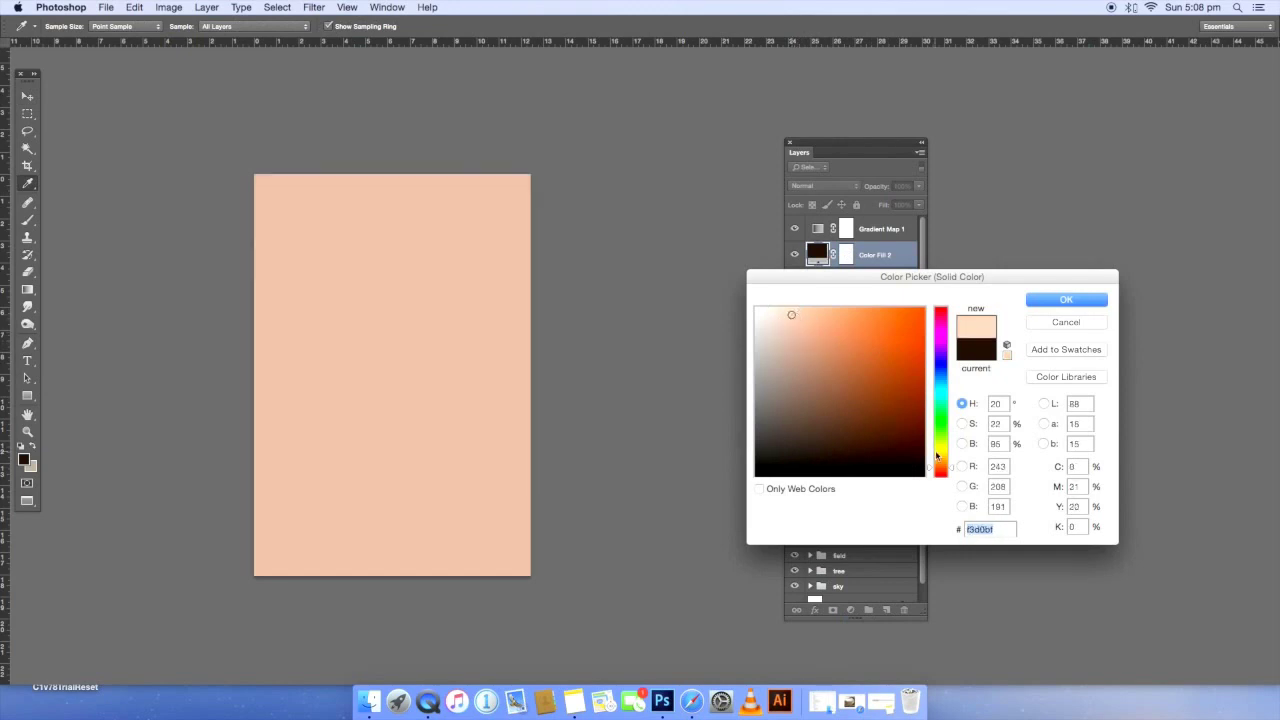
pyautogui.moveTo(941, 467); pyautogui.dragTo(943, 458)
pyautogui.click(1060, 301)
# - Blend the pale yellow fill layer as Screen with 9% fill
pyautogui.click(822, 186)
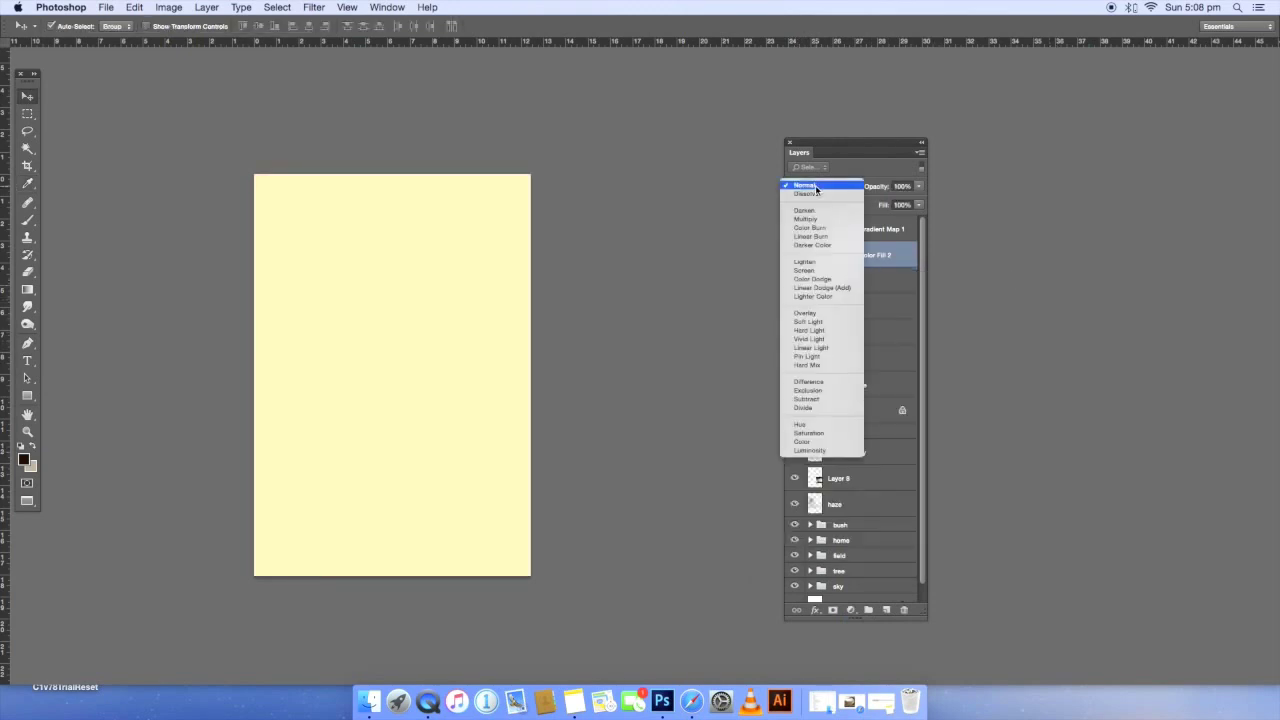
pyautogui.click(822, 331)
pyautogui.click(919, 204)
pyautogui.moveTo(915, 218); pyautogui.dragTo(864, 221)
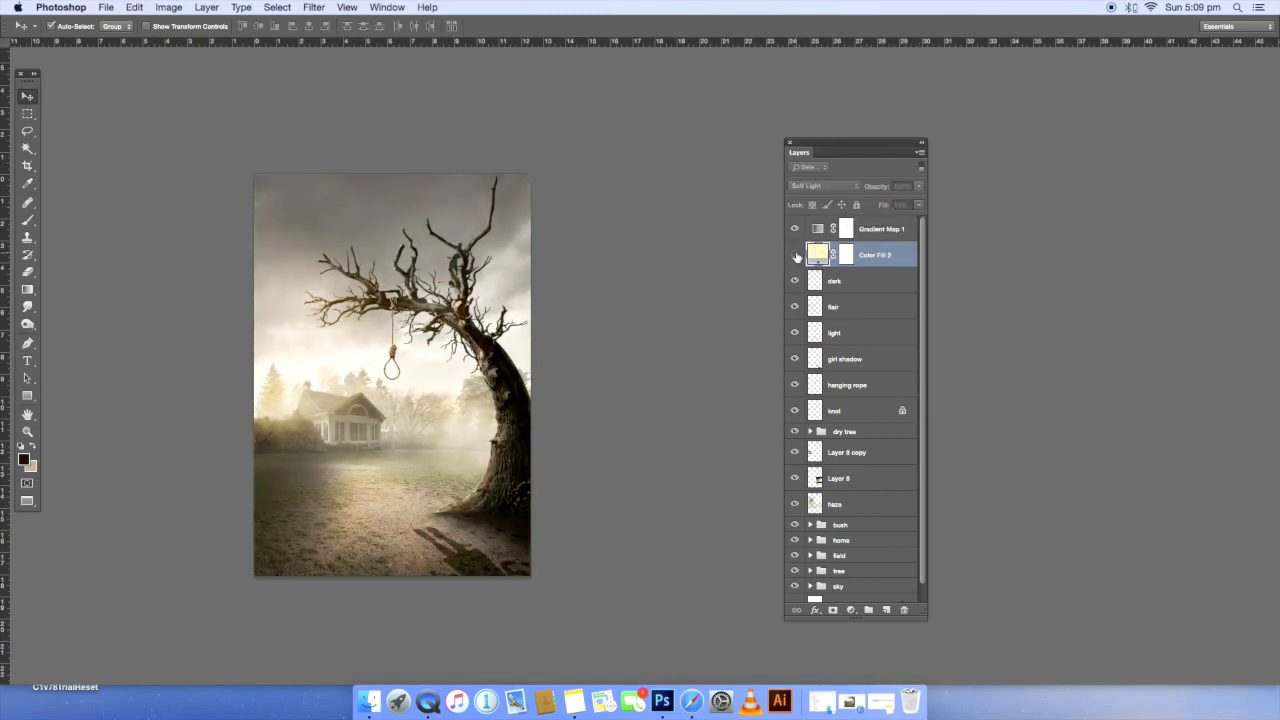
pyautogui.click(808, 186)
pyautogui.click(805, 133)
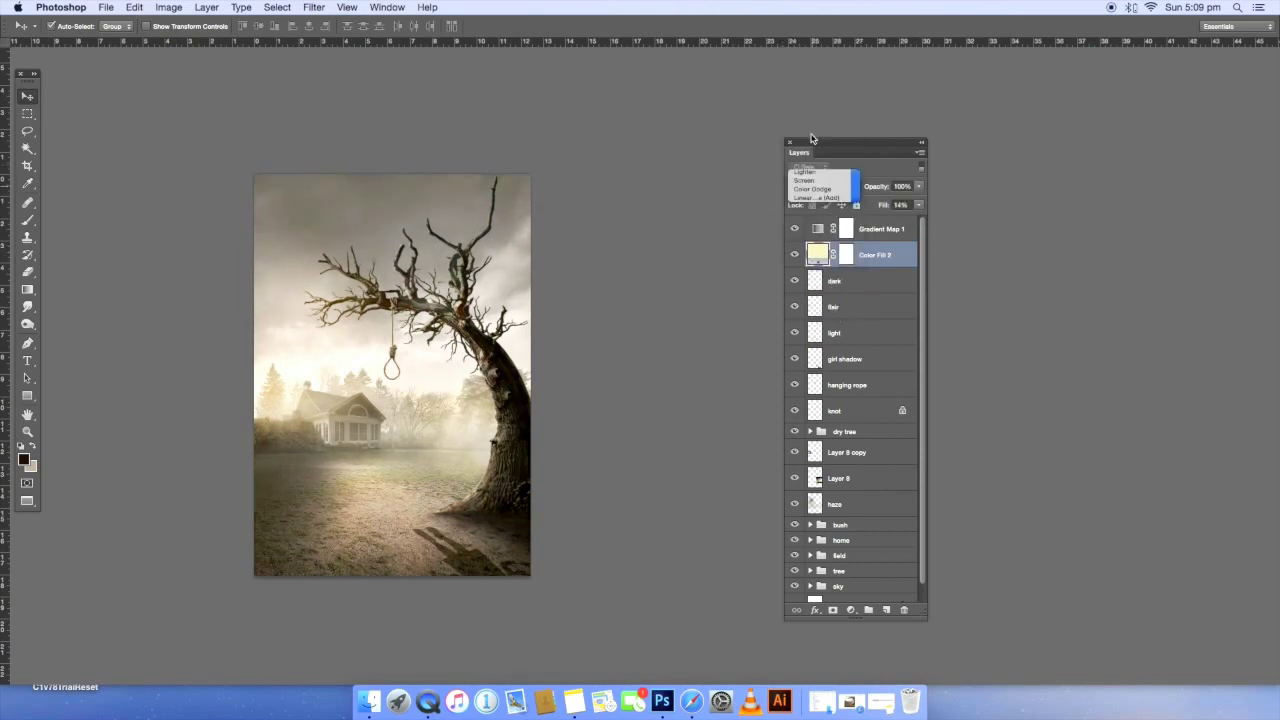
pyautogui.hotkey('shift', '0')
pyautogui.hotkey('shift', '9')
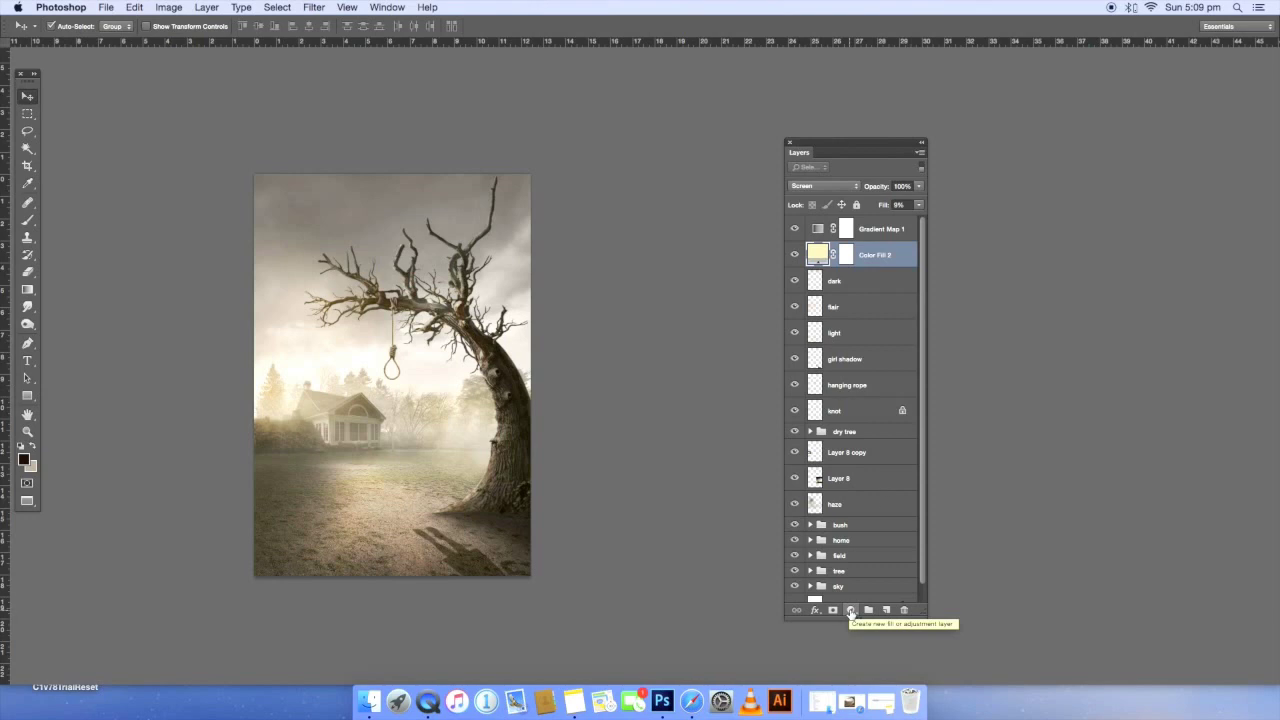
# - Create a new top layer and fill it with 50% grey
pyautogui.click(880, 232)
pyautogui.click(886, 610)
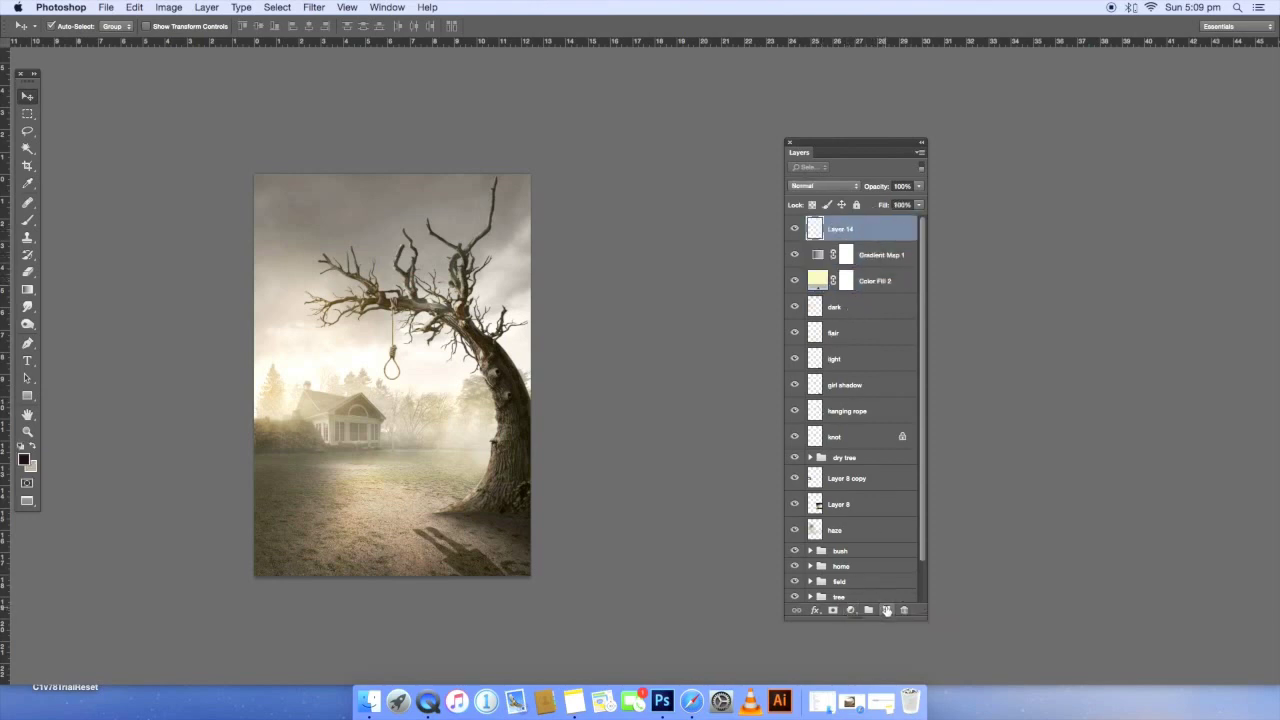
pyautogui.hotkey('shift', 'F5')
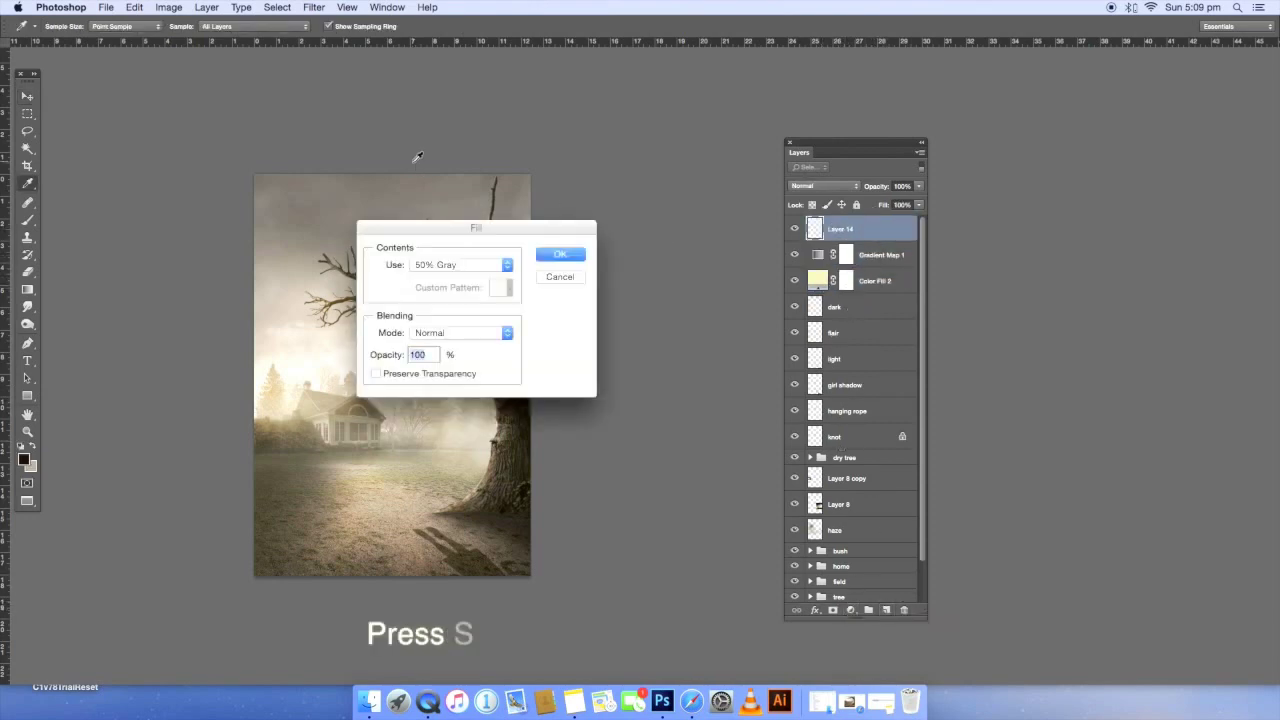
pyautogui.click(463, 333)
pyautogui.click(463, 524)
pyautogui.click(560, 254)
# - Blend the grey layer as Soft Light, choose the Dodge Tool, and start renaming the layer
pyautogui.click(810, 186)
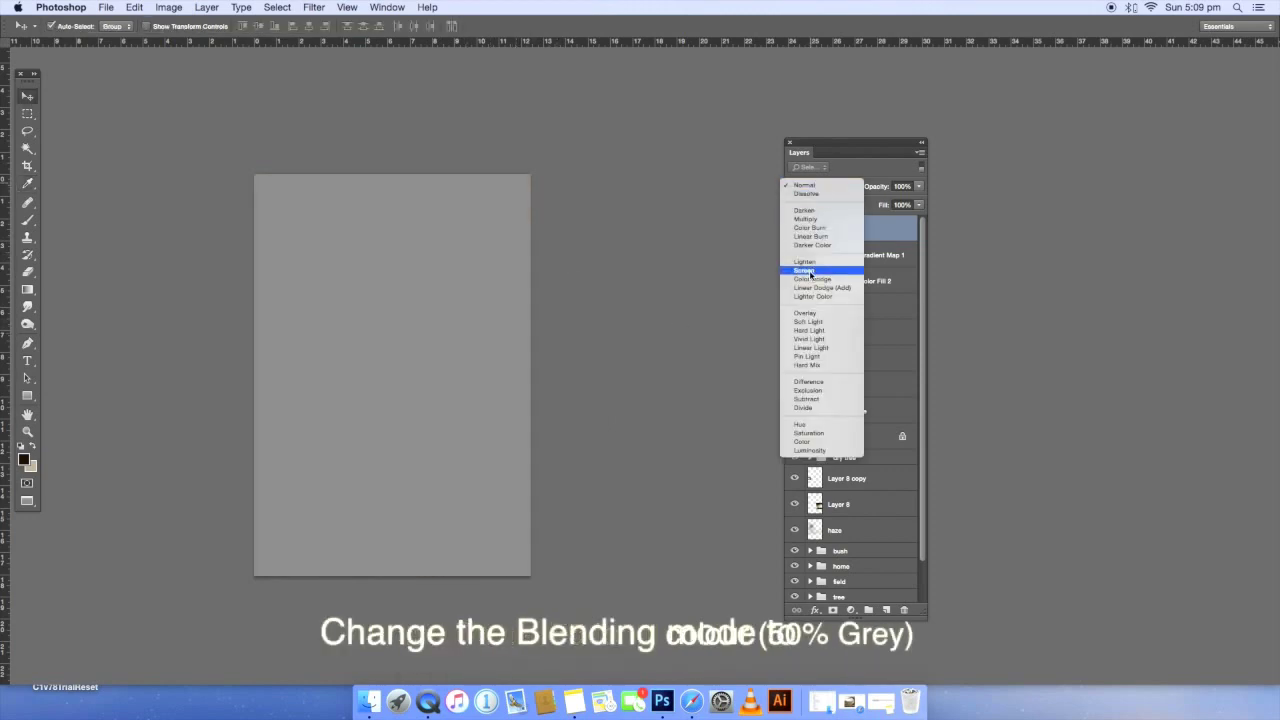
pyautogui.click(808, 321)
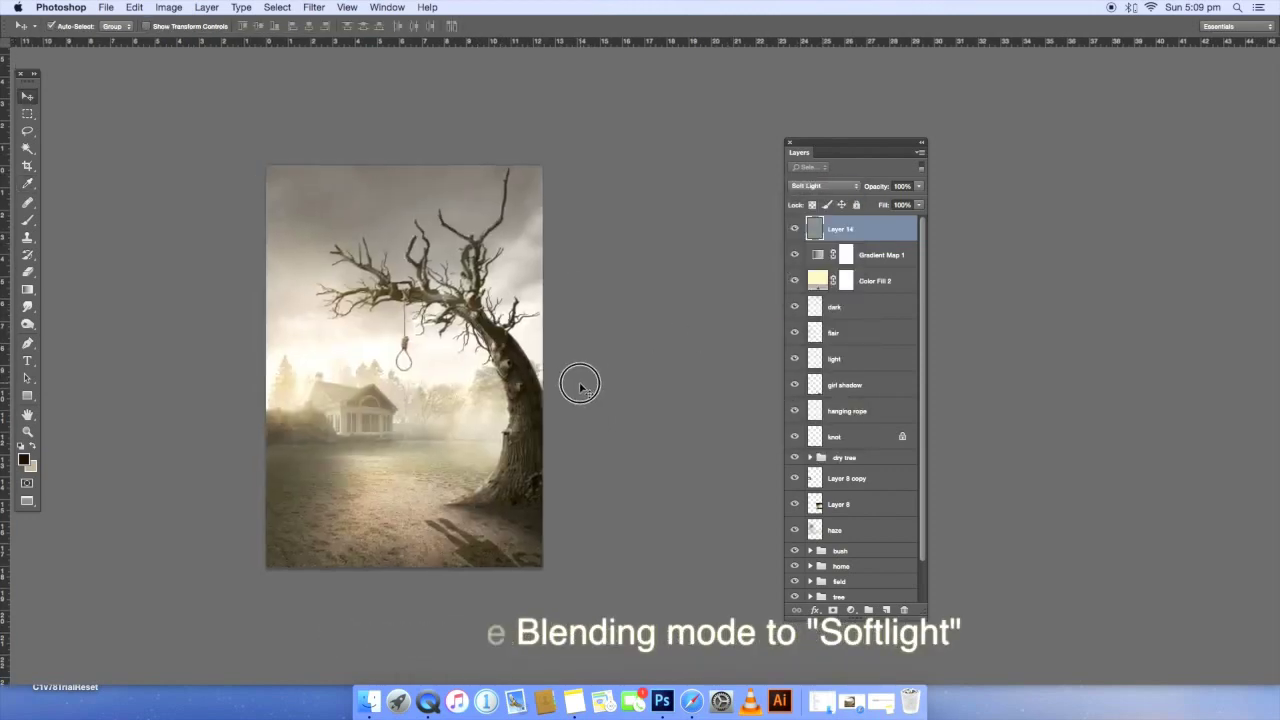
pyautogui.click(27, 323)
pyautogui.doubleClick(846, 229)
pyautogui.write('dodge&burn')
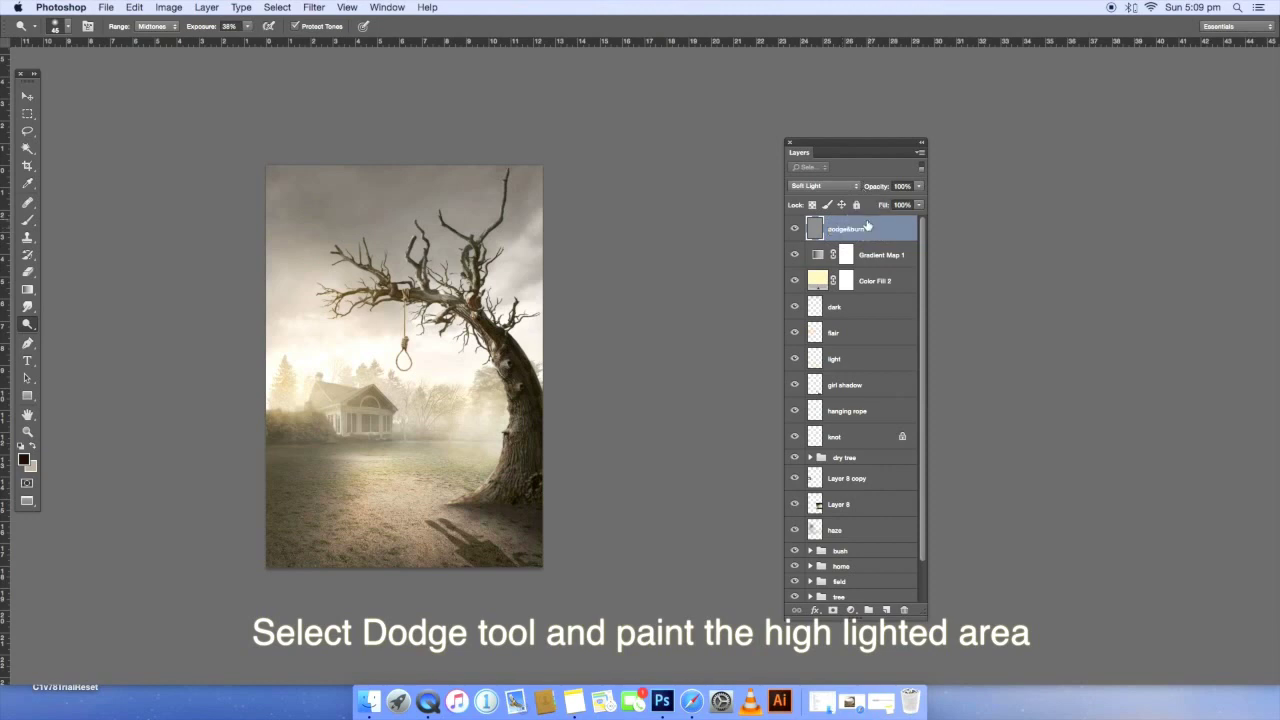
# - Name the layer dodge&burn, zoom in full screen, and set up an 80px Burn brush
pyautogui.press('Return')
pyautogui.press('f')
pyautogui.press('f')
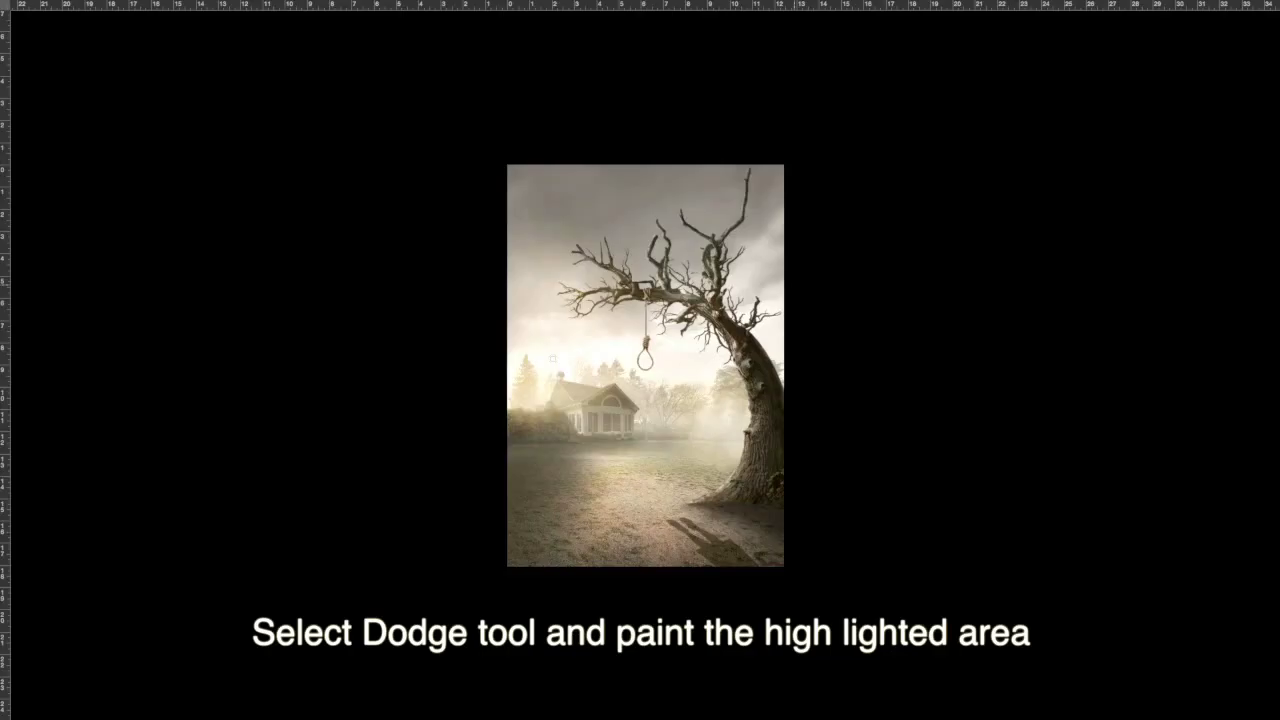
pyautogui.hotkey('ctrl', '+')
pyautogui.hotkey('ctrl', '+')
pyautogui.hotkey('ctrl', '+')
pyautogui.hotkey('ctrl', '+')
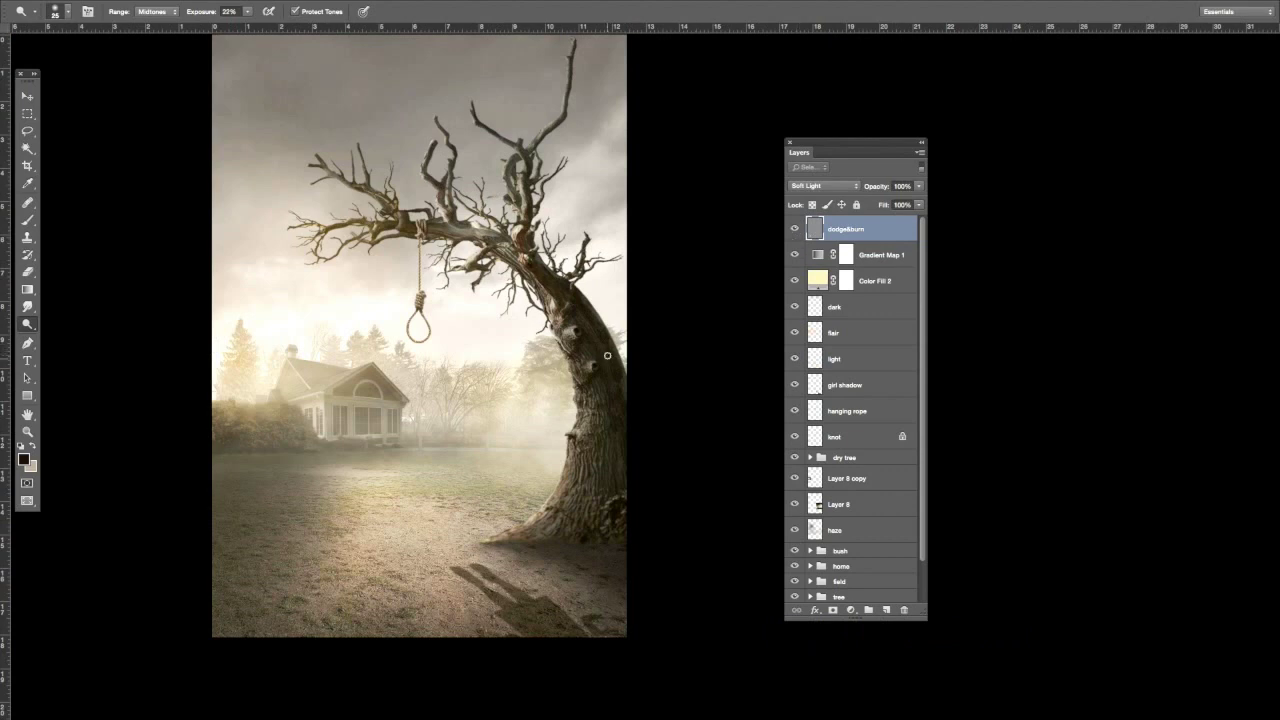
pyautogui.click(32, 321)
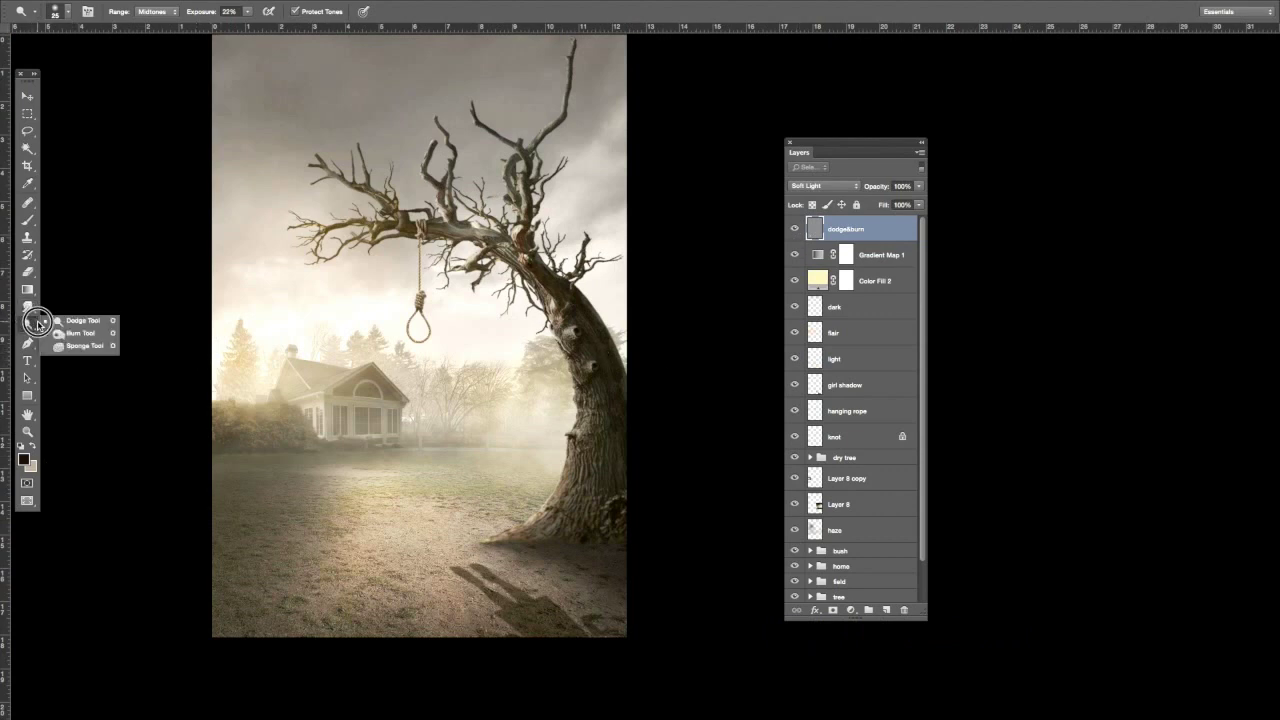
pyautogui.click(75, 331)
pyautogui.press(']')
pyautogui.press(']')
pyautogui.press(']')
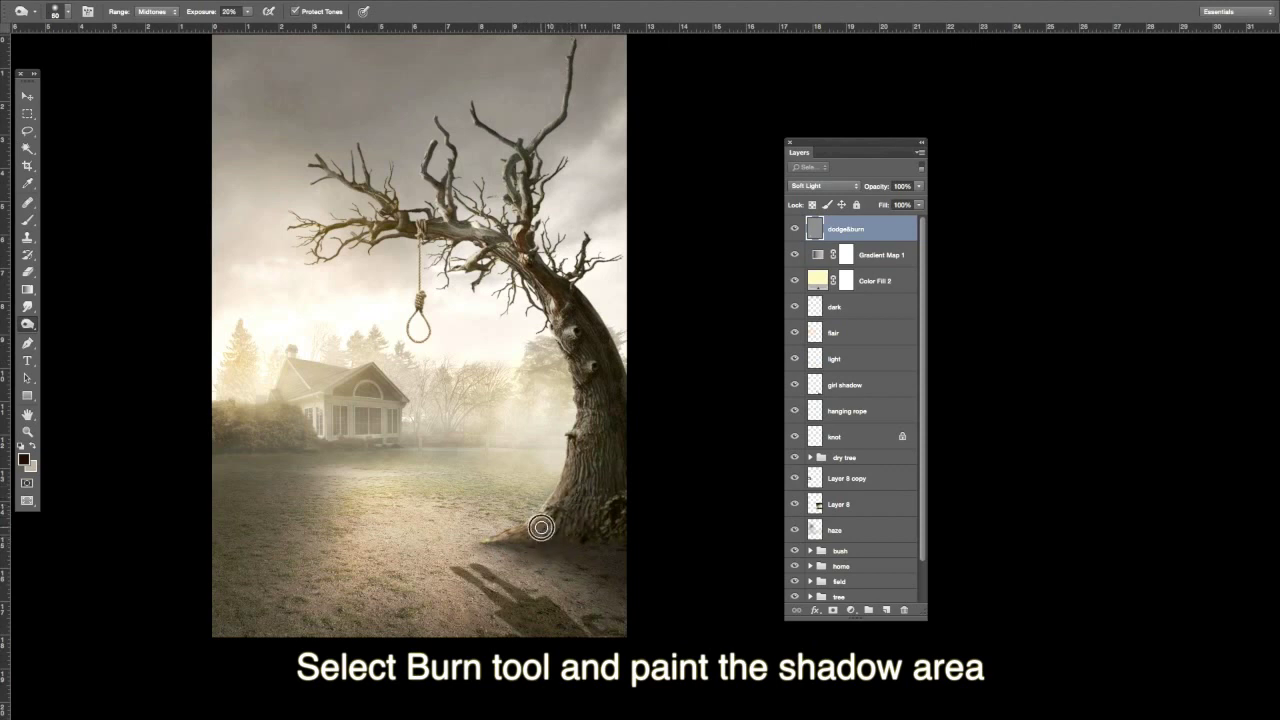
pyautogui.press(']')
pyautogui.press(']')
pyautogui.press(']')
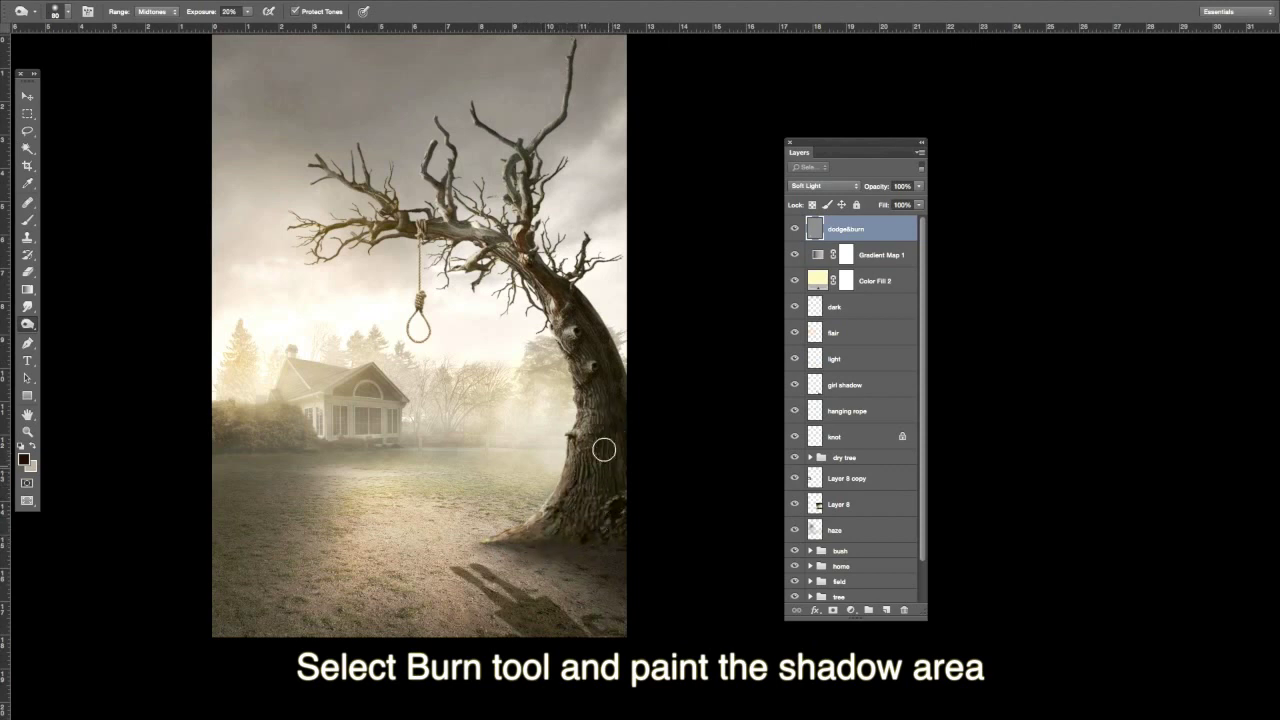
# - Burn the shadows down the tree trunk and ground, resizing the brush between 100 and 175
pyautogui.moveTo(578, 315); pyautogui.dragTo(585, 372)
pyautogui.press(']')
pyautogui.press(']')
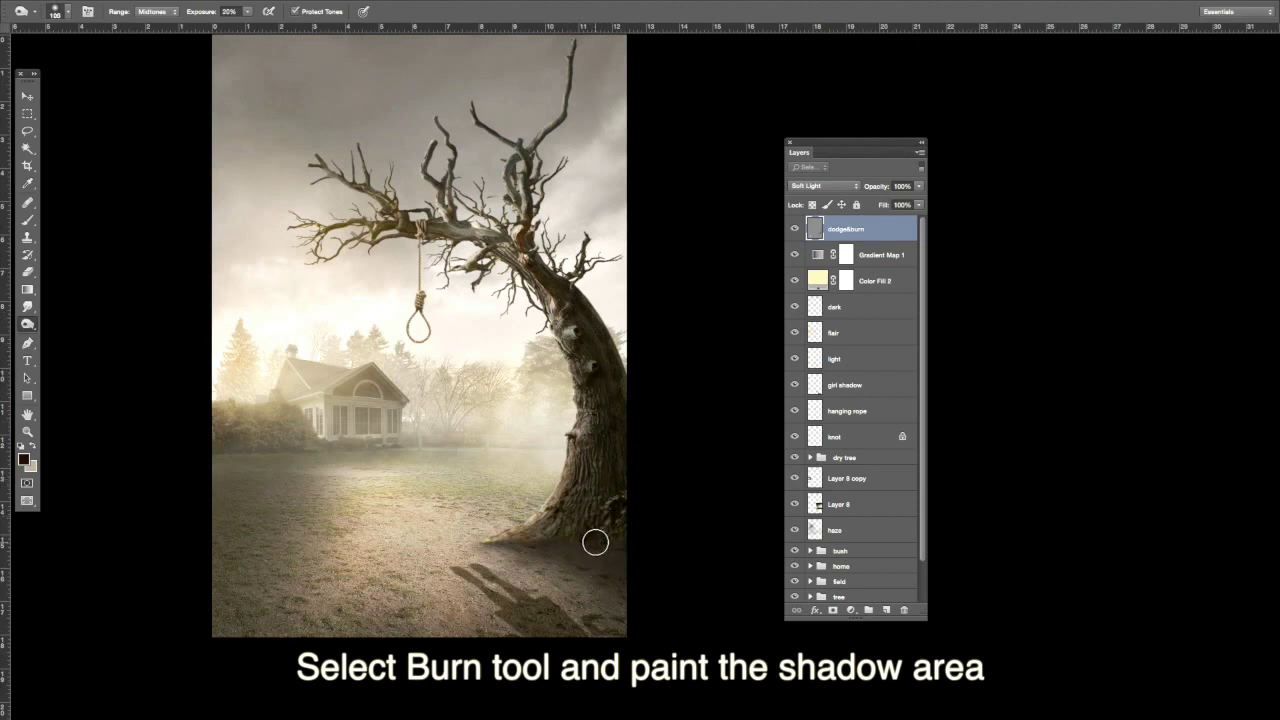
pyautogui.press('[')
pyautogui.press('[')
pyautogui.press('[')
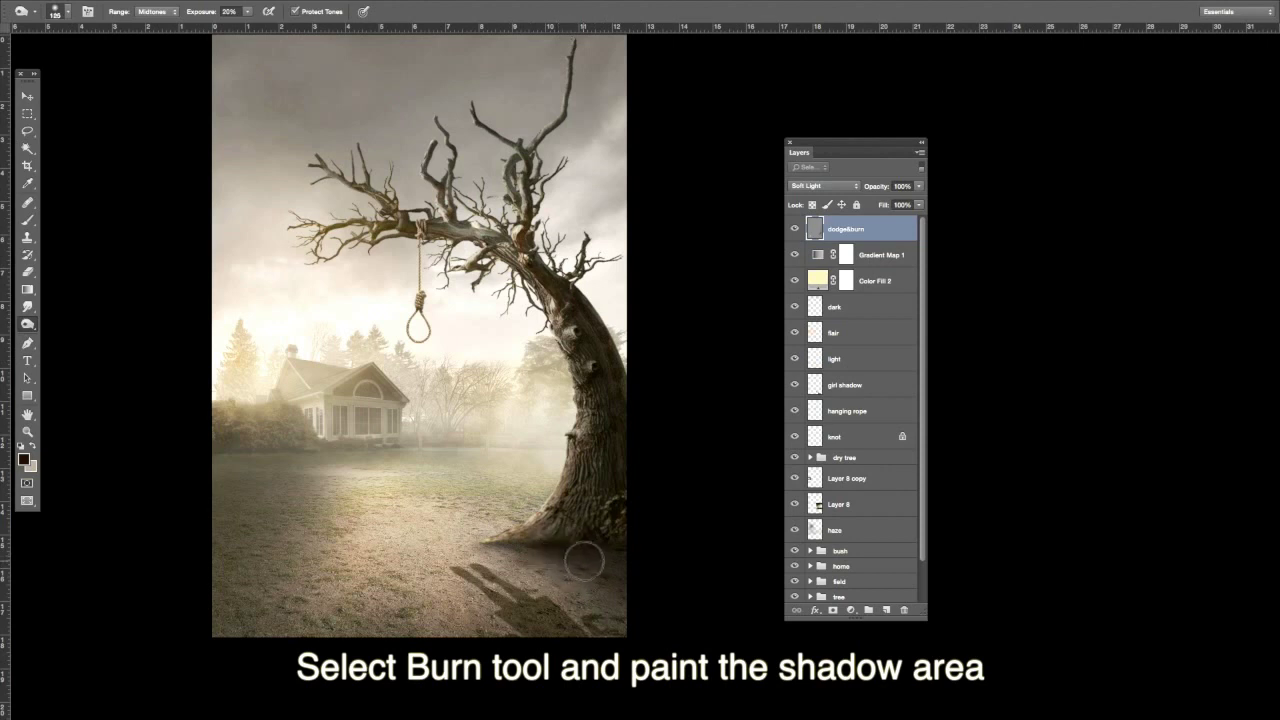
pyautogui.press(']')
pyautogui.press(']')
pyautogui.press(']')
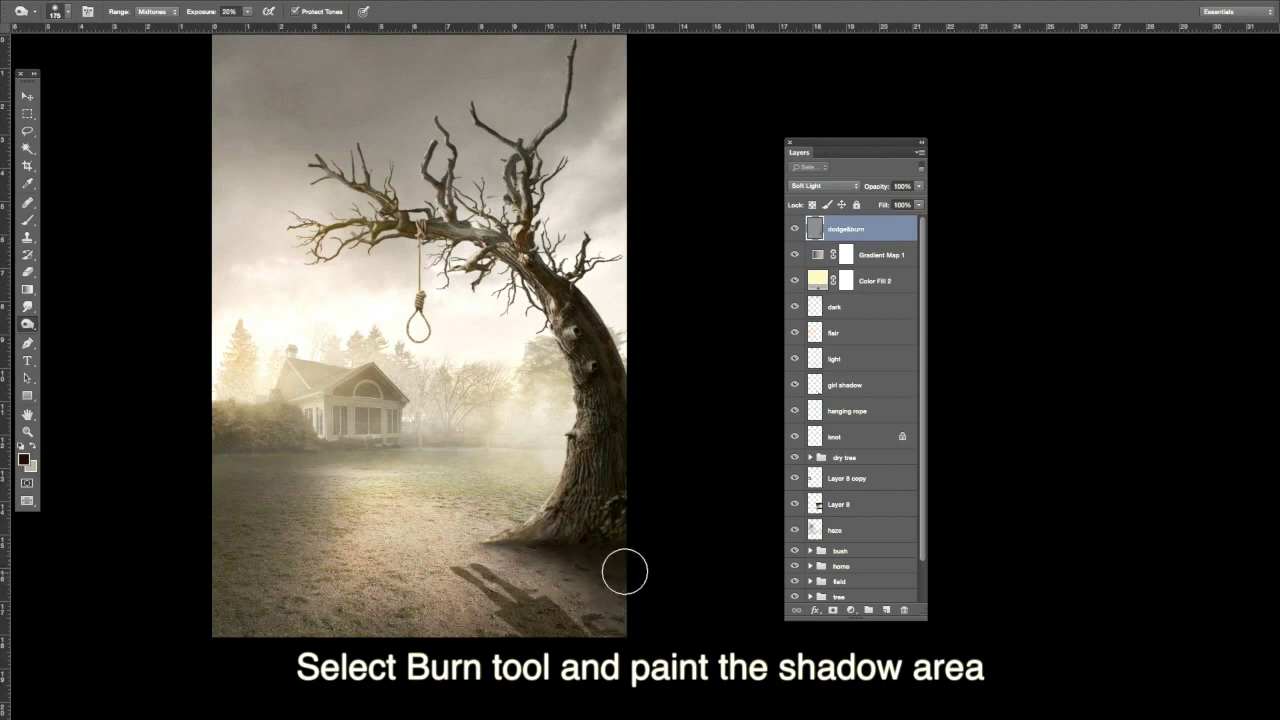
pyautogui.press('[')
pyautogui.press('[')
pyautogui.press('[')
pyautogui.hotkey('ctrl', '-')
pyautogui.press(']')
pyautogui.press(']')
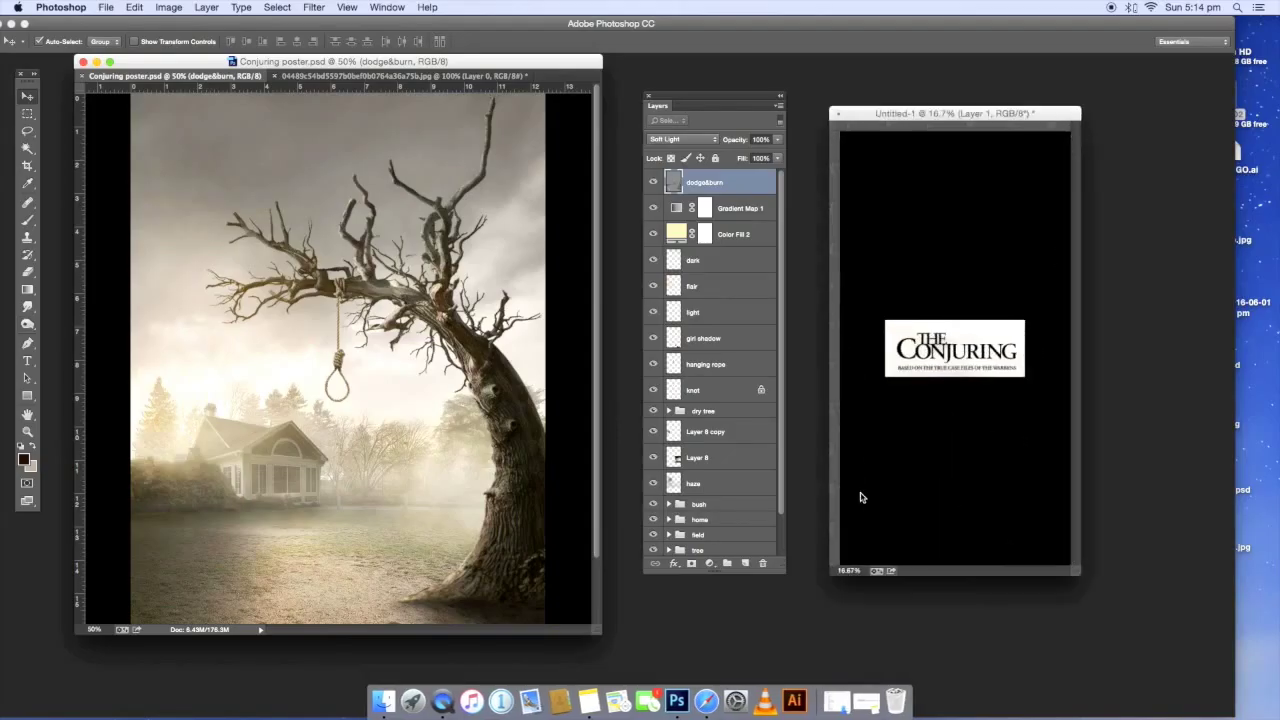
# - Copy THE CONJURING logo from Untitled-1 onto the poster, blend it as Multiply, and place it at the top
pyautogui.click(860, 497)
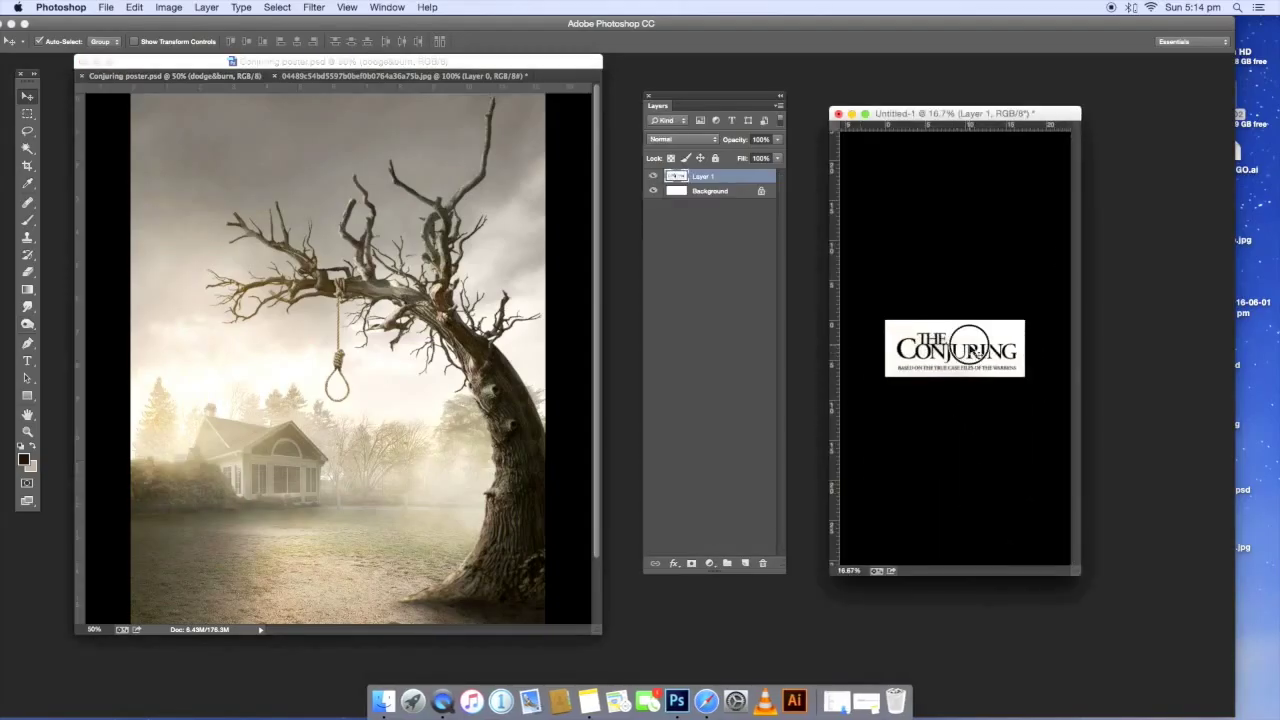
pyautogui.moveTo(984, 356); pyautogui.dragTo(405, 355)
pyautogui.click(682, 139)
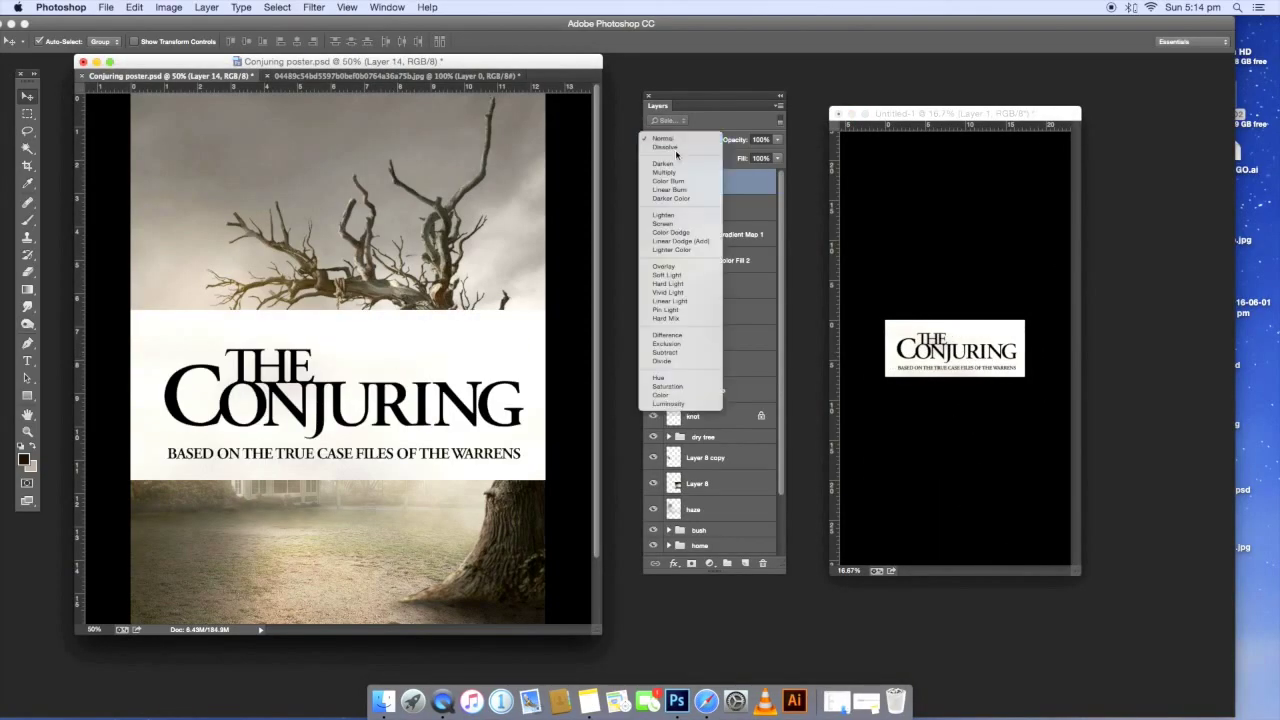
pyautogui.click(680, 175)
pyautogui.press('f')
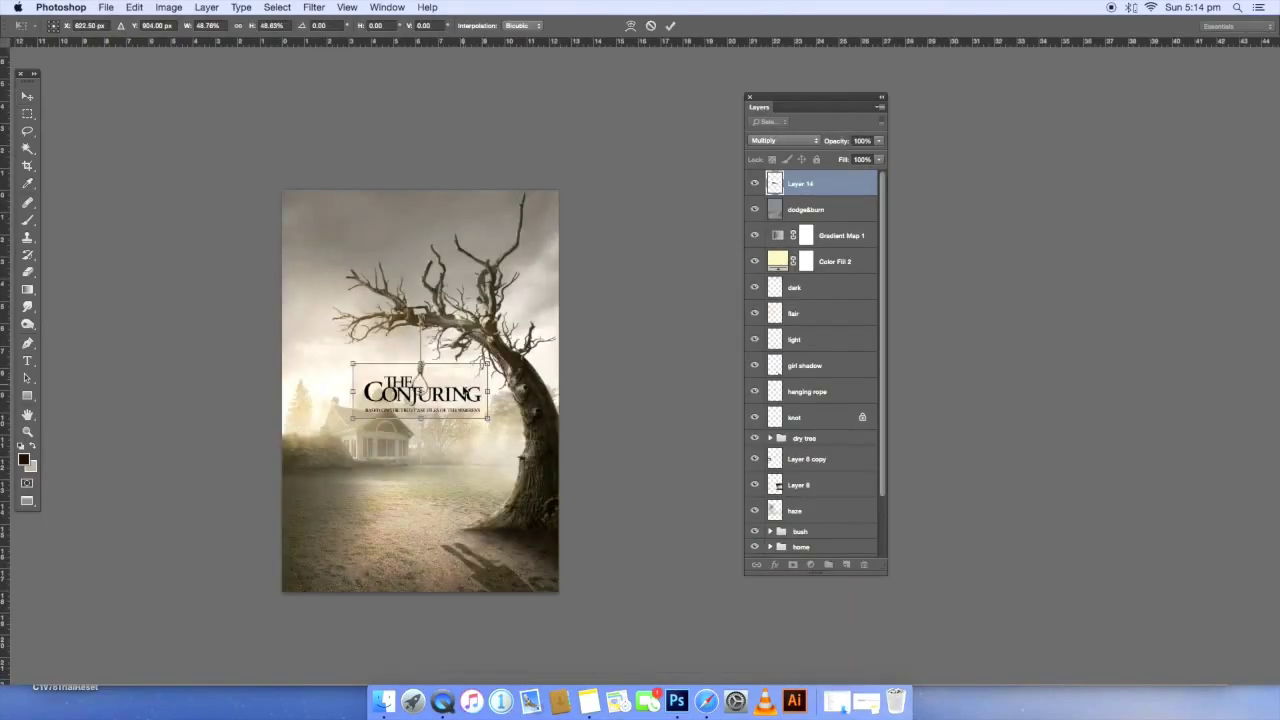
pyautogui.moveTo(460, 390); pyautogui.dragTo(452, 488)
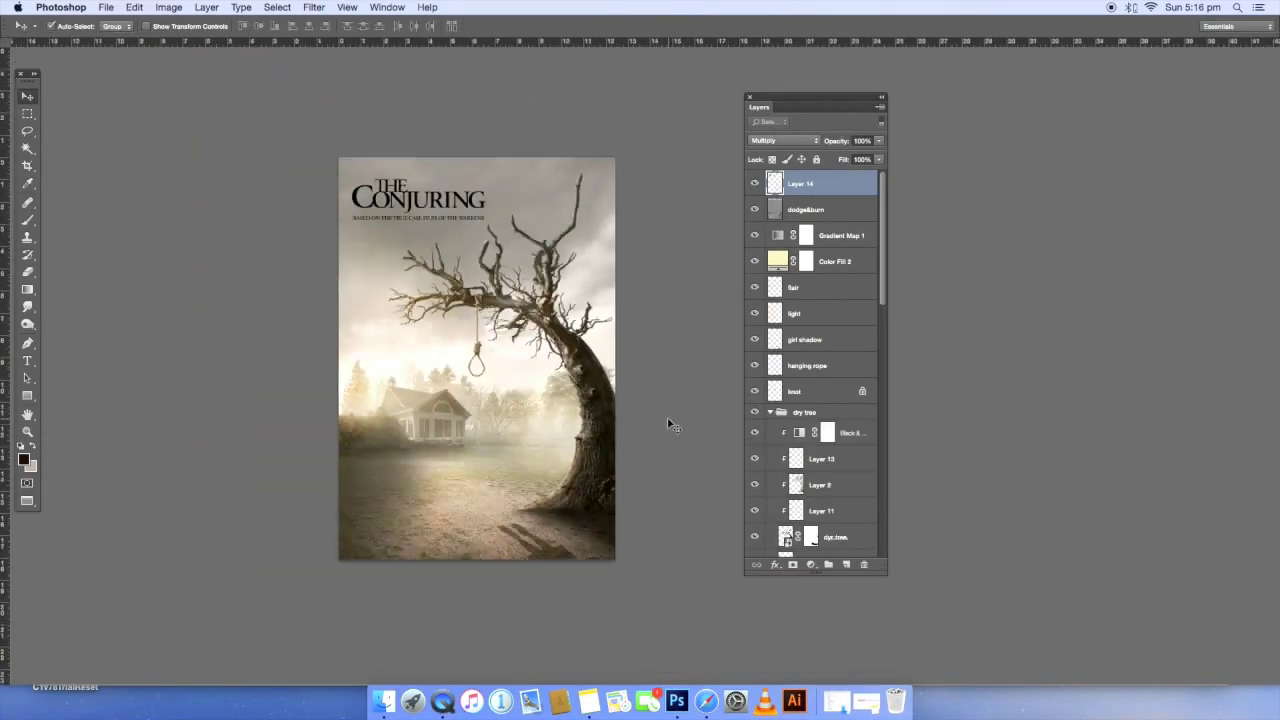